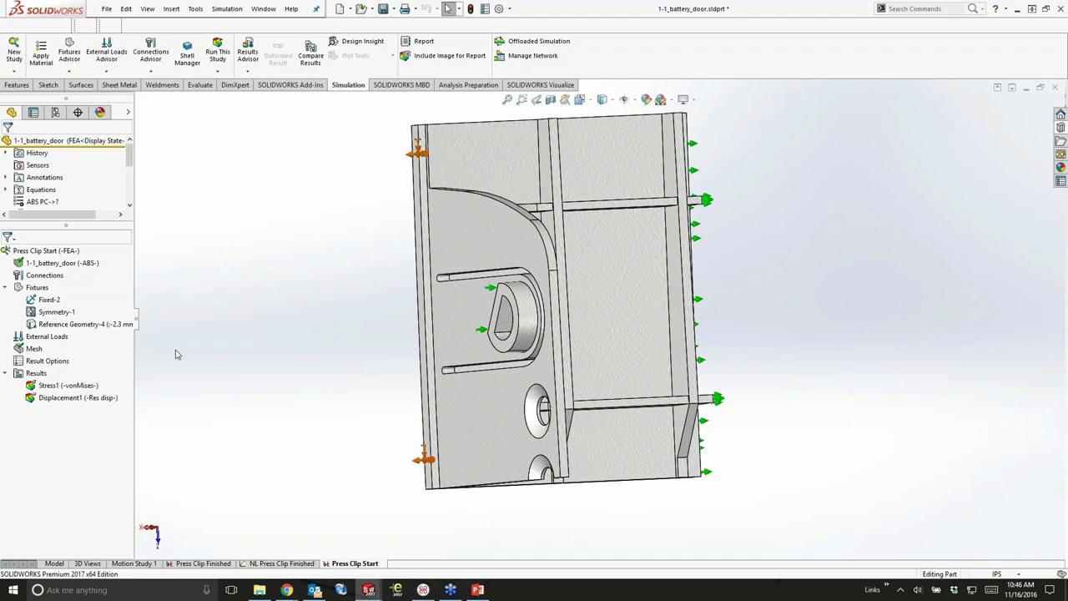
Copy the Press Clip Start study into a new nonlinear study that uses the FEA configuration
{"action": "right_click", "coordinate": [353, 566]}
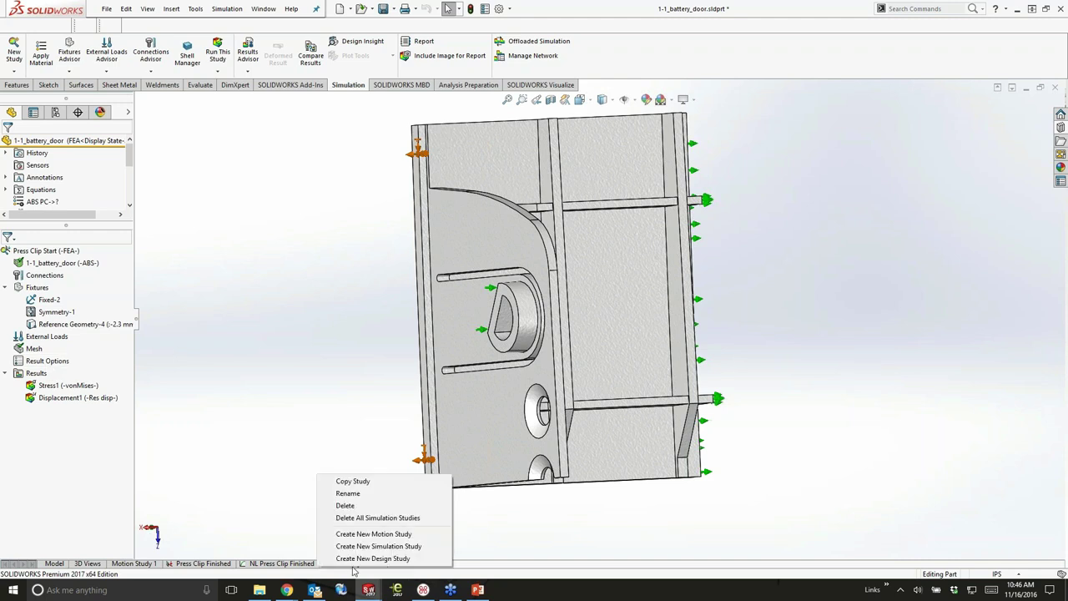
{"action": "left_click", "coordinate": [380, 482]}
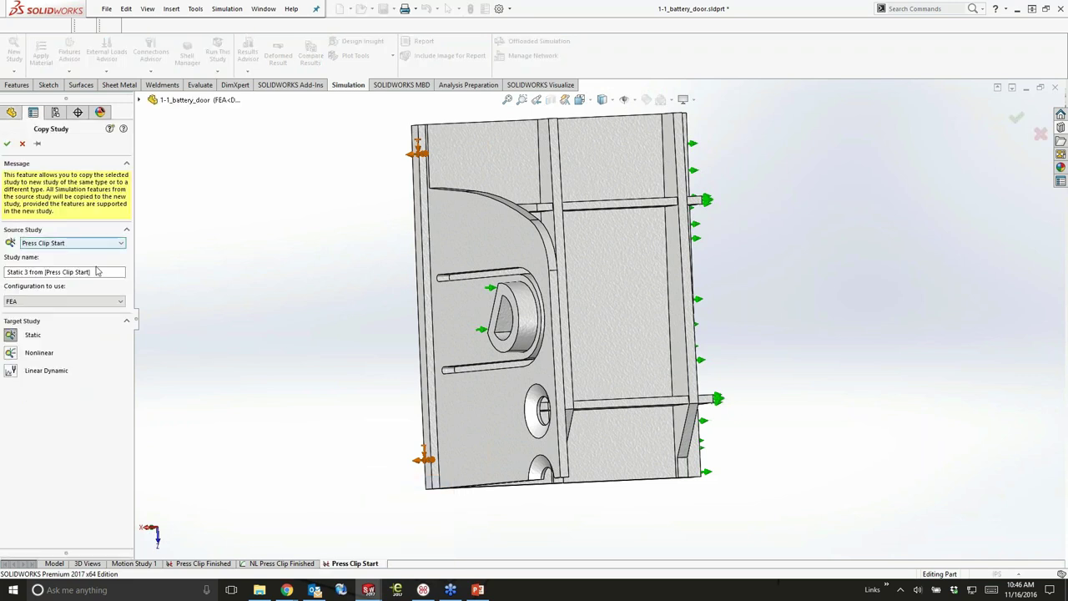
{"action": "left_click", "coordinate": [10, 352]}
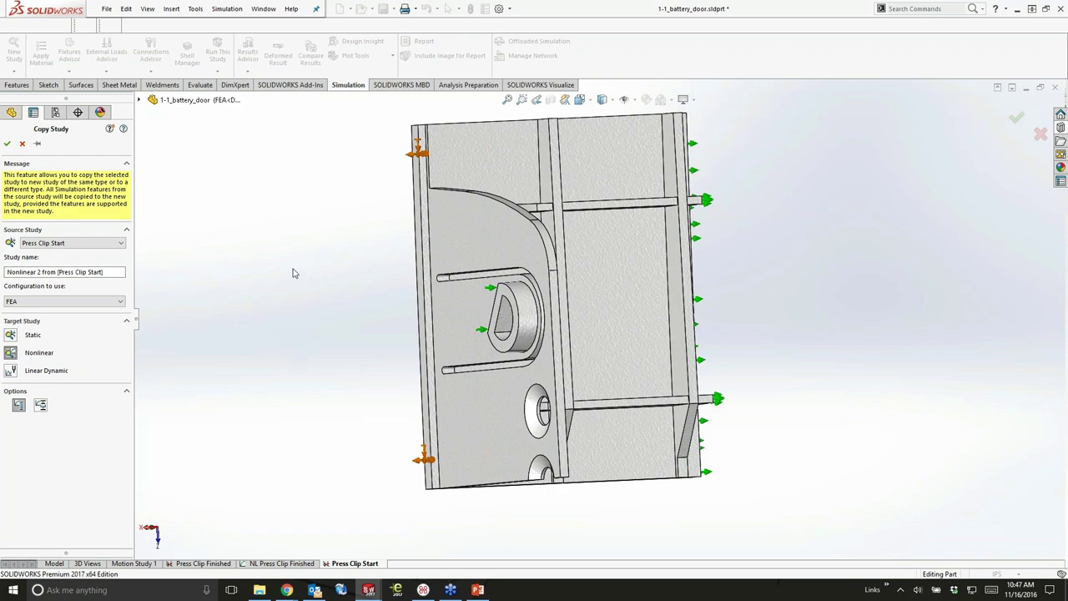
{"action": "left_click", "coordinate": [7, 143]}
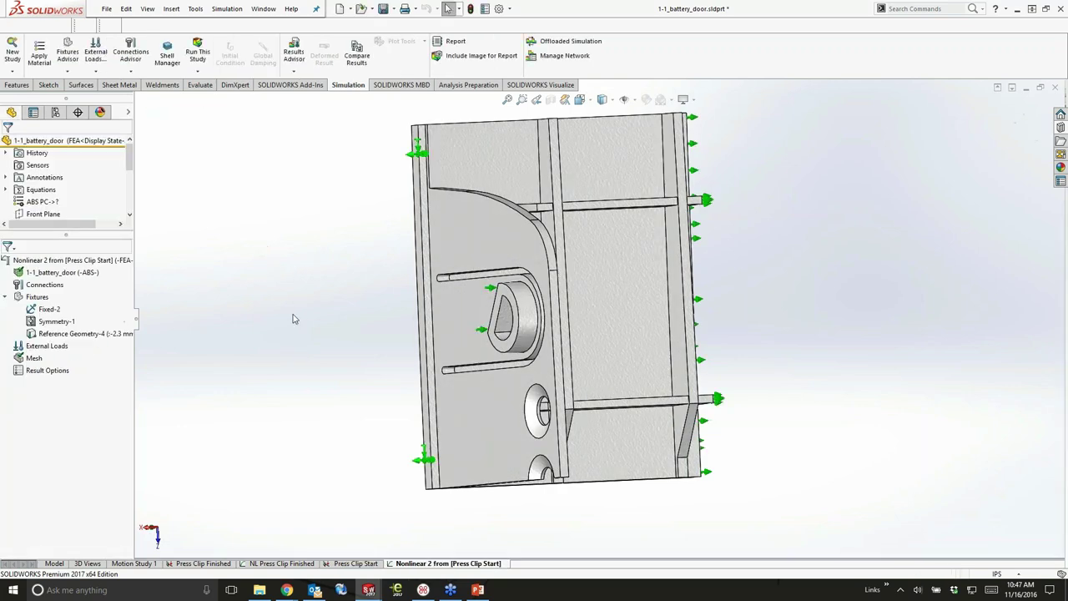
Review the new nonlinear study's stepping, geometry nonlinearity and solver properties without changing them
{"action": "right_click", "coordinate": [21, 260]}
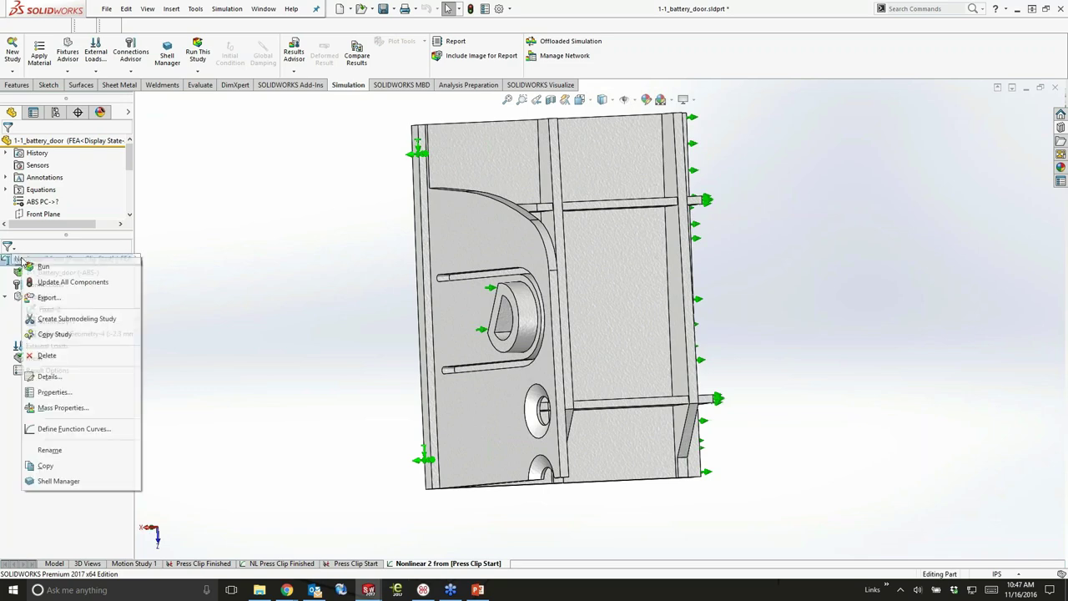
{"action": "left_click", "coordinate": [82, 392]}
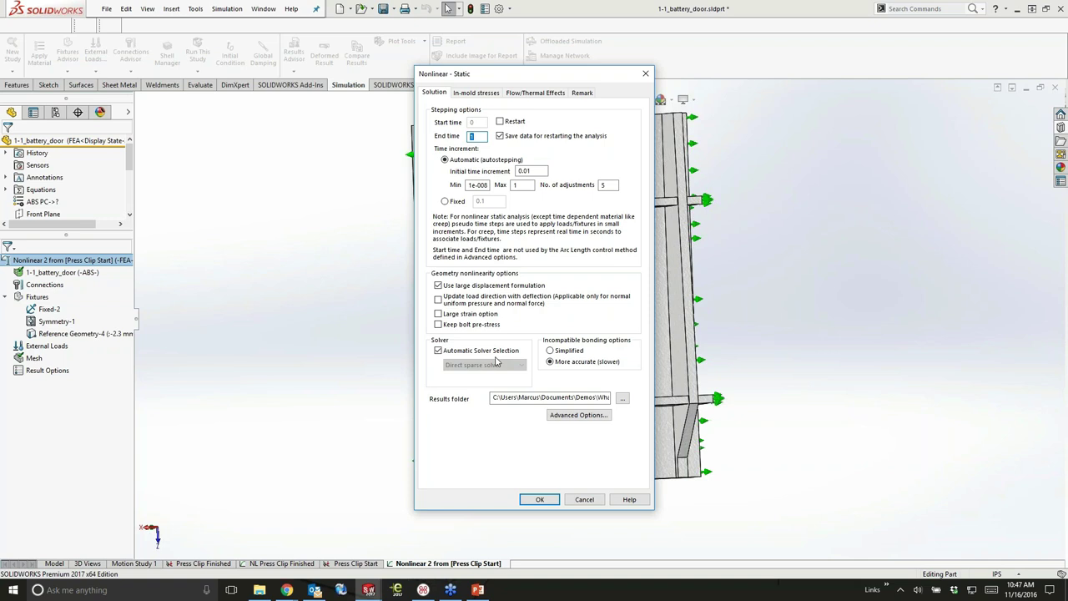
{"action": "left_click", "coordinate": [584, 499]}
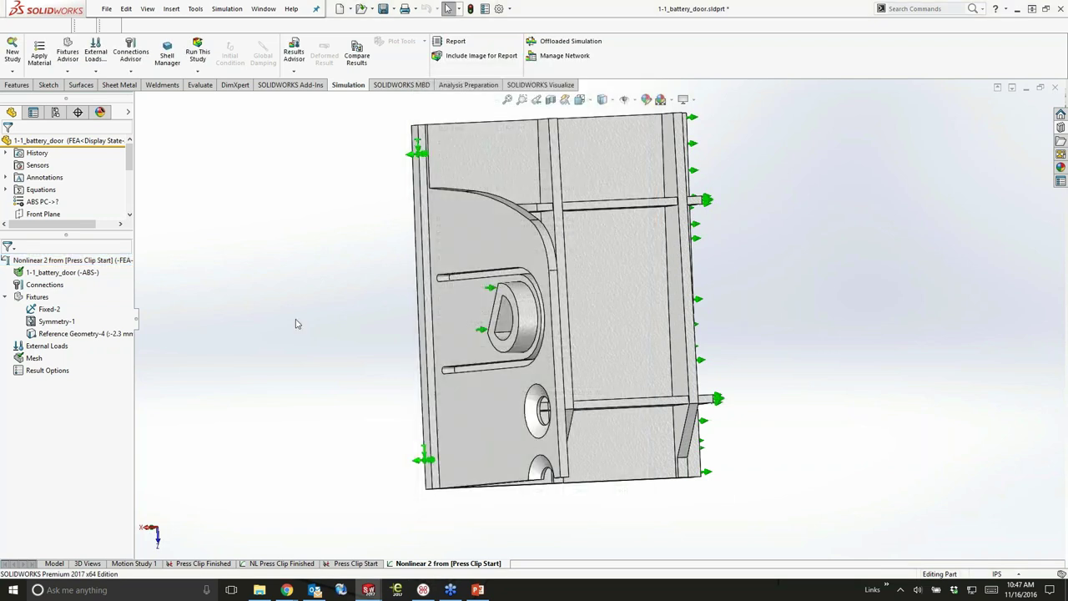
Show the von Mises stress plot of the NL Press Clip Finished study
{"action": "left_click", "coordinate": [282, 563]}
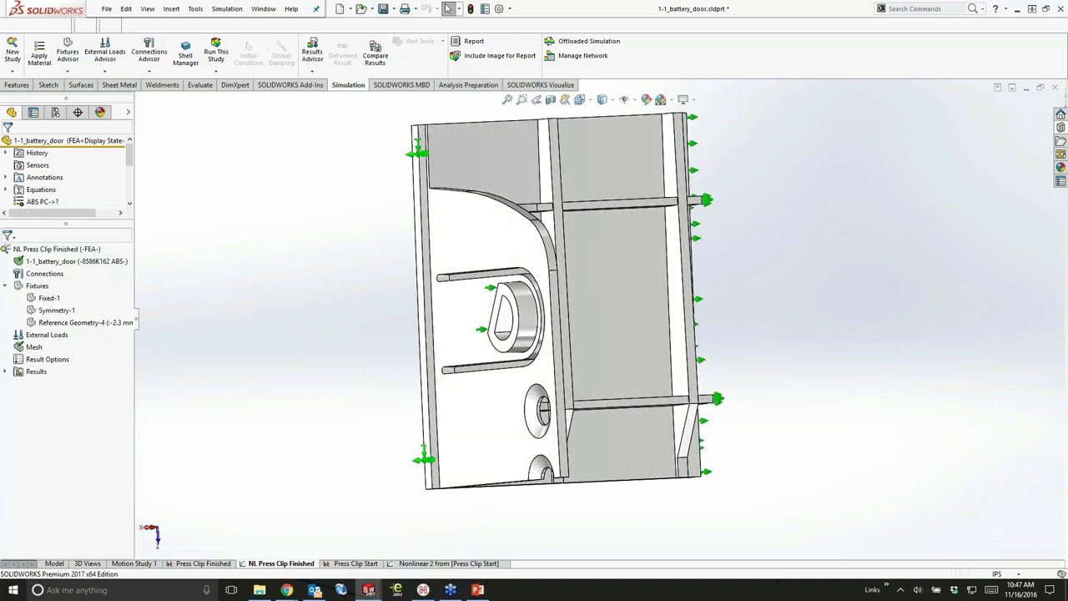
{"action": "left_click", "coordinate": [7, 372]}
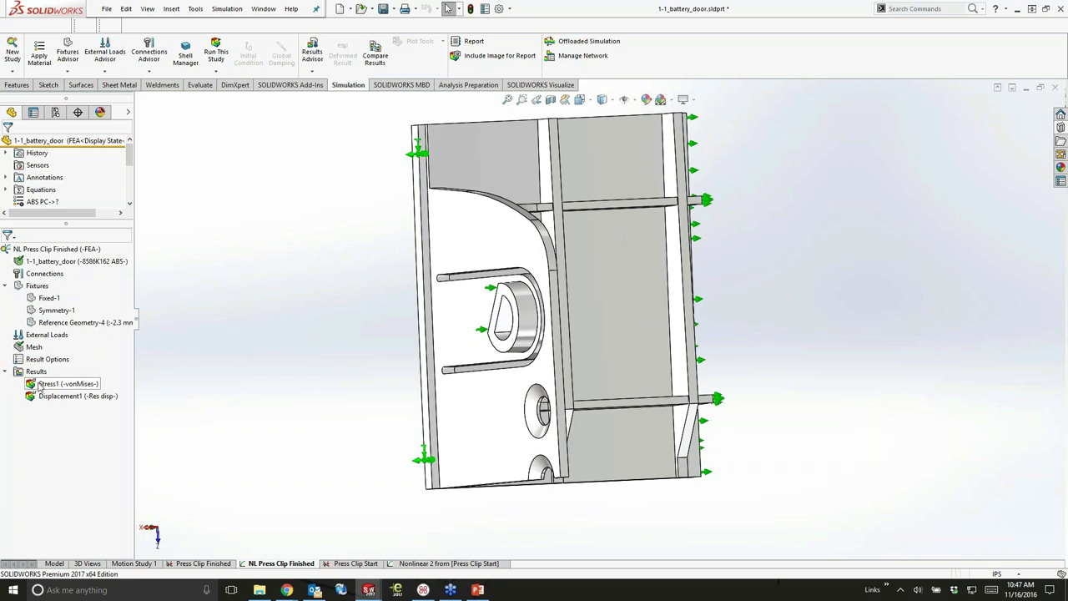
{"action": "right_click", "coordinate": [39, 386]}
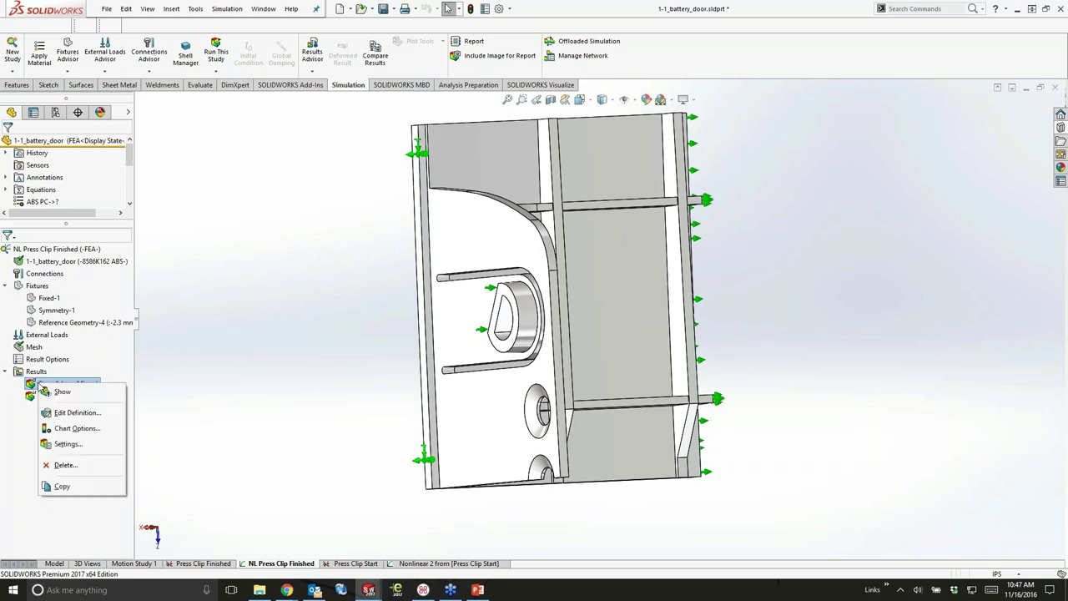
{"action": "left_click", "coordinate": [62, 391]}
Compare the Stress1 plots of Press Clip Finished and NL Press Clip Finished, using the nonlinear plot's chart options for both
{"action": "right_click", "coordinate": [53, 383]}
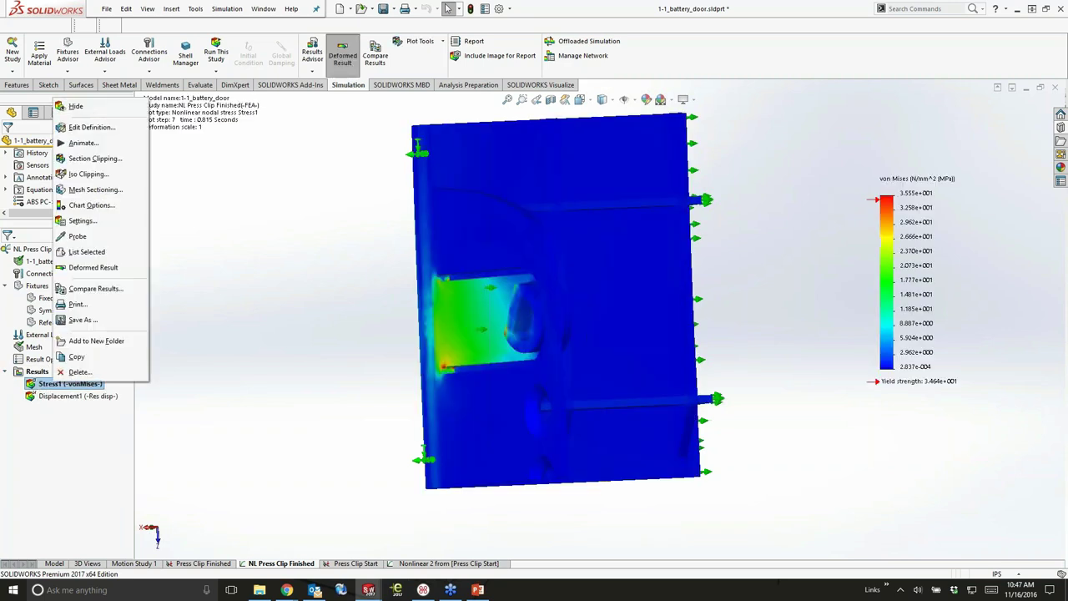
{"action": "left_click", "coordinate": [98, 288]}
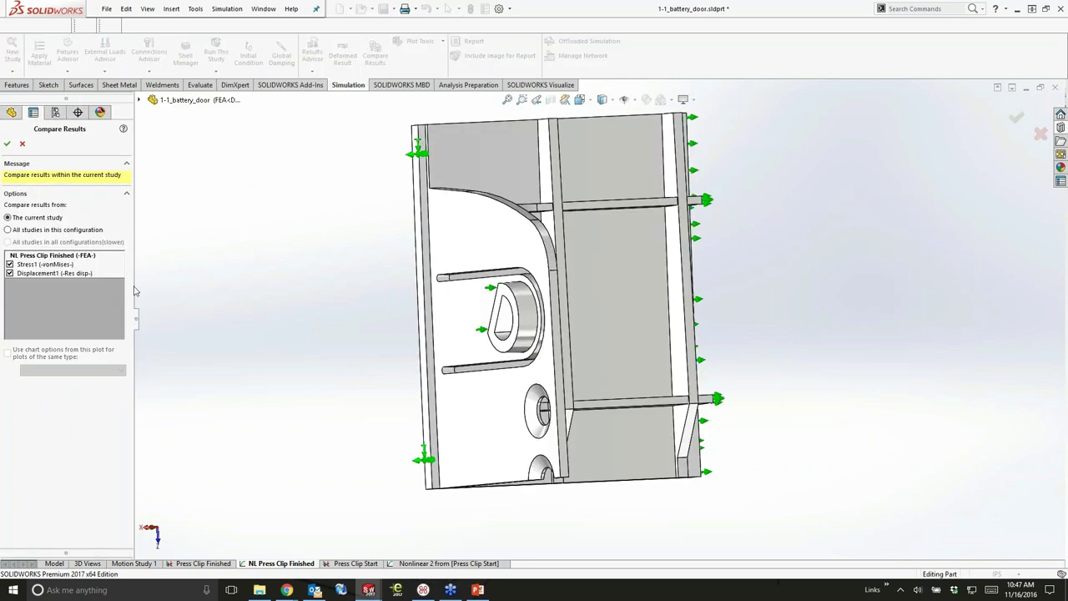
{"action": "left_click", "coordinate": [9, 229]}
{"action": "left_click", "coordinate": [10, 282]}
{"action": "left_click", "coordinate": [10, 325]}
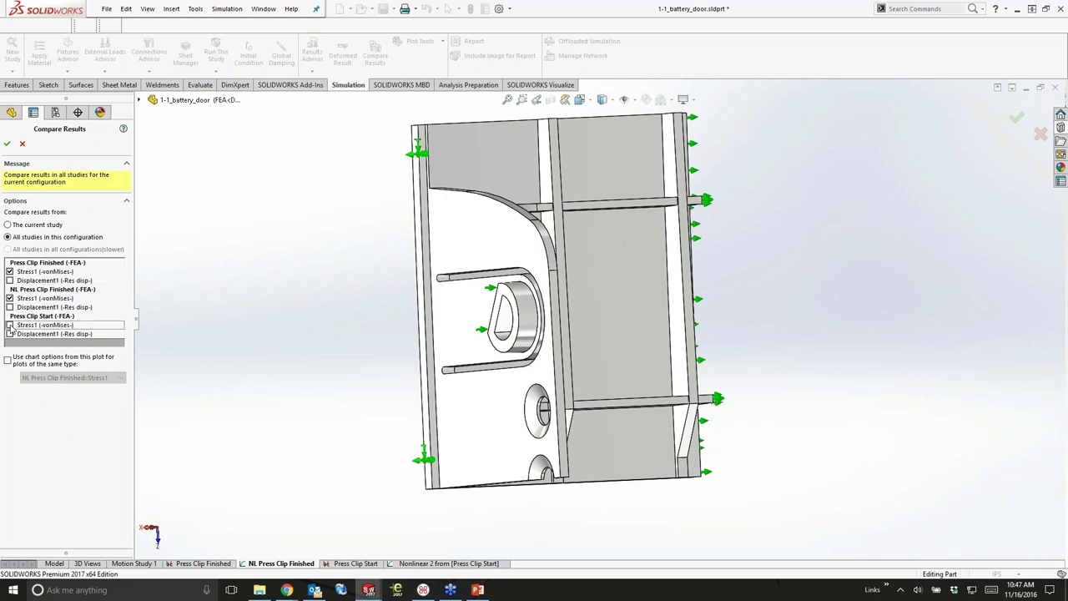
{"action": "left_click", "coordinate": [30, 369]}
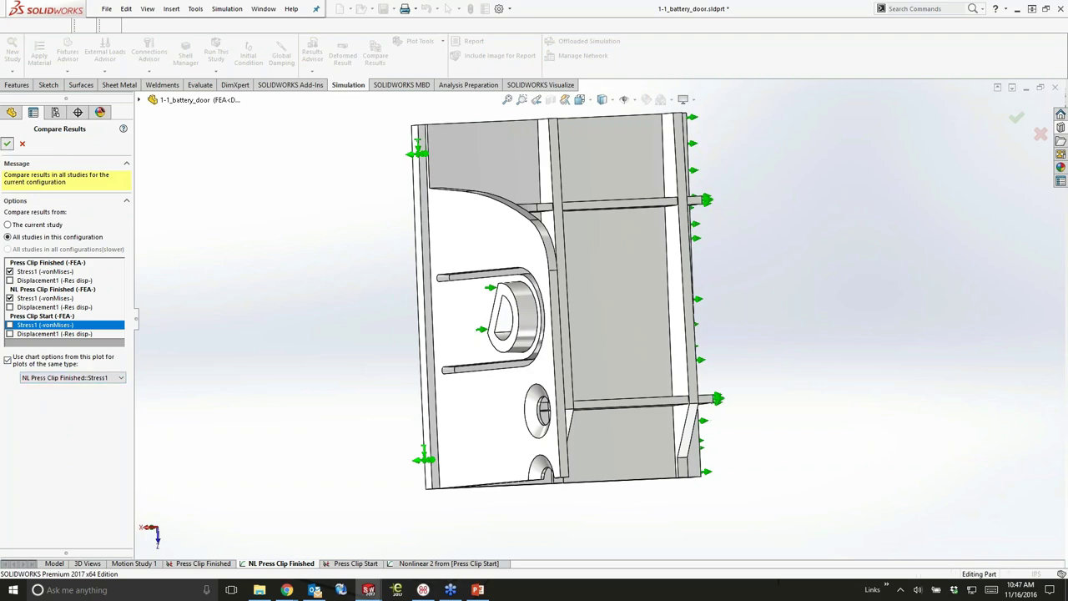
{"action": "key", "text": "Return"}
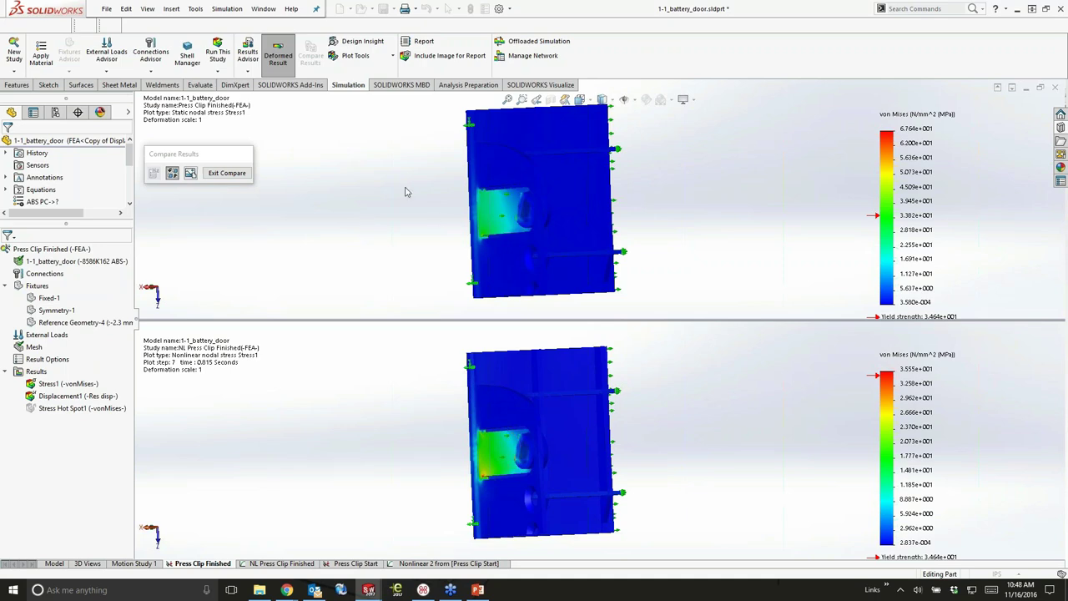
{"action": "middle_click_drag", "start_coordinate": [675, 196], "coordinate": [721, 193]}
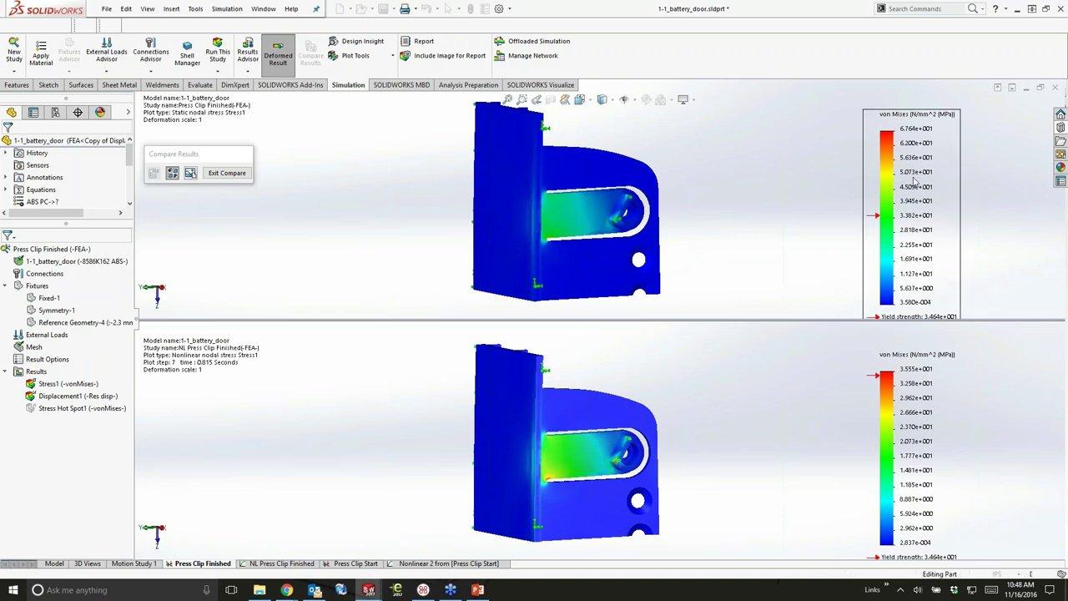
Exit the results comparison and close the battery door part and its parent assembly without saving changes
{"action": "left_click", "coordinate": [227, 173]}
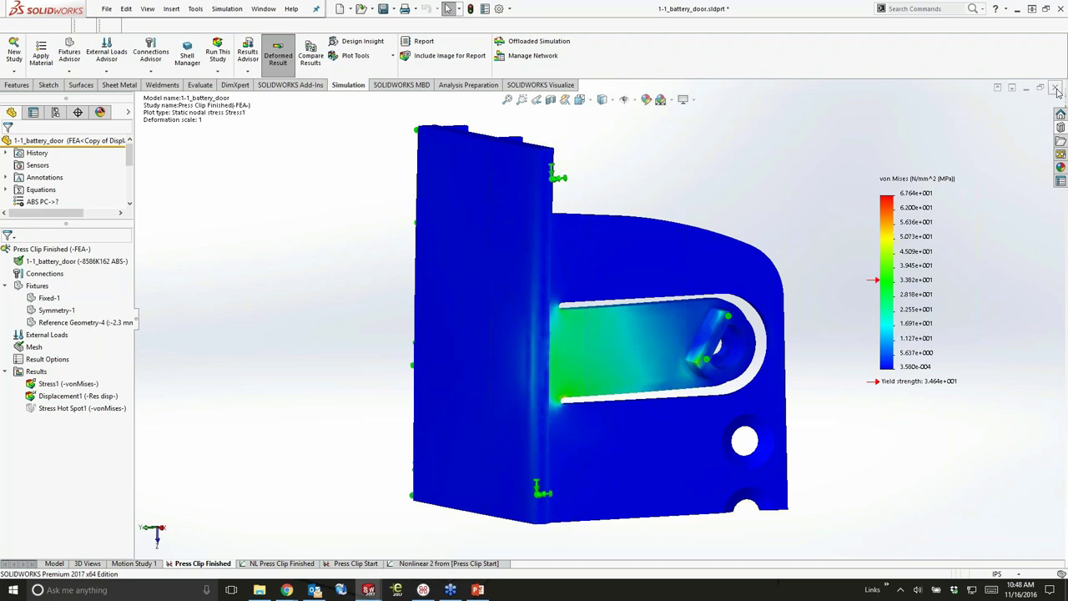
{"action": "left_click", "coordinate": [1056, 88]}
{"action": "left_click", "coordinate": [484, 301]}
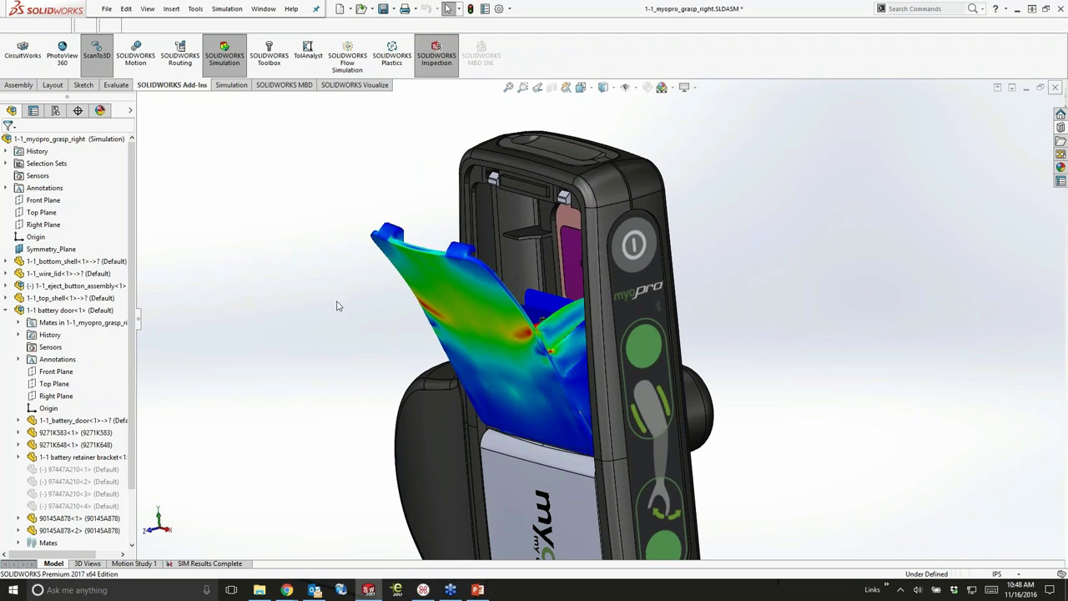
{"action": "key", "text": "ctrl+w"}
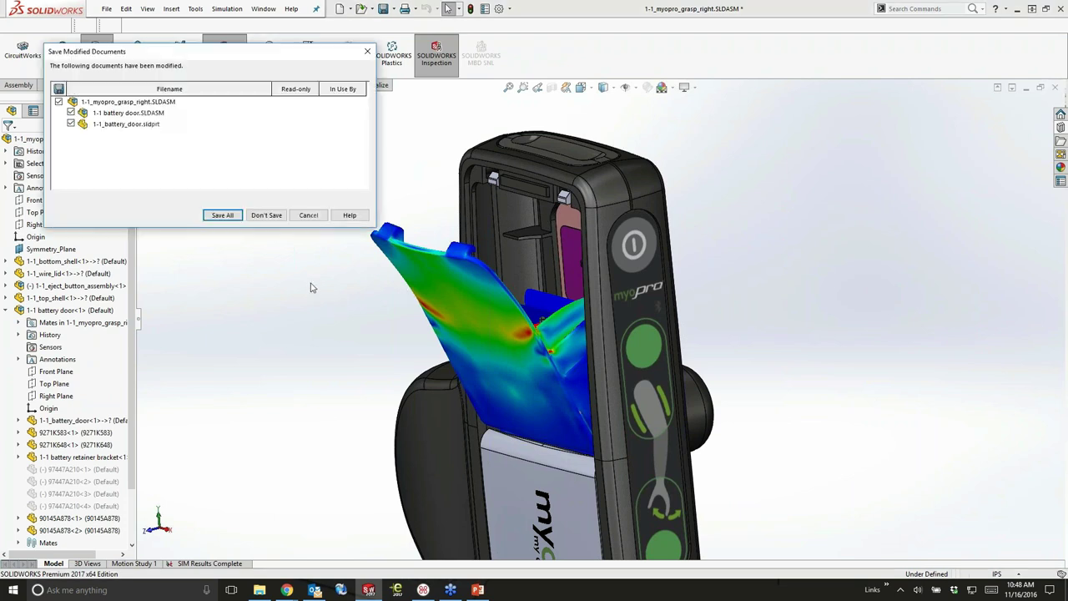
{"action": "left_click", "coordinate": [266, 215]}
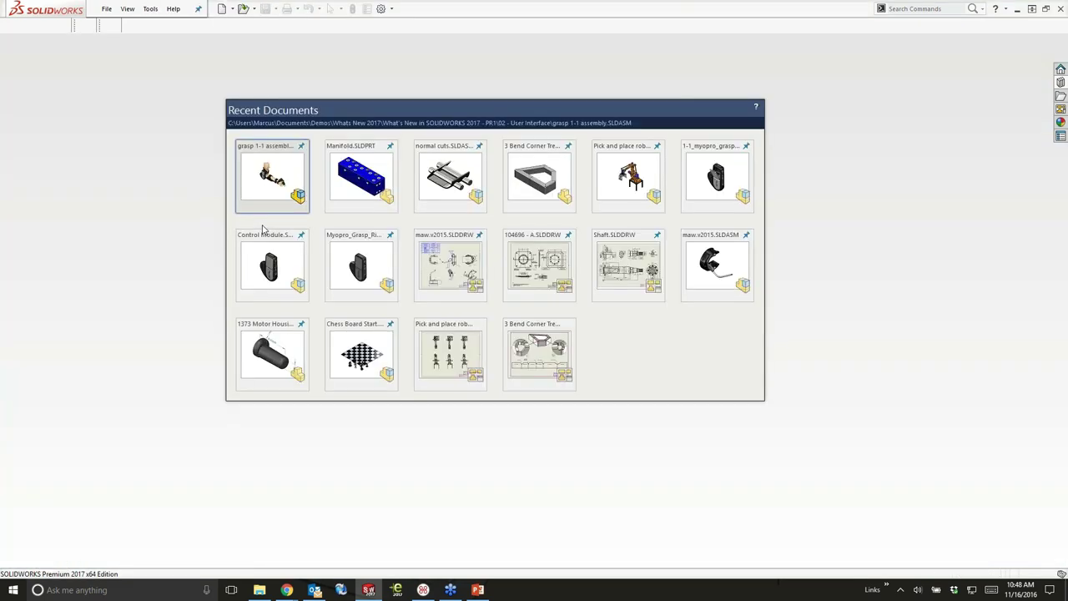
Open the recent Control Module assembly and hide its bottom shell, top shell, wire cover and motor housing
{"action": "left_click", "coordinate": [271, 268]}
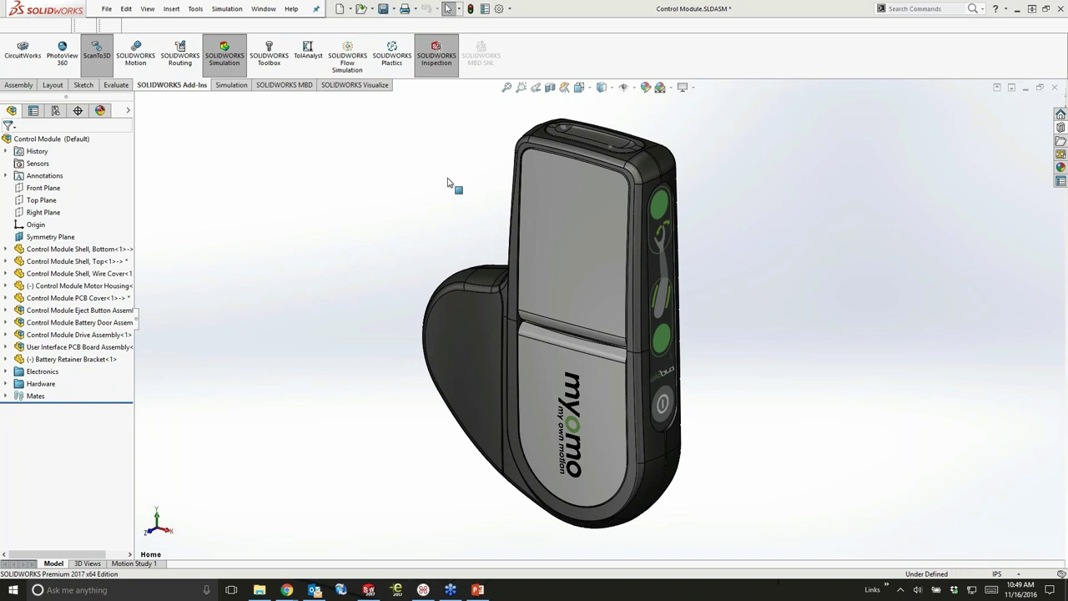
{"action": "right_click", "coordinate": [34, 139]}
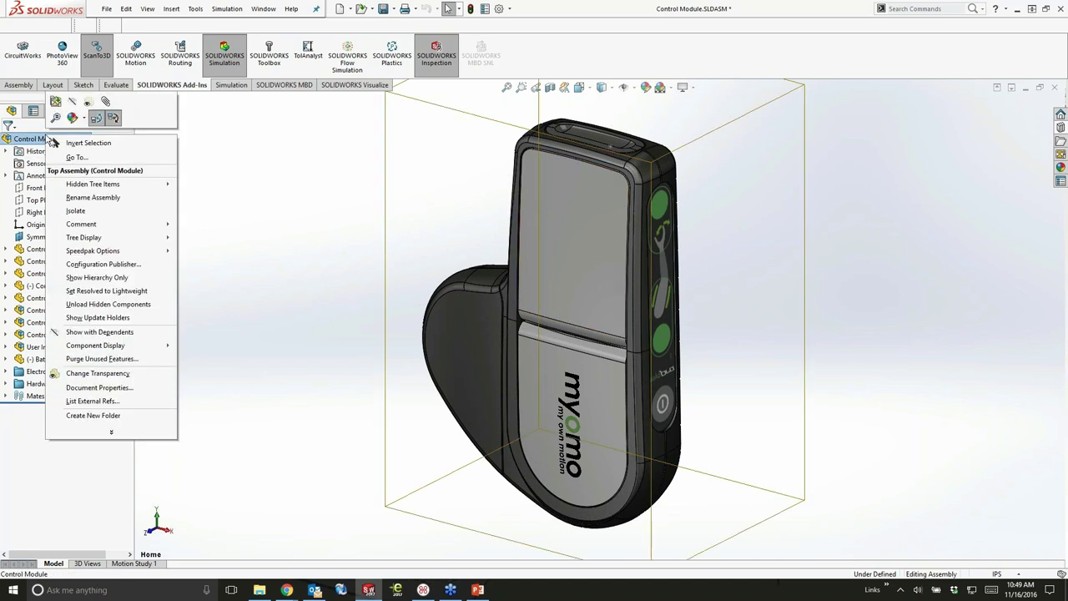
{"action": "left_click", "coordinate": [233, 136]}
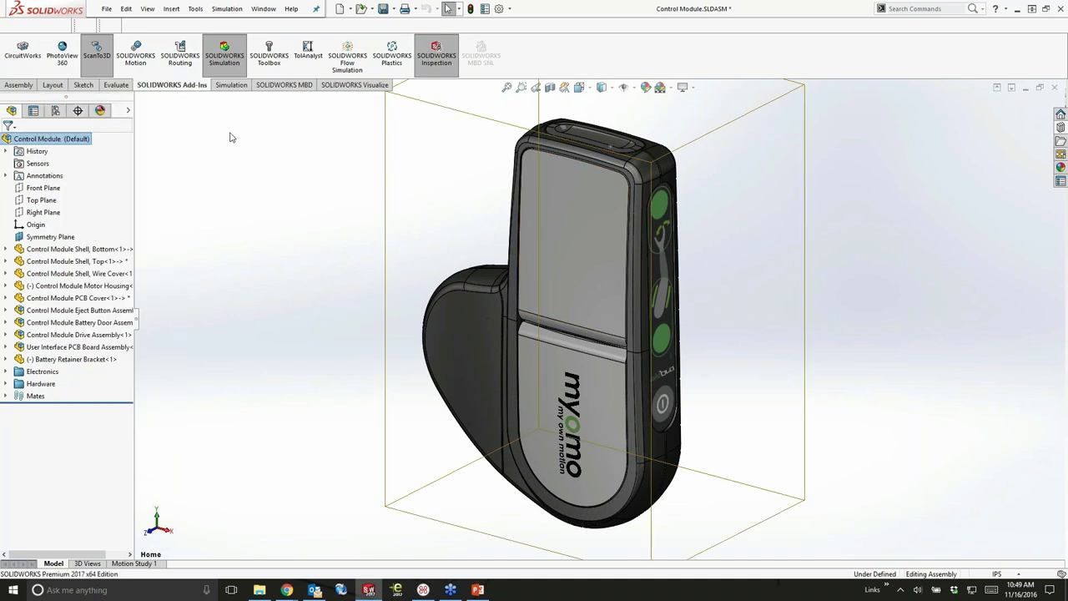
{"action": "left_click", "coordinate": [130, 113]}
{"action": "left_click", "coordinate": [167, 131]}
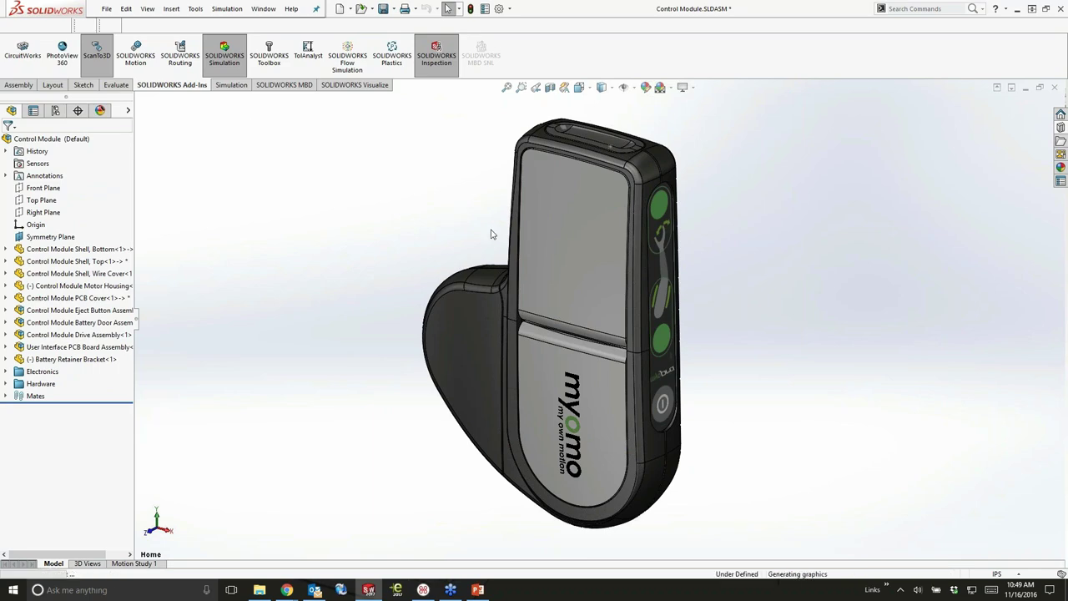
{"action": "middle_click_drag", "start_coordinate": [834, 329], "coordinate": [646, 267]}
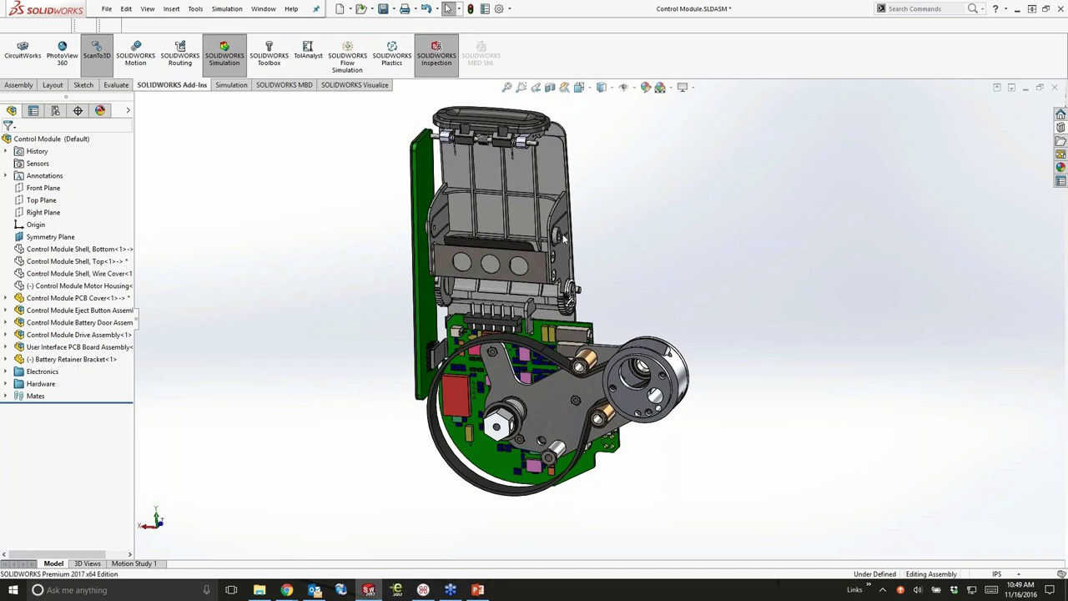
Insert the Inventor assembly Myomo Battery Pack Assembly.iam from the Supplier Parts folder and place it beside the control module's internals
{"action": "left_click", "coordinate": [18, 84]}
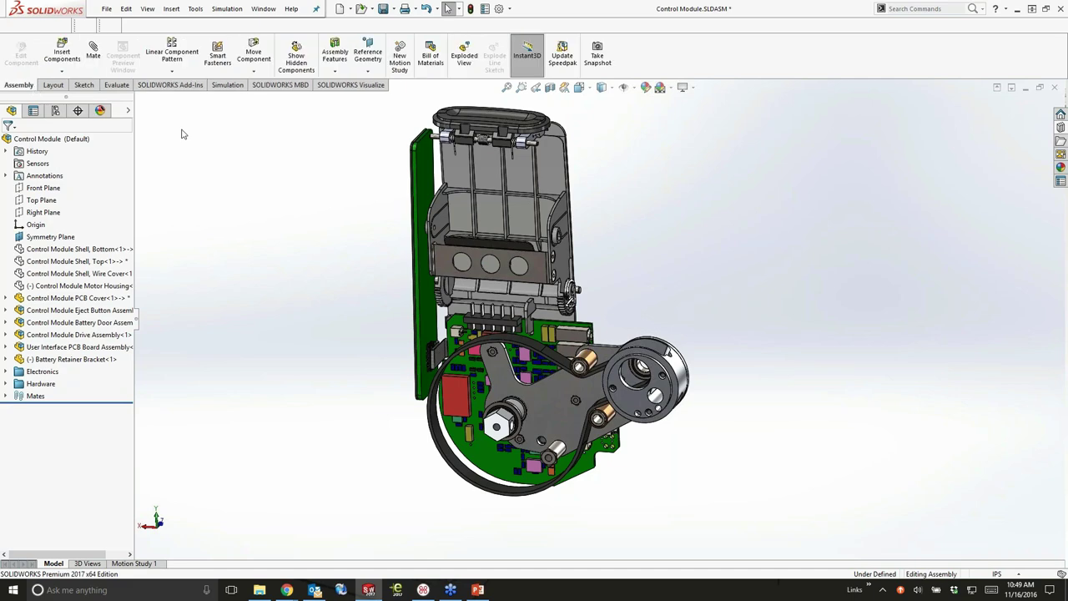
{"action": "left_click", "coordinate": [61, 56]}
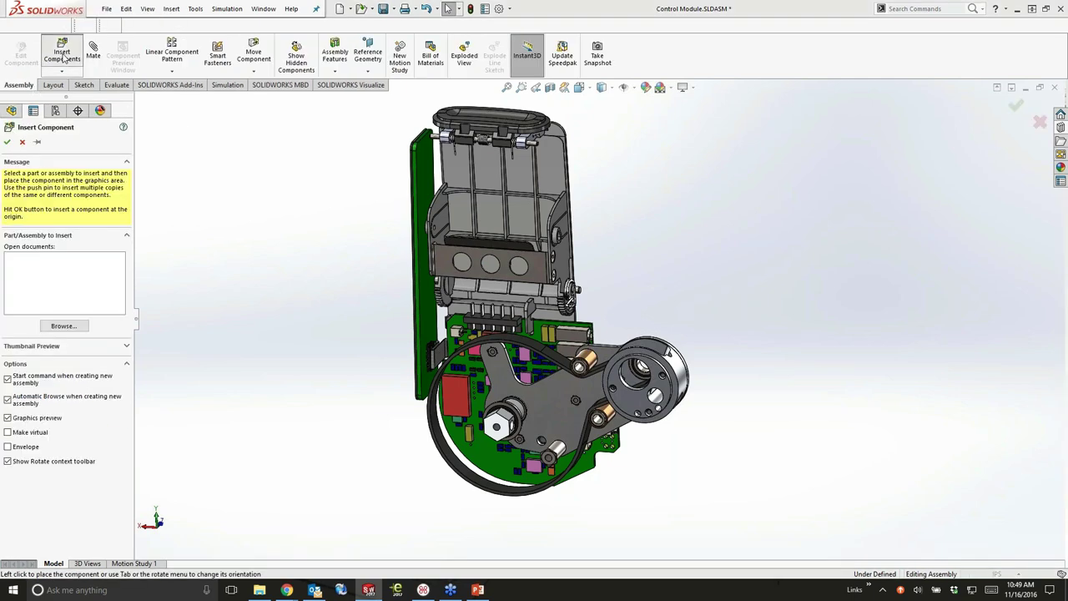
{"action": "left_click_drag", "start_coordinate": [530, 135], "coordinate": [417, 135]}
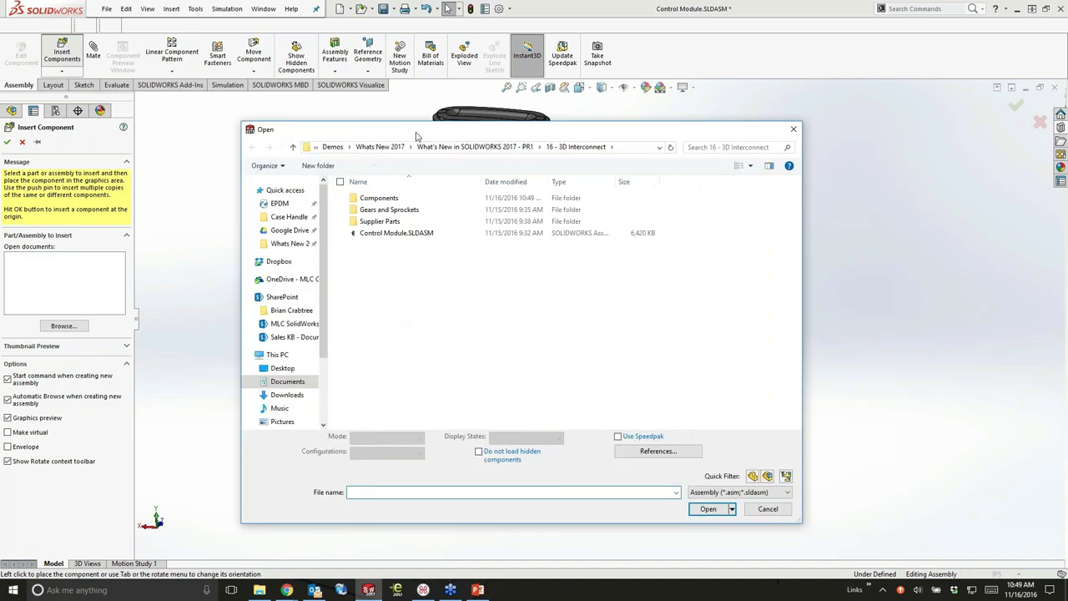
{"action": "double_click", "coordinate": [381, 221]}
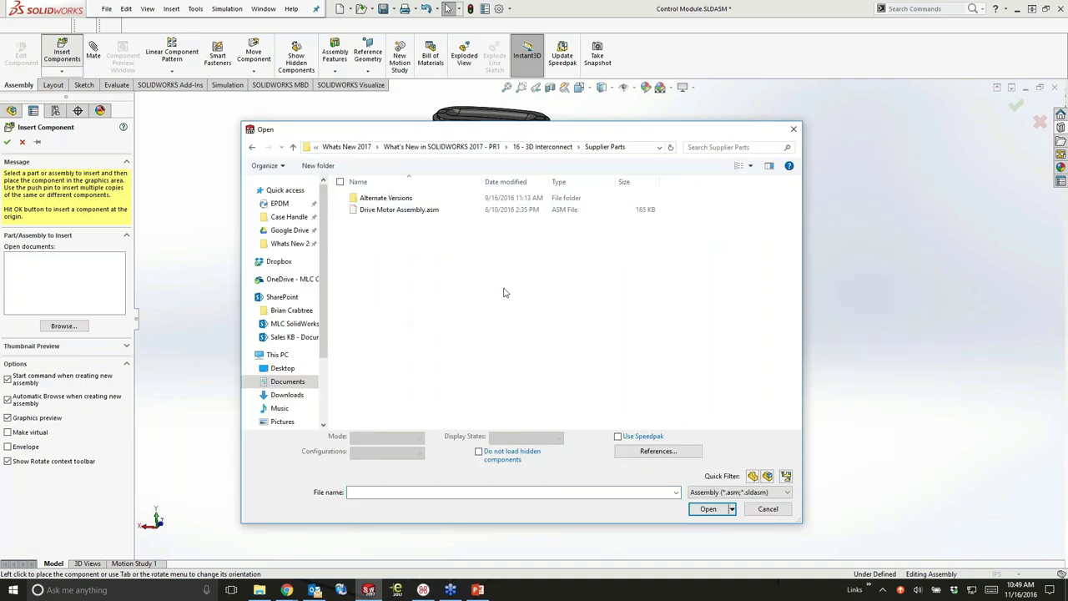
{"action": "left_click", "coordinate": [761, 493]}
{"action": "left_click", "coordinate": [749, 537]}
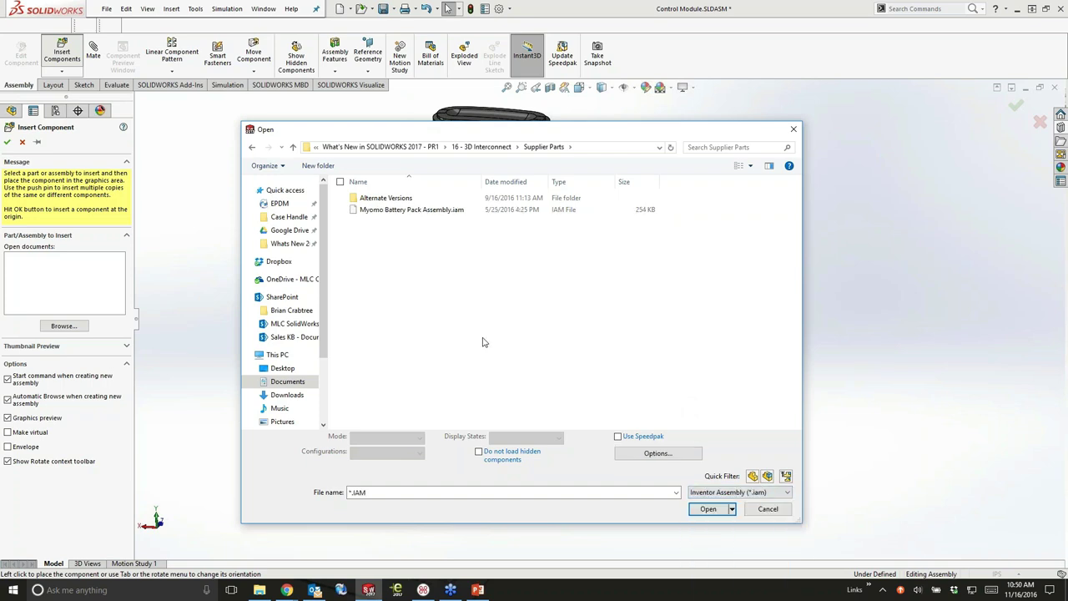
{"action": "left_click", "coordinate": [382, 213]}
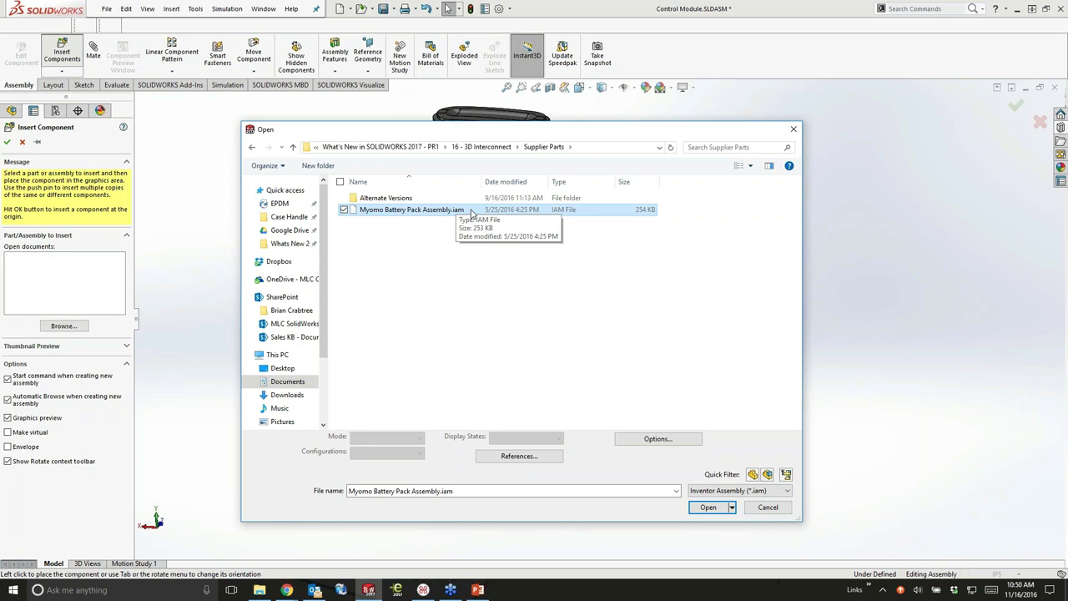
{"action": "left_click", "coordinate": [709, 509]}
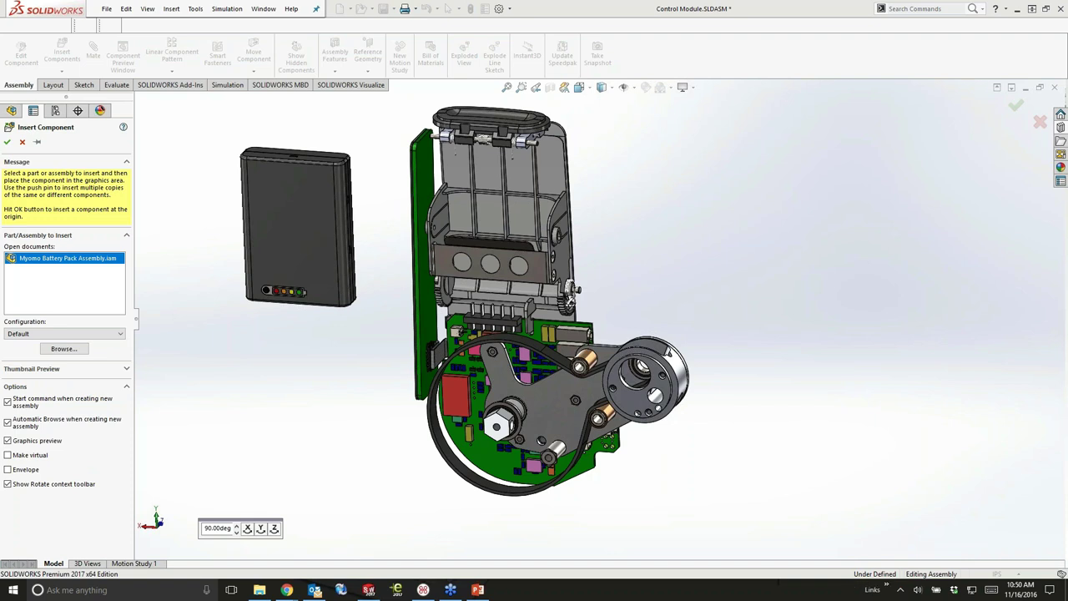
{"action": "left_click", "coordinate": [318, 232]}
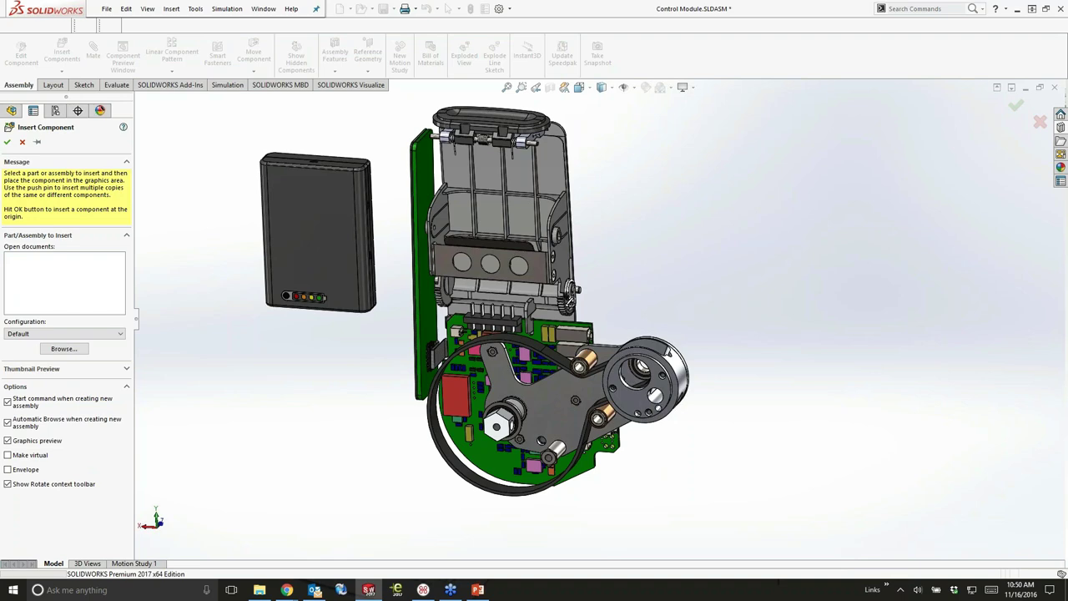
{"action": "key", "text": "Escape"}
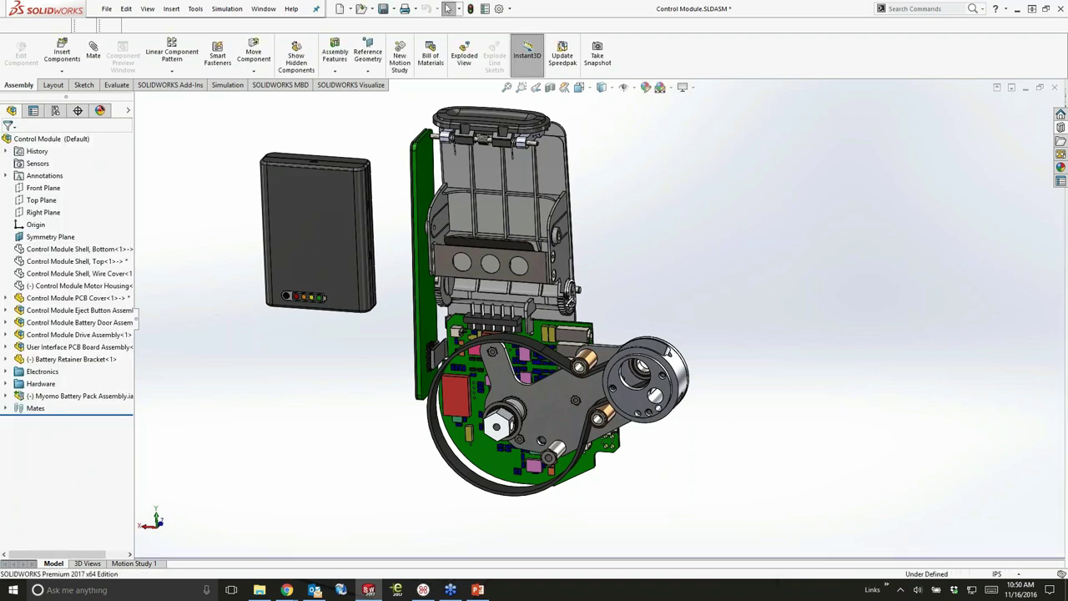
{"action": "mouse_move", "coordinate": [348, 341]}
{"action": "middle_mouse_down"}
{"action": "mouse_move", "coordinate": [305, 339]}
{"action": "mouse_move", "coordinate": [334, 370]}
{"action": "mouse_move", "coordinate": [330, 350]}
{"action": "middle_mouse_up"}
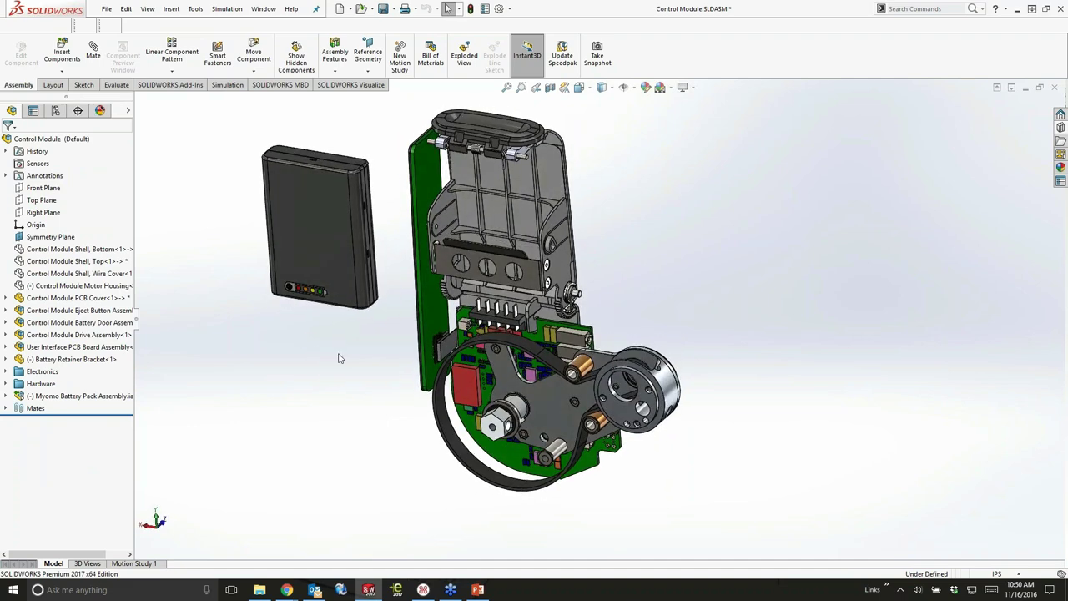
Reveal the battery pack's components in the feature tree and widen it until their full .ipt names can be read
{"action": "left_click", "coordinate": [344, 241]}
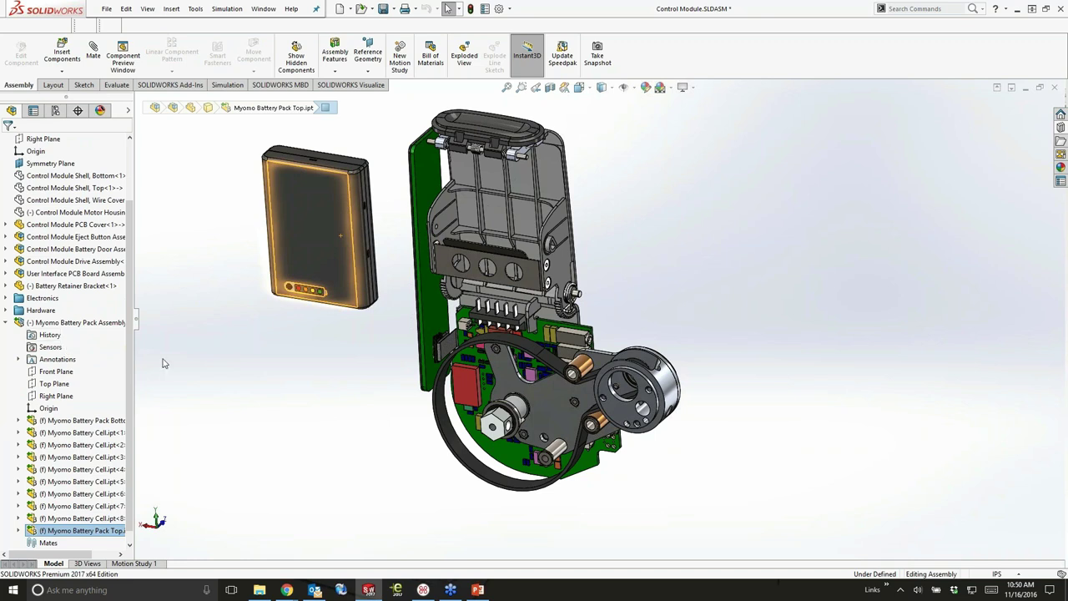
{"action": "left_click_drag", "start_coordinate": [134, 362], "coordinate": [192, 362]}
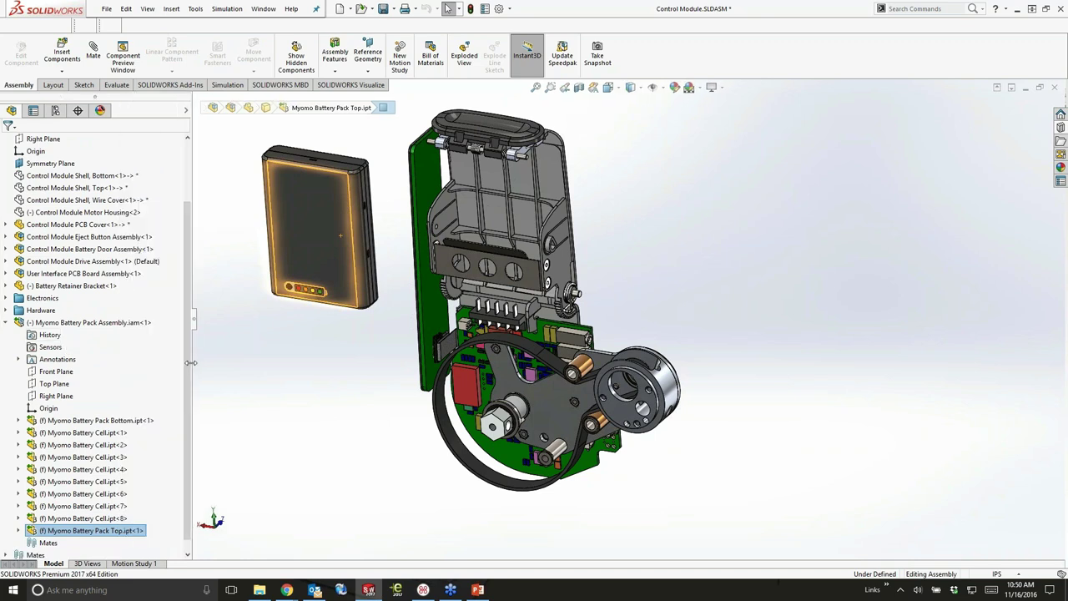
{"action": "left_click", "coordinate": [231, 367]}
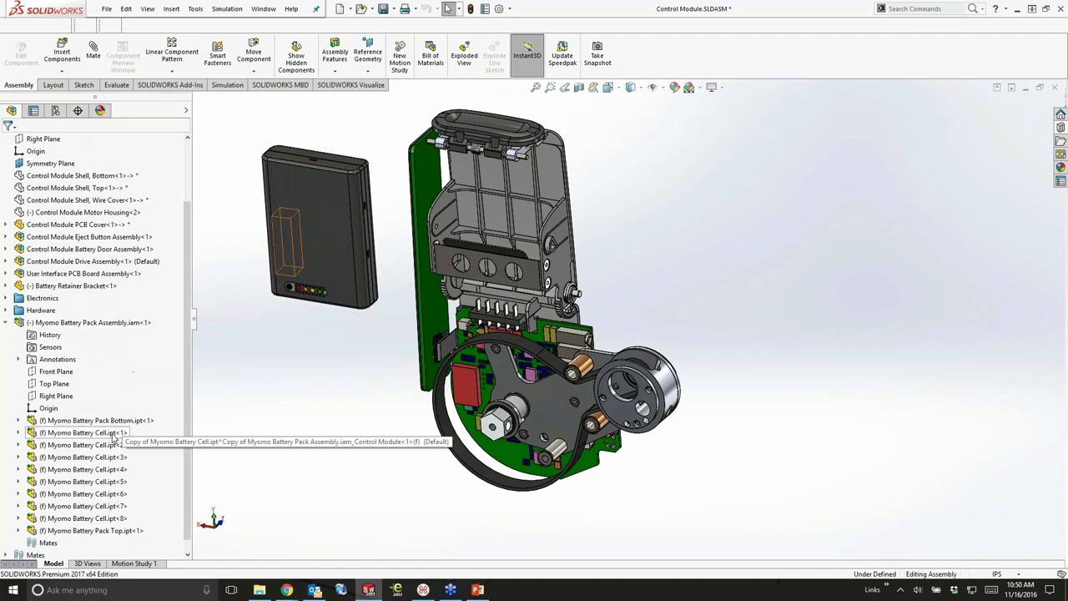
Make the battery pack's top cover transparent to view the cells inside, and restore its opaque appearance
{"action": "left_click", "coordinate": [363, 190]}
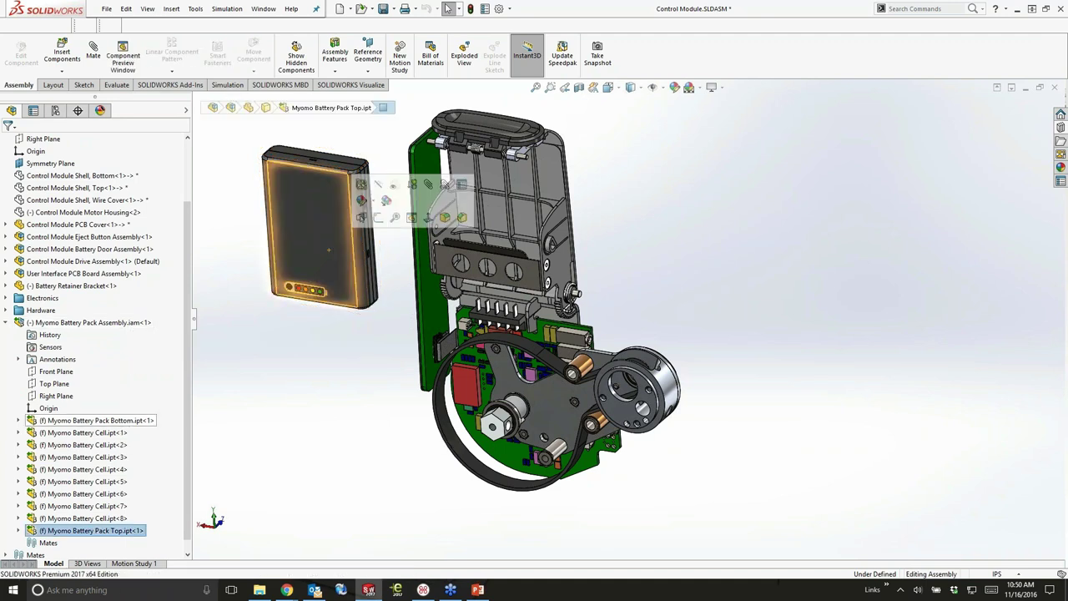
{"action": "left_click", "coordinate": [395, 192]}
{"action": "scroll", "coordinate": [315, 201], "scroll_direction": "down", "scroll_amount": 3}
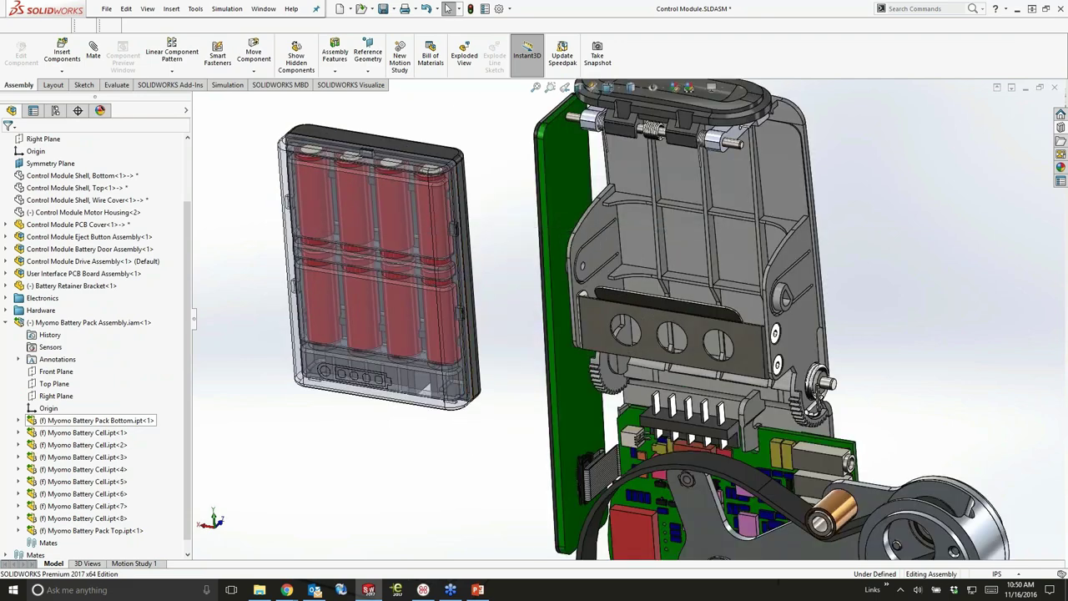
{"action": "left_click", "coordinate": [367, 284]}
{"action": "left_click", "coordinate": [413, 233]}
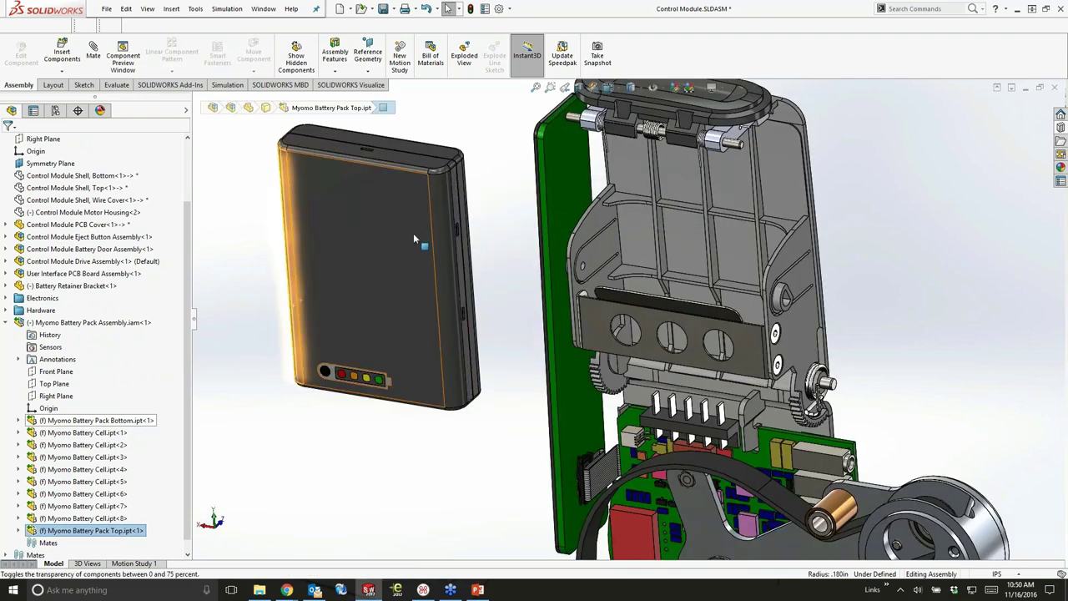
{"action": "key", "text": "Escape"}
{"action": "scroll", "coordinate": [594, 231], "scroll_direction": "up", "scroll_amount": 3}
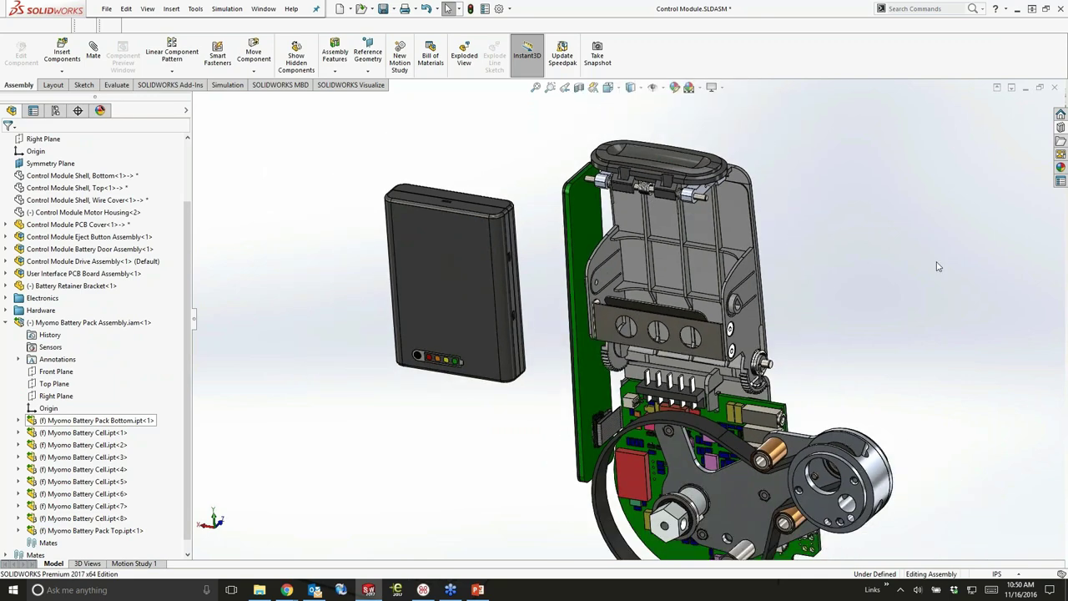
Mate the Front Plane of Myomo Battery Pack Top coincident with the Control Module assembly's Symmetry Plane
{"action": "middle_click_drag", "start_coordinate": [924, 291], "coordinate": [816, 284], "text": "ctrl"}
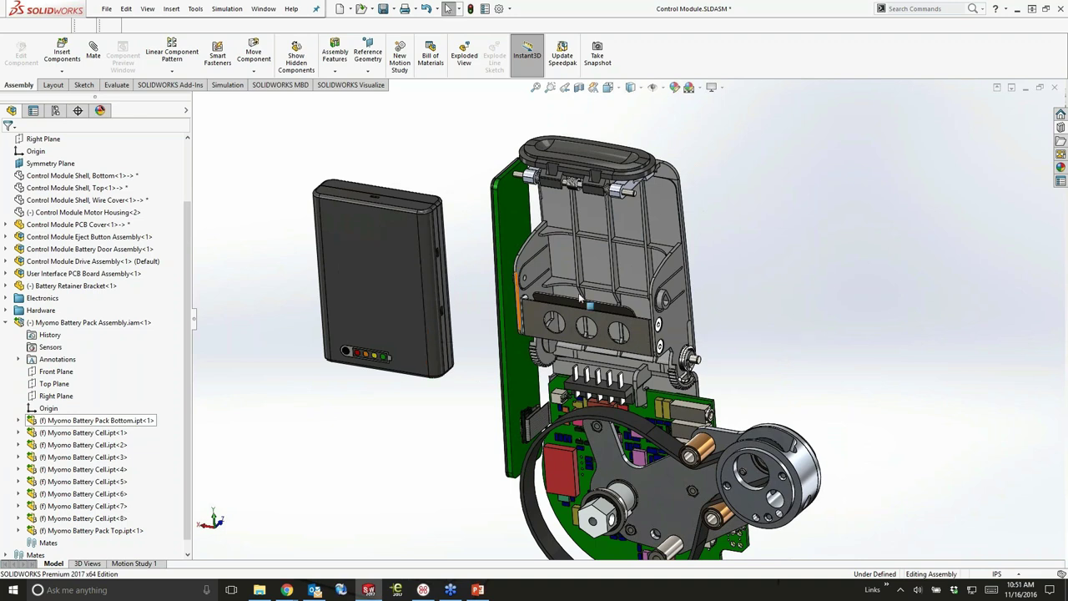
{"action": "left_click", "coordinate": [380, 250]}
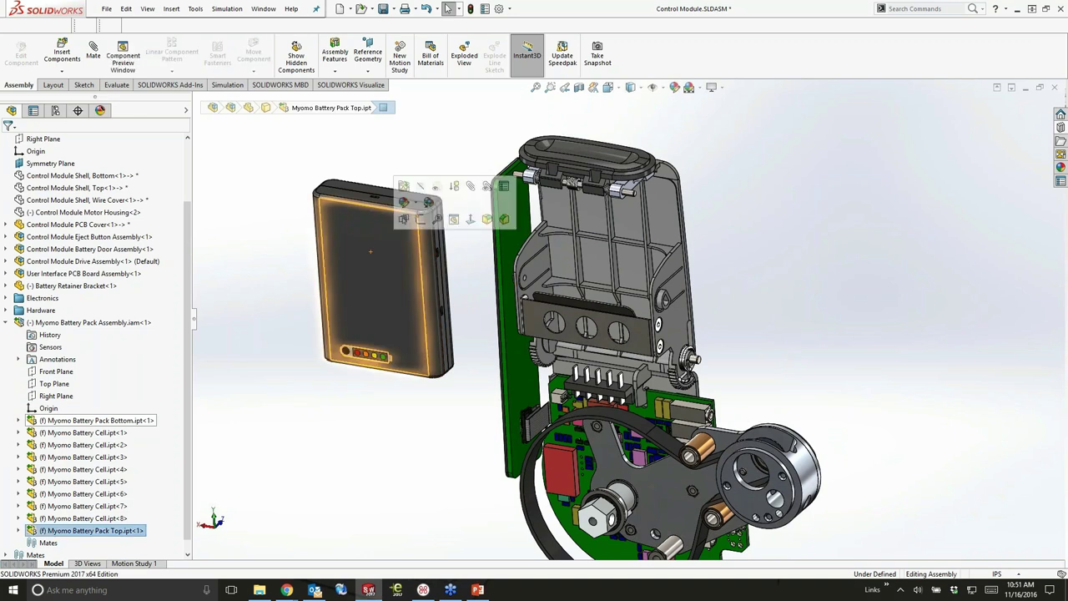
{"action": "key", "text": "d"}
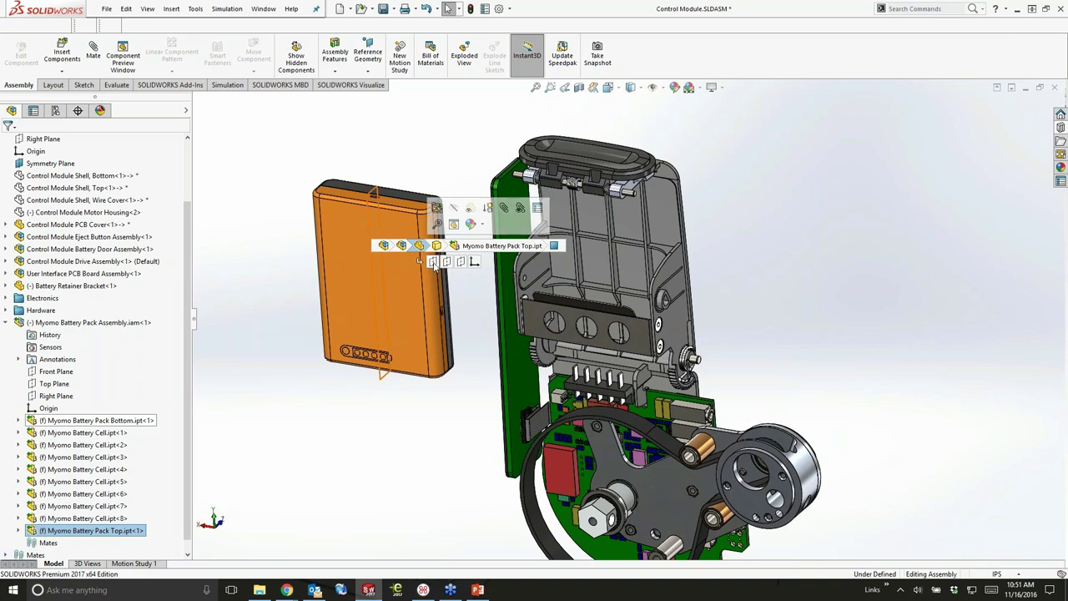
{"action": "left_click", "coordinate": [433, 262]}
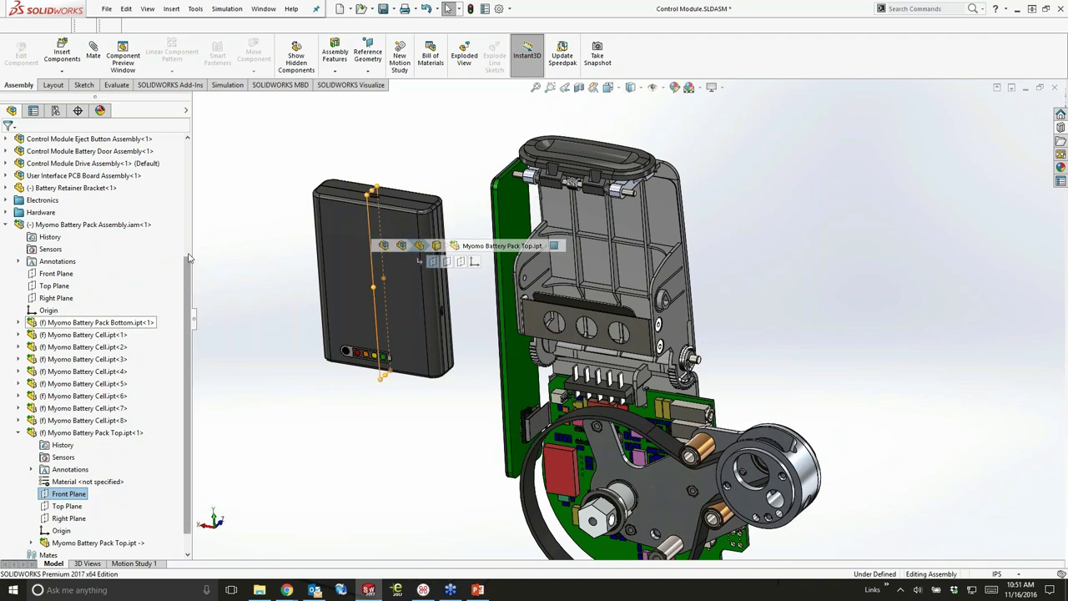
{"action": "scroll", "coordinate": [108, 251], "scroll_direction": "up", "scroll_amount": 5}
{"action": "left_click", "coordinate": [23, 238], "text": "ctrl"}
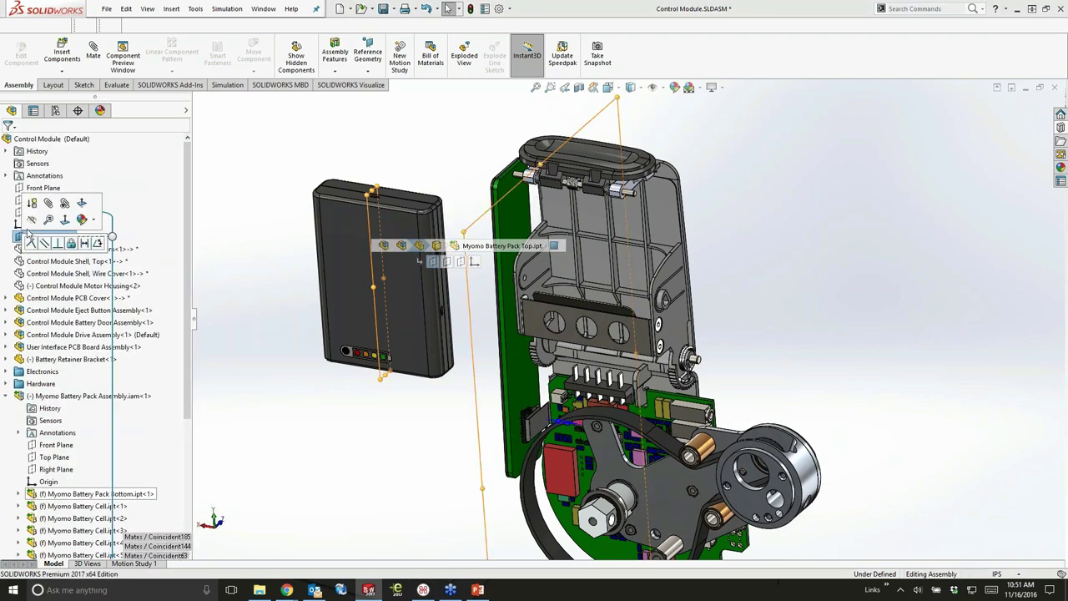
{"action": "left_click", "coordinate": [38, 244]}
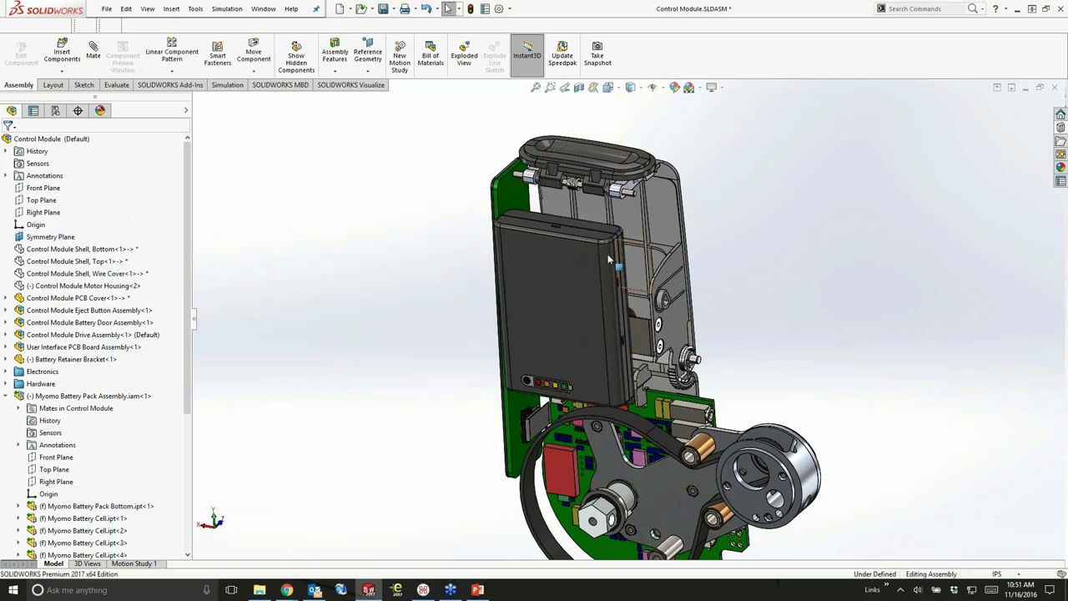
Open the battery pack in a component preview window and mate its back face coincident with the battery door's vertical rib face
{"action": "left_click", "coordinate": [32, 395]}
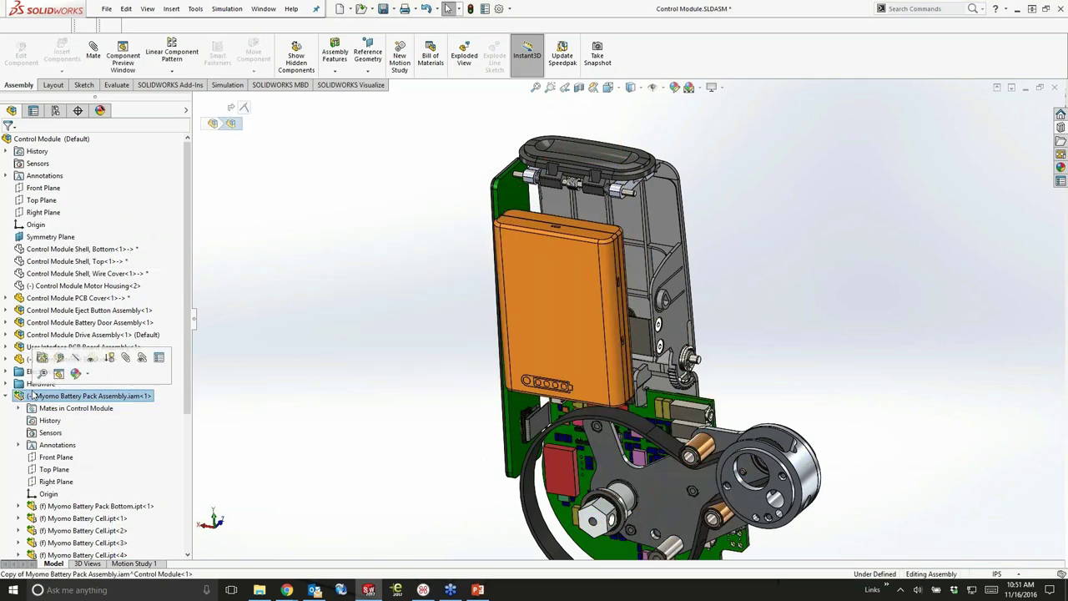
{"action": "left_click", "coordinate": [58, 374]}
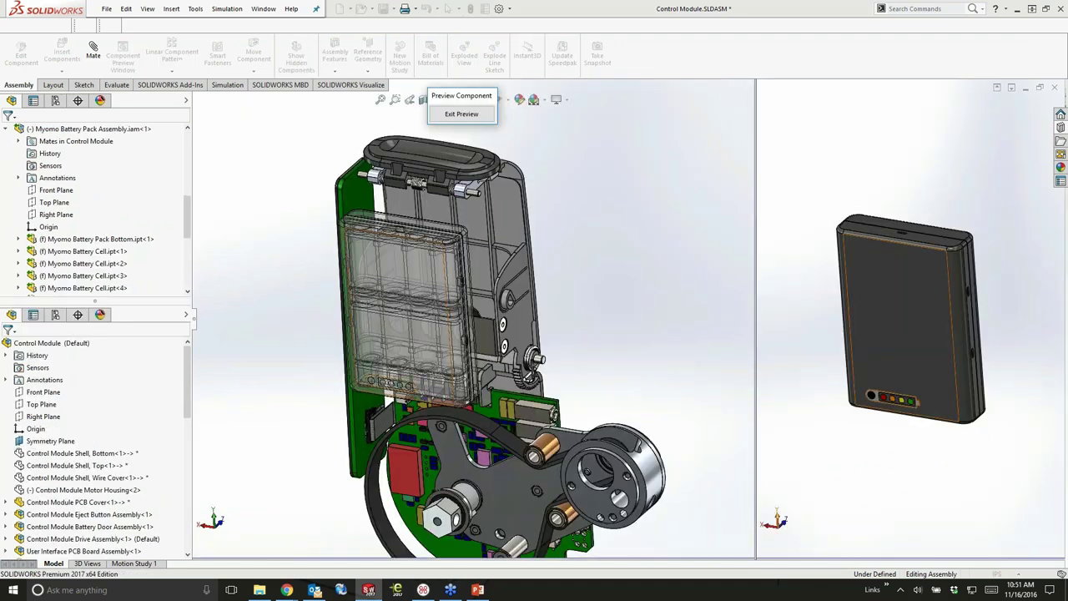
{"action": "scroll", "coordinate": [457, 258], "scroll_direction": "down", "scroll_amount": 8}
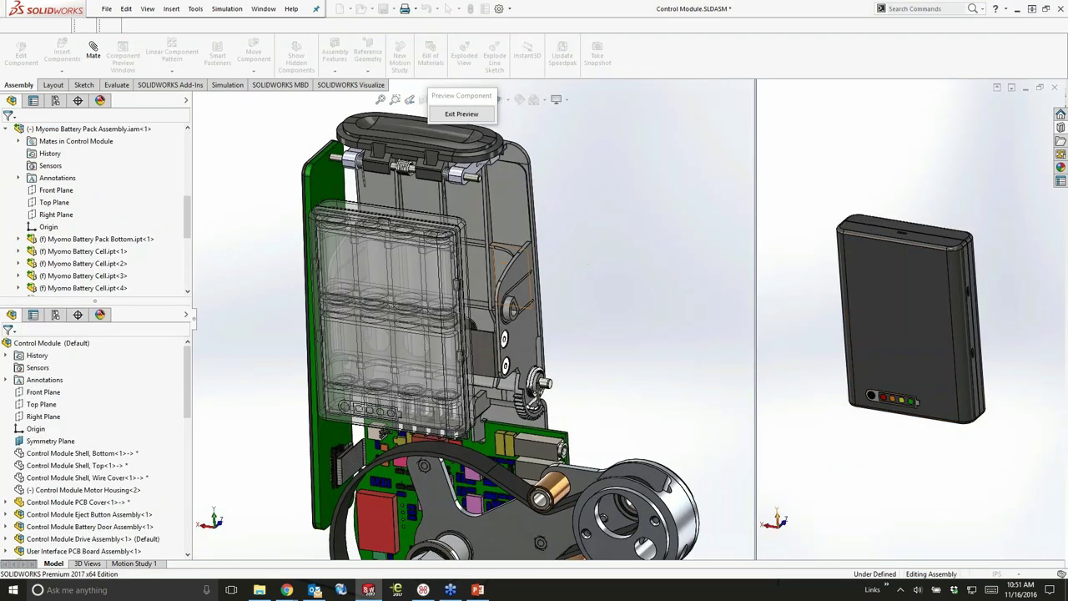
{"action": "left_click", "coordinate": [432, 276]}
{"action": "middle_click_drag", "start_coordinate": [909, 317], "coordinate": [1010, 286]}
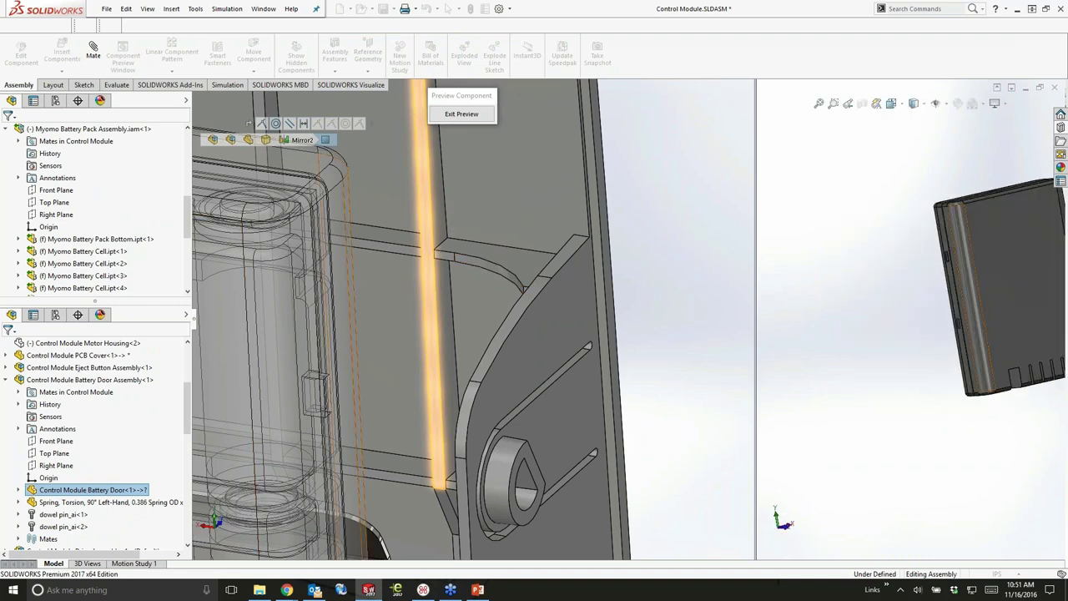
{"action": "left_click", "coordinate": [1018, 285]}
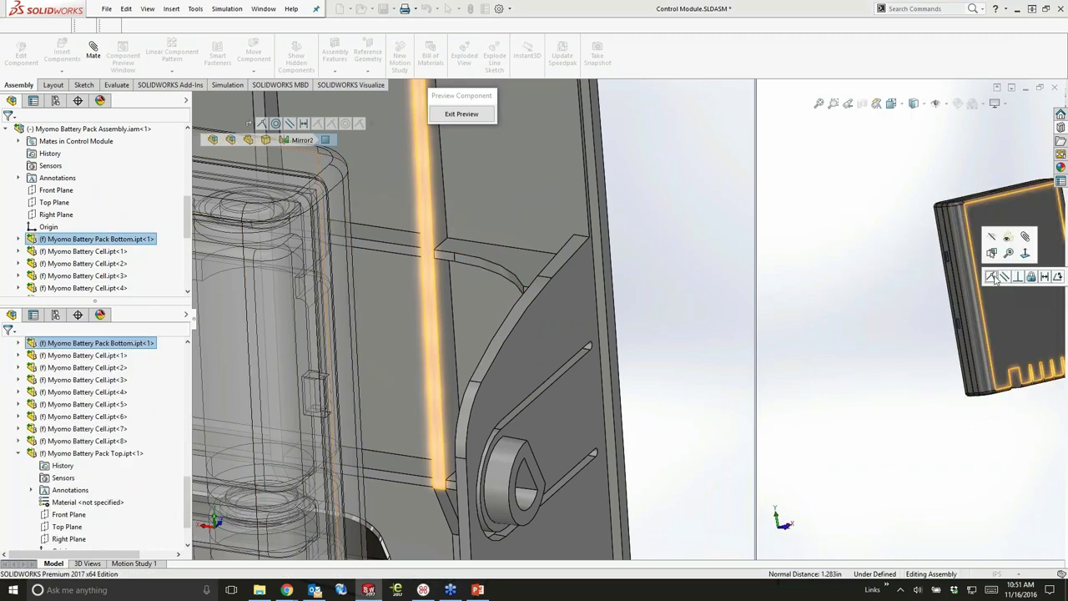
{"action": "left_click", "coordinate": [993, 276]}
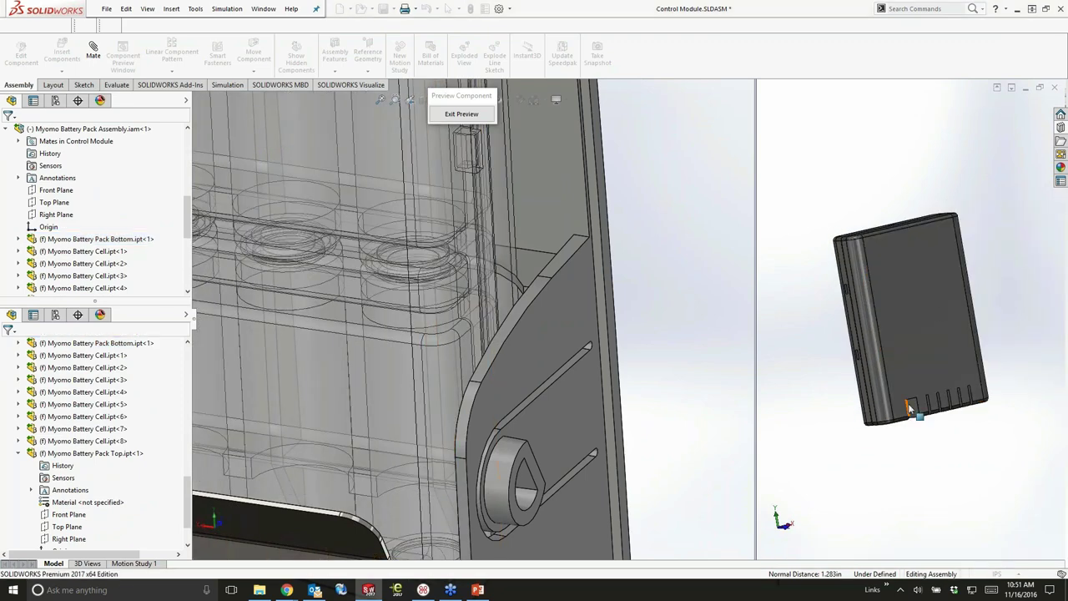
Mate the small notch face on the battery pack bottom tangent to the curved tab of the battery door
{"action": "left_click", "coordinate": [905, 401]}
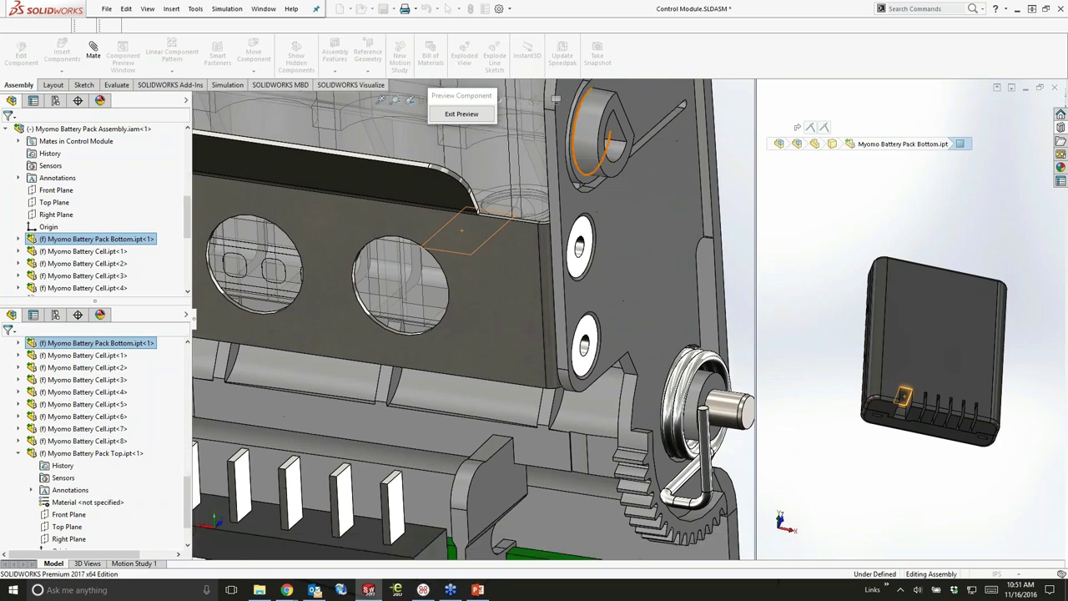
{"action": "left_click", "coordinate": [464, 483]}
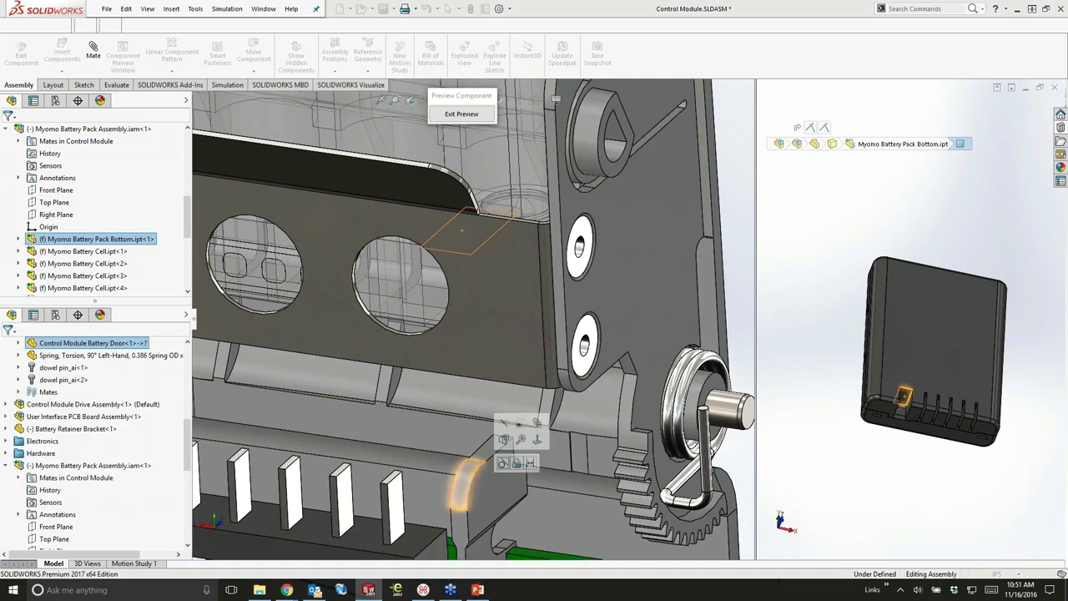
{"action": "left_click", "coordinate": [501, 463]}
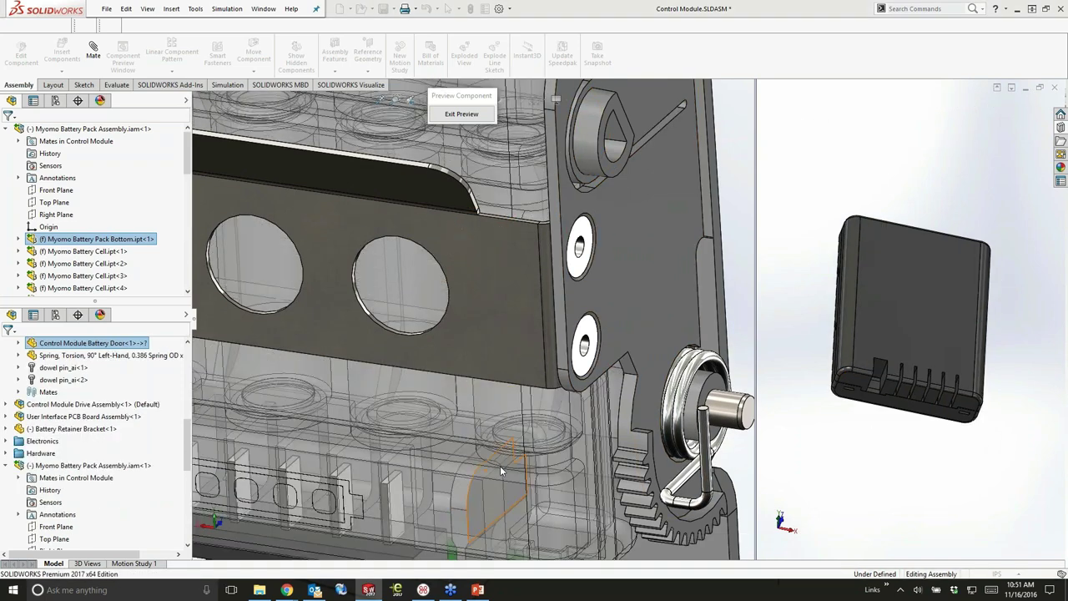
{"action": "key", "text": "Escape"}
Mate the retainer bracket's hidden base-flange face coincident with the battery pack's front face and exit the component preview
{"action": "middle_click_drag", "start_coordinate": [775, 338], "coordinate": [885, 338]}
{"action": "scroll", "coordinate": [454, 266], "scroll_direction": "up", "scroll_amount": 5}
{"action": "middle_click_drag", "start_coordinate": [454, 266], "coordinate": [367, 287]}
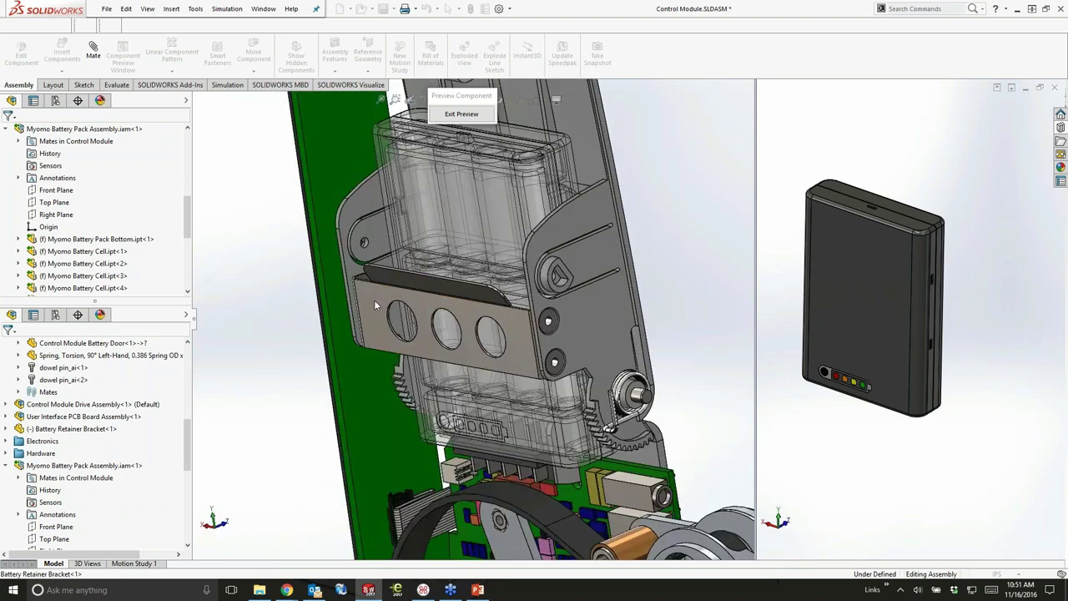
{"action": "right_click", "coordinate": [375, 302]}
{"action": "left_click", "coordinate": [385, 306]}
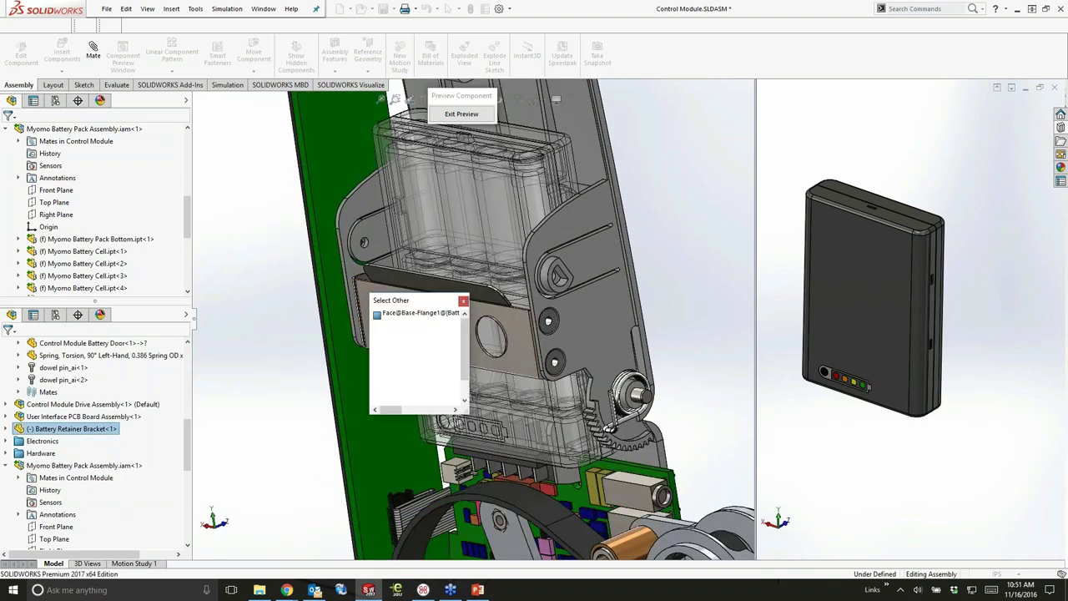
{"action": "left_click", "coordinate": [417, 312]}
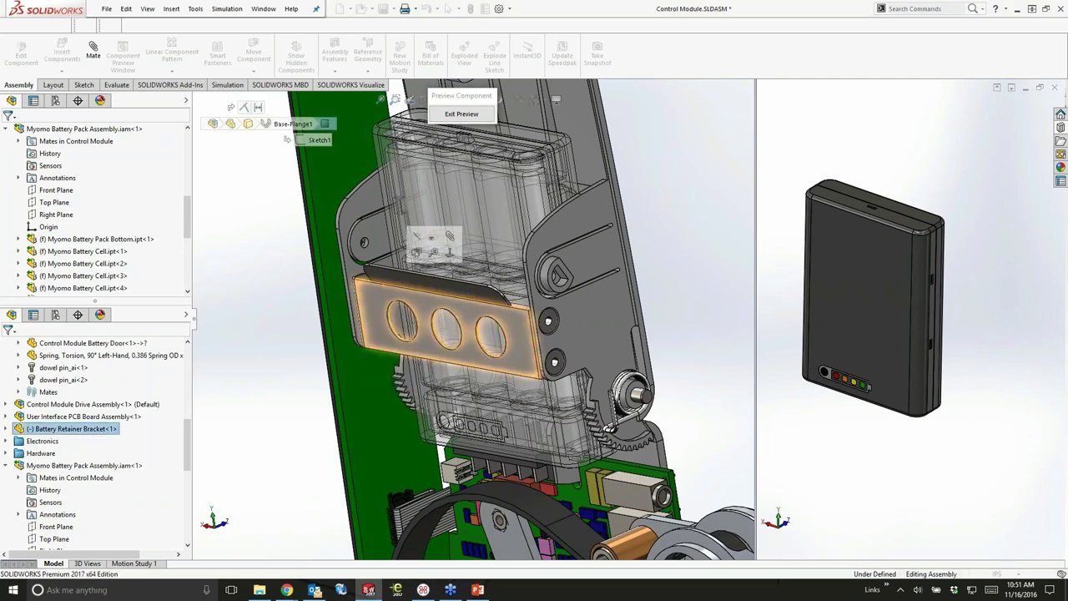
{"action": "left_click", "coordinate": [849, 288]}
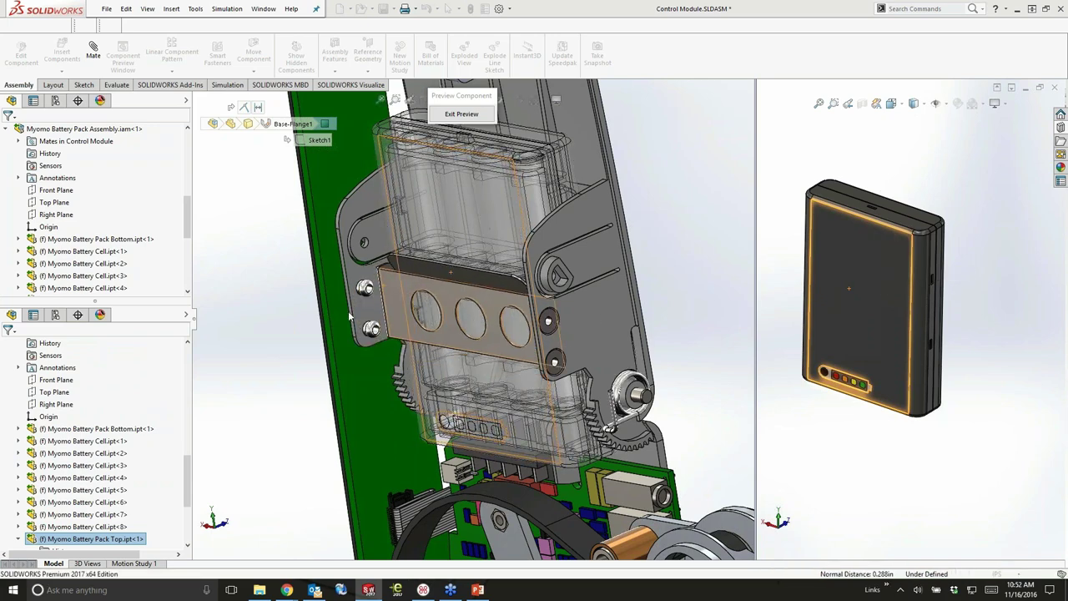
{"action": "key", "text": "Escape"}
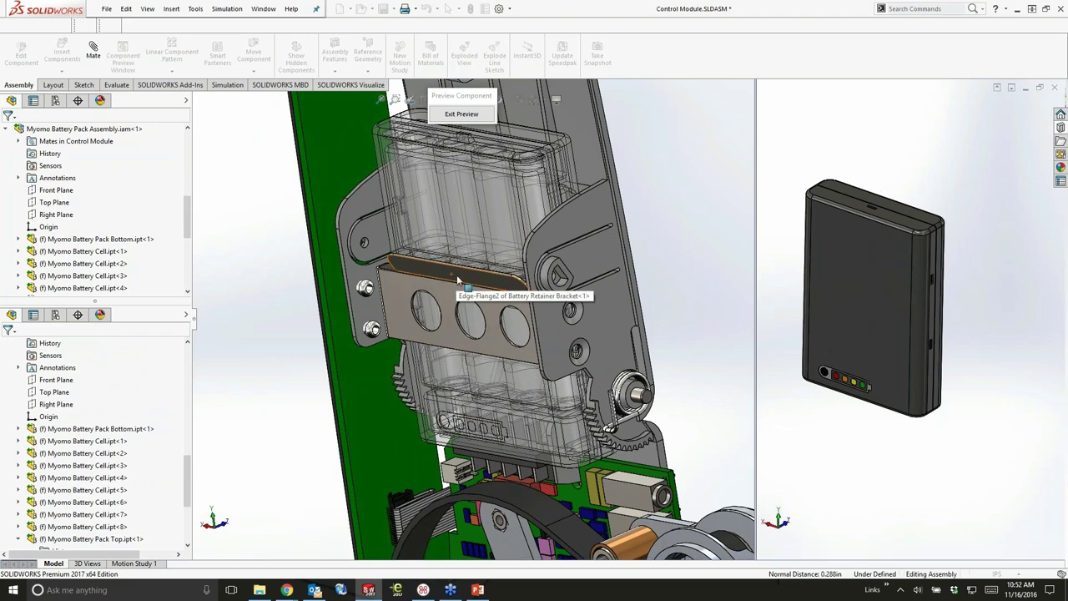
{"action": "left_click", "coordinate": [461, 113]}
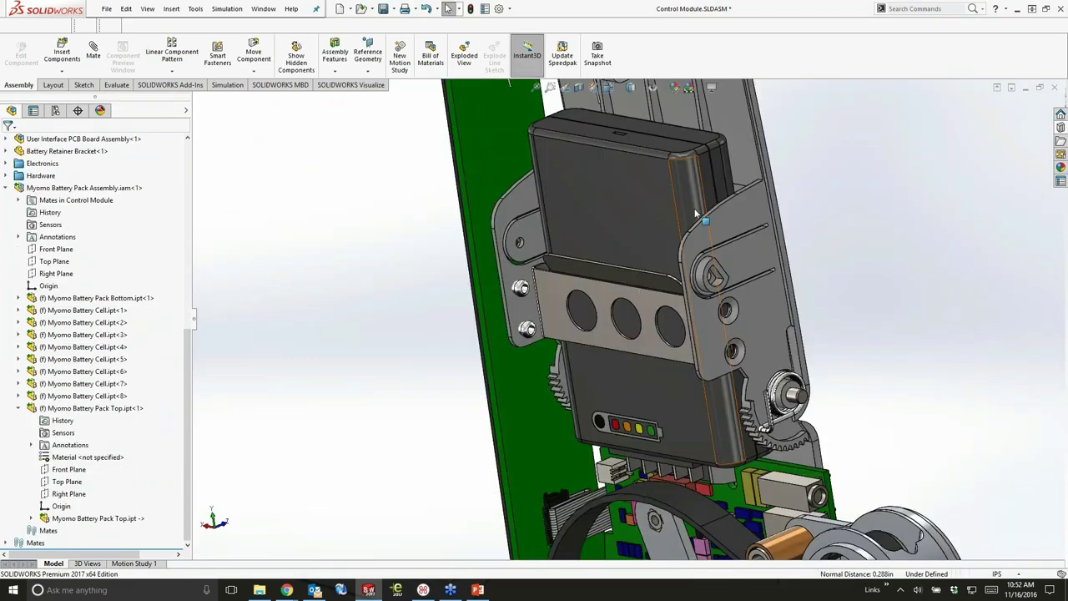
Inspect the fitted battery pack and the retainer bracket's rivets on the battery door up close
{"action": "middle_click_drag", "start_coordinate": [862, 231], "coordinate": [882, 242]}
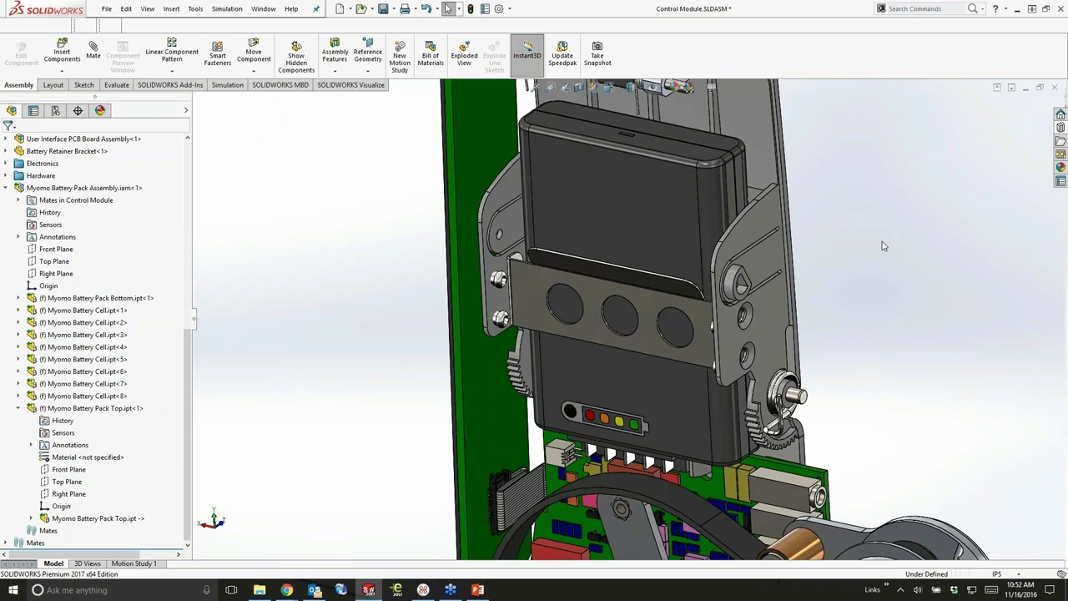
{"action": "scroll", "coordinate": [755, 342], "scroll_direction": "down", "scroll_amount": 5}
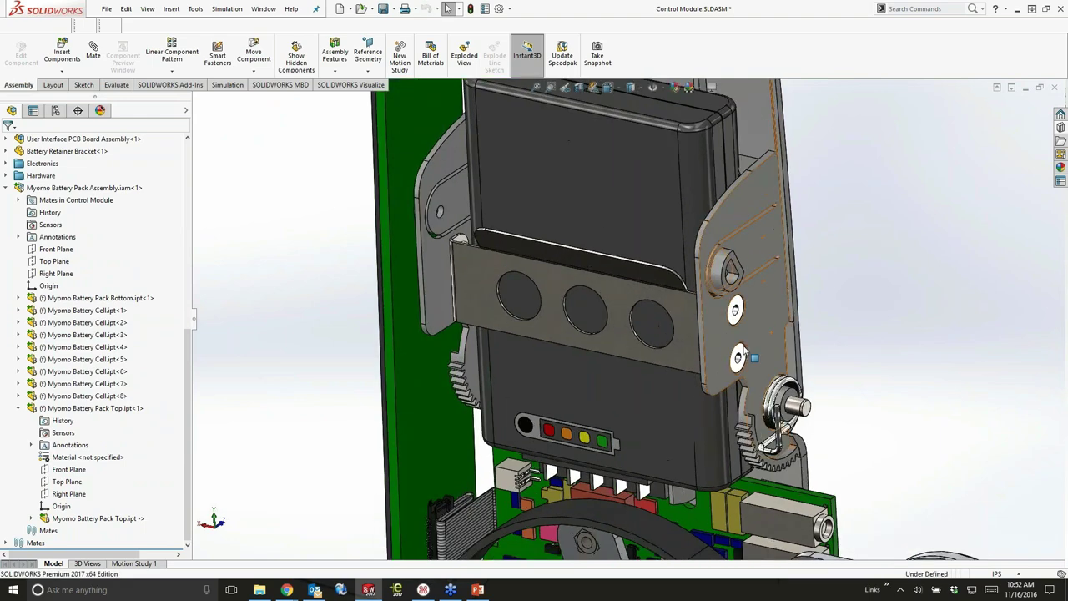
{"action": "left_click", "coordinate": [718, 284]}
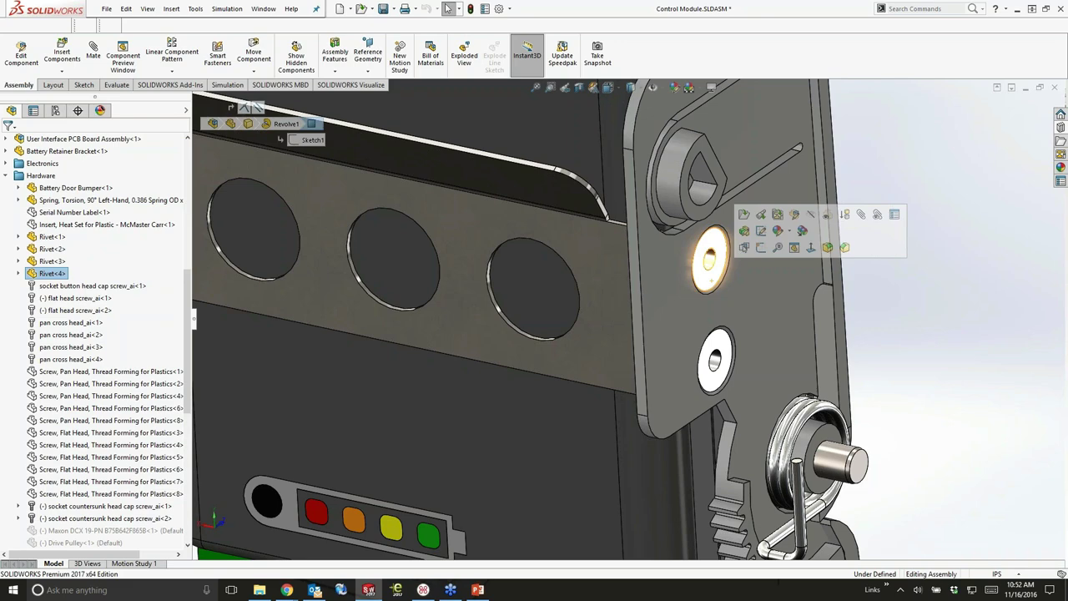
{"action": "left_click", "coordinate": [901, 307]}
{"action": "scroll", "coordinate": [899, 308], "scroll_direction": "up", "scroll_amount": 5}
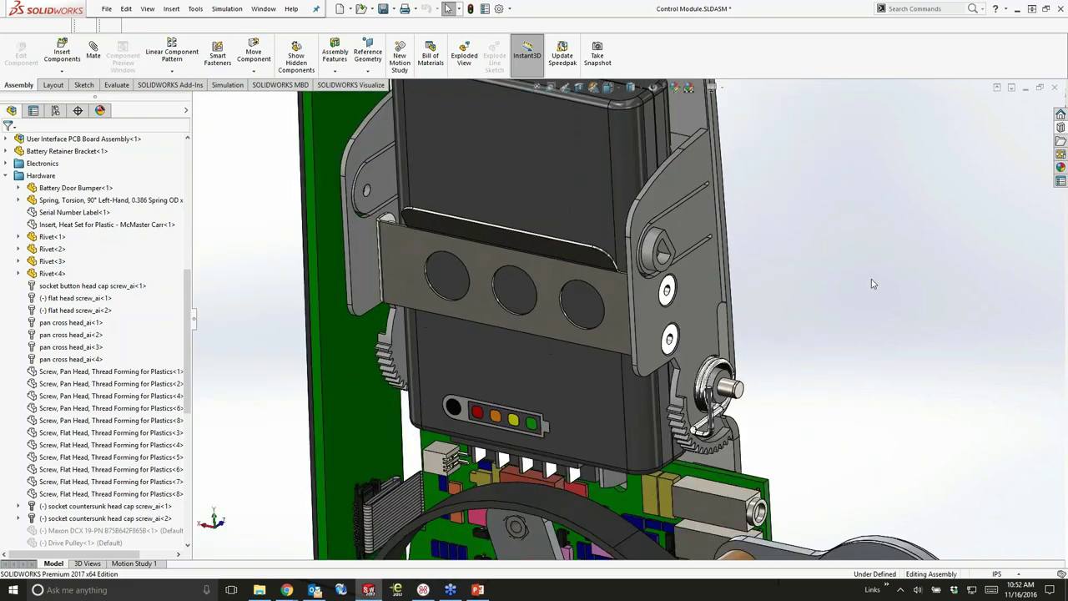
{"action": "scroll", "coordinate": [868, 296], "scroll_direction": "up", "scroll_amount": 3}
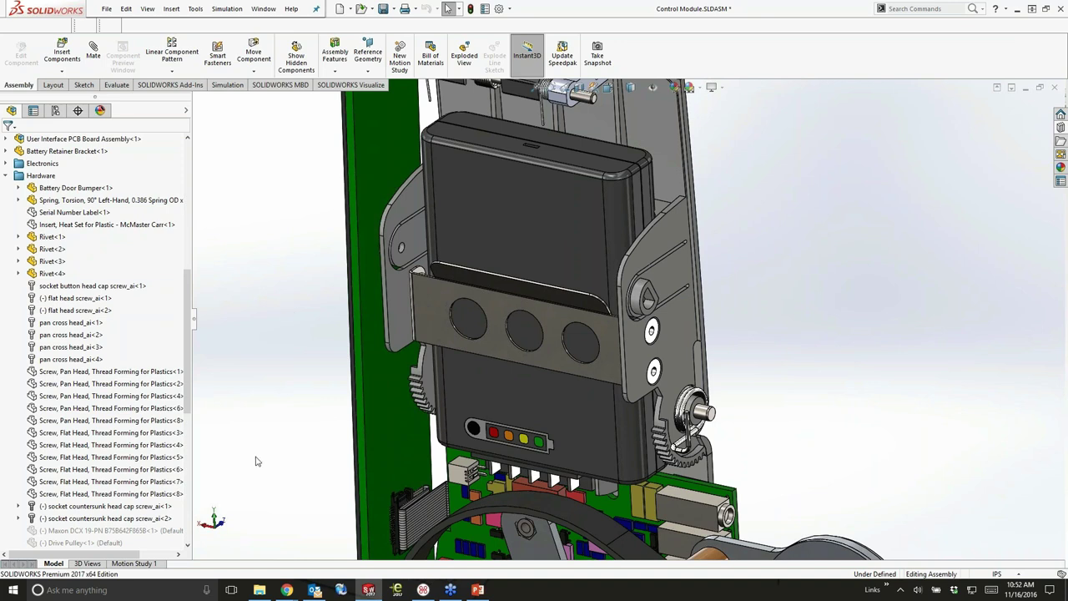
Switch to File Explorer and browse to the Battery Pack Version 2 folder under 16 - 3D Interconnect, Supplier Parts, Alternate Versions
{"action": "left_click", "coordinate": [275, 589]}
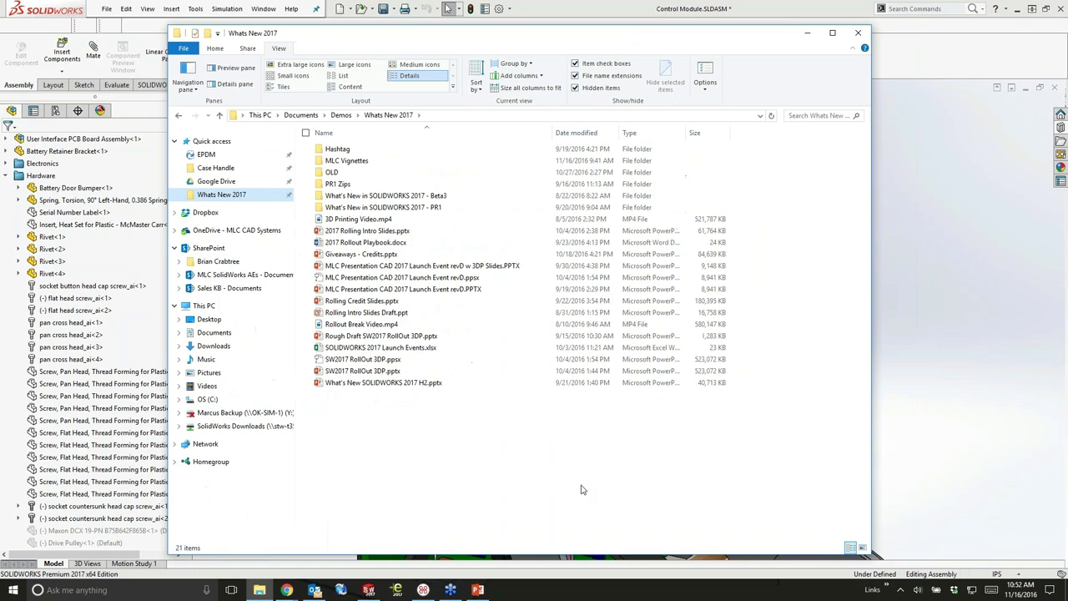
{"action": "double_click", "coordinate": [411, 210]}
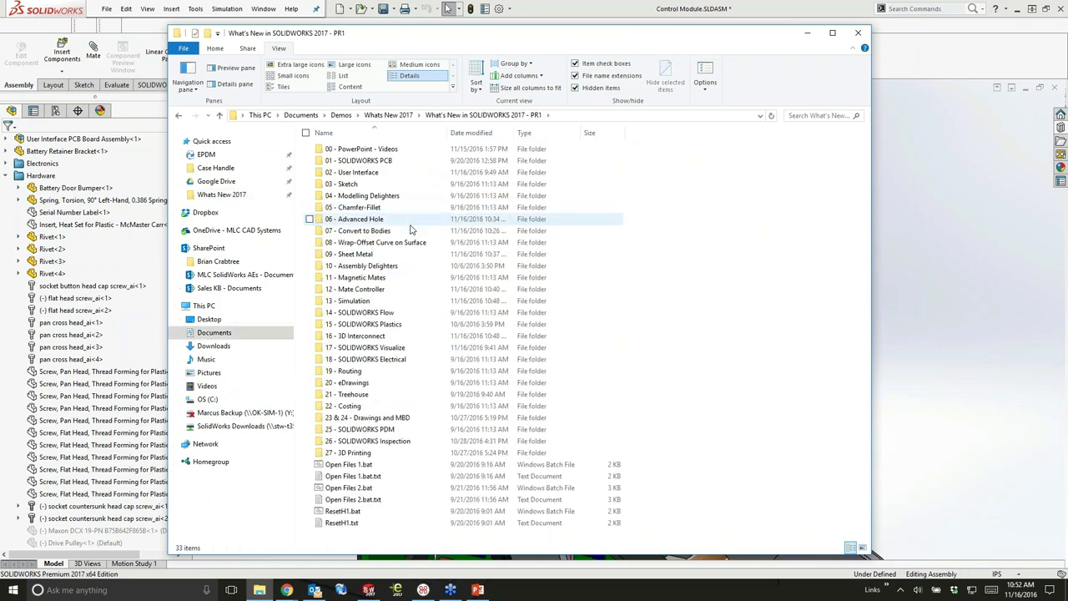
{"action": "double_click", "coordinate": [368, 337]}
{"action": "double_click", "coordinate": [349, 172]}
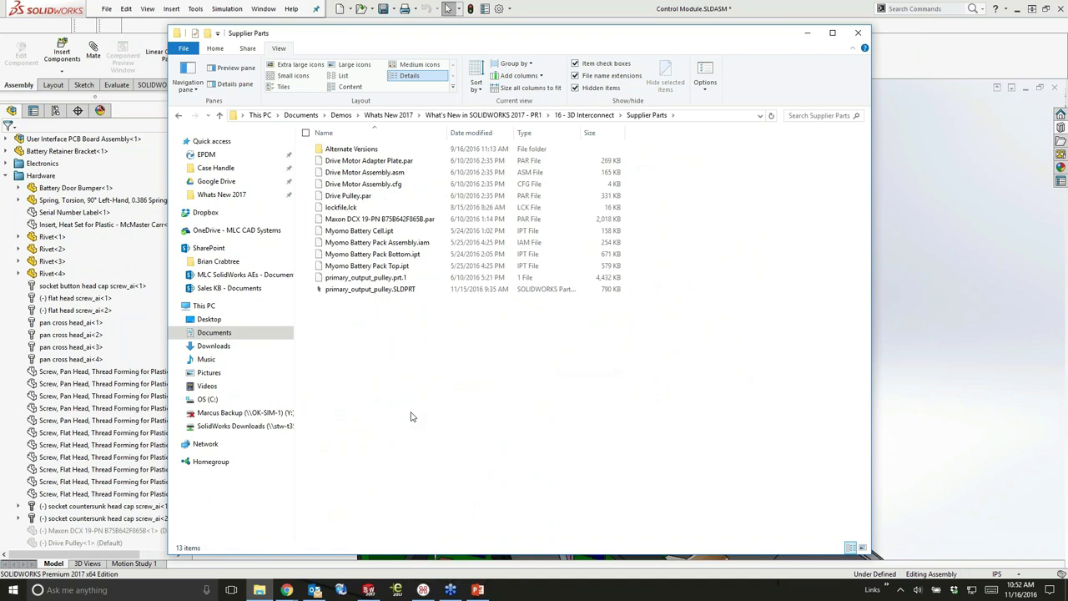
{"action": "double_click", "coordinate": [346, 149]}
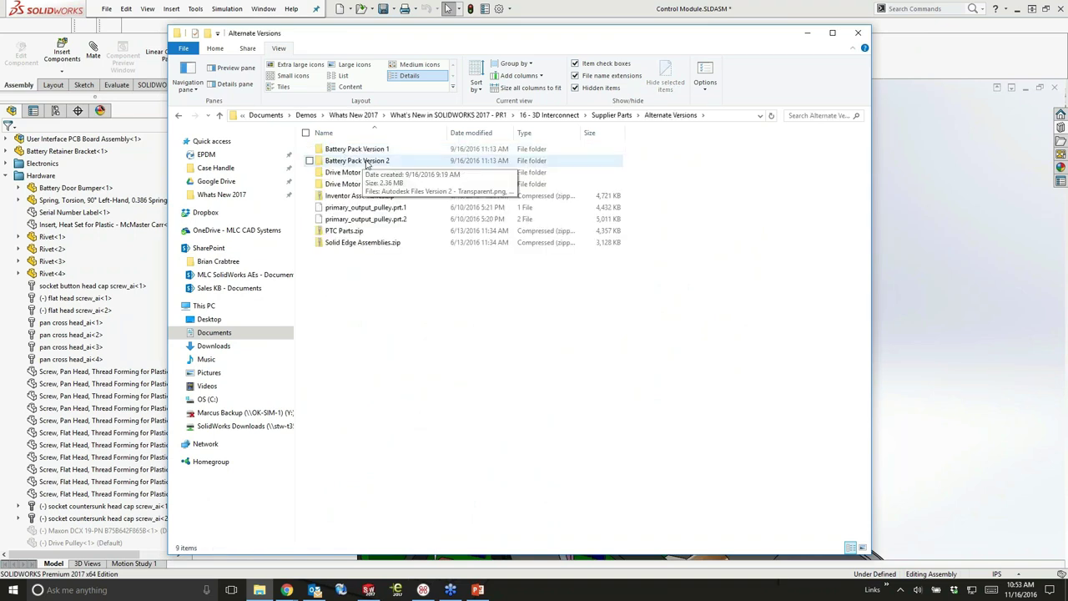
{"action": "double_click", "coordinate": [367, 161]}
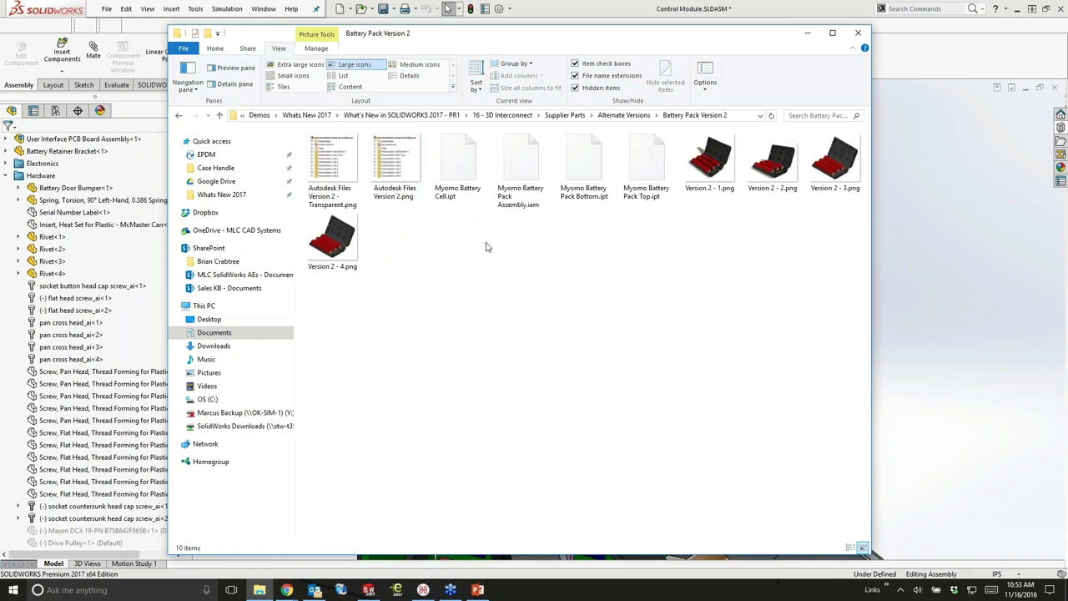
Copy the four Myomo battery IPT and IAM files into the Supplier Parts folder, overwriting the existing ones, and return to SOLIDWORKS
{"action": "left_click_drag", "start_coordinate": [670, 234], "coordinate": [430, 131]}
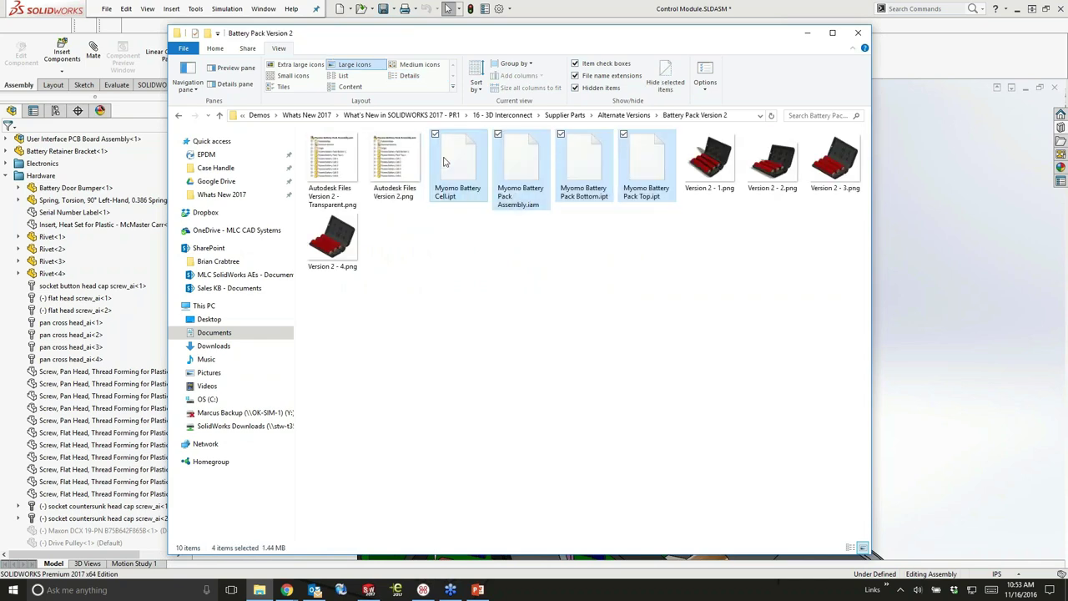
{"action": "right_click", "coordinate": [442, 160]}
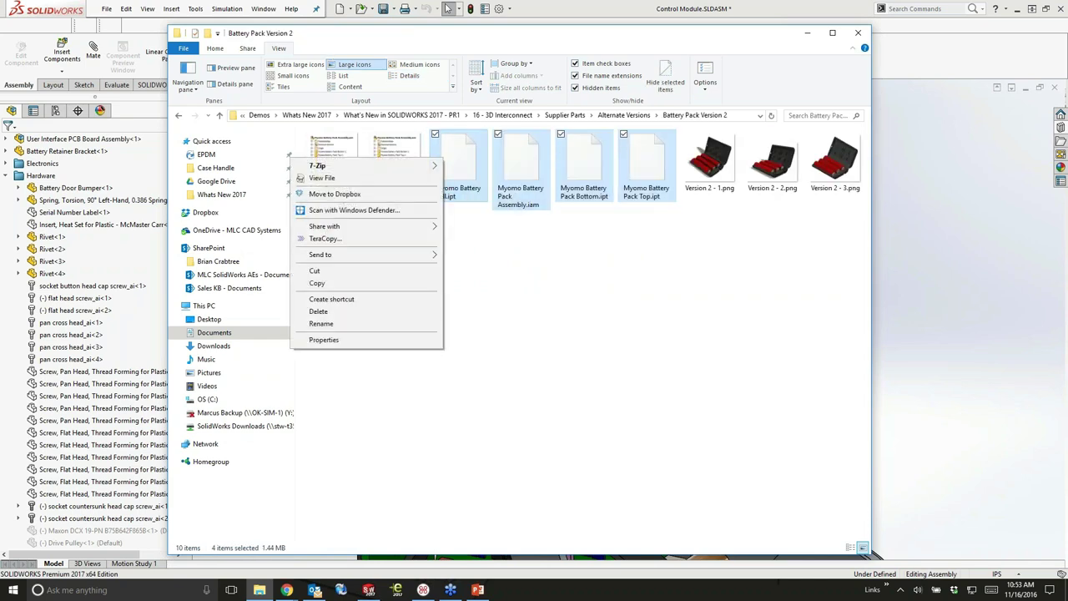
{"action": "left_click", "coordinate": [317, 283]}
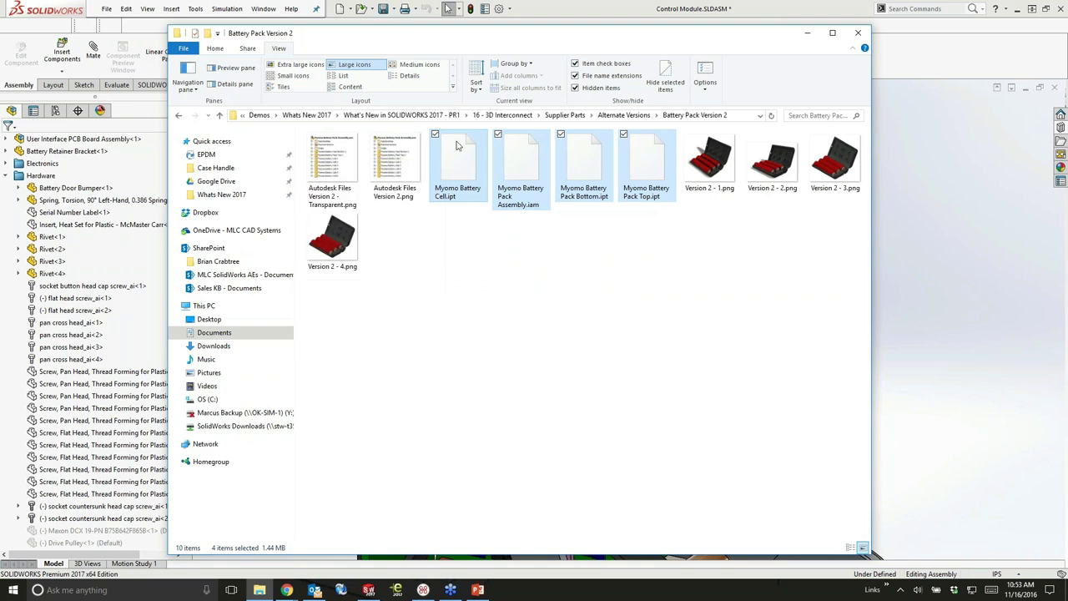
{"action": "left_click", "coordinate": [565, 115]}
{"action": "right_click", "coordinate": [429, 380]}
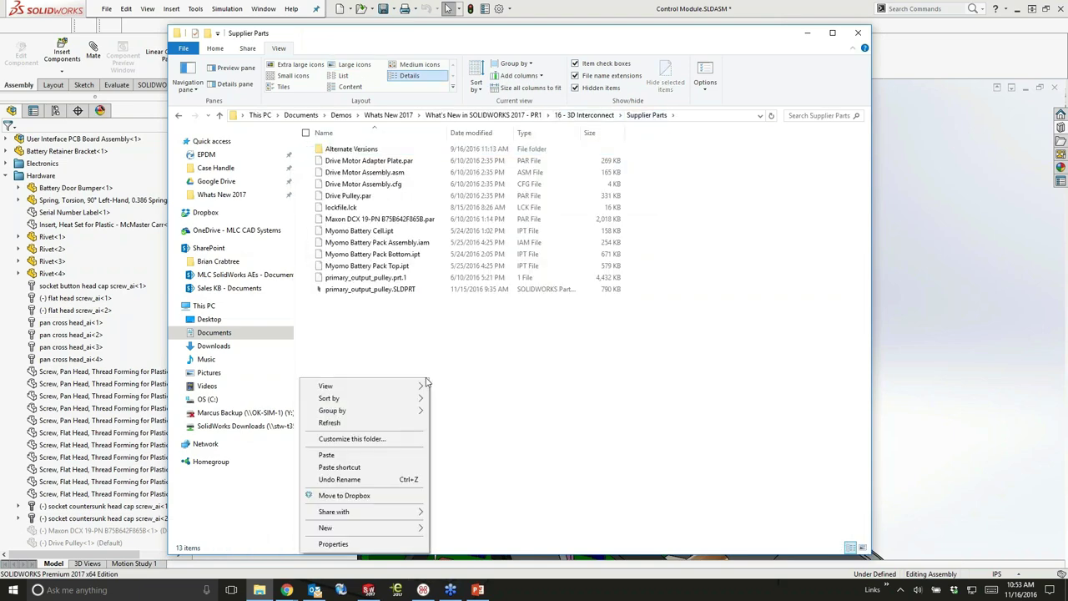
{"action": "left_click", "coordinate": [328, 455]}
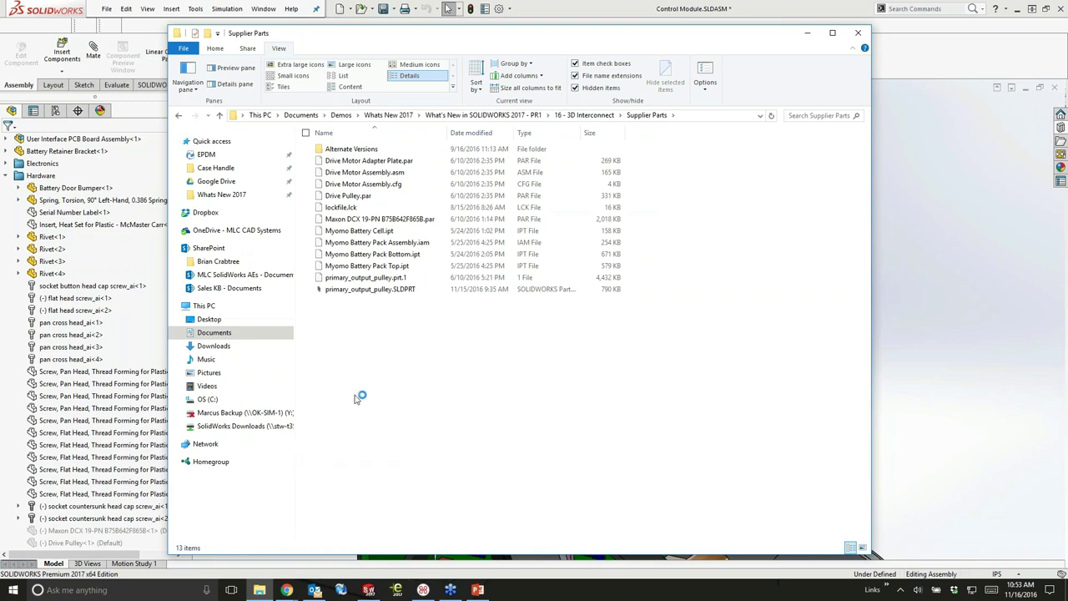
{"action": "left_click", "coordinate": [625, 272]}
{"action": "left_click", "coordinate": [914, 301]}
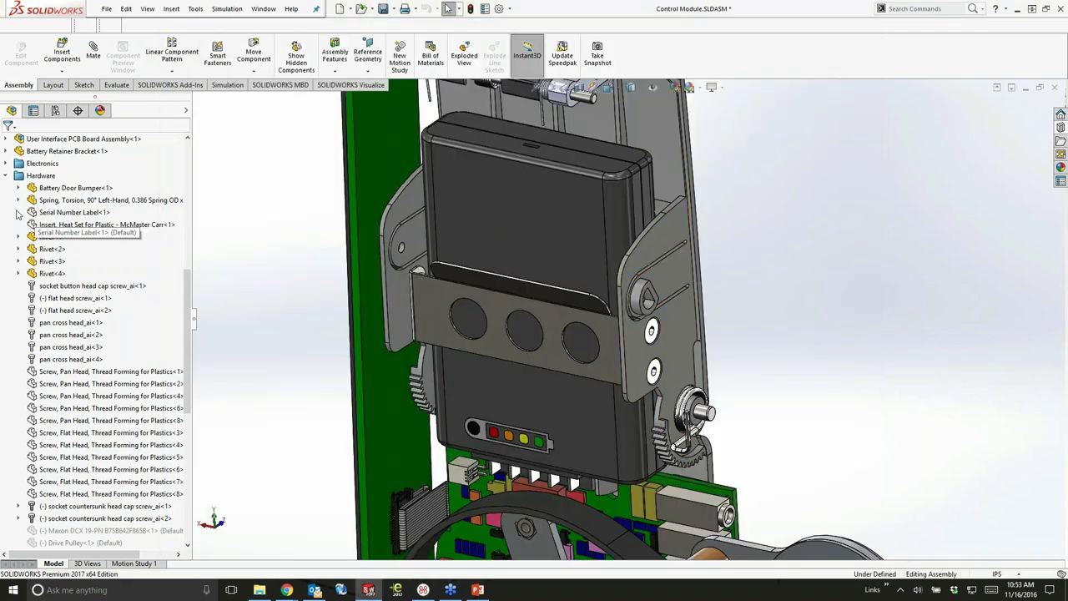
Collapse the expanded feature tree branches and update the Myomo Battery Pack Assembly from its modified Inventor files
{"action": "left_click", "coordinate": [5, 188]}
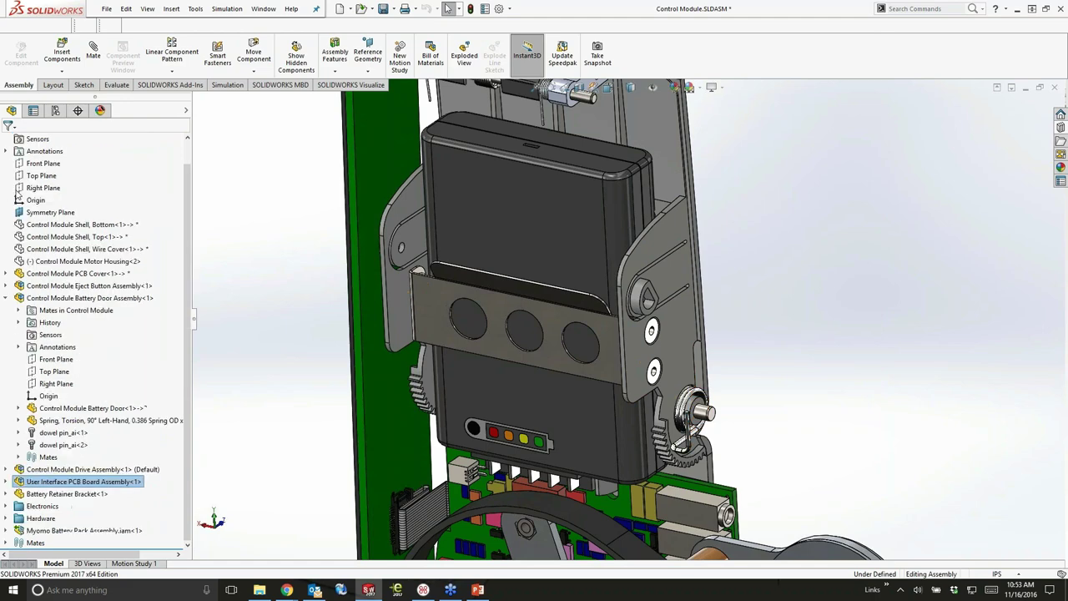
{"action": "left_click", "coordinate": [6, 298]}
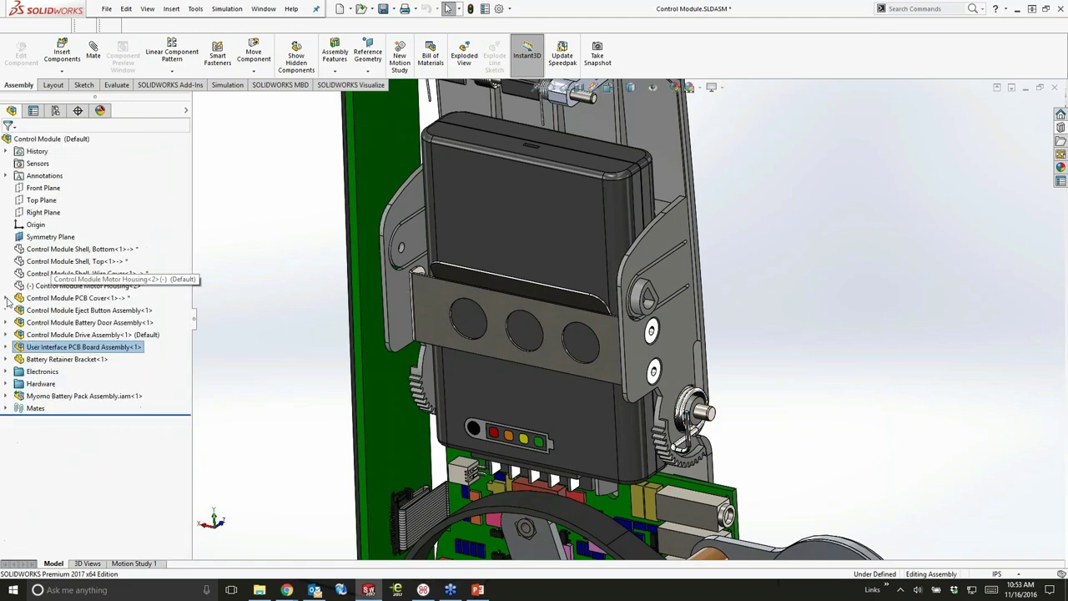
{"action": "left_click", "coordinate": [284, 305]}
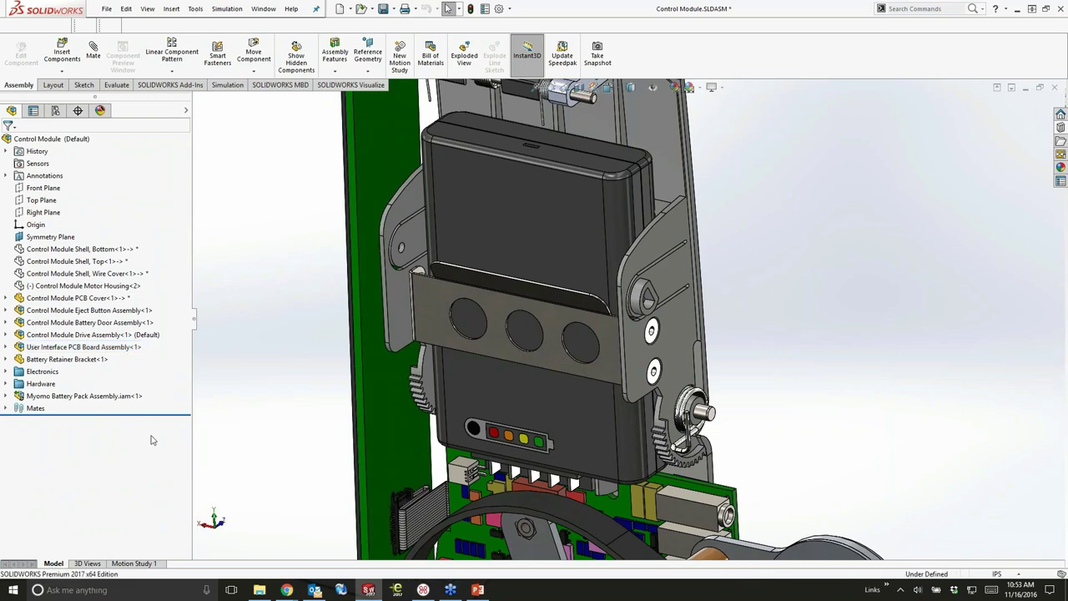
{"action": "right_click", "coordinate": [99, 396]}
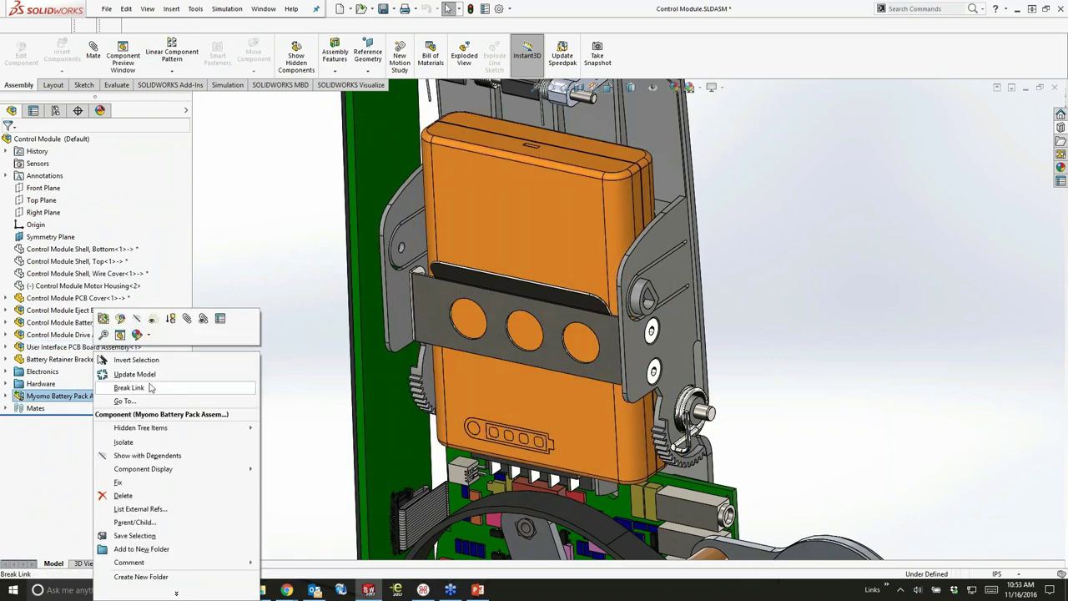
{"action": "left_click", "coordinate": [169, 381]}
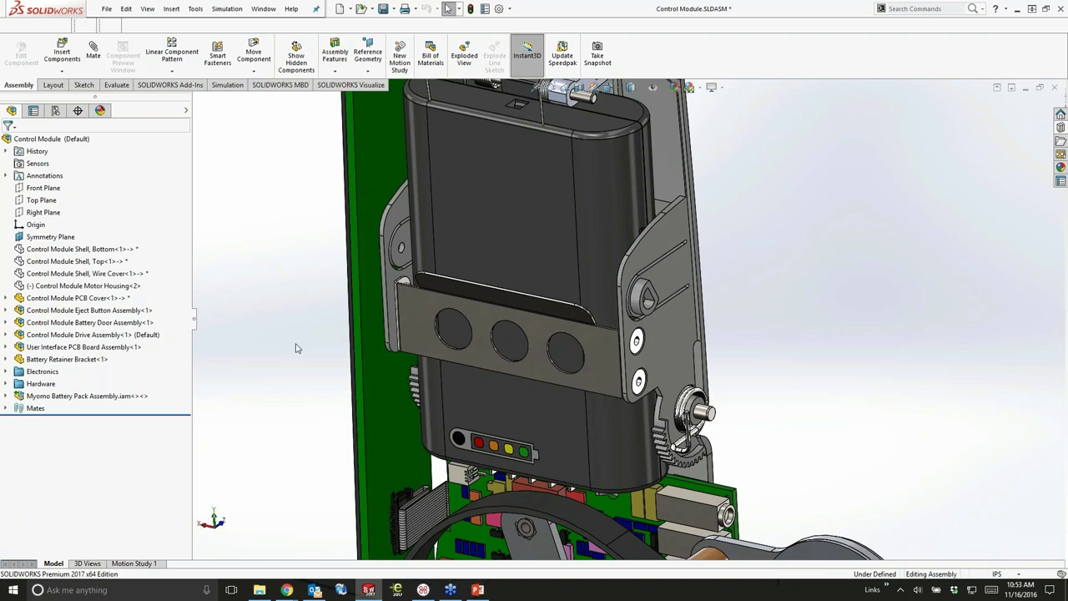
Temporarily hide the battery pack's top cover to examine the battery cells and the retainer bracket's fit, and show the cover again
{"action": "key", "text": "Tab"}
{"action": "middle_click_drag", "start_coordinate": [543, 238], "coordinate": [492, 246]}
{"action": "scroll", "coordinate": [628, 306], "scroll_direction": "up", "scroll_amount": 2}
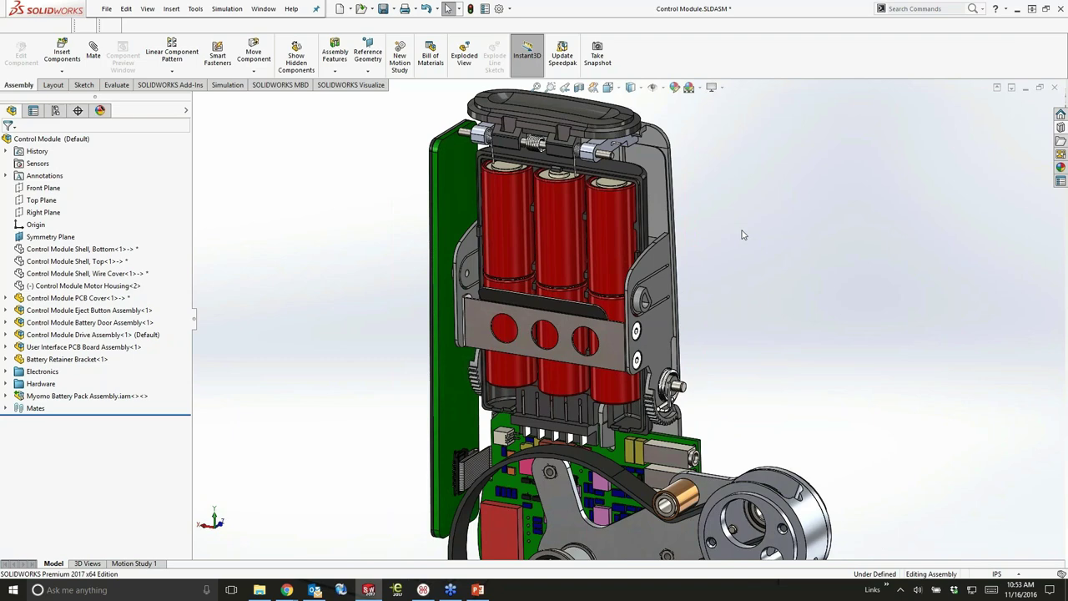
{"action": "middle_click_drag", "start_coordinate": [743, 234], "coordinate": [559, 253]}
{"action": "key", "text": "shift+Tab"}
{"action": "middle_click_drag", "start_coordinate": [831, 387], "coordinate": [806, 299], "text": "ctrl"}
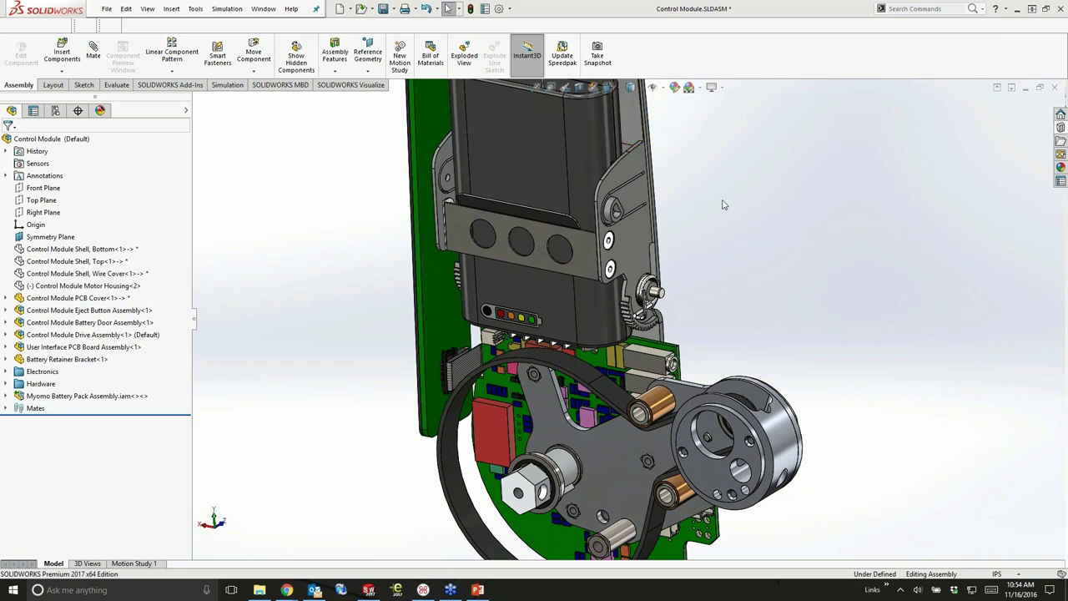
{"action": "middle_click_drag", "start_coordinate": [760, 308], "coordinate": [706, 225], "text": "ctrl"}
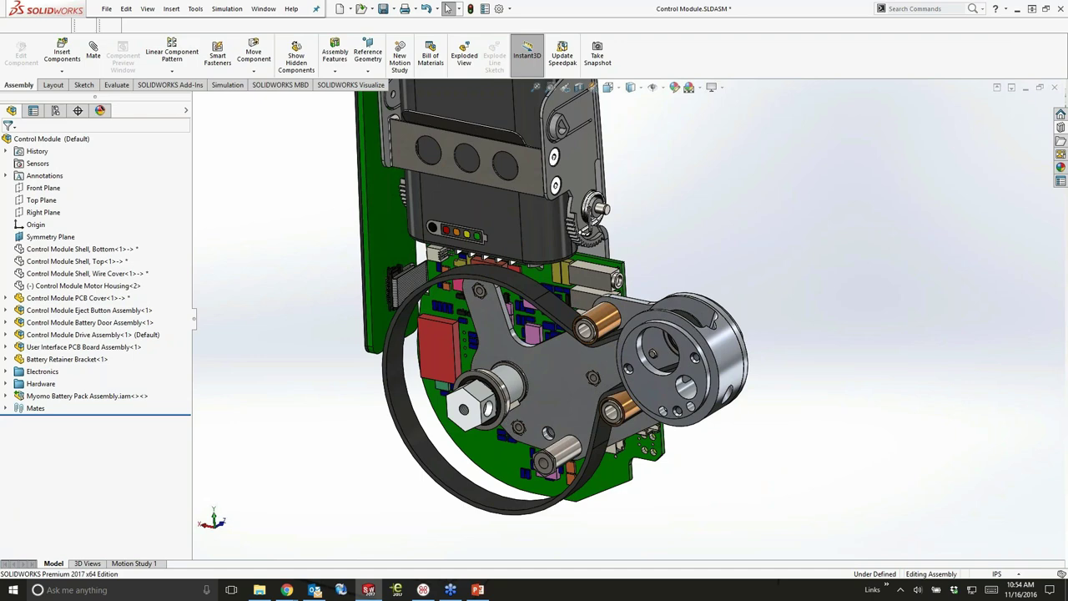
Insert the Solid Edge file Drive Motor Assembly.asm and place it below the motor housing ring
{"action": "left_click", "coordinate": [492, 163]}
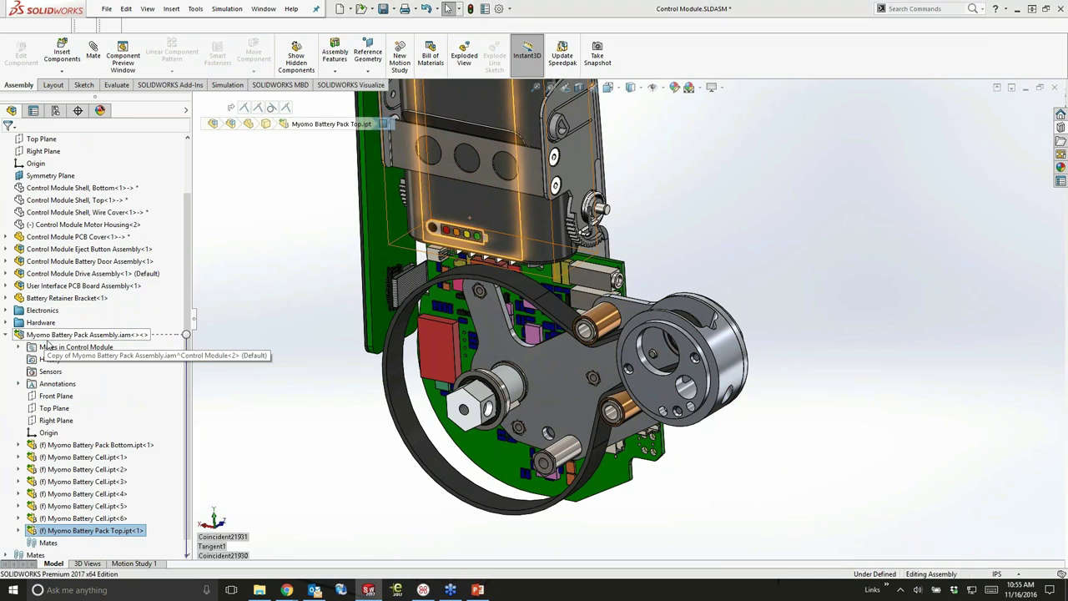
{"action": "left_click", "coordinate": [286, 312]}
{"action": "key", "text": "z"}
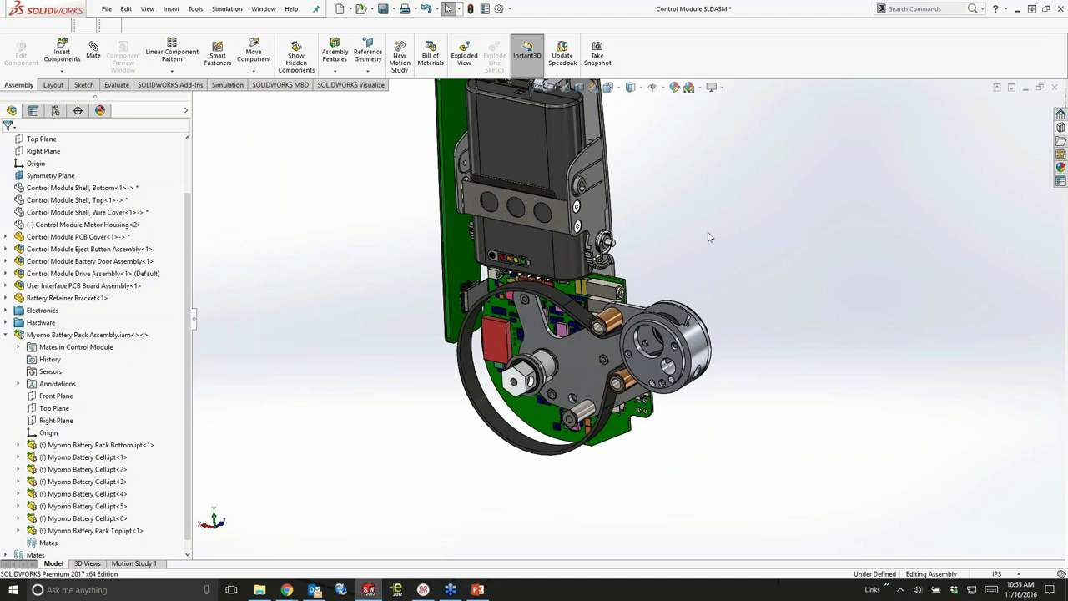
{"action": "left_click", "coordinate": [62, 53]}
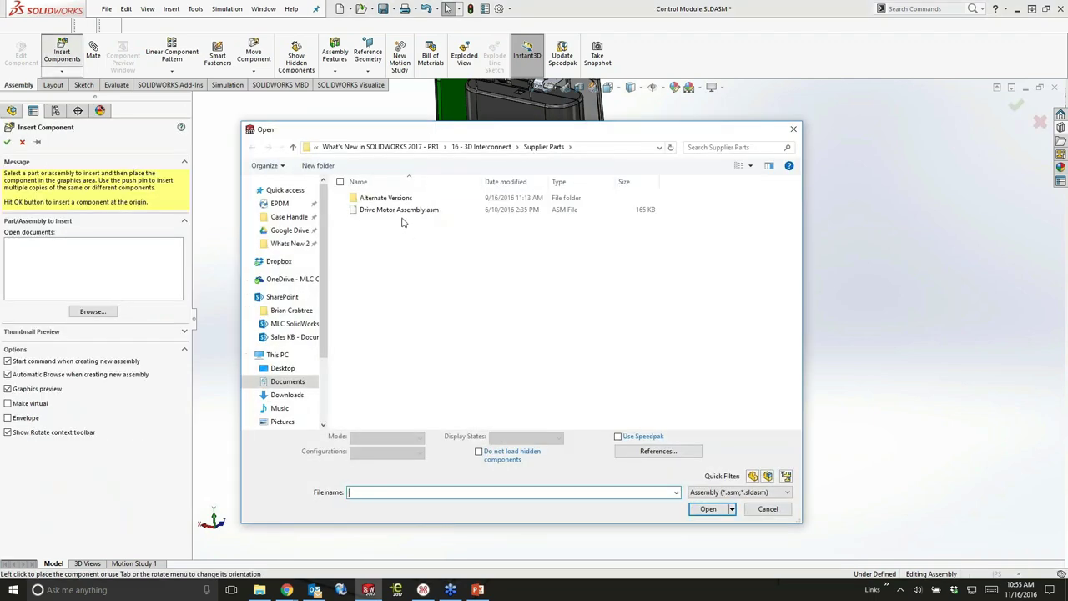
{"action": "left_click", "coordinate": [402, 213]}
{"action": "left_click", "coordinate": [708, 508]}
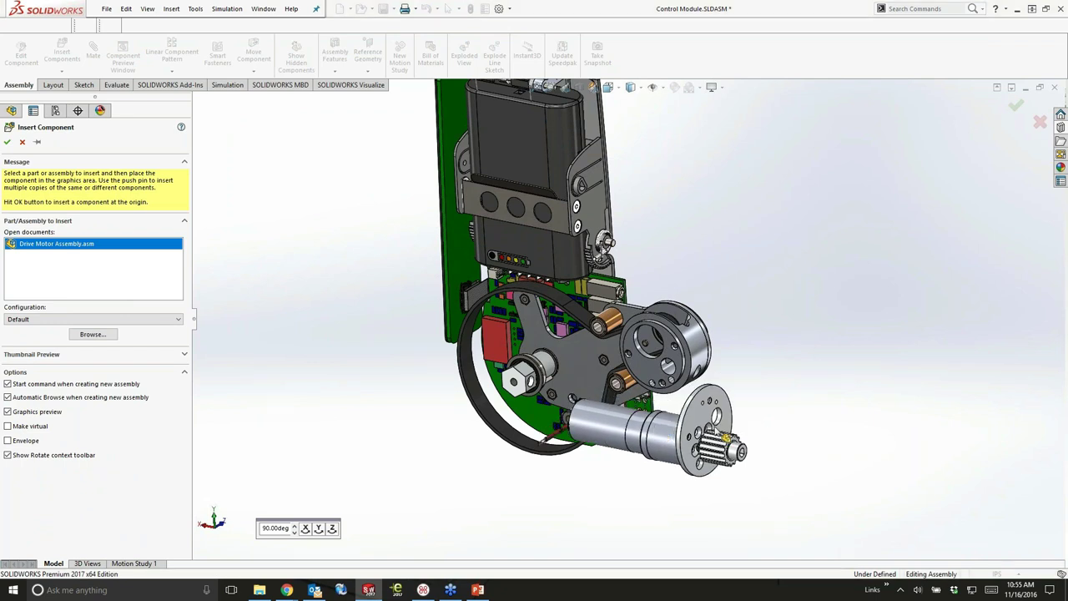
{"action": "left_click", "coordinate": [736, 438]}
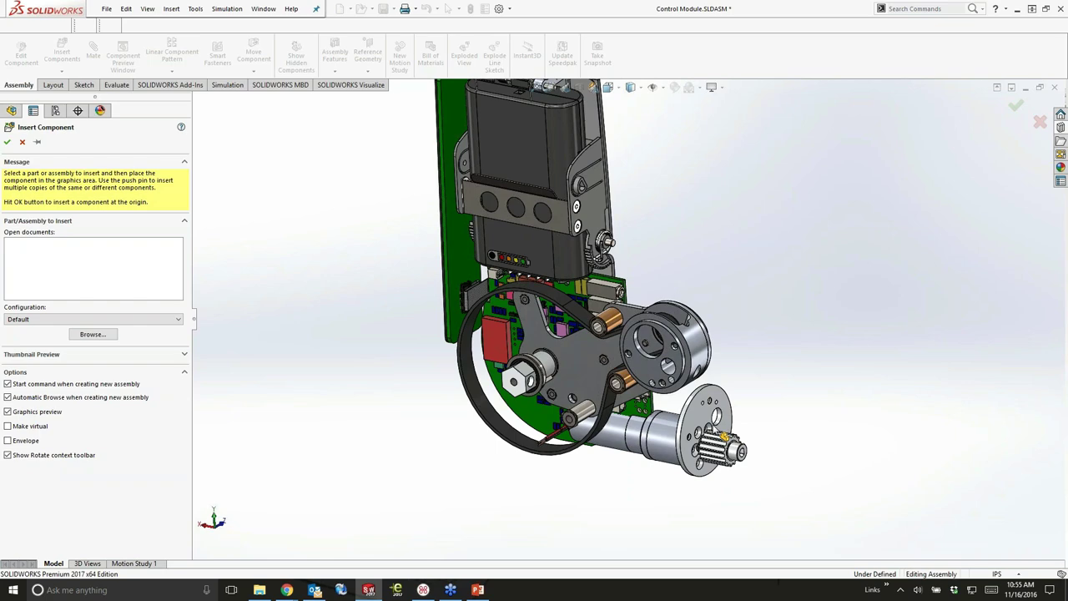
Break the link between the Drive Motor Assembly and its original CAD model, accepting that this cannot be undone
{"action": "scroll", "coordinate": [724, 436], "scroll_direction": "down", "scroll_amount": 10}
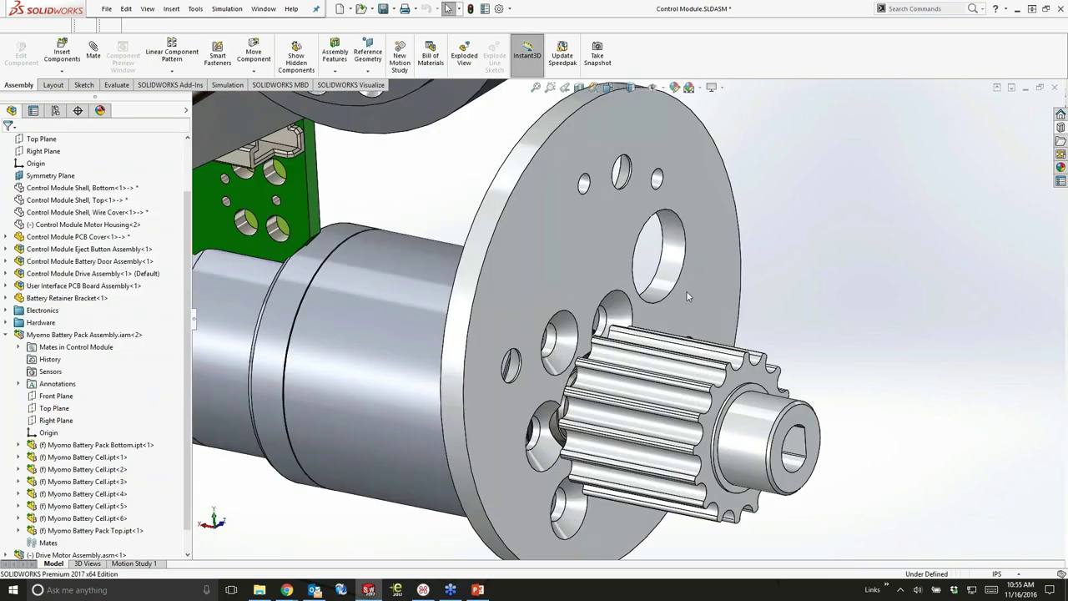
{"action": "left_click", "coordinate": [664, 269]}
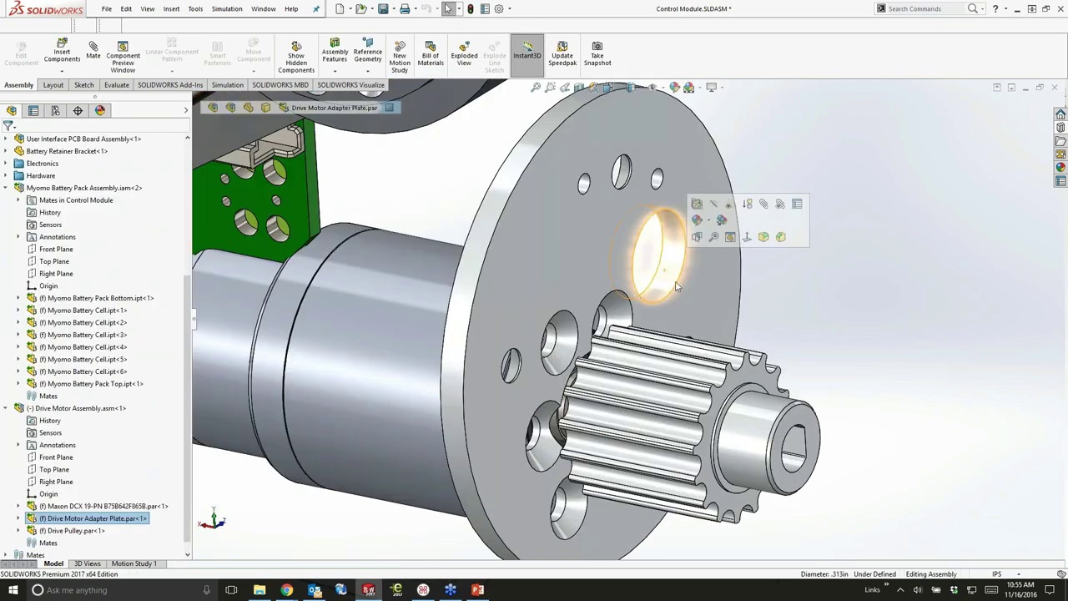
{"action": "scroll", "coordinate": [664, 269], "scroll_direction": "up", "scroll_amount": 4}
{"action": "left_click", "coordinate": [770, 296]}
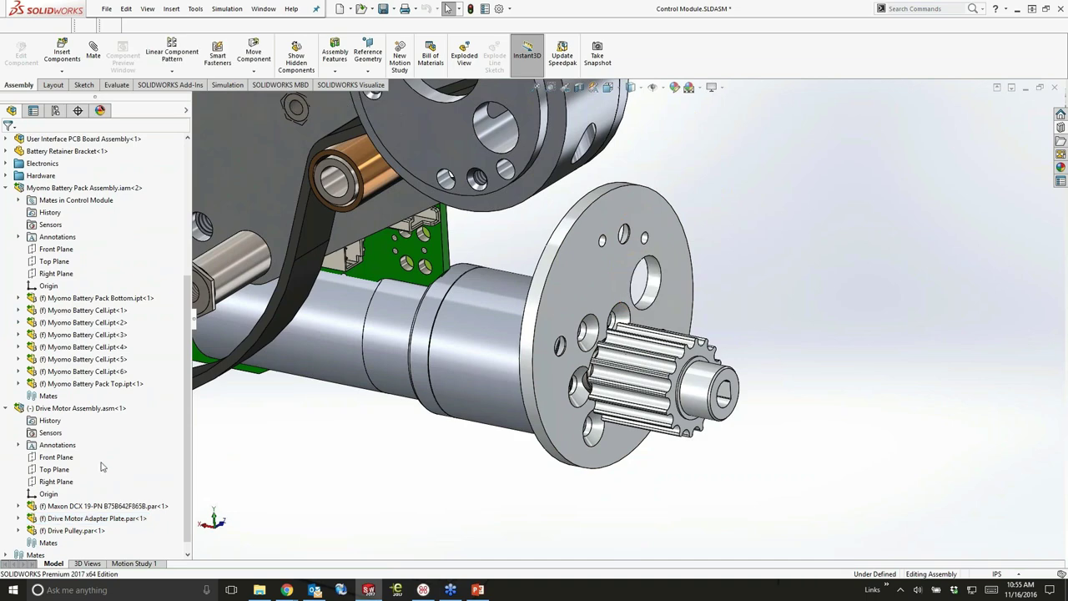
{"action": "right_click", "coordinate": [71, 408]}
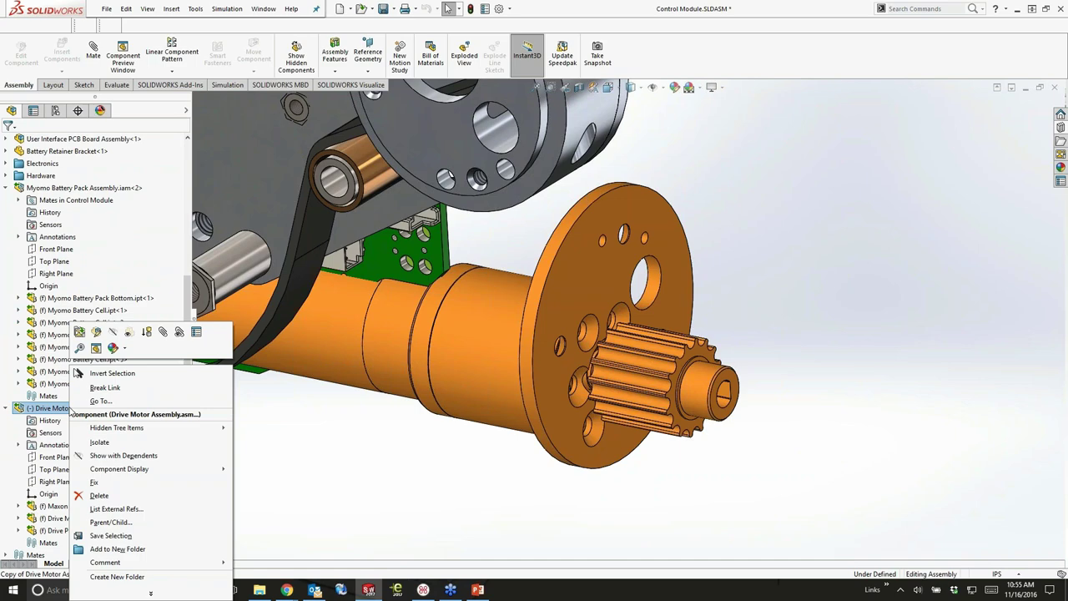
{"action": "left_click", "coordinate": [111, 389]}
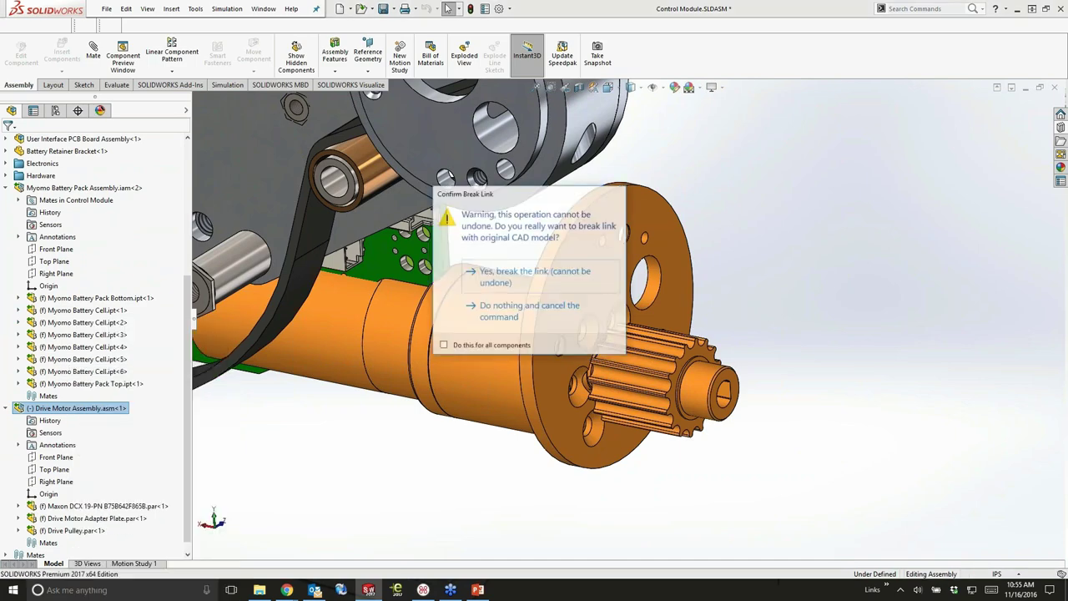
{"action": "left_click", "coordinate": [532, 281]}
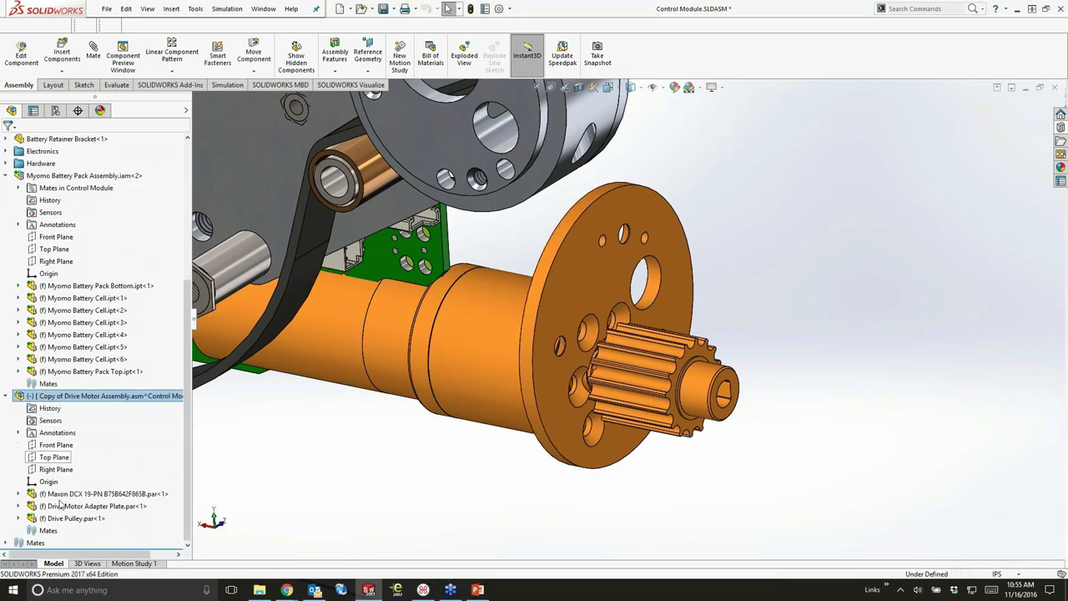
Open the Drive Motor Adapter Plate from the unlinked Drive Motor Assembly as a part in its own window
{"action": "left_click", "coordinate": [69, 506]}
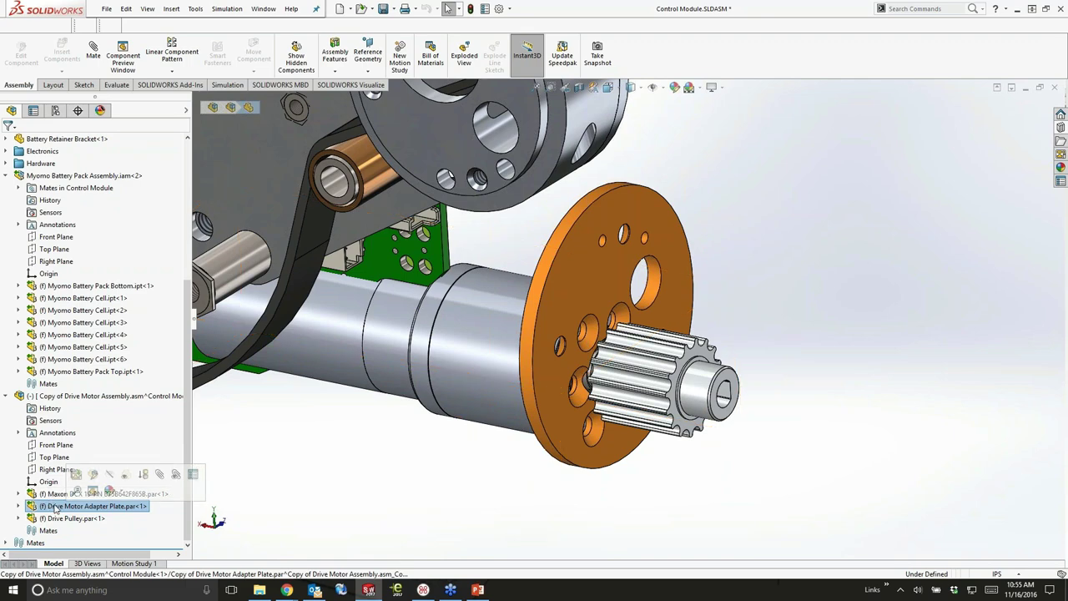
{"action": "right_click", "coordinate": [51, 506]}
{"action": "left_click", "coordinate": [87, 441]}
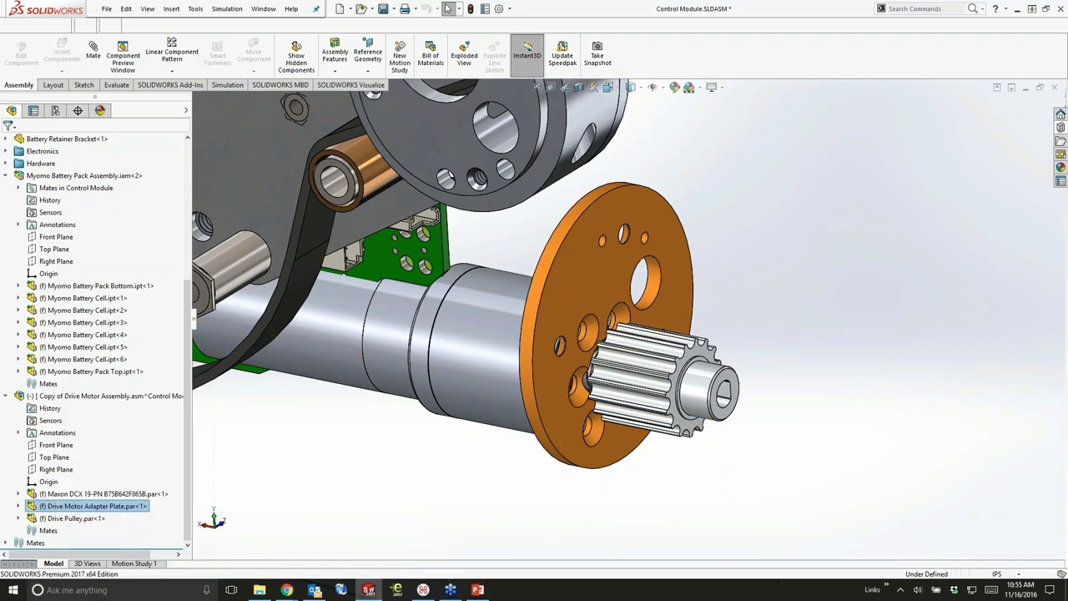
{"action": "left_click", "coordinate": [505, 288]}
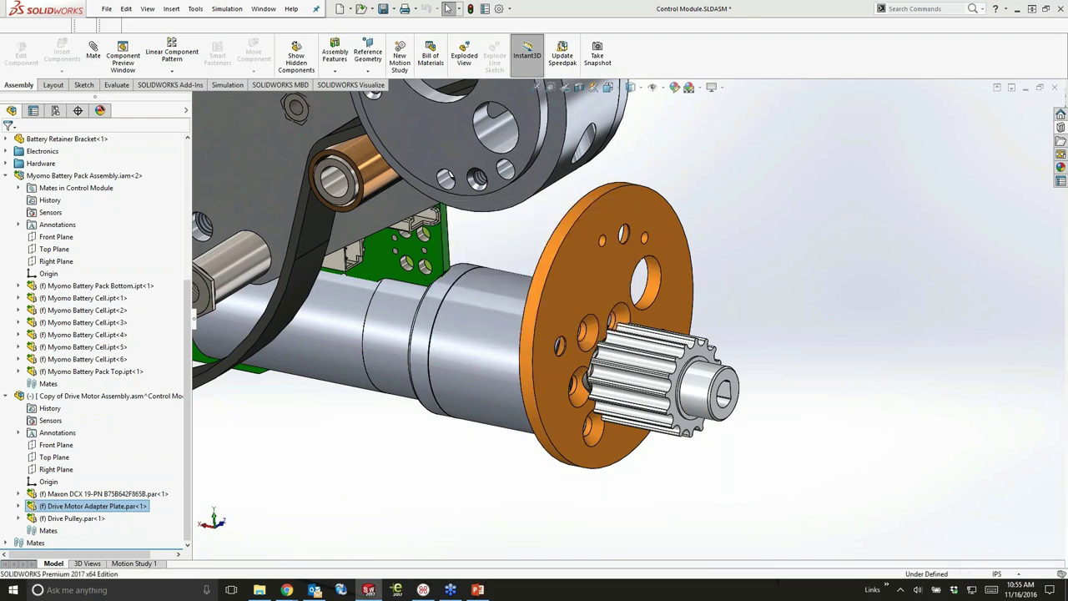
{"action": "right_click", "coordinate": [32, 506]}
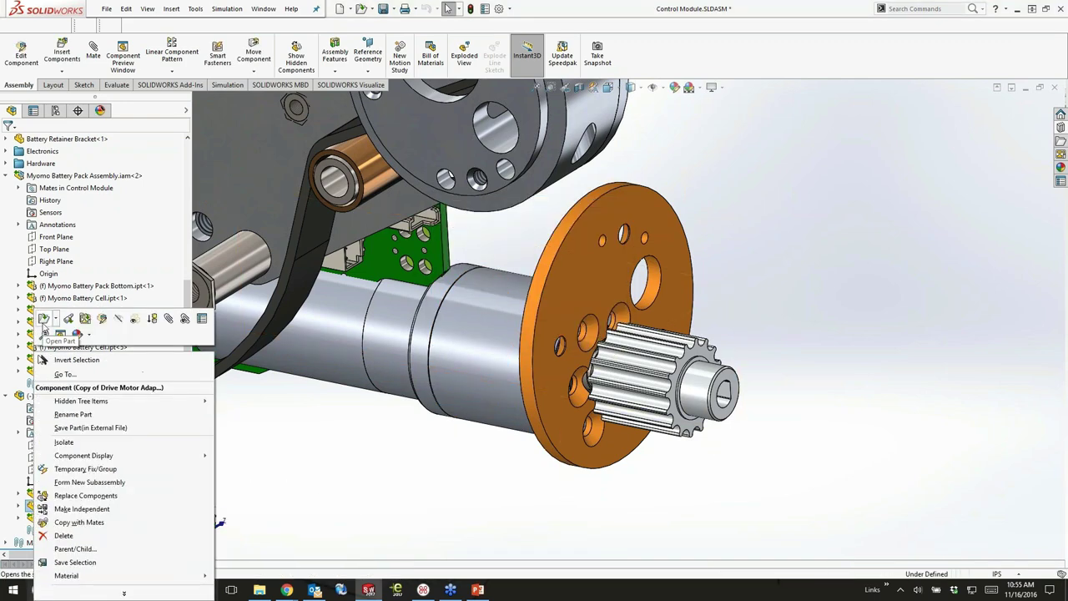
{"action": "left_click", "coordinate": [509, 428]}
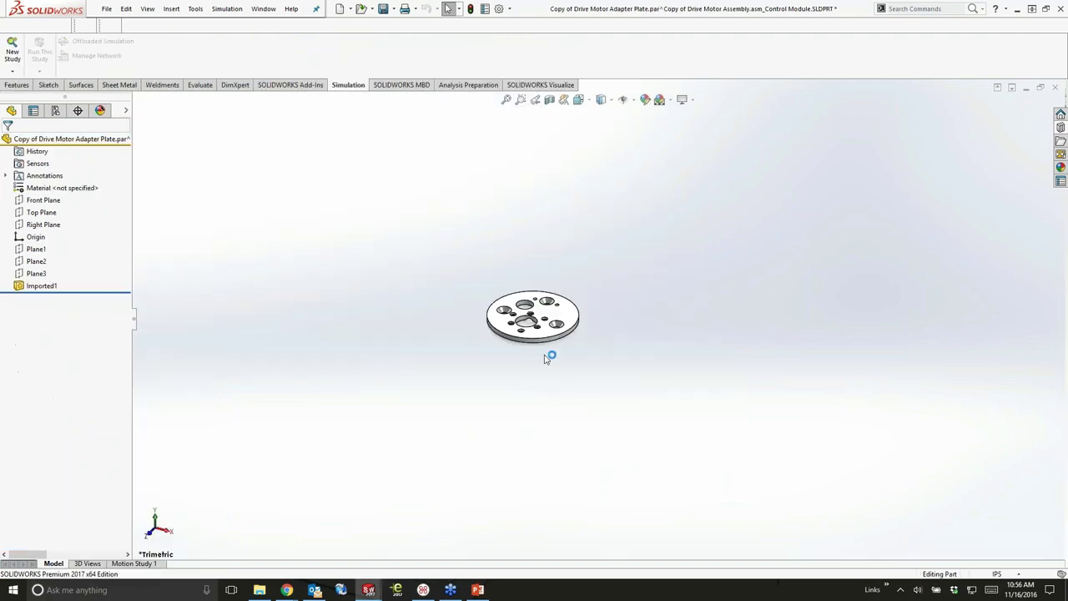
Examine the adapter plate's imported body and its large off-centre hole up close
{"action": "scroll", "coordinate": [576, 325], "scroll_direction": "down", "scroll_amount": 5}
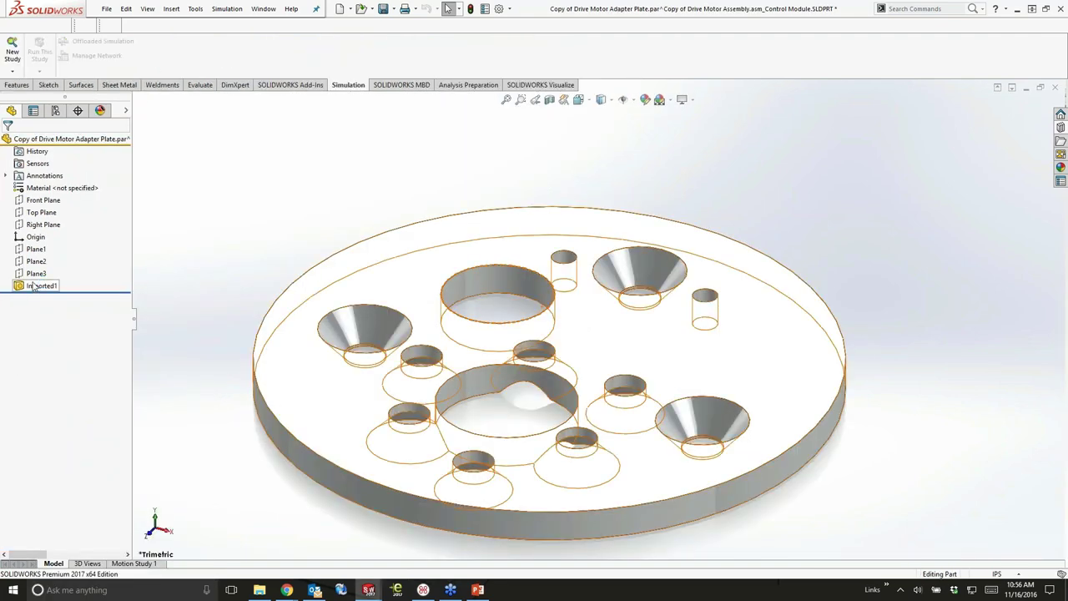
{"action": "left_click", "coordinate": [515, 281]}
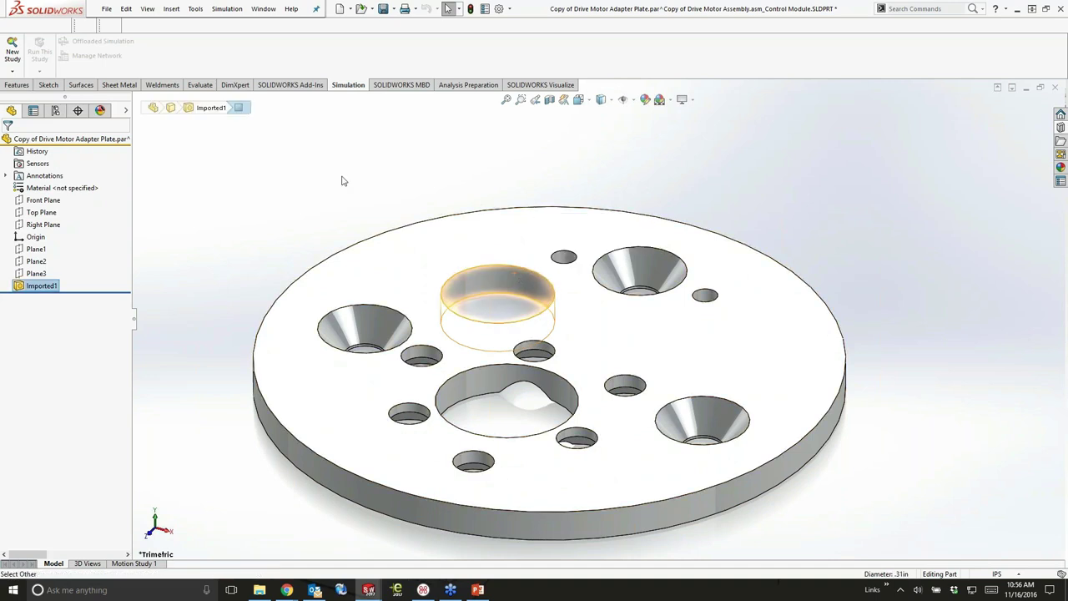
{"action": "key", "text": "Escape"}
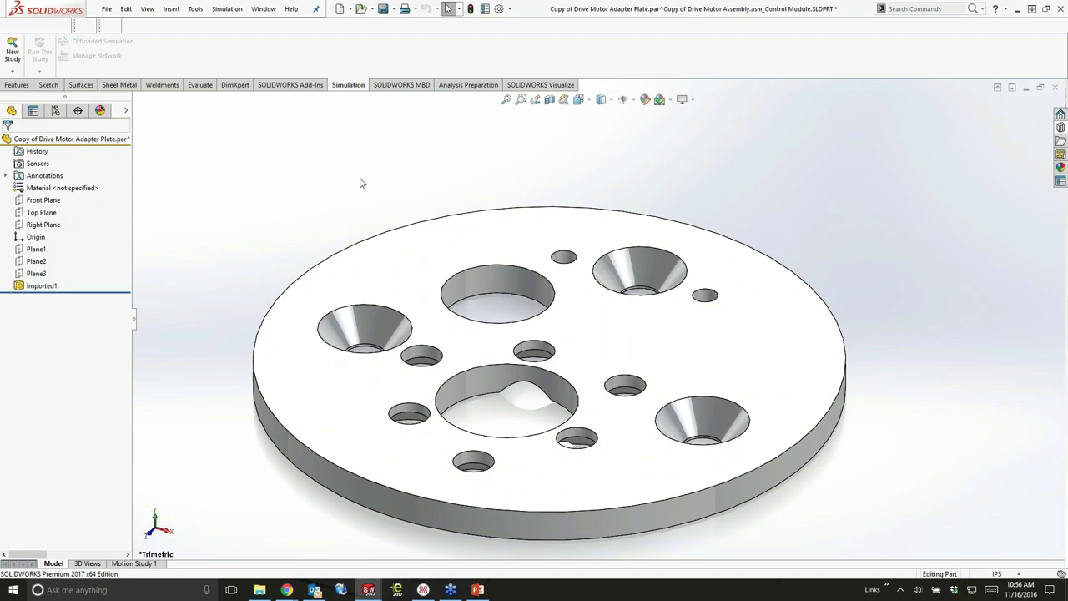
{"action": "key", "text": "z"}
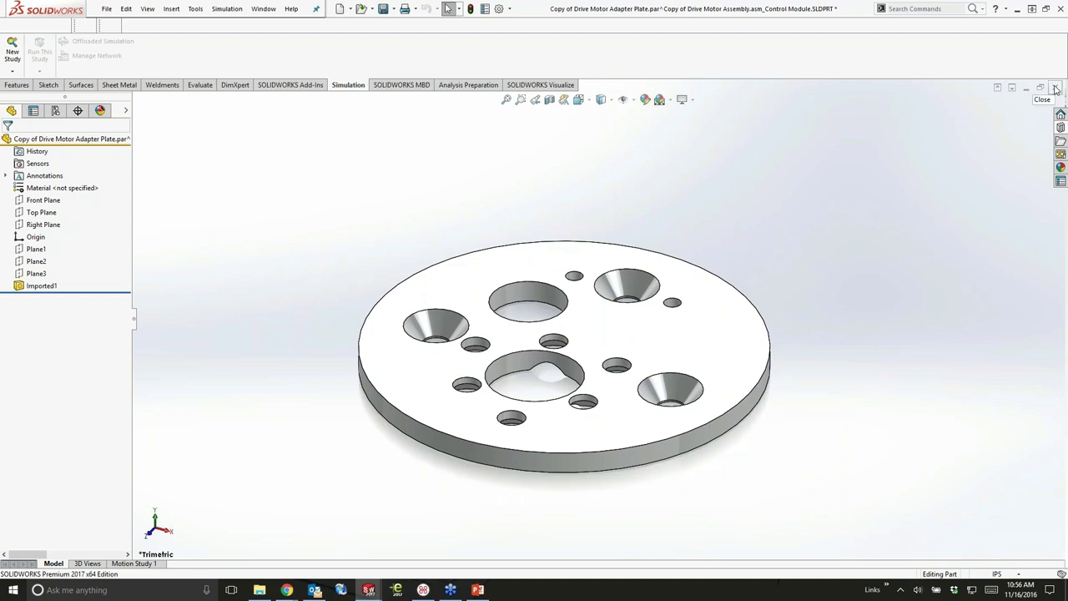
Open the part primary_output_pulley.prt.1 from the Supplier Parts folder and accept running Import Diagnostics on it
{"action": "left_click", "coordinate": [361, 8]}
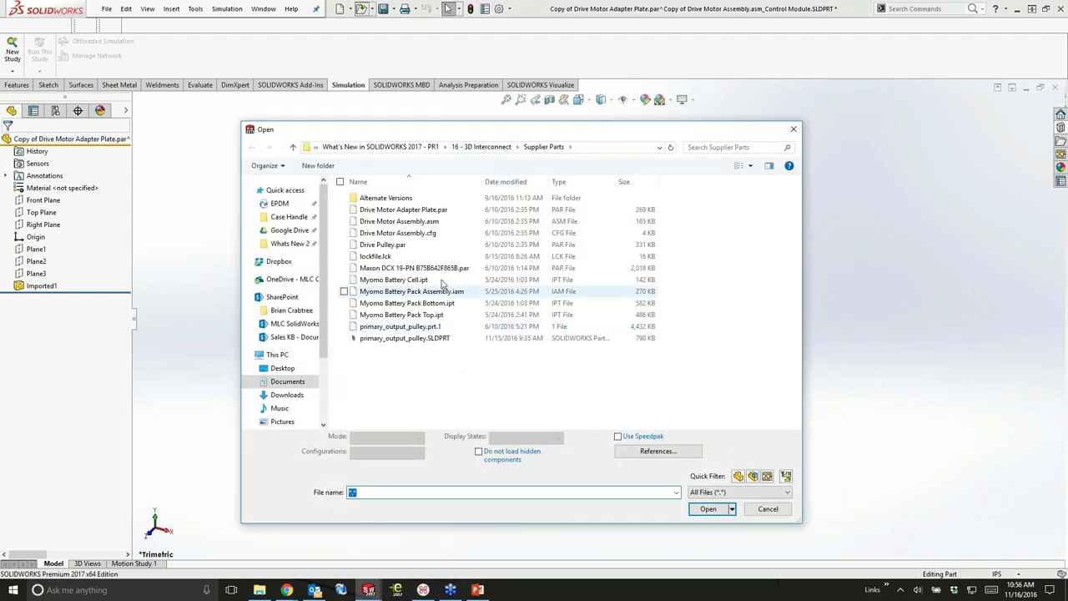
{"action": "left_click", "coordinate": [440, 328]}
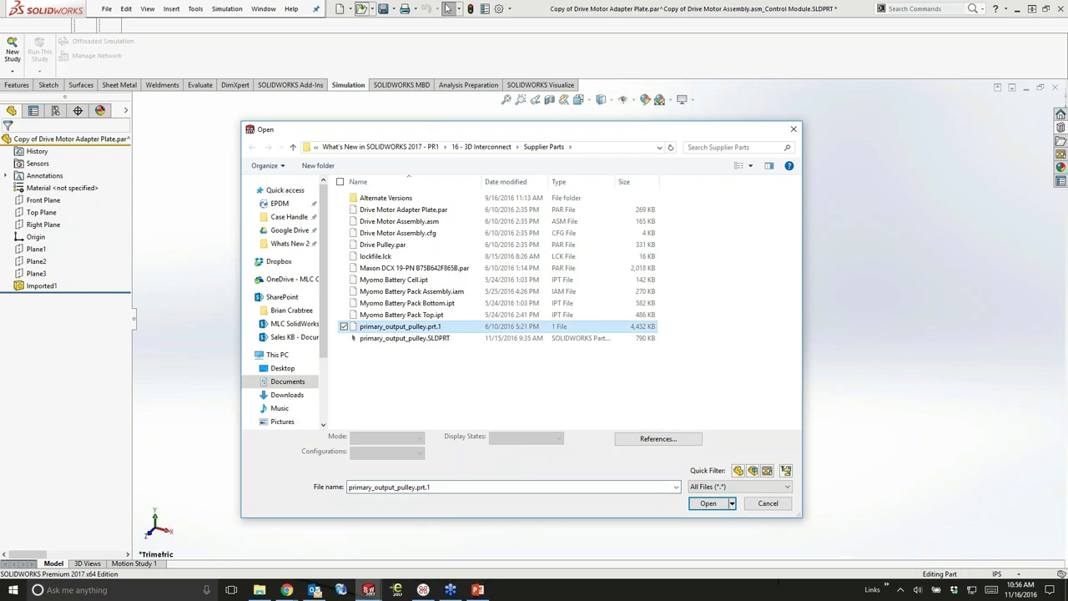
{"action": "left_click", "coordinate": [708, 503]}
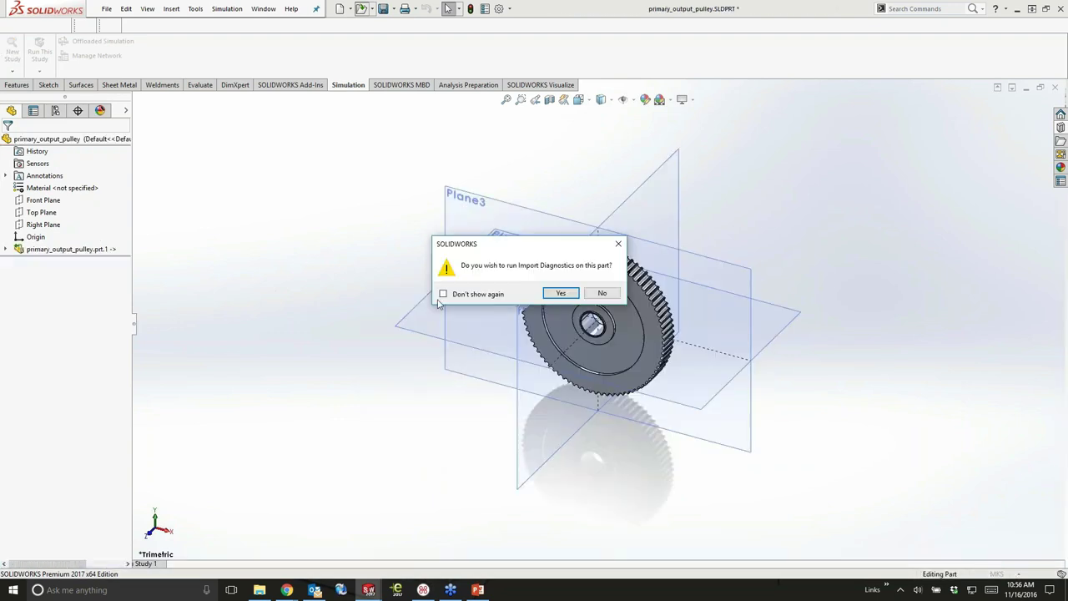
{"action": "left_click", "coordinate": [561, 293]}
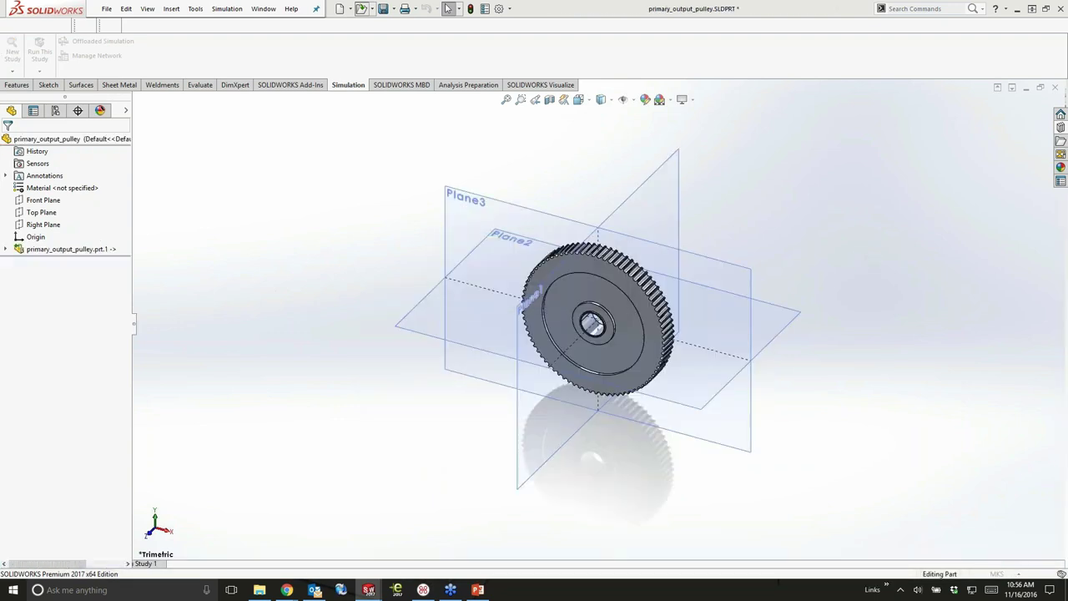
{"action": "left_click", "coordinate": [22, 142]}
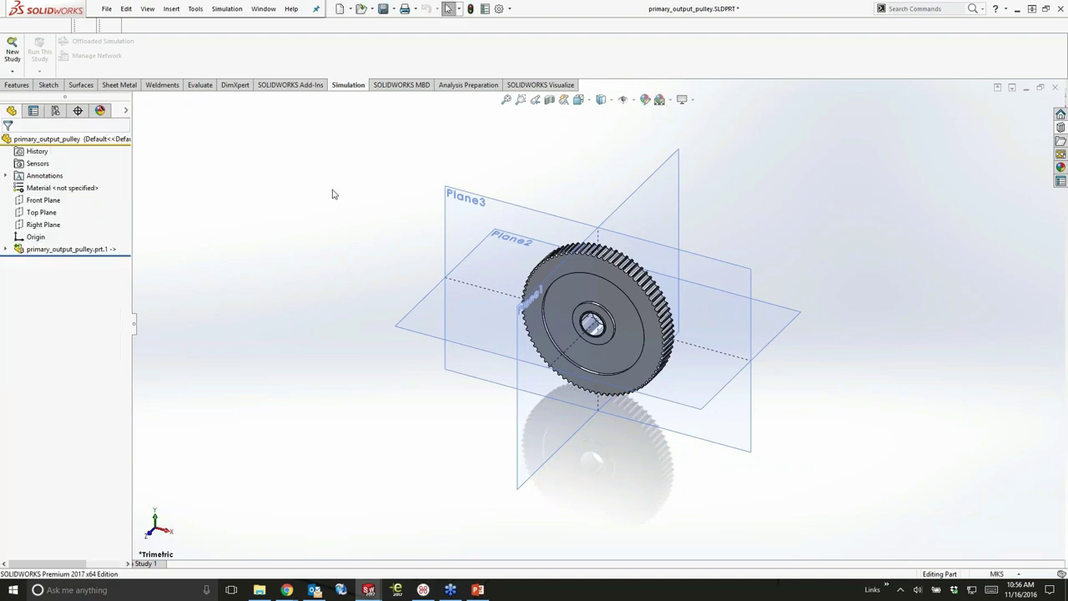
Close all open documents, discarding the changes to the output pulley and the Drive Motor Adapter Plate
{"action": "left_click", "coordinate": [1055, 87]}
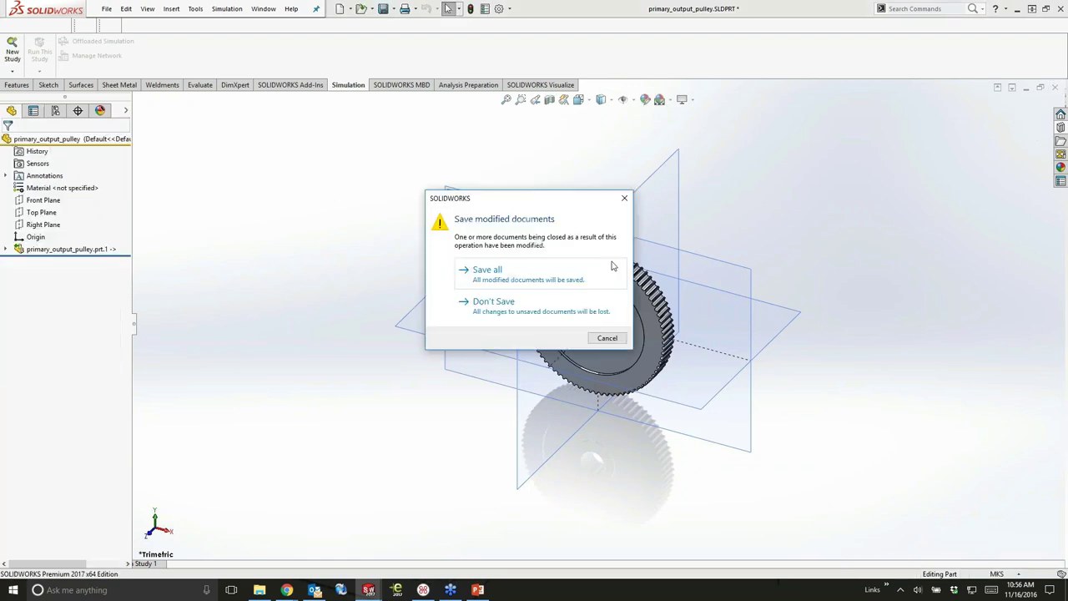
{"action": "left_click", "coordinate": [546, 309]}
{"action": "left_click", "coordinate": [1054, 87]}
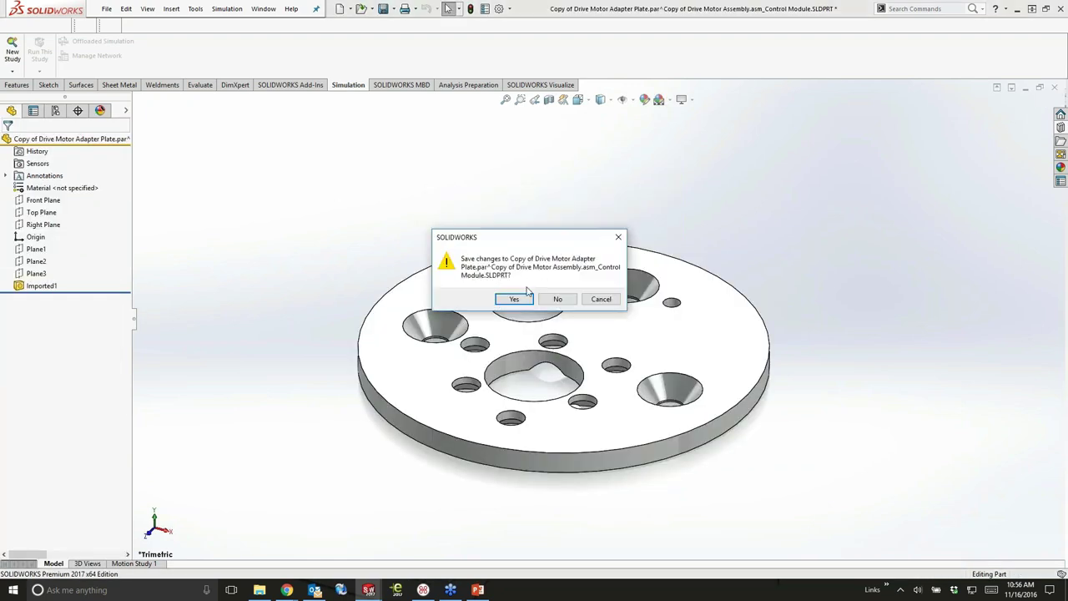
{"action": "left_click", "coordinate": [550, 302]}
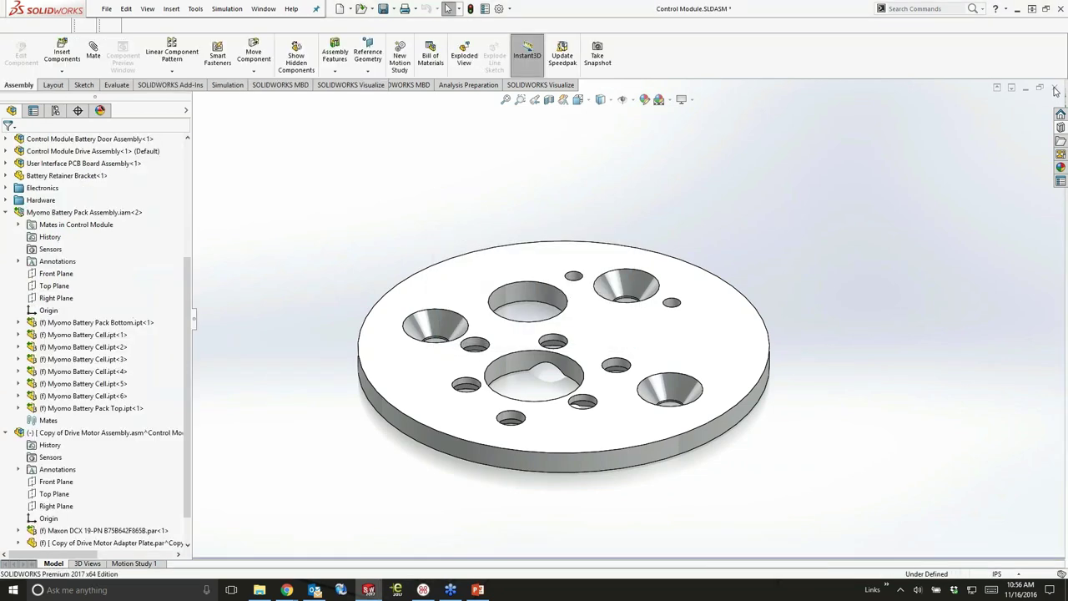
{"action": "left_click", "coordinate": [1054, 87]}
{"action": "left_click", "coordinate": [281, 239]}
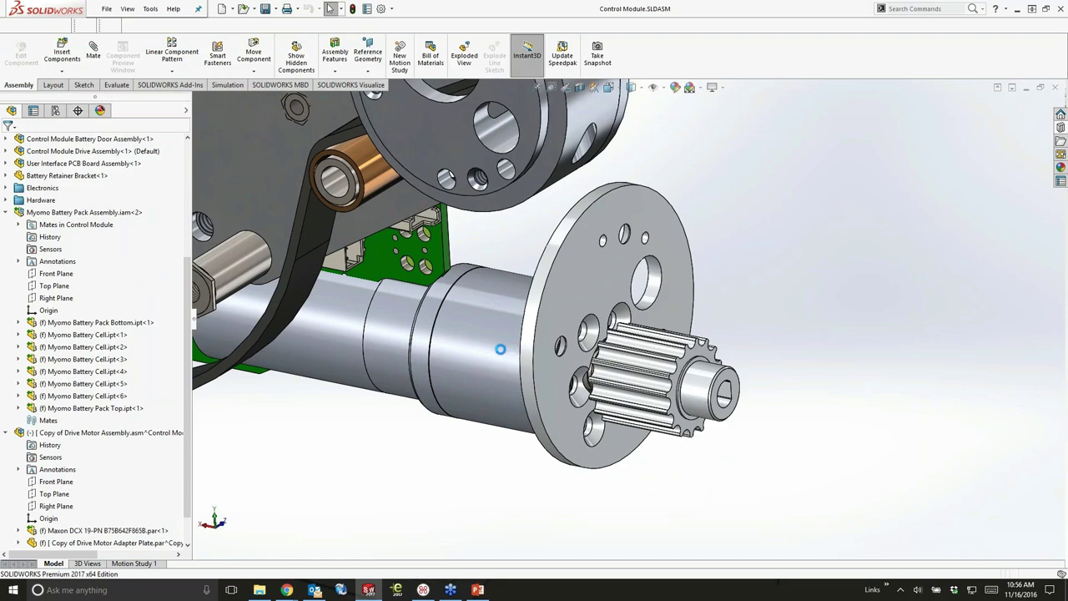
Open the recent Chess Board Start assembly and inspect its knight, bishop, pawn and rook components
{"action": "key", "text": "r"}
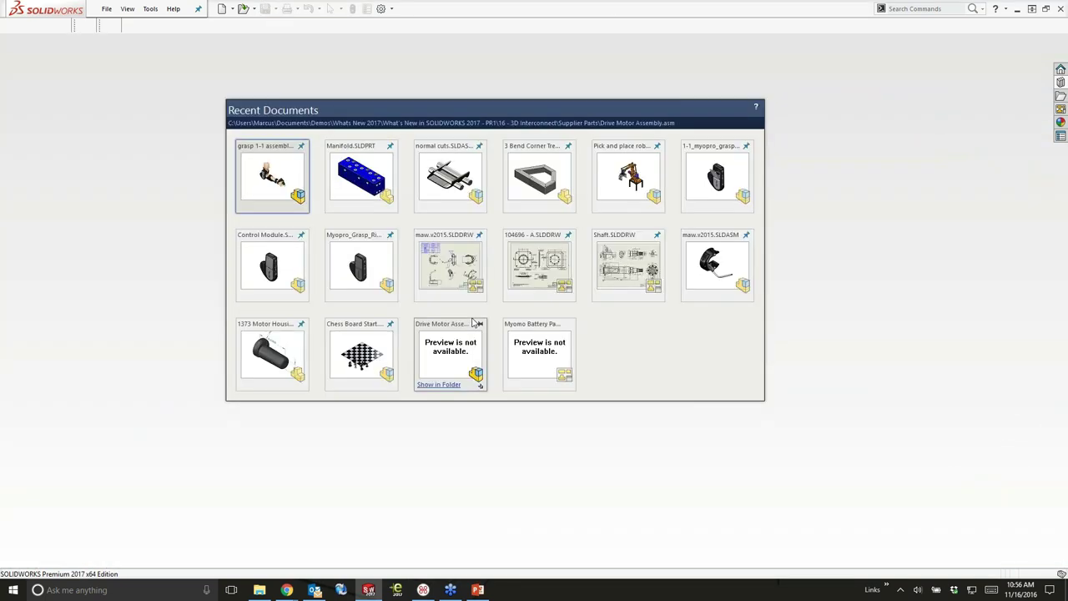
{"action": "left_click", "coordinate": [360, 349]}
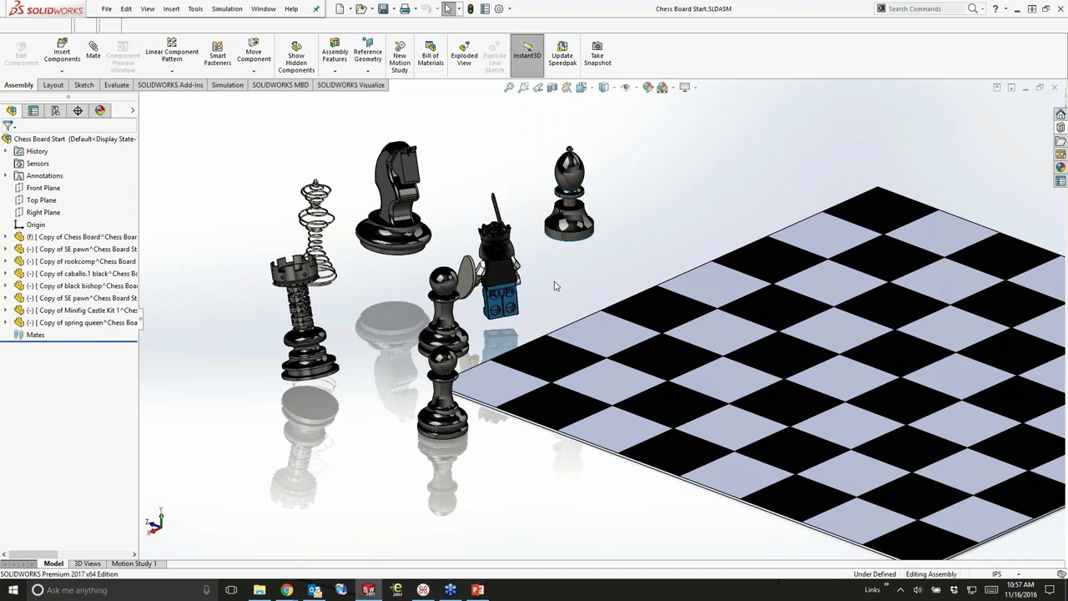
{"action": "left_click", "coordinate": [389, 200]}
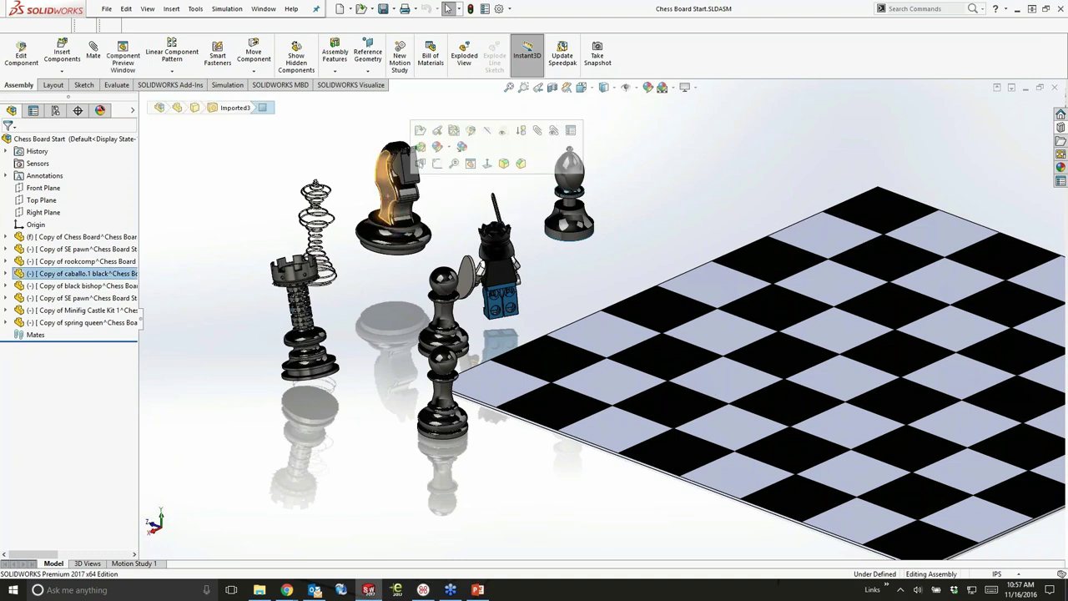
{"action": "left_click", "coordinate": [60, 275]}
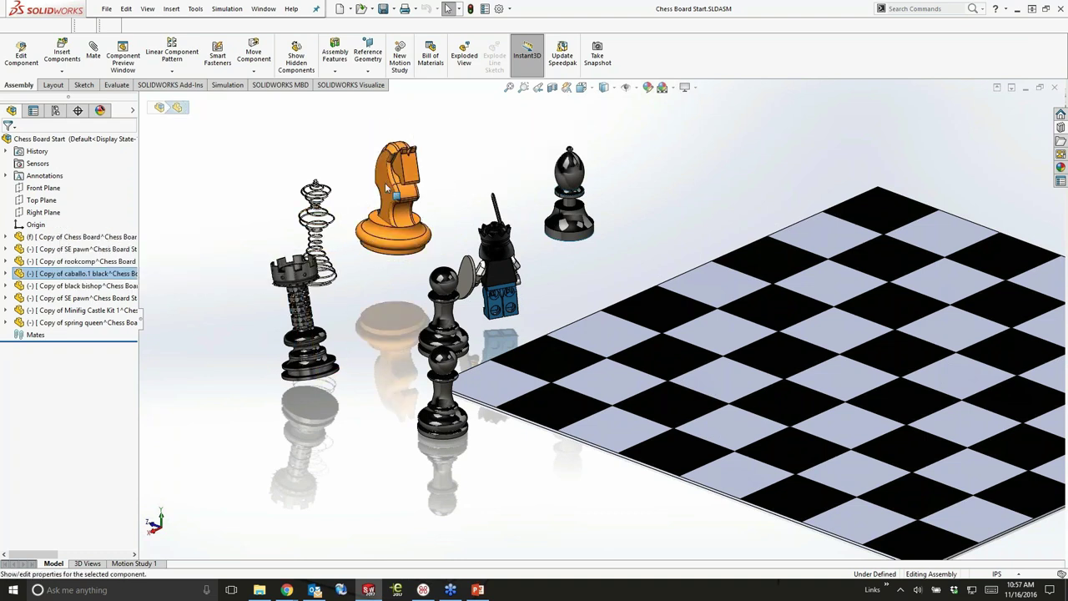
{"action": "left_click", "coordinate": [569, 167]}
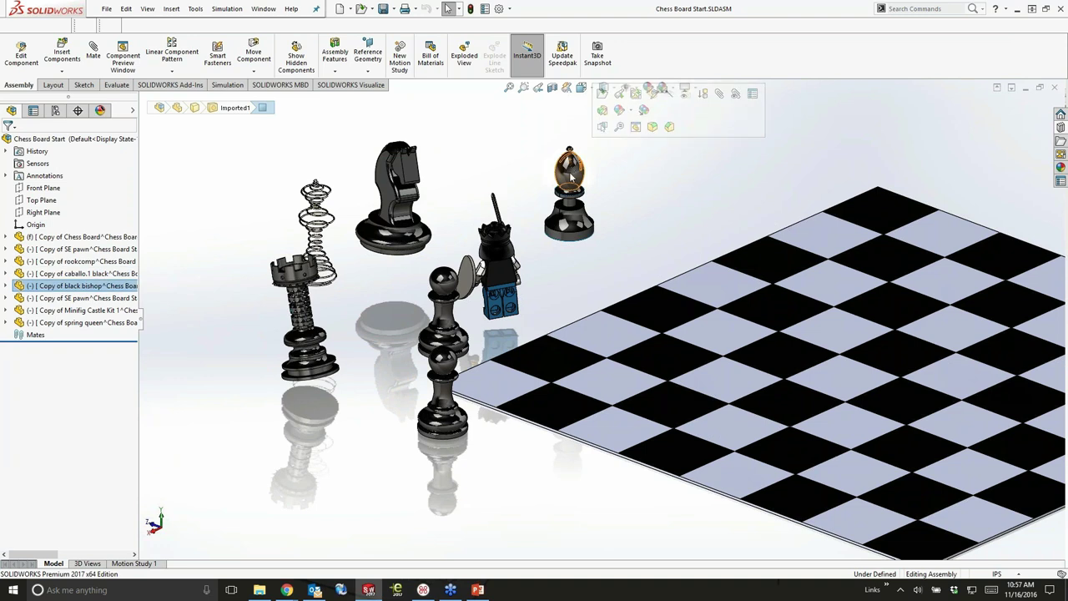
{"action": "left_click", "coordinate": [455, 309]}
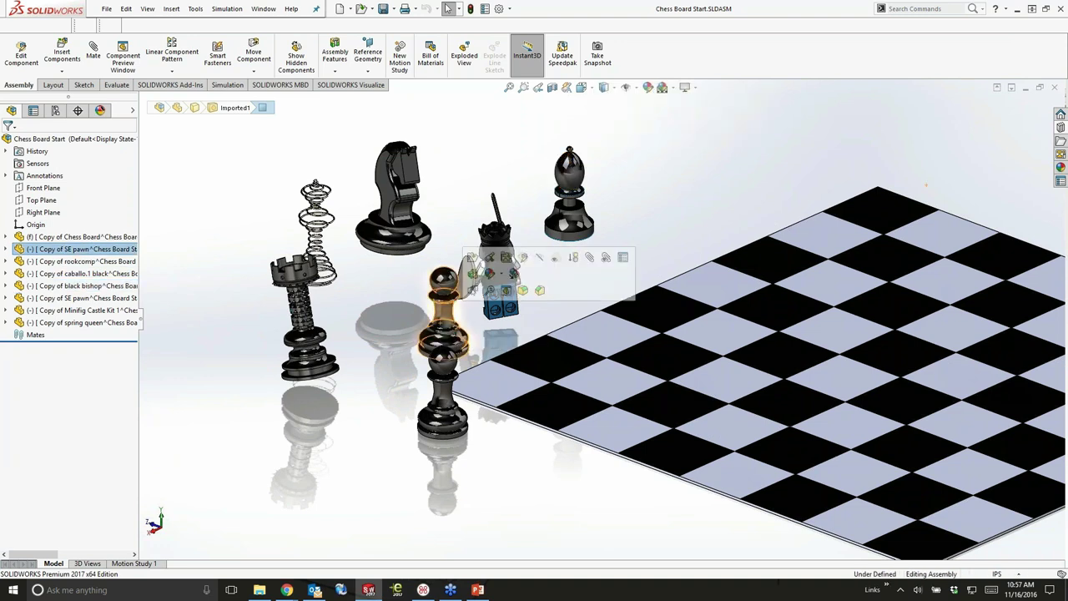
{"action": "left_click", "coordinate": [293, 341]}
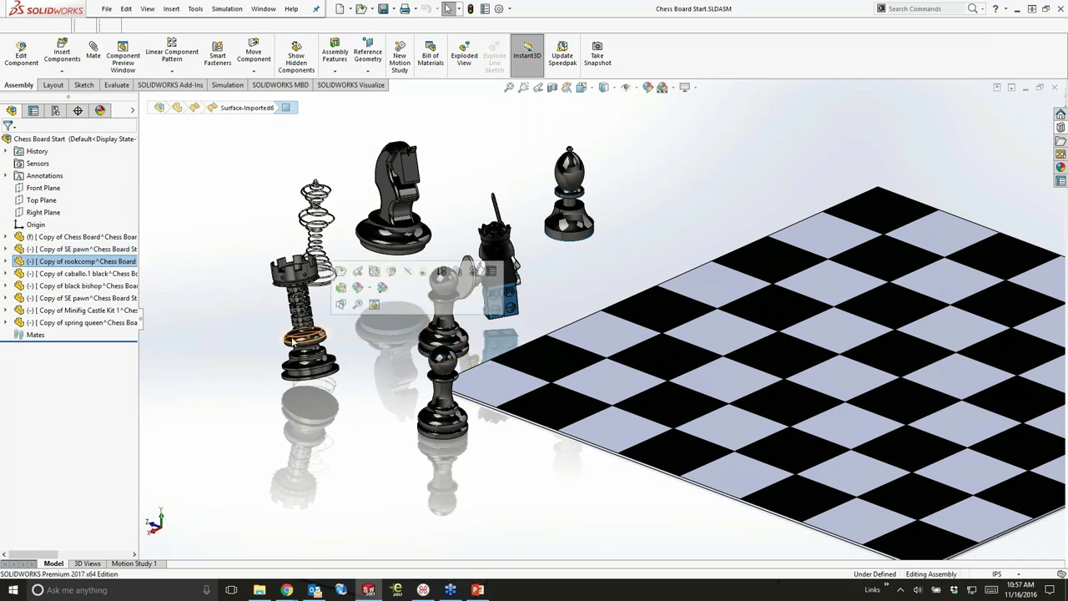
{"action": "left_click", "coordinate": [225, 337]}
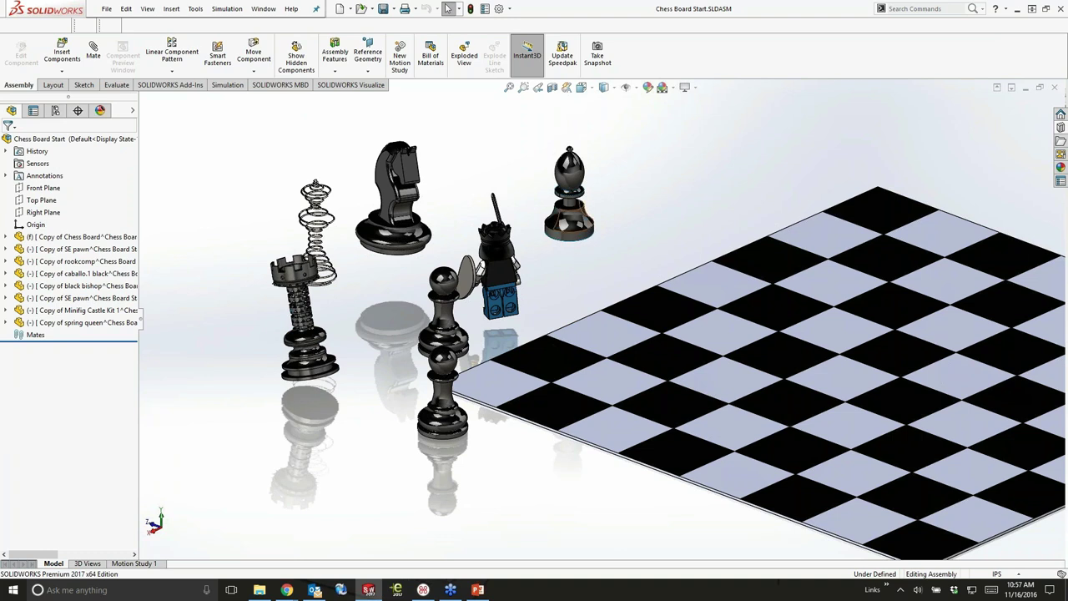
Snap the black bishop onto the third square of the chess board's back row and try to move it away again
{"action": "left_click", "coordinate": [581, 224]}
{"action": "left_click_drag", "start_coordinate": [581, 223], "coordinate": [618, 215]}
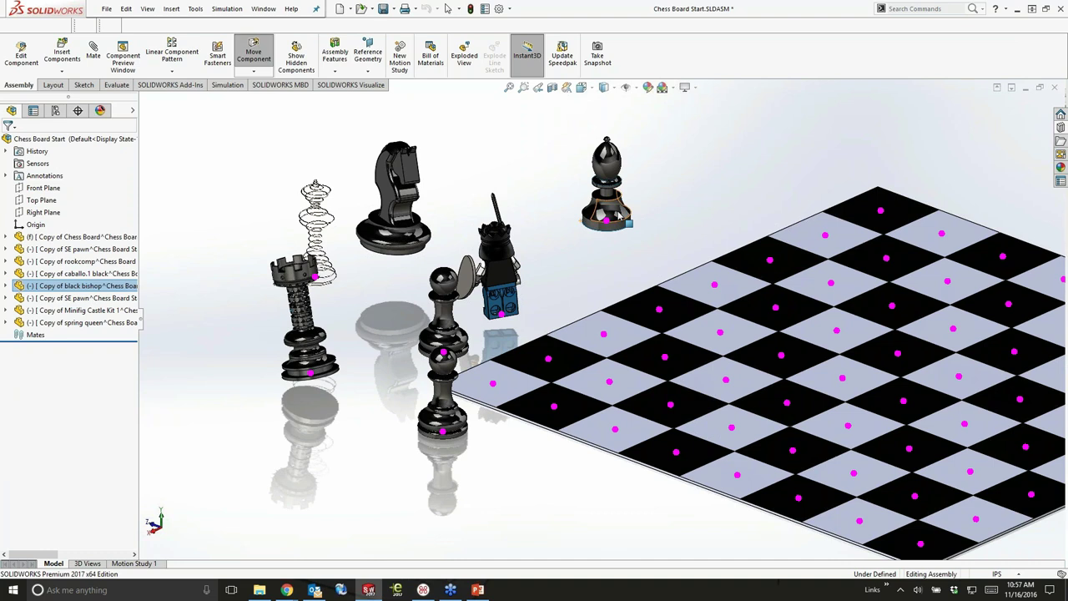
{"action": "left_click_drag", "start_coordinate": [619, 215], "coordinate": [610, 242]}
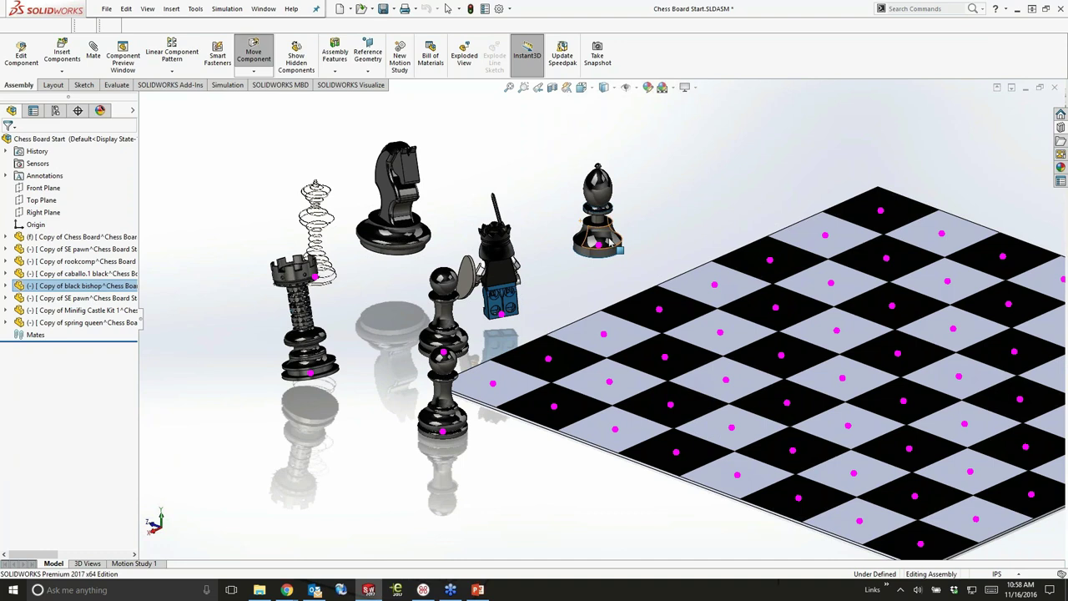
{"action": "left_click_drag", "start_coordinate": [609, 242], "coordinate": [608, 316]}
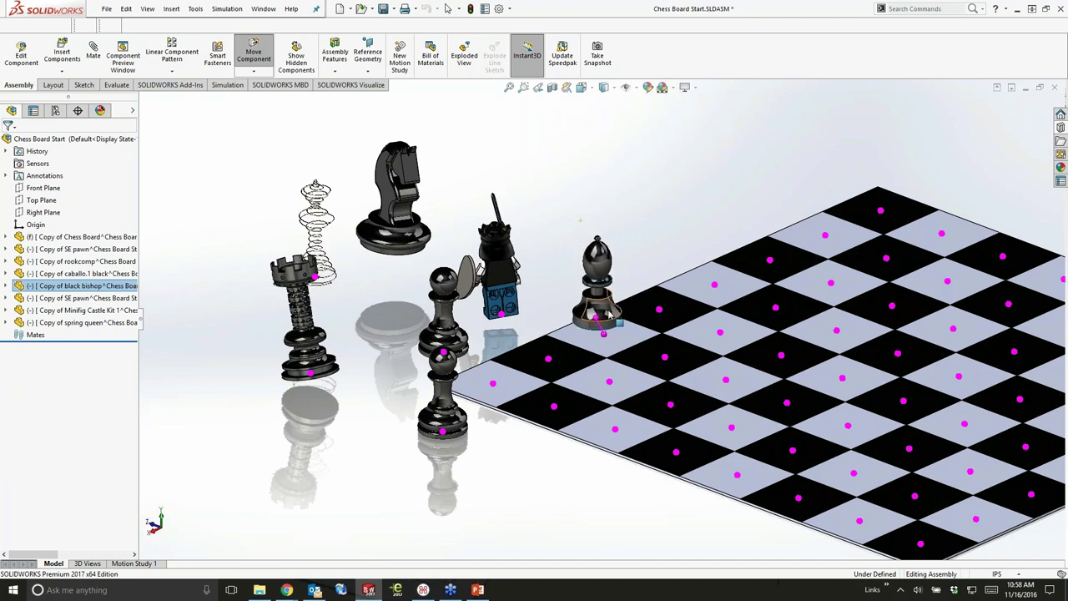
{"action": "left_click_drag", "start_coordinate": [609, 315], "coordinate": [619, 279]}
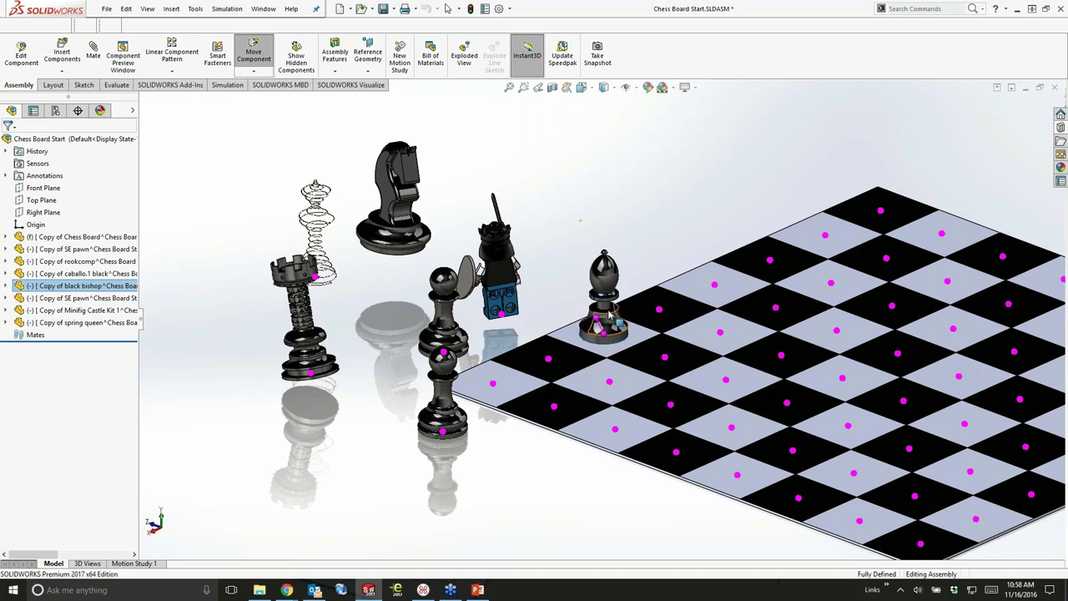
{"action": "key", "text": "Escape"}
{"action": "key", "text": "Escape"}
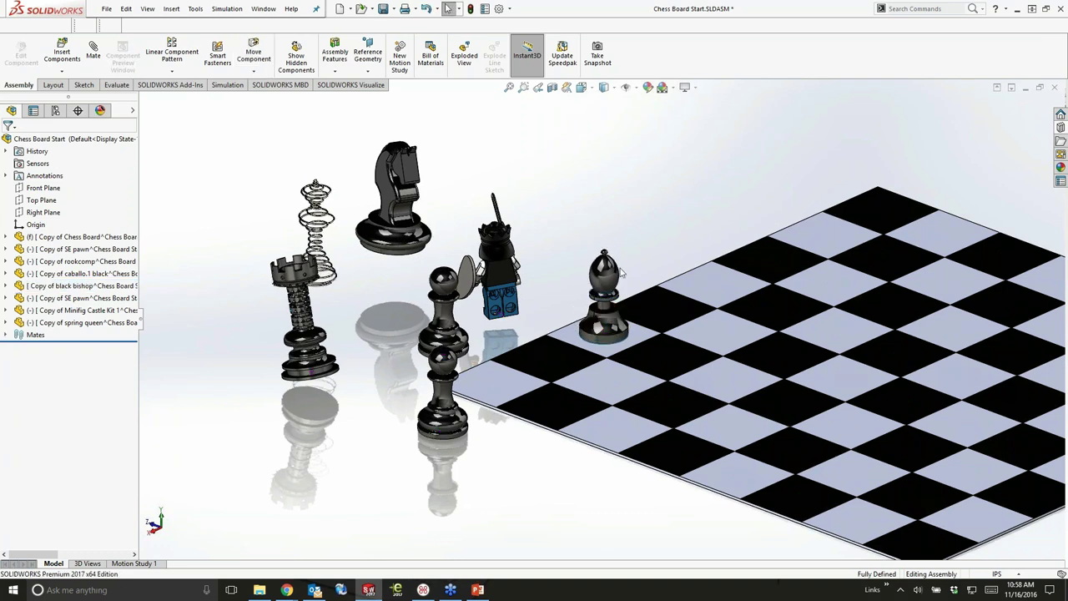
{"action": "left_click", "coordinate": [604, 302]}
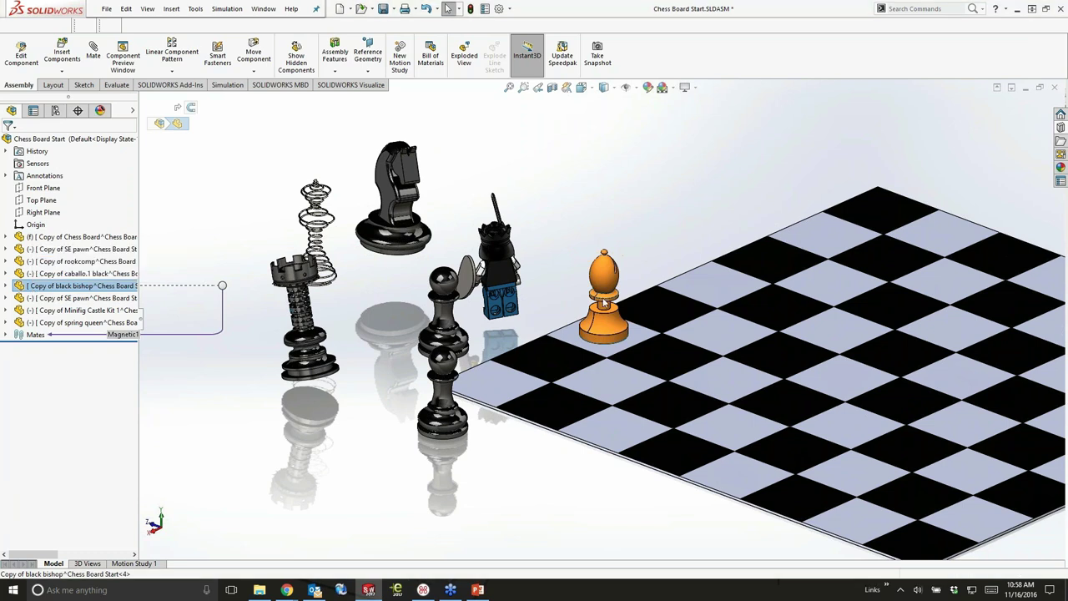
{"action": "key", "text": "Escape"}
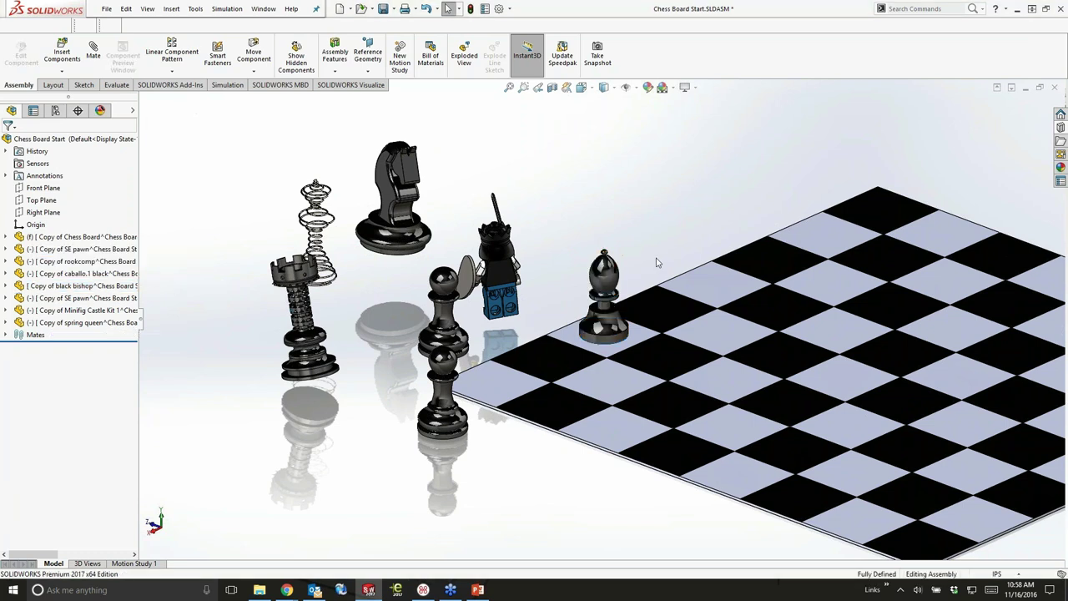
{"action": "mouse_move", "coordinate": [619, 268]}
{"action": "left_mouse_down"}
{"action": "mouse_move", "coordinate": [646, 154]}
{"action": "mouse_move", "coordinate": [715, 225]}
{"action": "mouse_move", "coordinate": [694, 183]}
{"action": "mouse_move", "coordinate": [644, 177]}
{"action": "mouse_move", "coordinate": [608, 265]}
{"action": "left_mouse_up"}
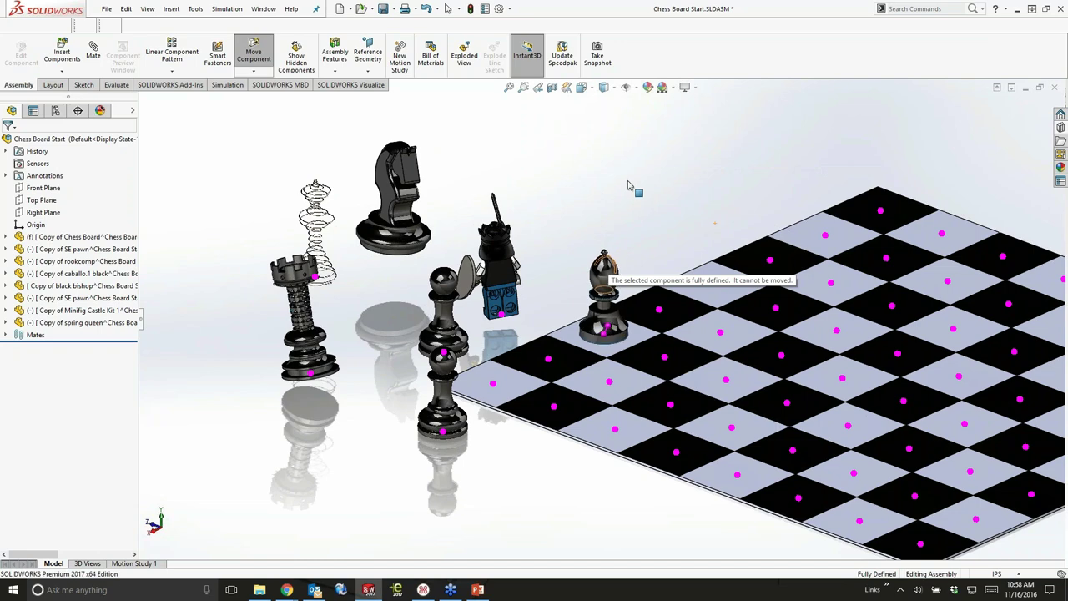
Snap the Minifig king, spring queen and rook onto the fourth, fifth and first back-row squares, and the two pawns onto the second row
{"action": "left_click_drag", "start_coordinate": [499, 250], "coordinate": [648, 257]}
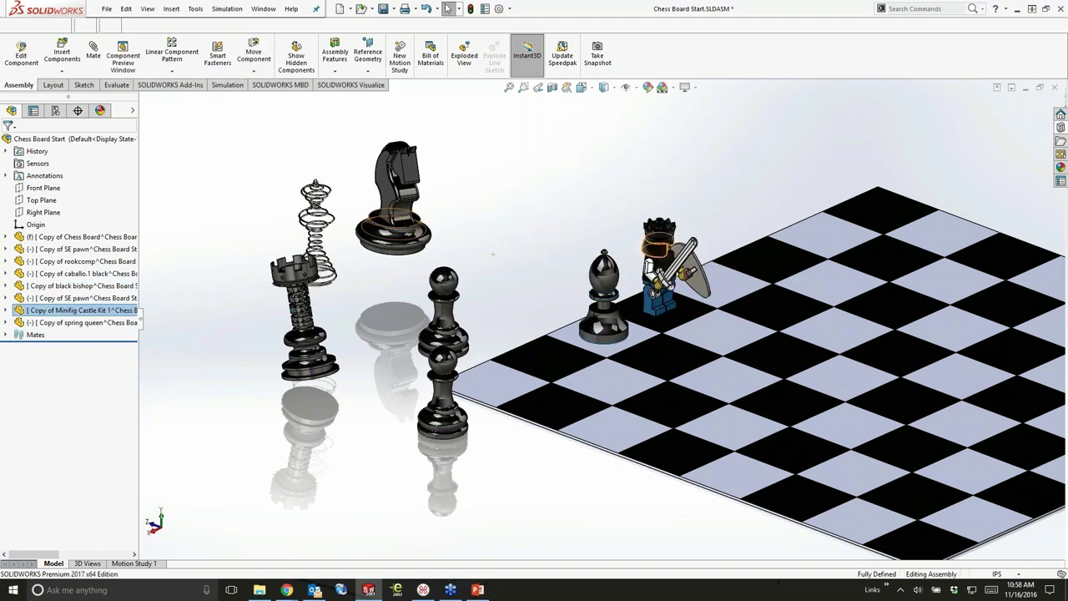
{"action": "left_click_drag", "start_coordinate": [330, 228], "coordinate": [718, 237]}
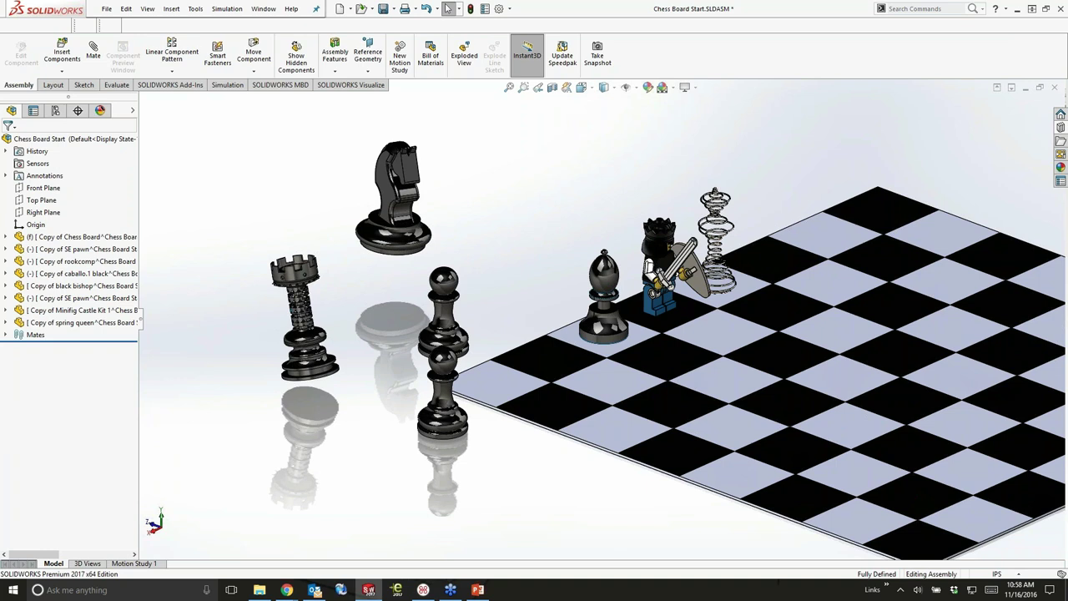
{"action": "left_click_drag", "start_coordinate": [451, 279], "coordinate": [619, 315]}
{"action": "left_click_drag", "start_coordinate": [455, 352], "coordinate": [565, 331]}
{"action": "left_click_drag", "start_coordinate": [294, 269], "coordinate": [512, 215]}
{"action": "left_click", "coordinate": [448, 10]}
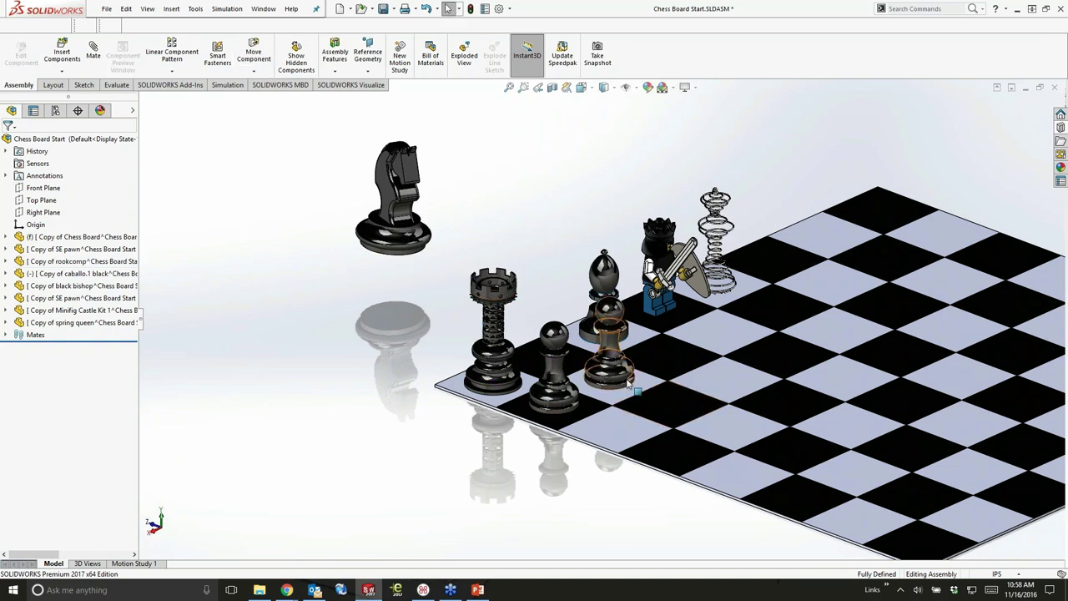
Advance each of the two pawns two squares forward on the chess board
{"action": "left_click_drag", "start_coordinate": [627, 382], "coordinate": [839, 514]}
{"action": "left_click_drag", "start_coordinate": [553, 376], "coordinate": [684, 450]}
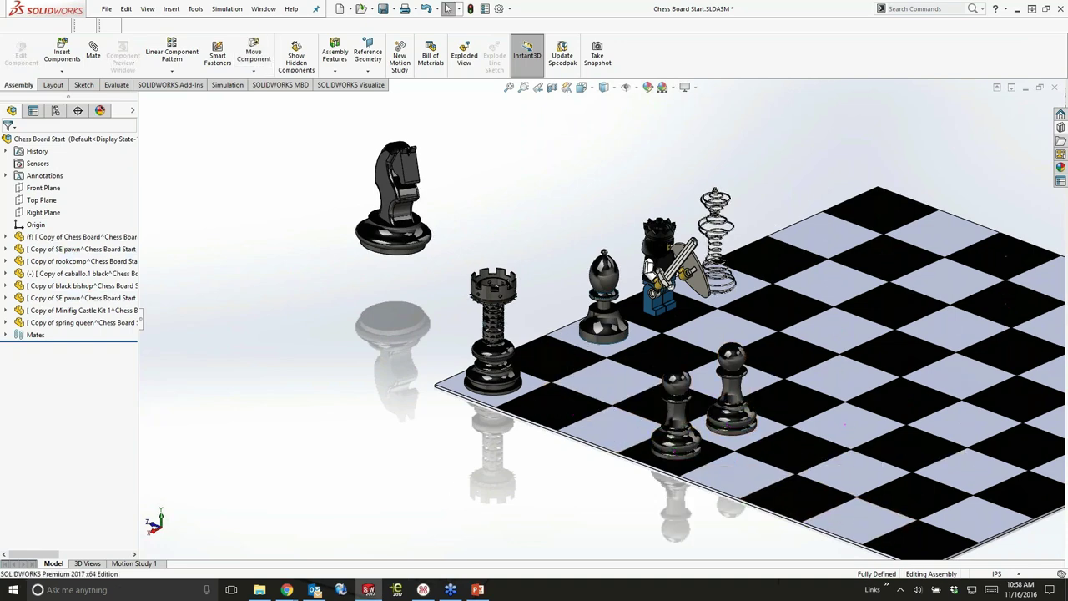
Move the black knight close to the rook near the board's corner and open the knight part on its own
{"action": "scroll", "coordinate": [491, 277], "scroll_direction": "down", "scroll_amount": 2}
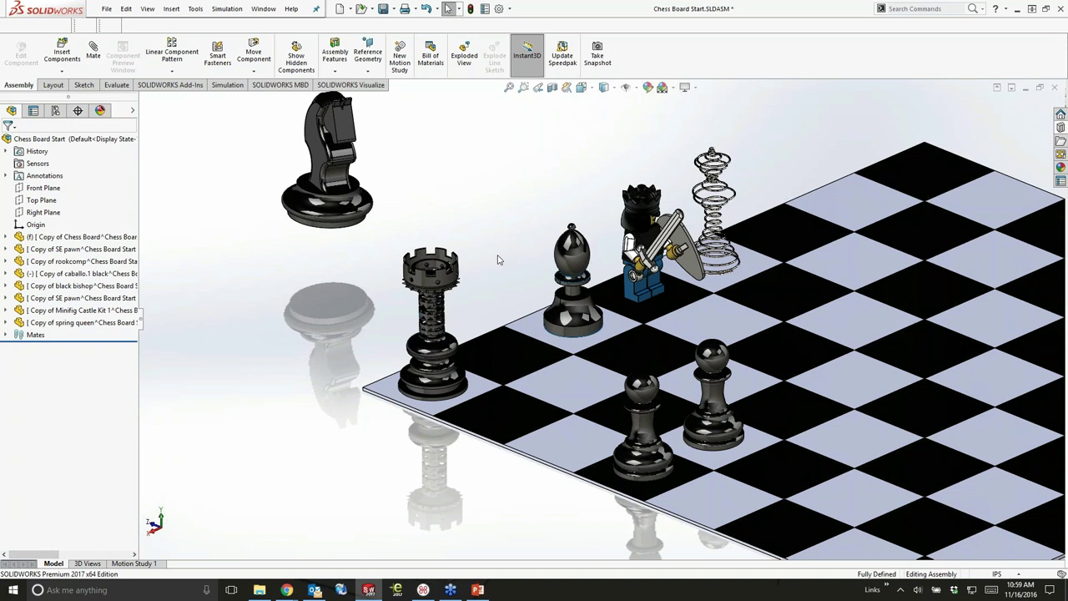
{"action": "left_click", "coordinate": [327, 193]}
{"action": "left_click_drag", "start_coordinate": [345, 209], "coordinate": [488, 244]}
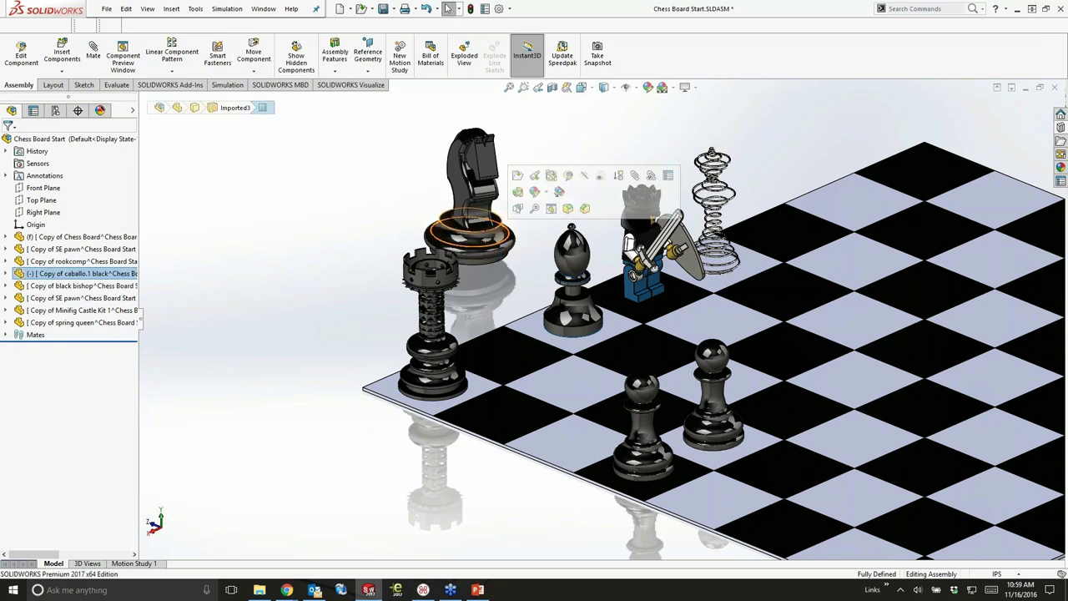
{"action": "left_click", "coordinate": [517, 175]}
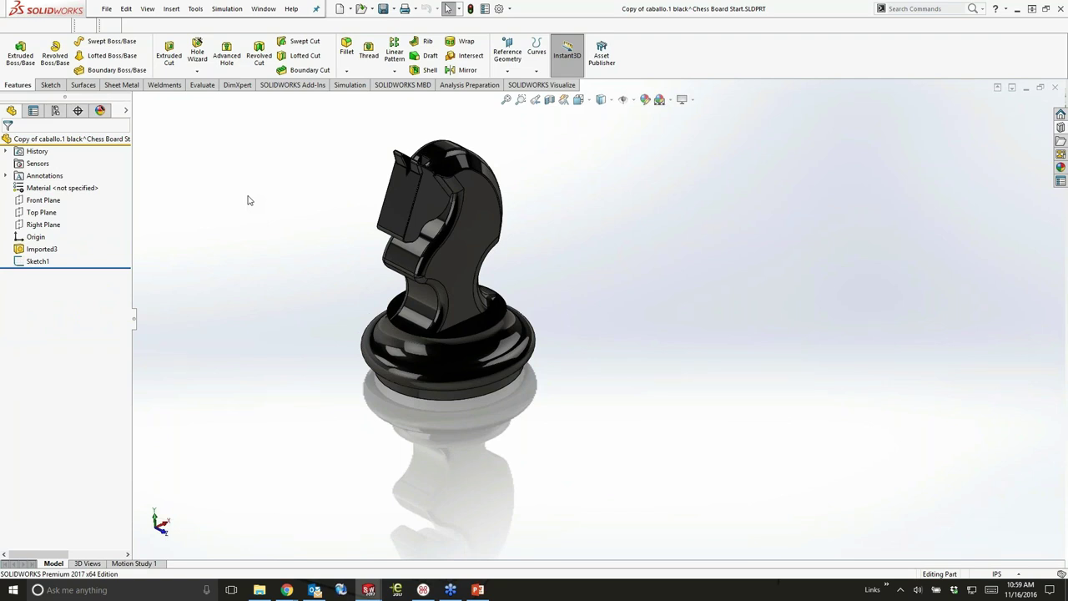
Start Asset Publisher on the knight and set its flat bottom face as ground plane, with the direction reversed to point up
{"action": "left_click", "coordinate": [601, 61]}
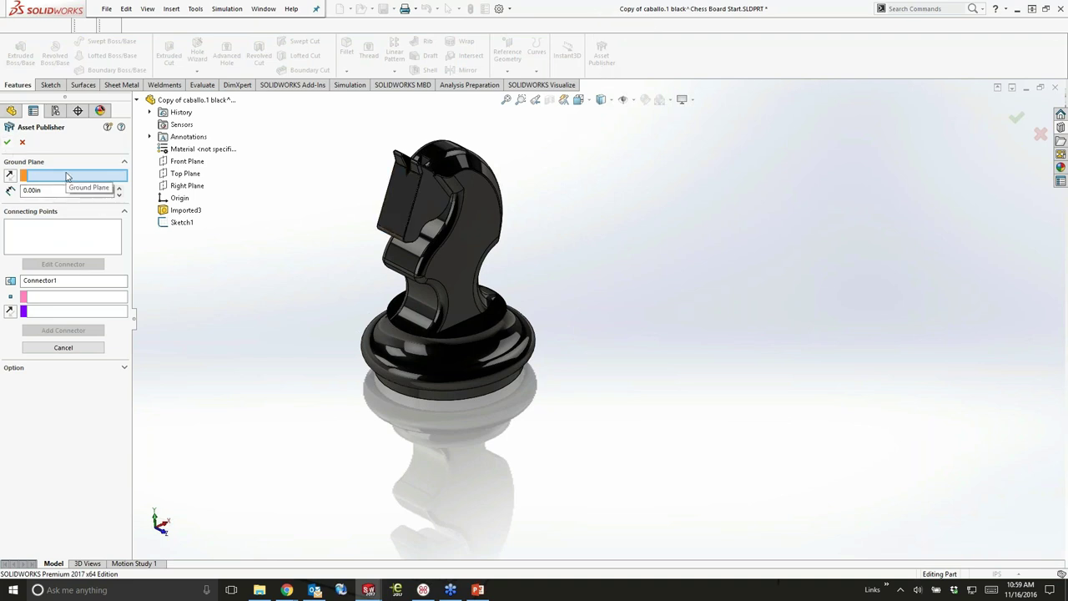
{"action": "middle_click_drag", "start_coordinate": [281, 369], "coordinate": [444, 380]}
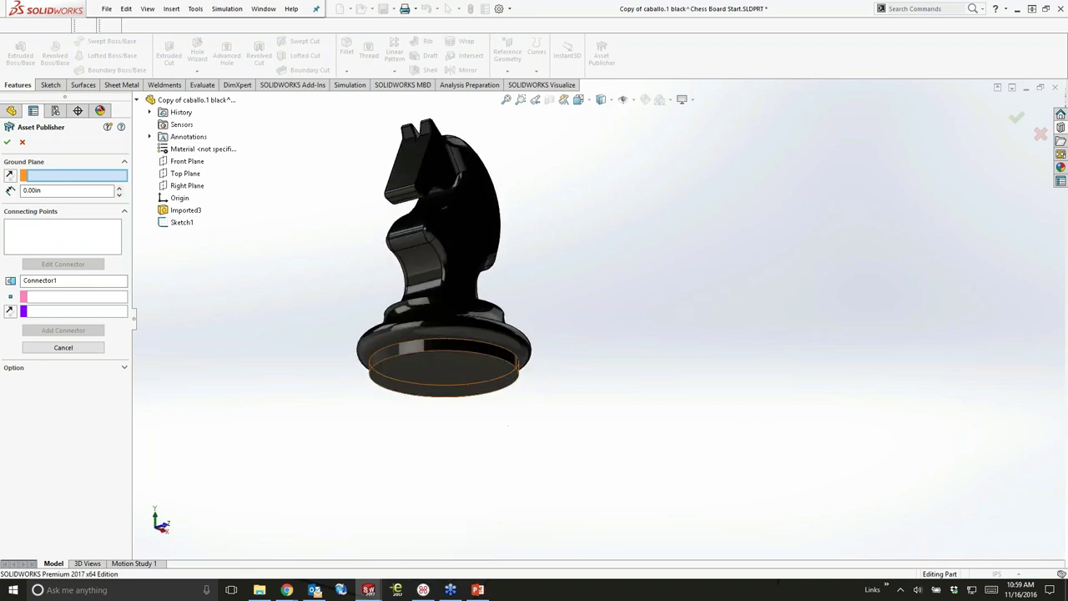
{"action": "left_click", "coordinate": [432, 367]}
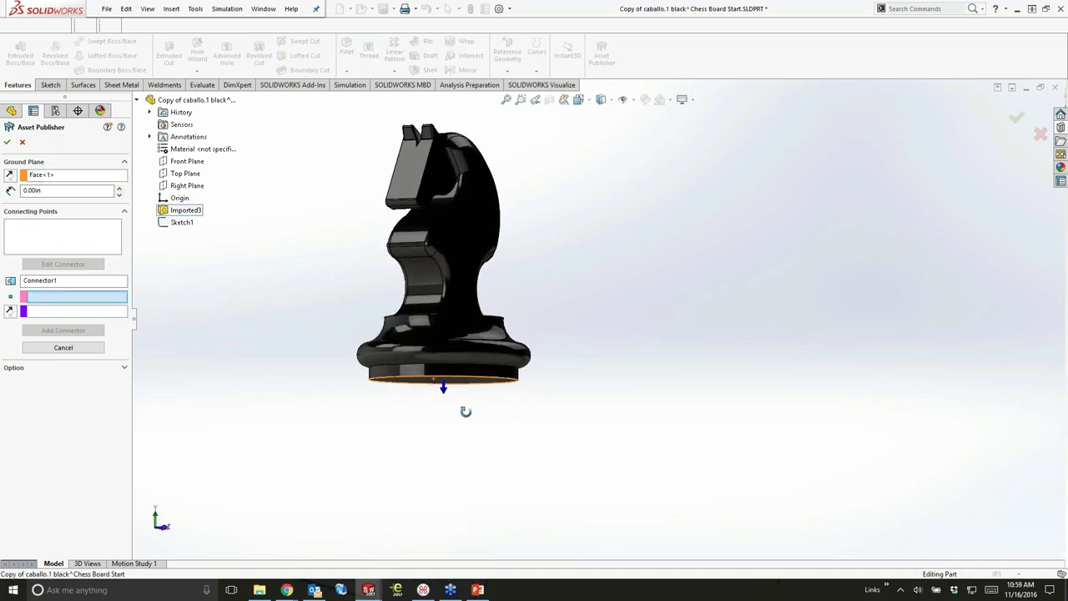
{"action": "left_click", "coordinate": [11, 175]}
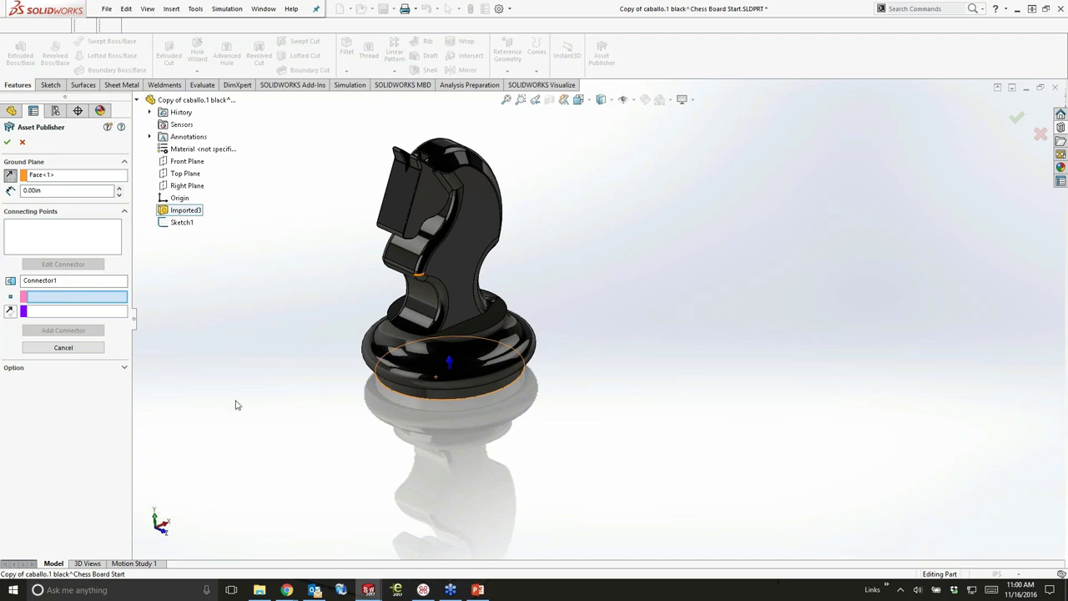
Add Connector1 from the knight's circular bottom edge and the Right Plane with its direction reversed, and publish the references
{"action": "left_click", "coordinate": [390, 394]}
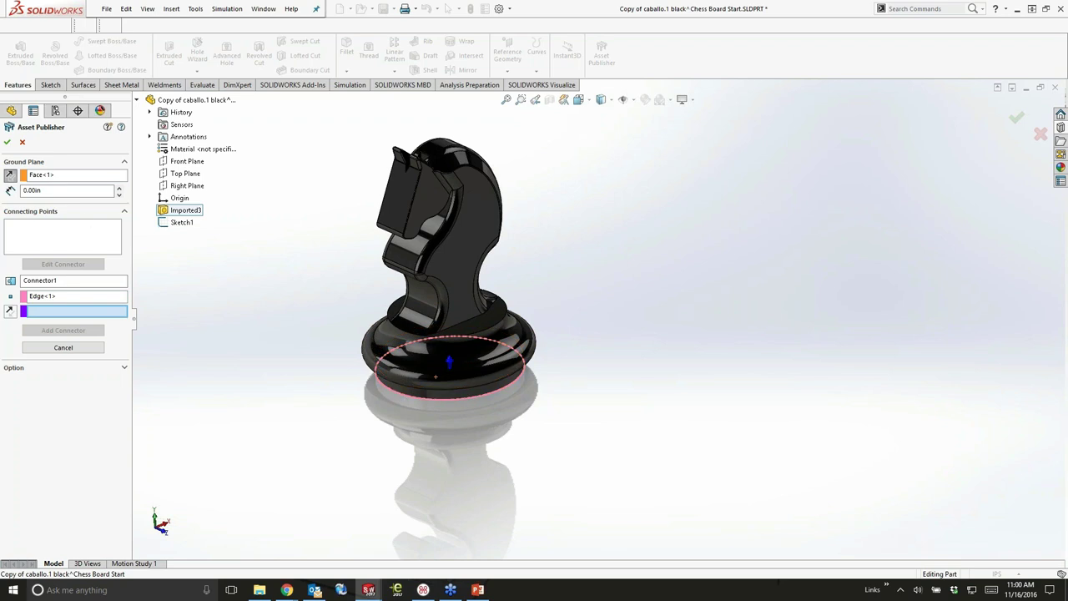
{"action": "left_click", "coordinate": [175, 189]}
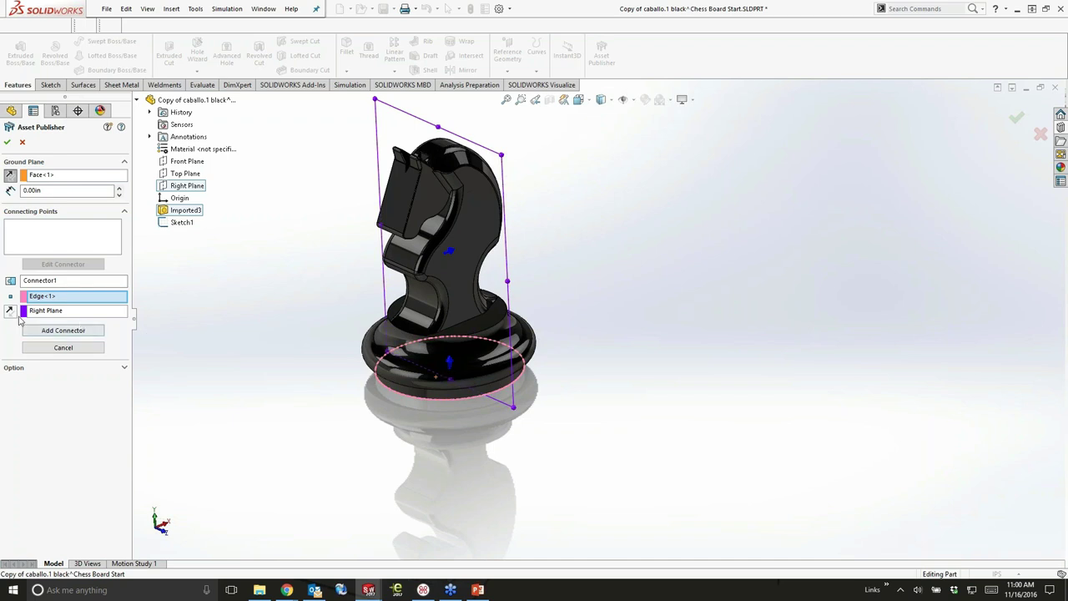
{"action": "middle_click_drag", "start_coordinate": [163, 308], "coordinate": [192, 305]}
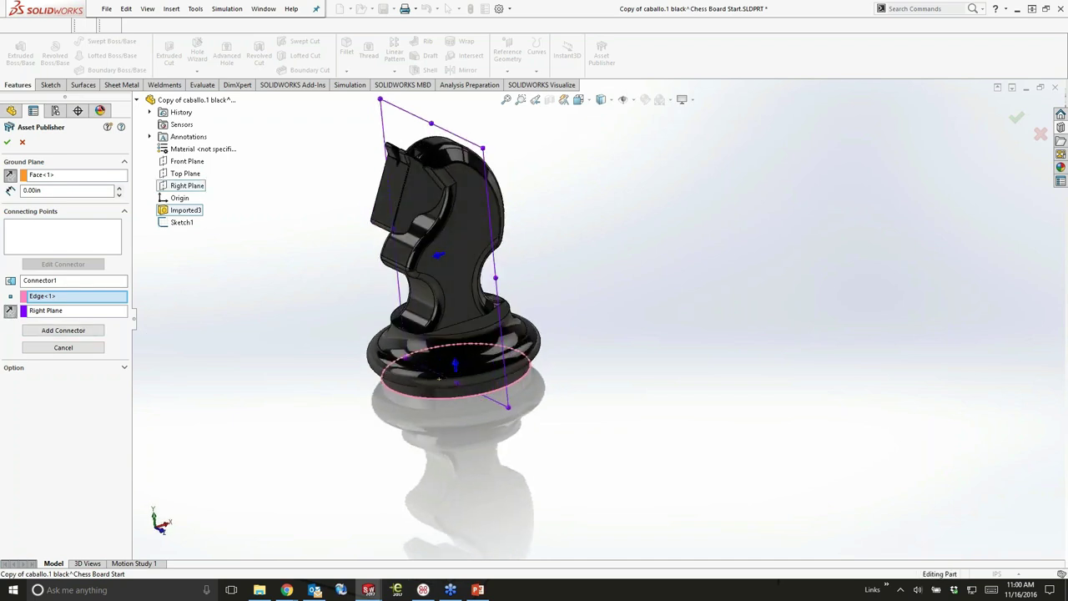
{"action": "scroll", "coordinate": [308, 204], "scroll_direction": "down", "scroll_amount": 3}
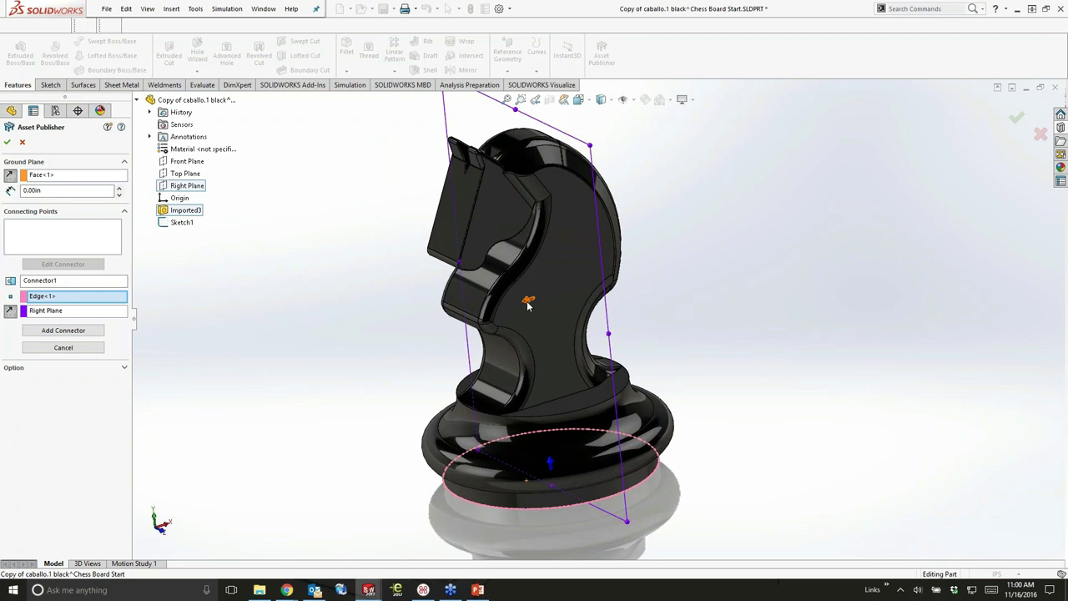
{"action": "left_click", "coordinate": [79, 331]}
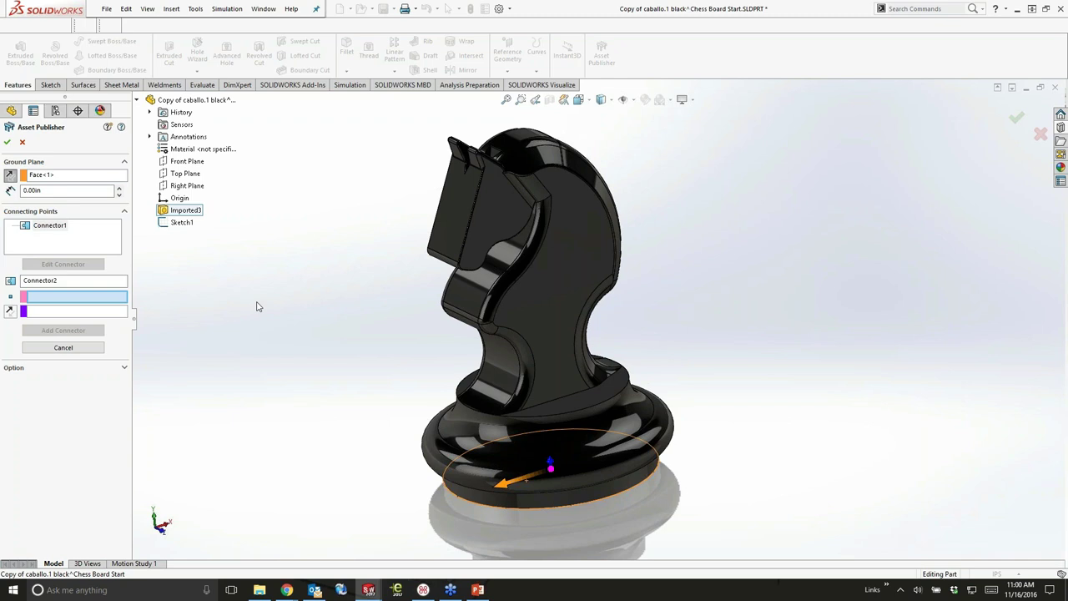
{"action": "left_click", "coordinate": [10, 141]}
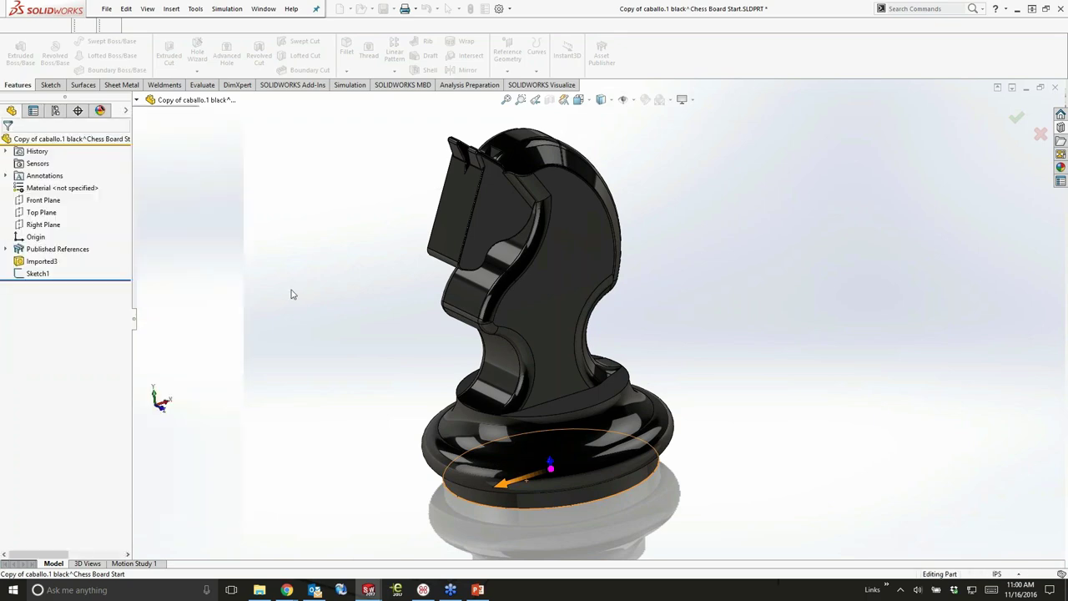
Return to the chess board assembly and snap the knight onto the second back-row square between the rook and bishop
{"action": "key", "text": "ctrl+Tab"}
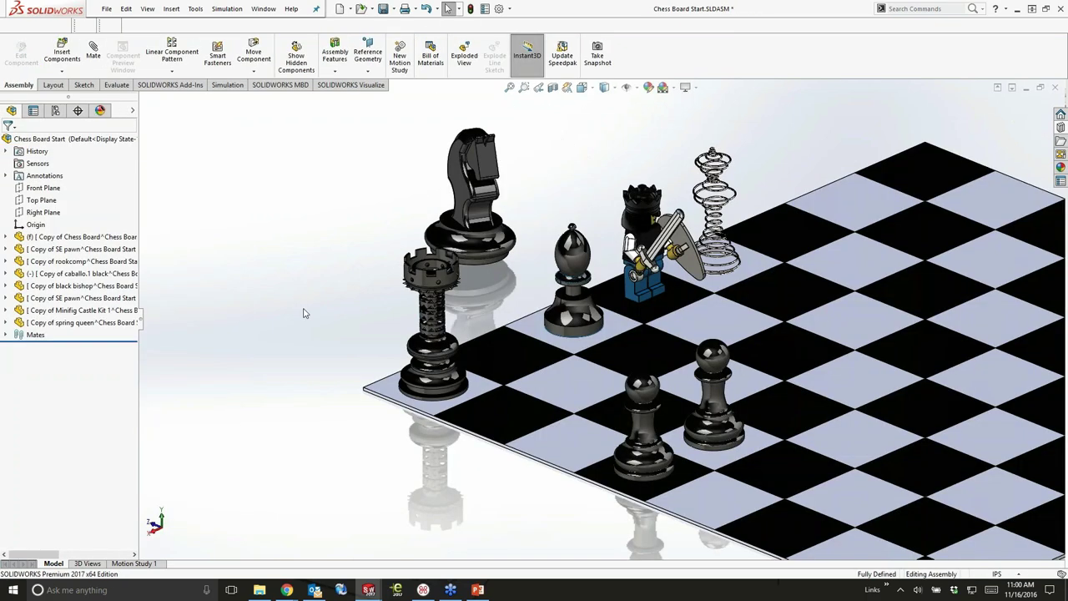
{"action": "left_click_drag", "start_coordinate": [482, 230], "coordinate": [519, 333]}
{"action": "key", "text": "Escape"}
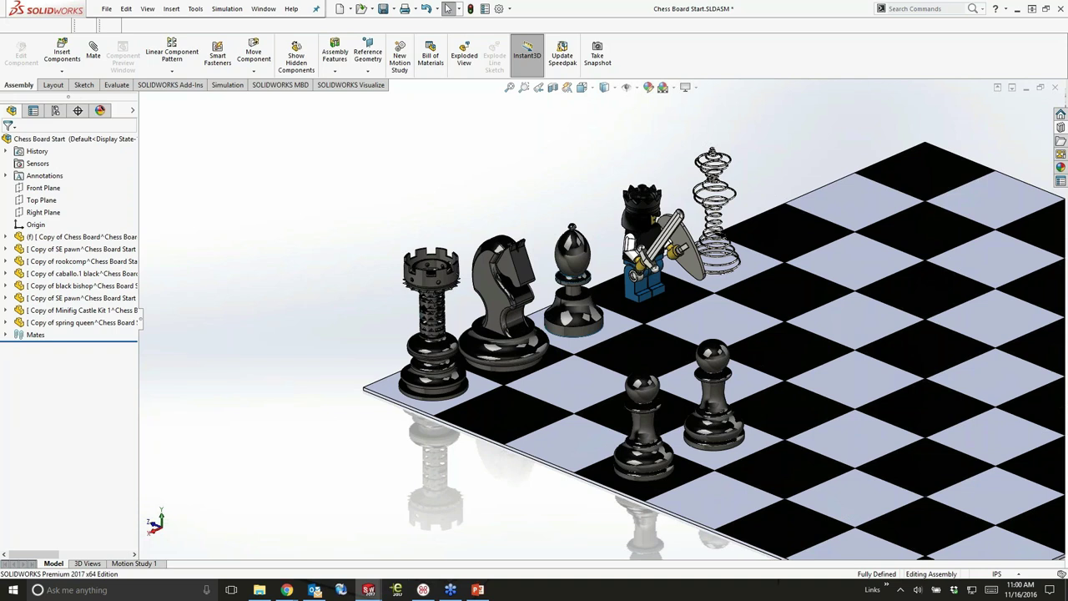
{"action": "mouse_move", "coordinate": [489, 289]}
{"action": "left_mouse_down"}
{"action": "mouse_move", "coordinate": [469, 155]}
{"action": "mouse_move", "coordinate": [482, 272]}
{"action": "left_mouse_up"}
{"action": "left_click", "coordinate": [393, 186]}
{"action": "key", "text": "ctrl+Left"}
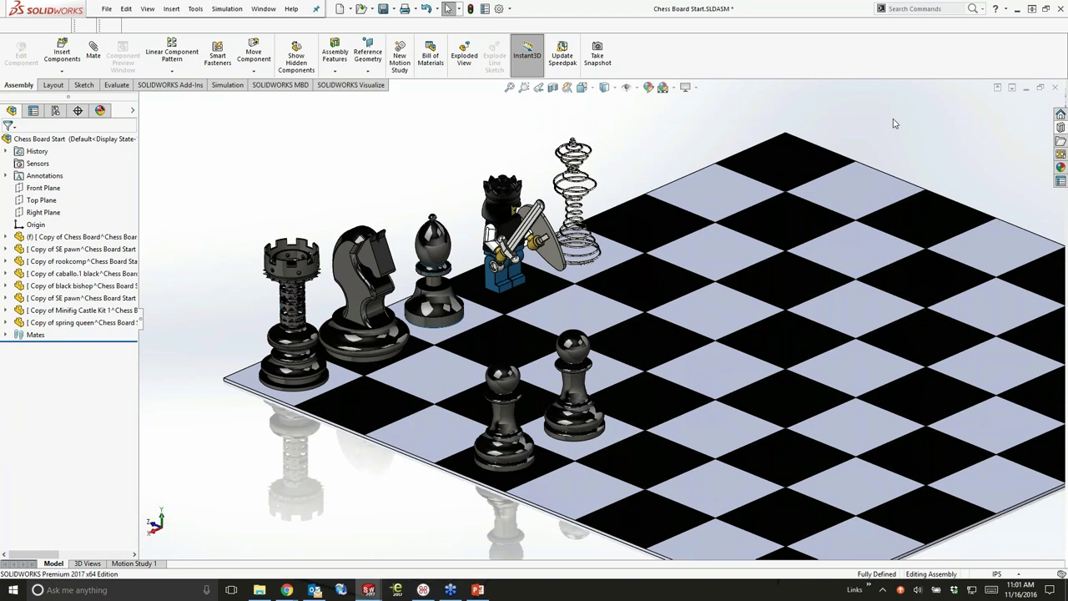
Close the chess board assembly without saving and open the recent maw.v2015 drawing
{"action": "left_click", "coordinate": [1054, 87]}
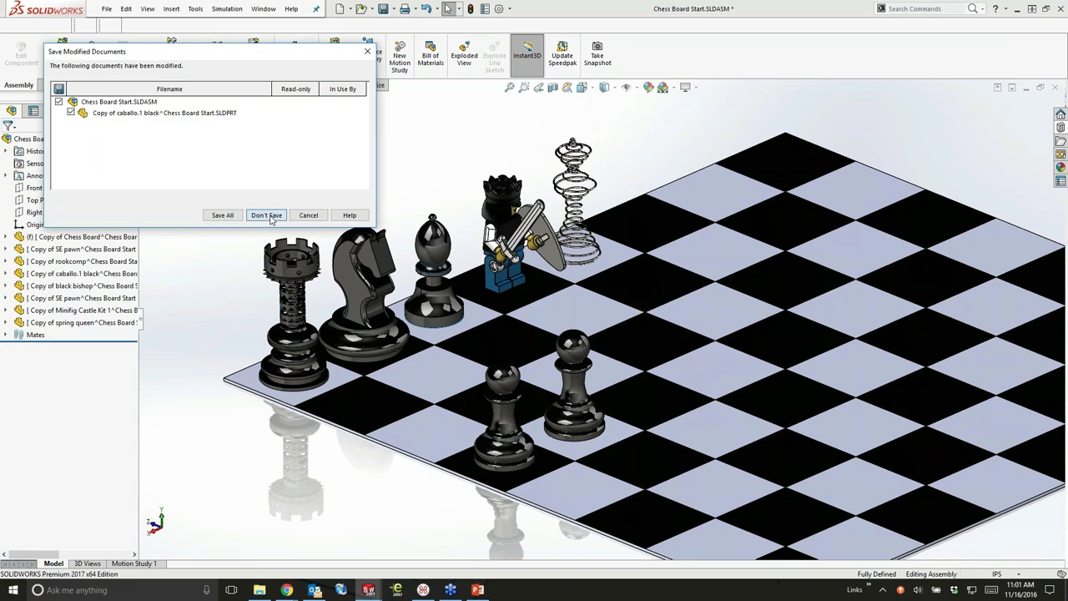
{"action": "left_click", "coordinate": [266, 215]}
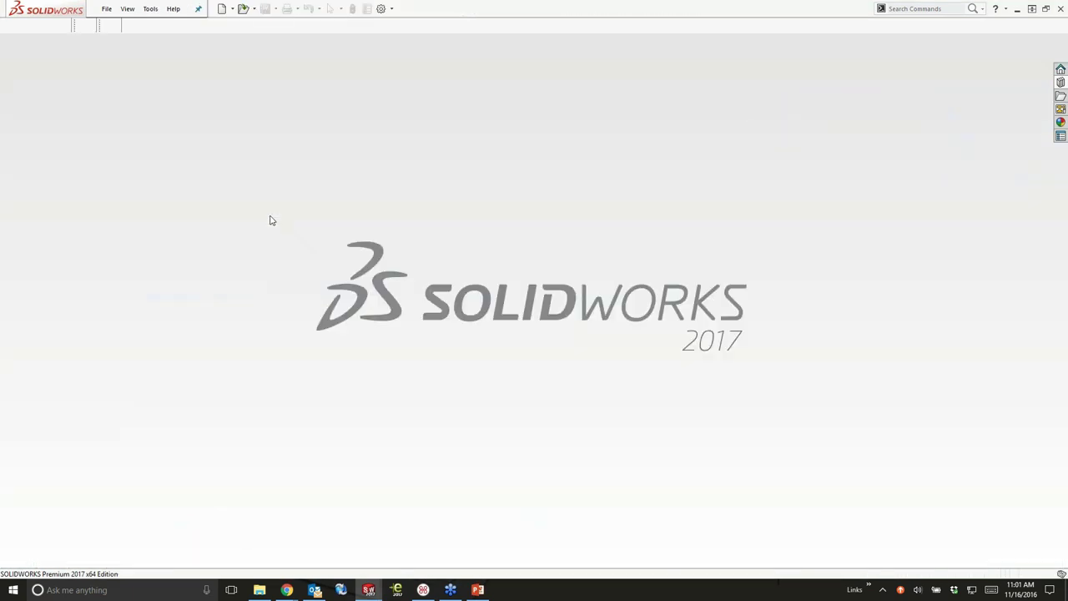
{"action": "key", "text": "r"}
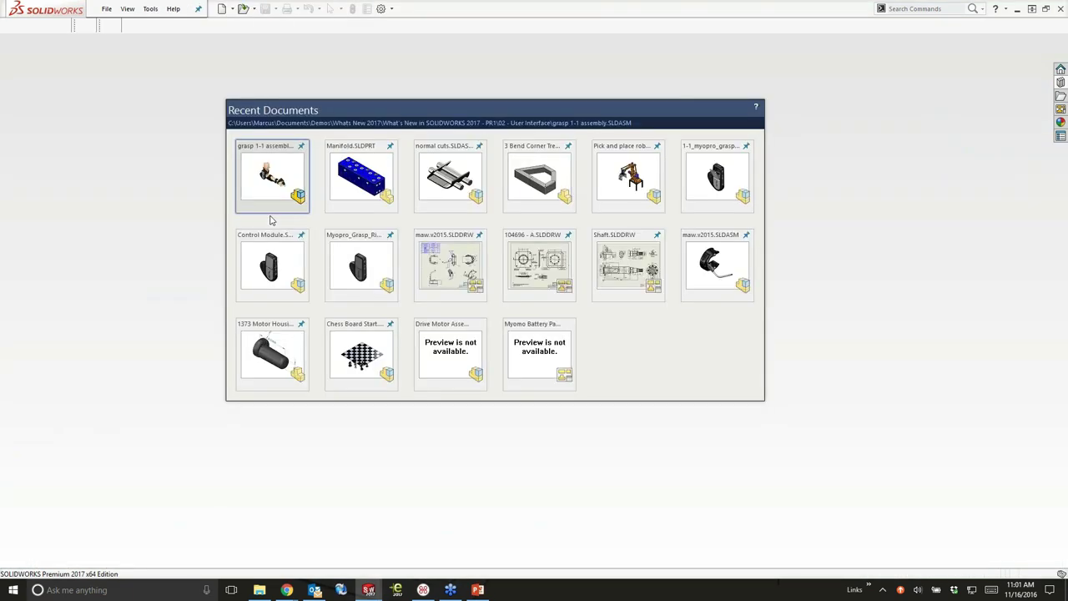
{"action": "left_click", "coordinate": [455, 267]}
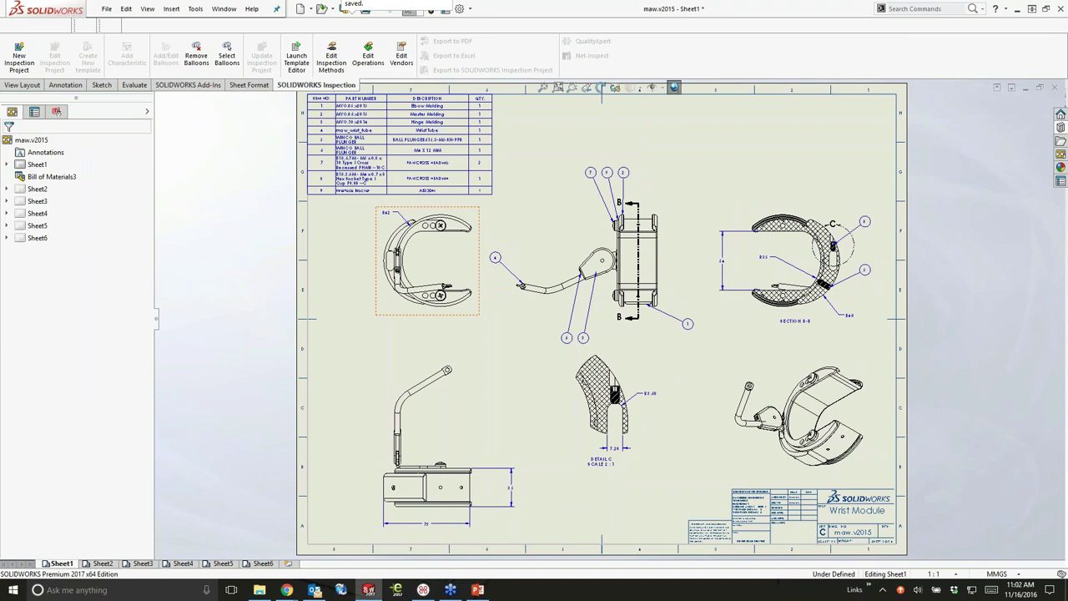
Turn on Emphasize outline for Section View B-B on Sheet1
{"action": "left_click", "coordinate": [349, 341]}
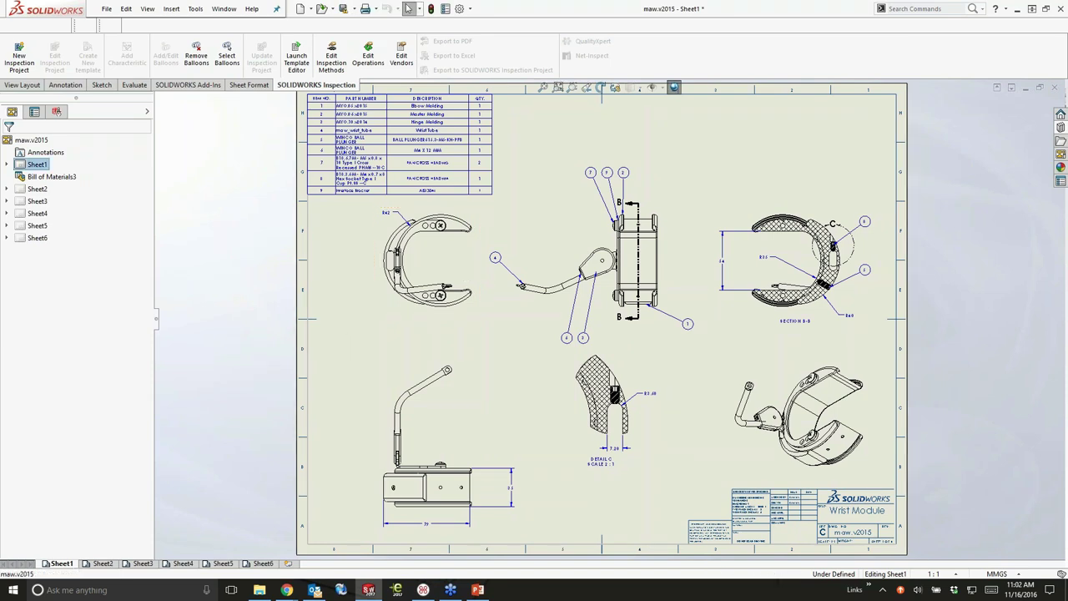
{"action": "left_click", "coordinate": [923, 354]}
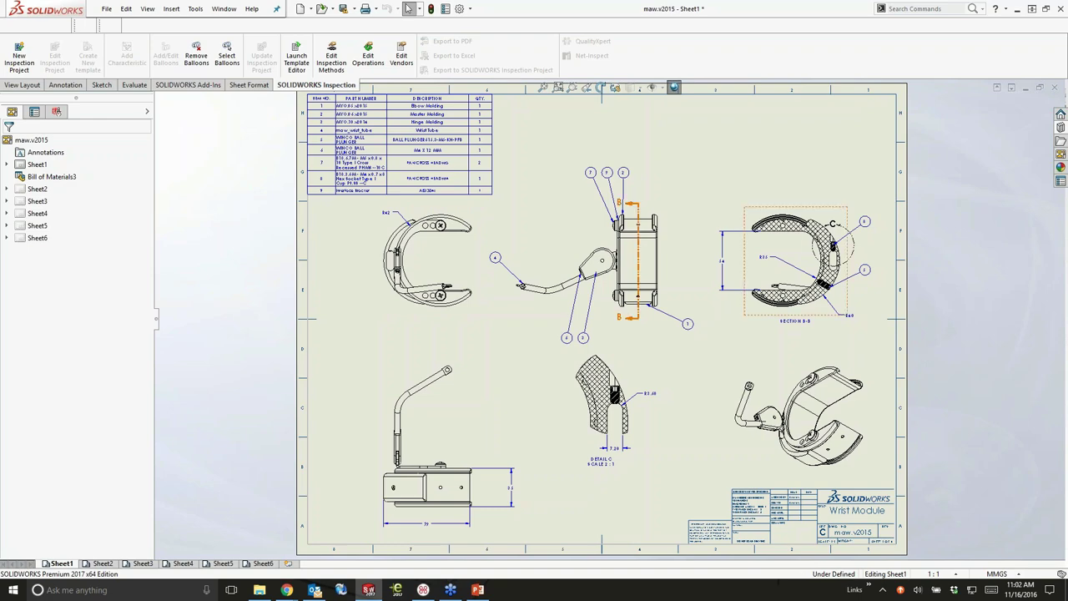
{"action": "scroll", "coordinate": [831, 260], "scroll_direction": "down", "scroll_amount": 2}
{"action": "scroll", "coordinate": [826, 263], "scroll_direction": "down", "scroll_amount": 3}
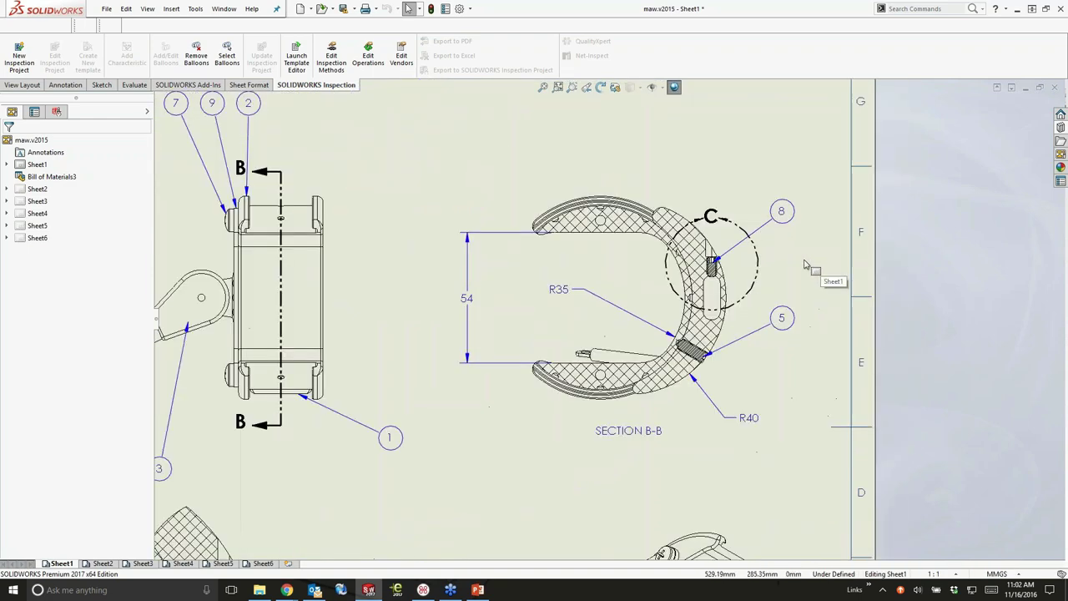
{"action": "scroll", "coordinate": [621, 286], "scroll_direction": "down", "scroll_amount": 2}
{"action": "left_click", "coordinate": [621, 286]}
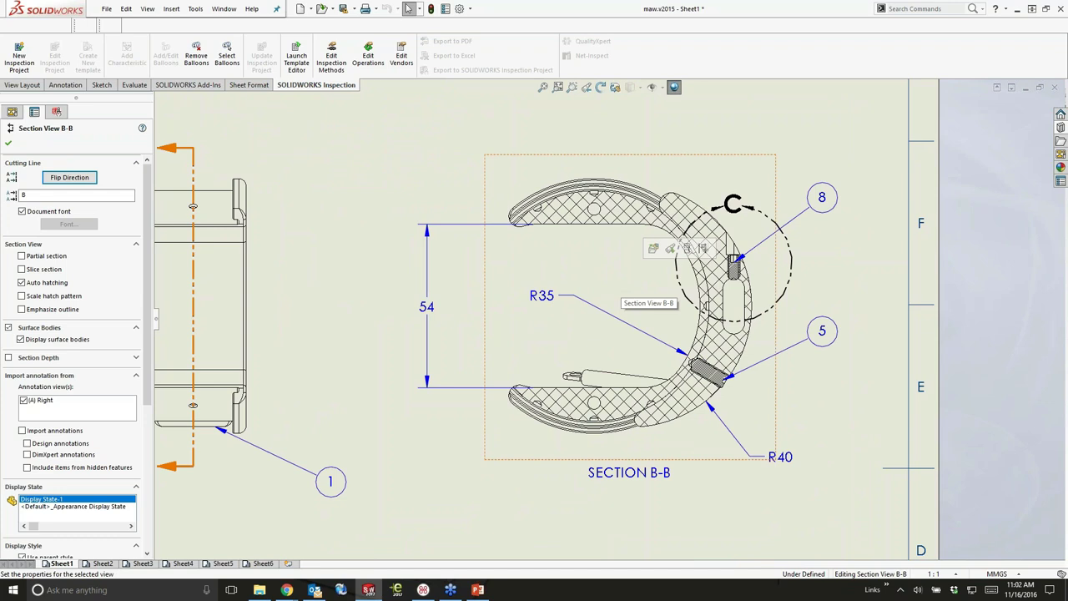
{"action": "left_click", "coordinate": [495, 185]}
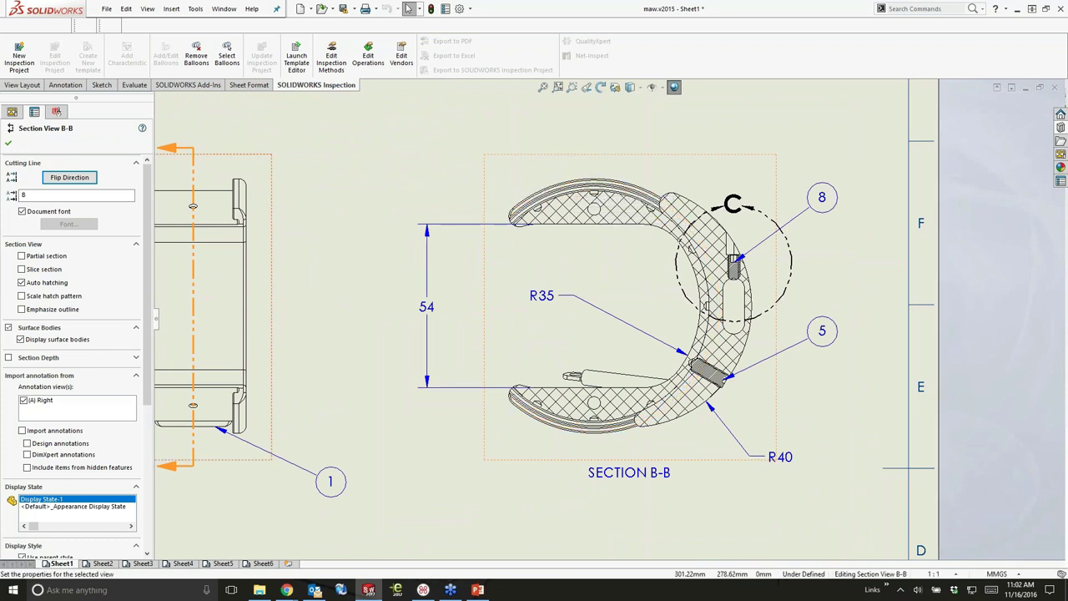
{"action": "left_click", "coordinate": [21, 309]}
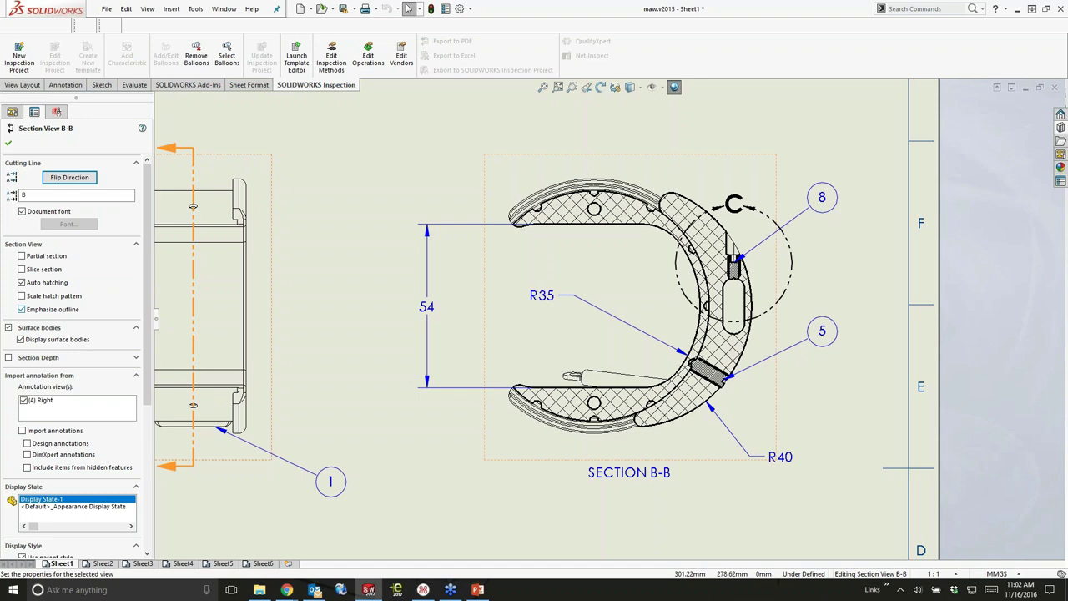
{"action": "scroll", "coordinate": [645, 305], "scroll_direction": "down", "scroll_amount": 2}
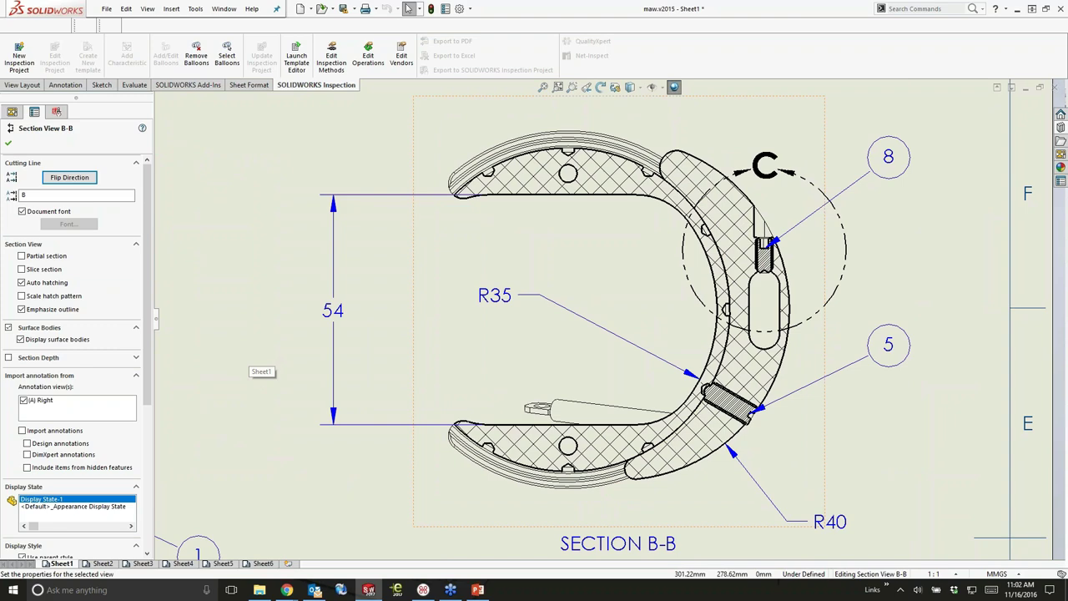
Select Detail View C and try its No outline option, switching it back off
{"action": "middle_click_drag", "start_coordinate": [584, 334], "coordinate": [601, 306]}
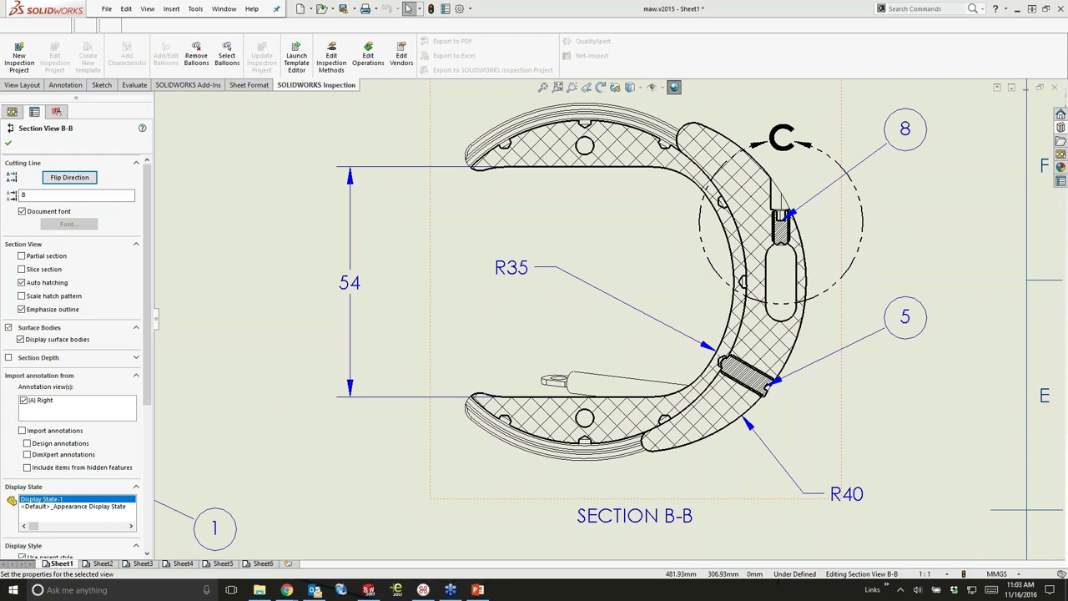
{"action": "middle_click_drag", "start_coordinate": [396, 305], "coordinate": [789, 10]}
{"action": "mouse_move", "coordinate": [507, 388]}
{"action": "middle_mouse_down"}
{"action": "mouse_move", "coordinate": [540, 370]}
{"action": "mouse_move", "coordinate": [678, 208]}
{"action": "mouse_move", "coordinate": [705, 158]}
{"action": "mouse_move", "coordinate": [725, 161]}
{"action": "middle_mouse_up"}
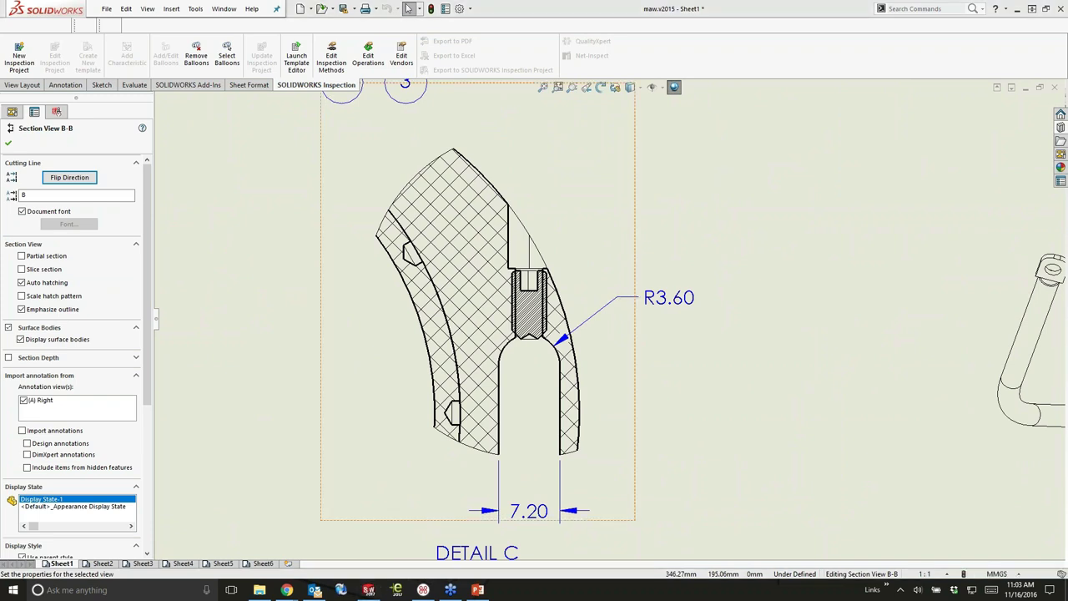
{"action": "left_click", "coordinate": [454, 159]}
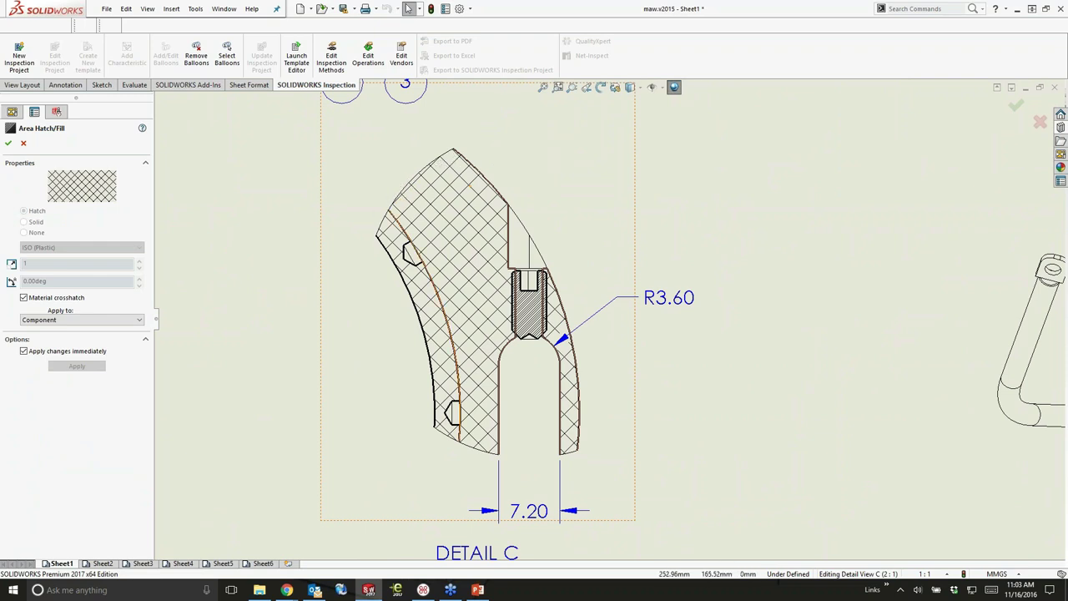
{"action": "left_click", "coordinate": [385, 215]}
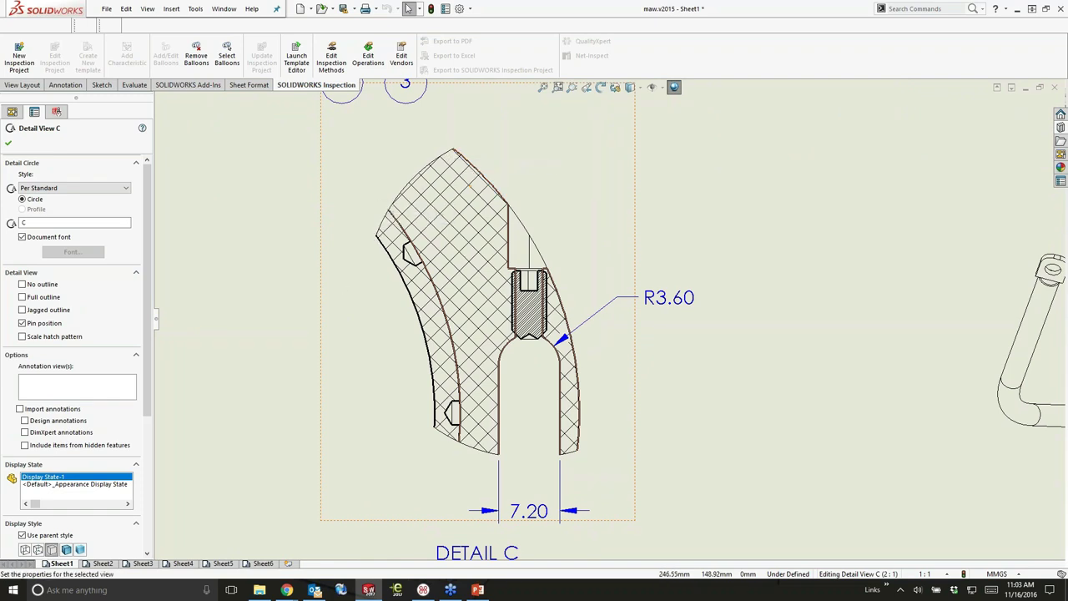
{"action": "left_click", "coordinate": [411, 266]}
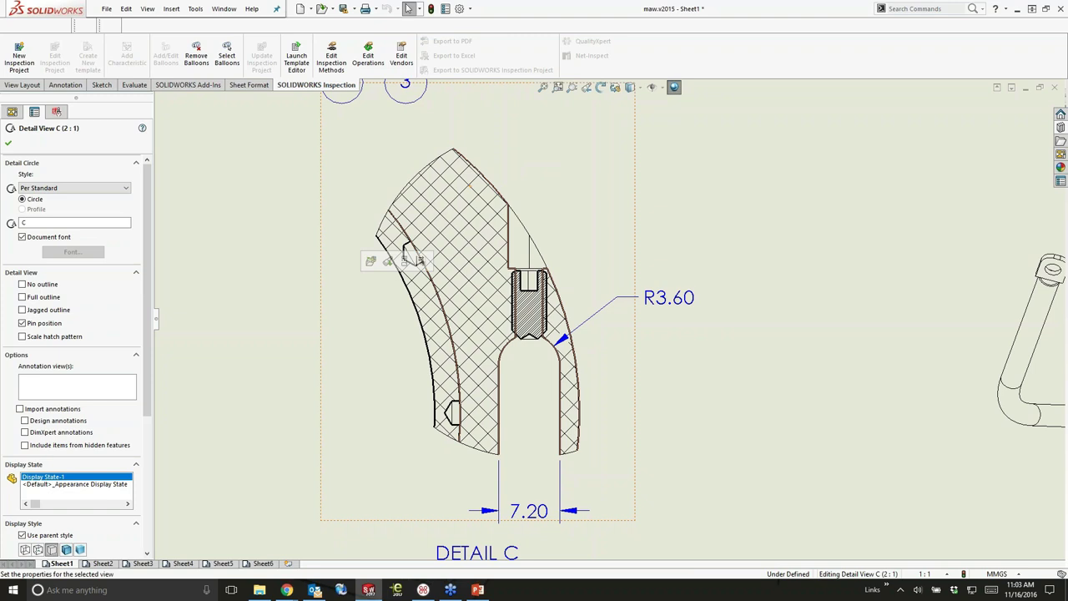
{"action": "key", "text": "Escape"}
{"action": "left_click", "coordinate": [417, 300]}
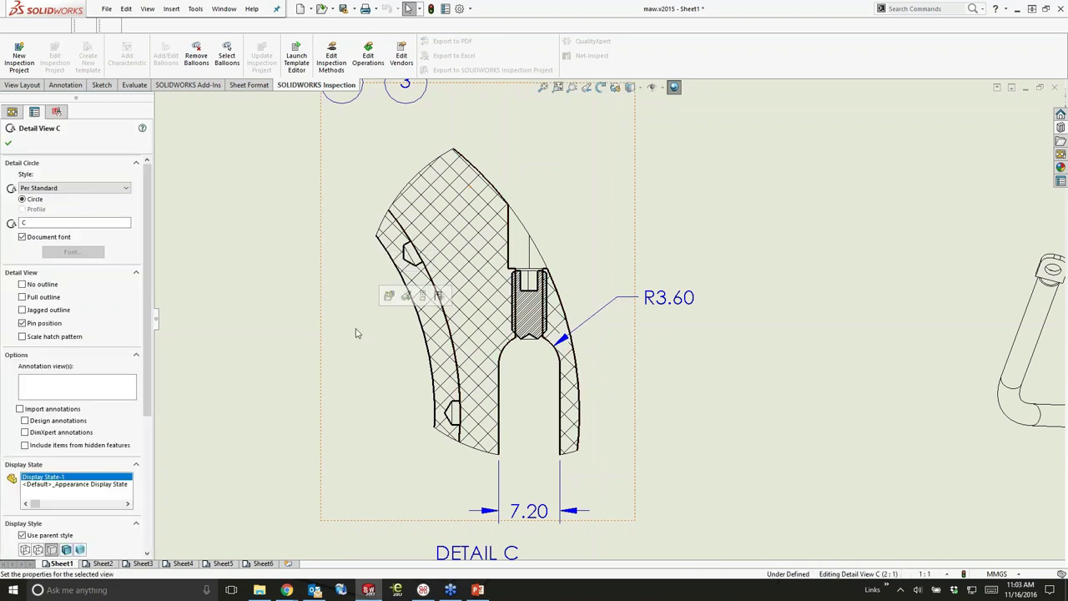
{"action": "left_click", "coordinate": [22, 284]}
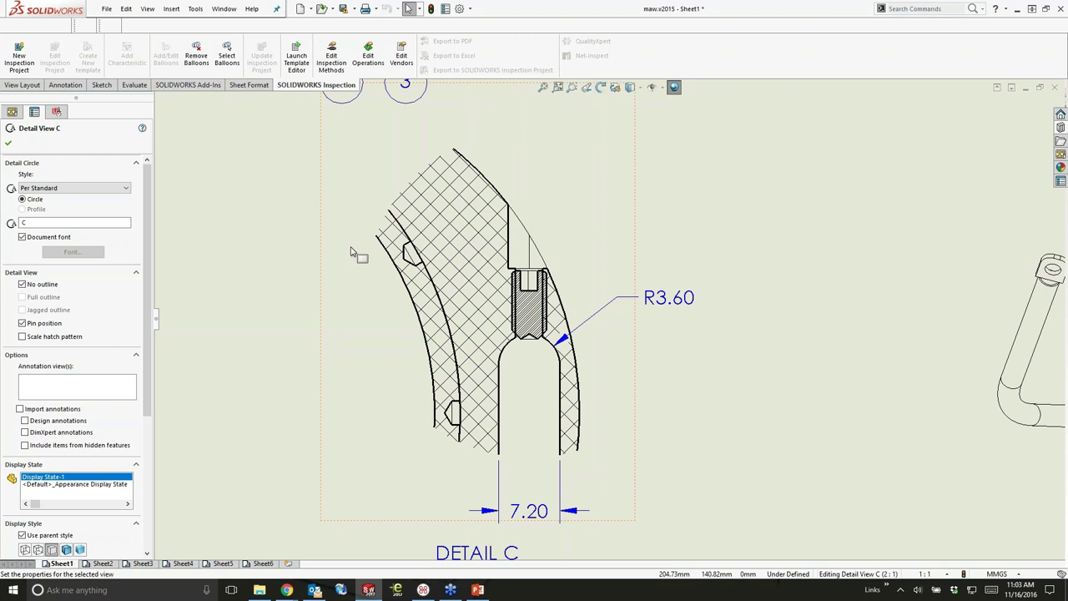
{"action": "left_click", "coordinate": [23, 283]}
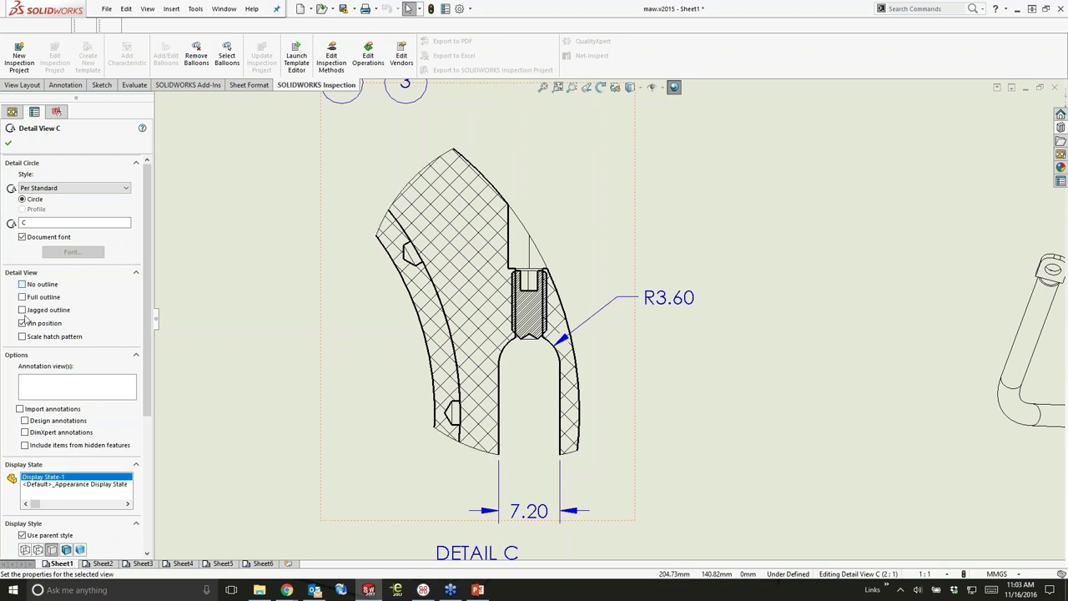
Turn on Jagged outline for Detail View C and inspect the detail's cut edges up close
{"action": "left_click", "coordinate": [23, 310]}
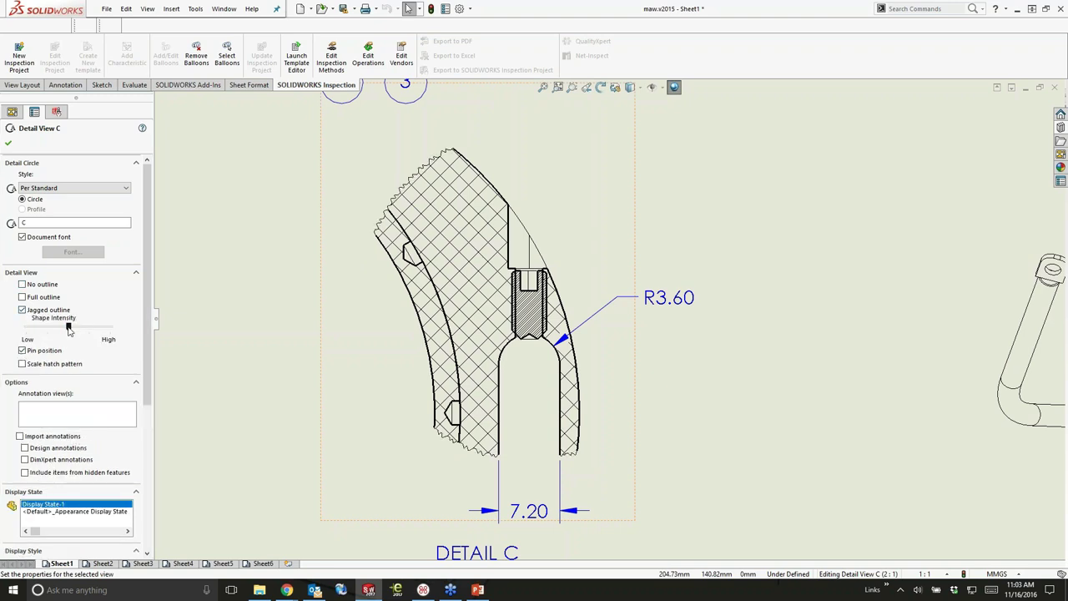
{"action": "scroll", "coordinate": [450, 208], "scroll_direction": "down", "scroll_amount": 3}
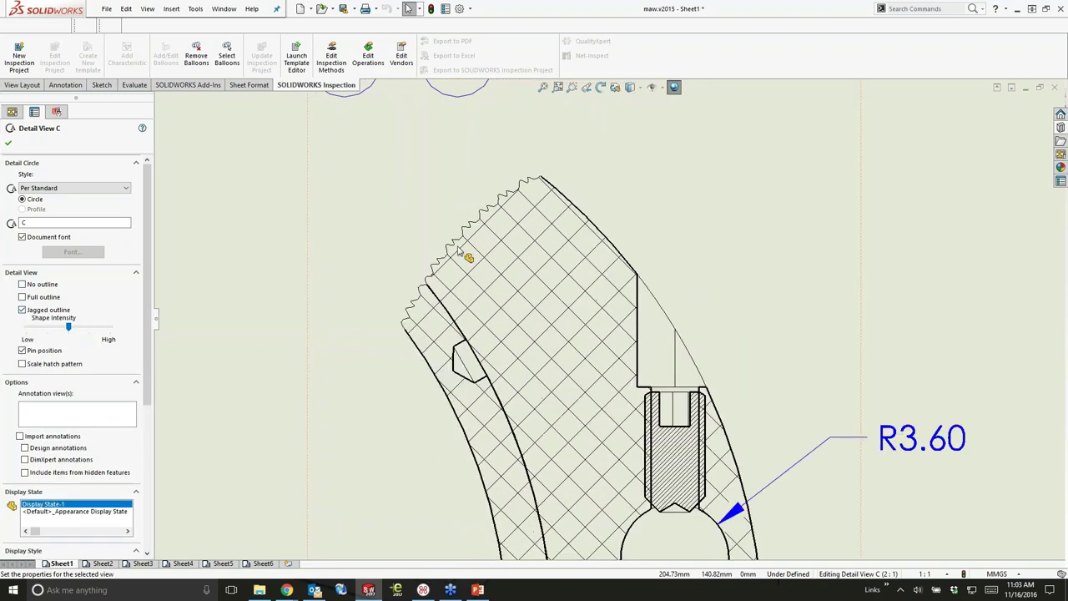
{"action": "scroll", "coordinate": [392, 334], "scroll_direction": "down", "scroll_amount": 1}
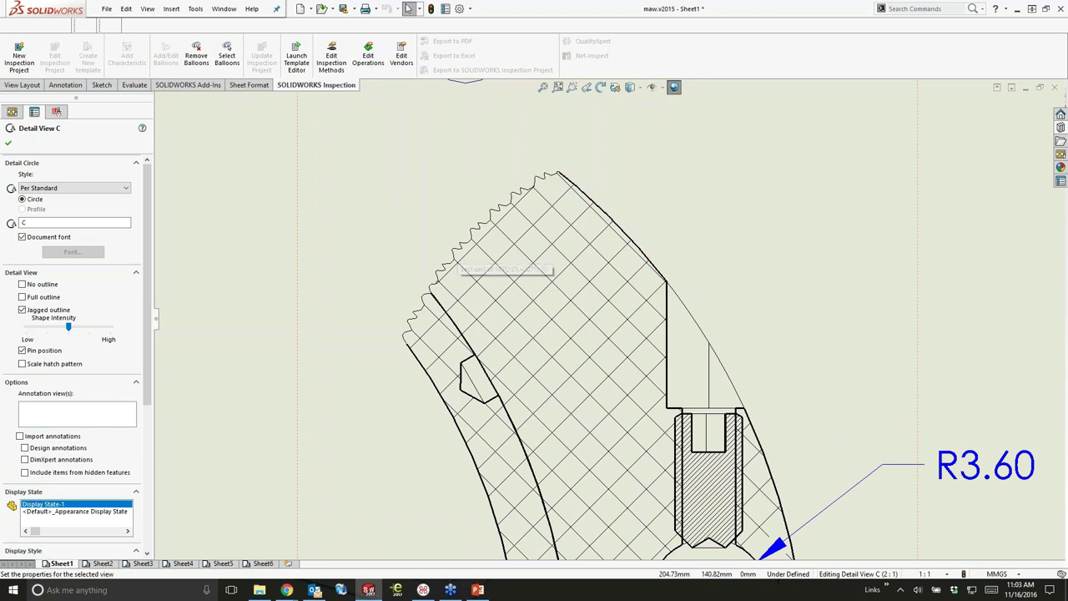
{"action": "scroll", "coordinate": [604, 370], "scroll_direction": "up", "scroll_amount": 3}
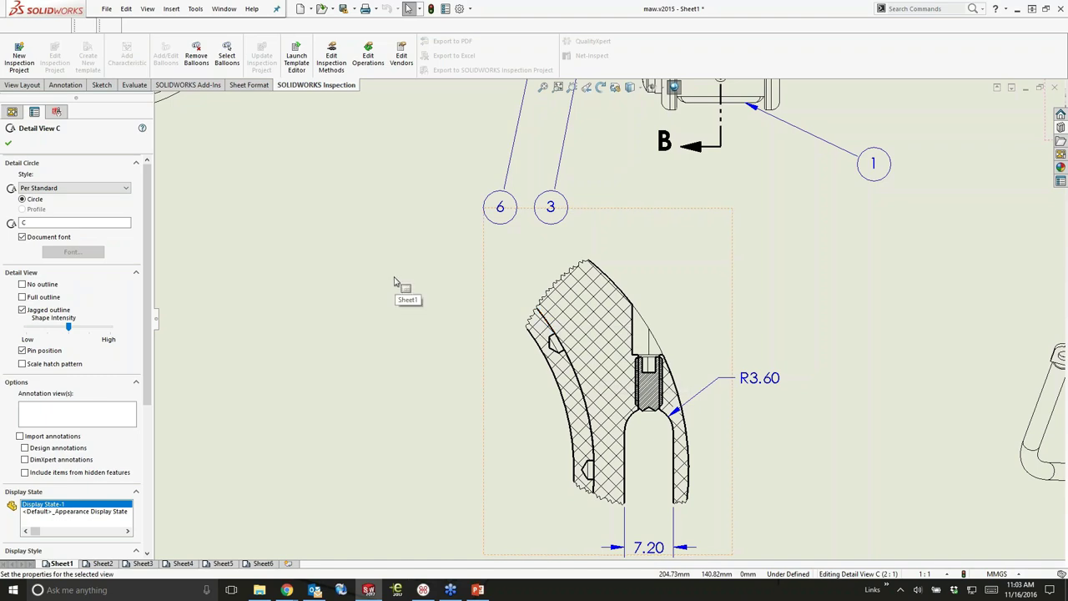
Place an empty note beside the C-shaped view with R42, with leaders to both of its cross-head screws
{"action": "mouse_move", "coordinate": [397, 282]}
{"action": "middle_mouse_down"}
{"action": "mouse_move", "coordinate": [418, 259]}
{"action": "mouse_move", "coordinate": [556, 448]}
{"action": "mouse_move", "coordinate": [718, 555]}
{"action": "middle_mouse_up"}
{"action": "scroll", "coordinate": [835, 213], "scroll_direction": "up", "scroll_amount": 5}
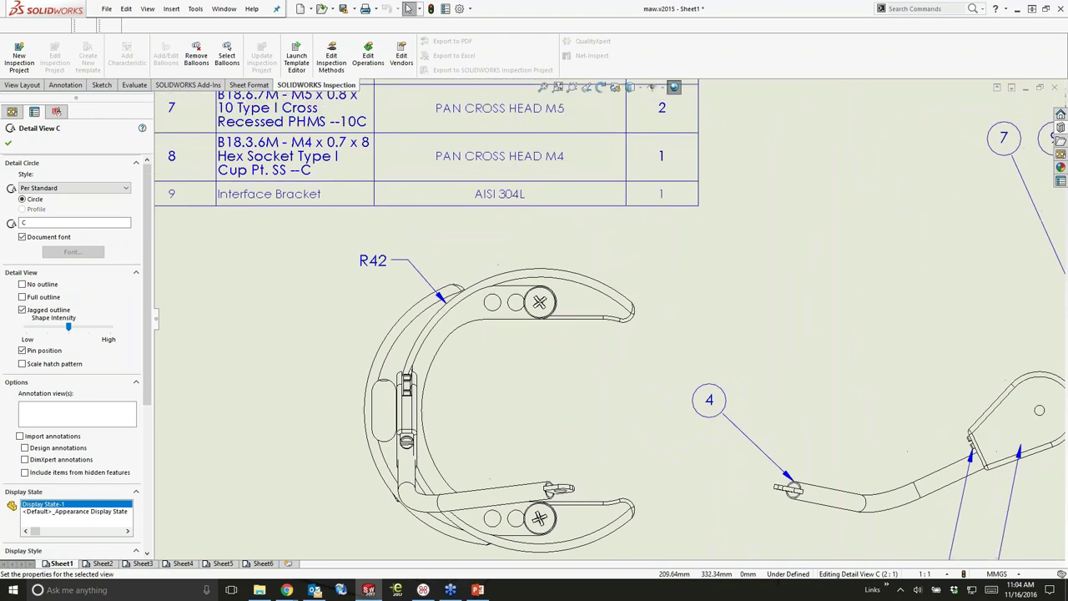
{"action": "scroll", "coordinate": [793, 212], "scroll_direction": "down", "scroll_amount": 2}
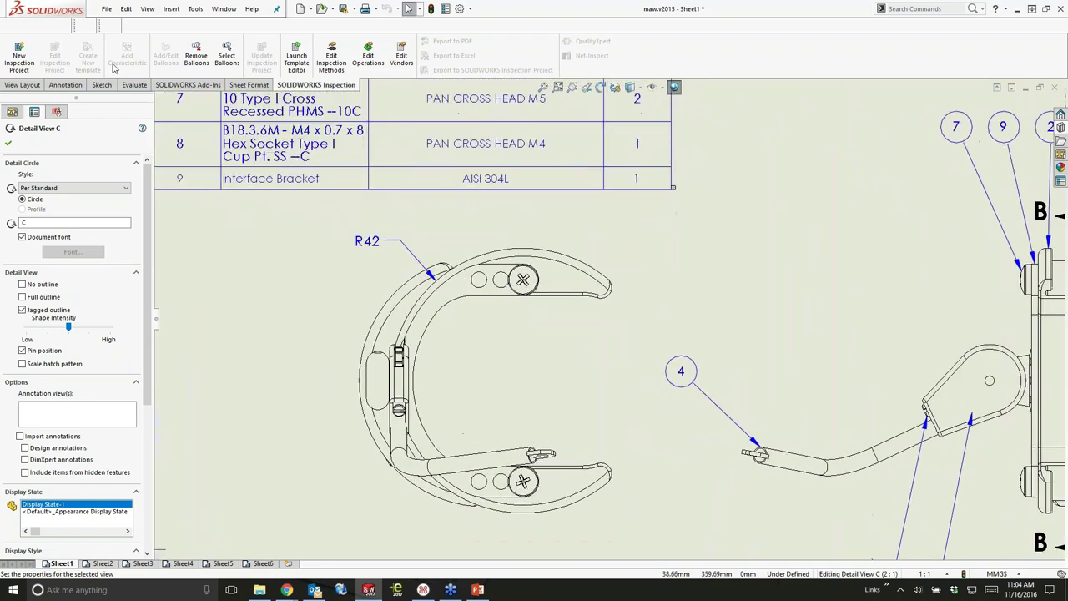
{"action": "left_click", "coordinate": [65, 84]}
{"action": "left_click", "coordinate": [129, 51]}
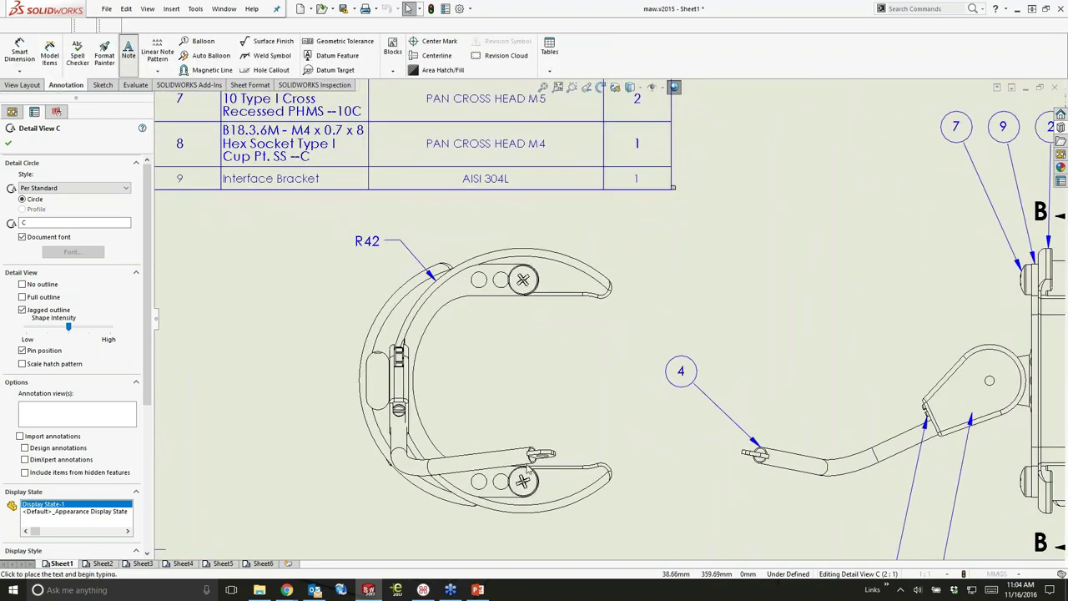
{"action": "left_click", "coordinate": [523, 482]}
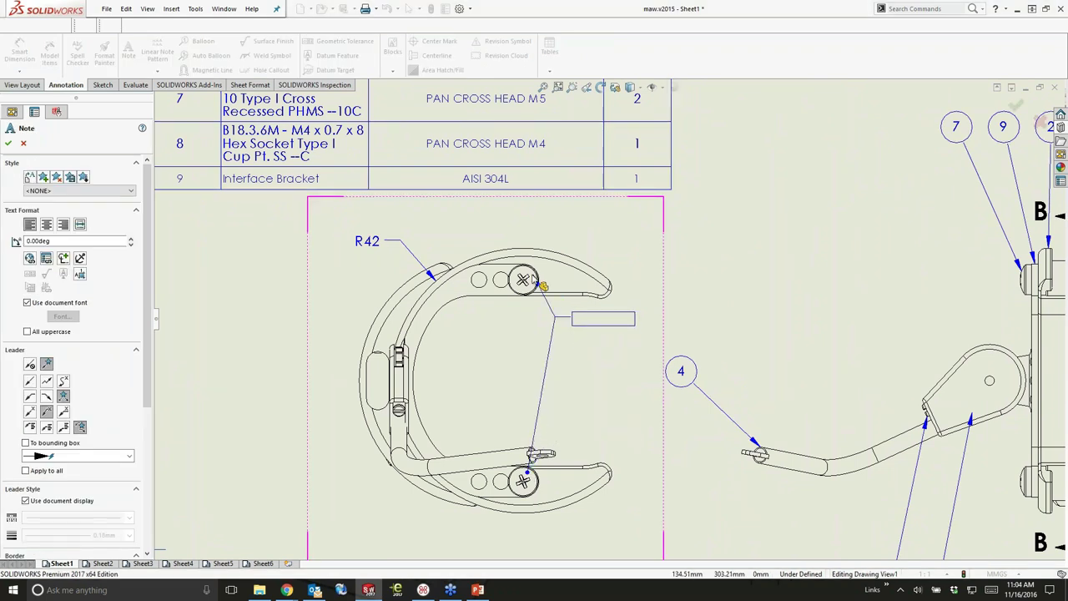
{"action": "left_click", "coordinate": [677, 234]}
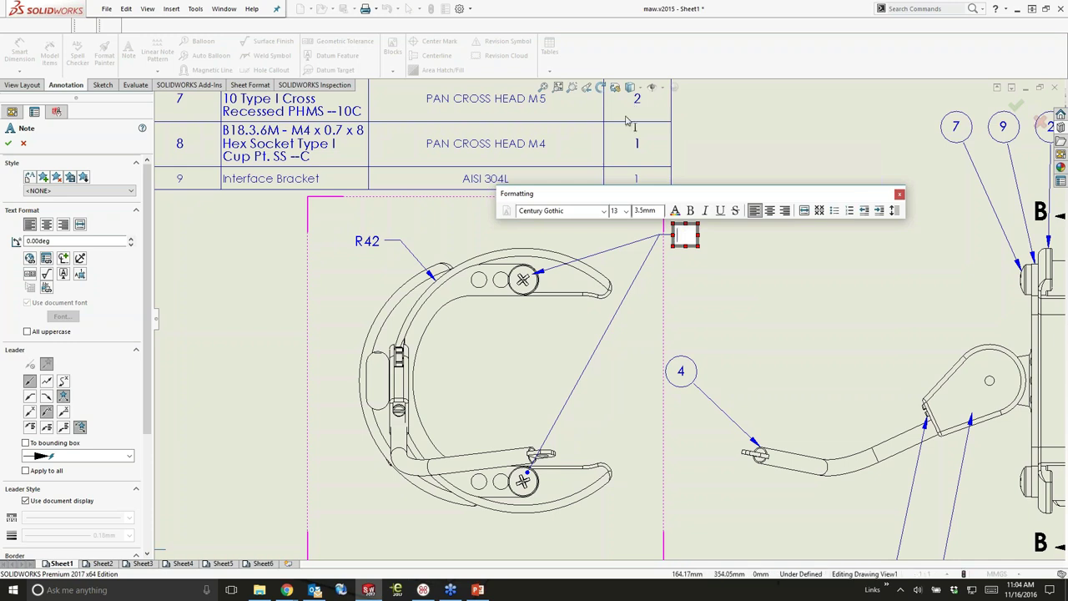
Fill the note with item 7's linked BOM quantity, an X and its linked description, to read 2X PAN CROSS HEAD M5
{"action": "left_click", "coordinate": [46, 288]}
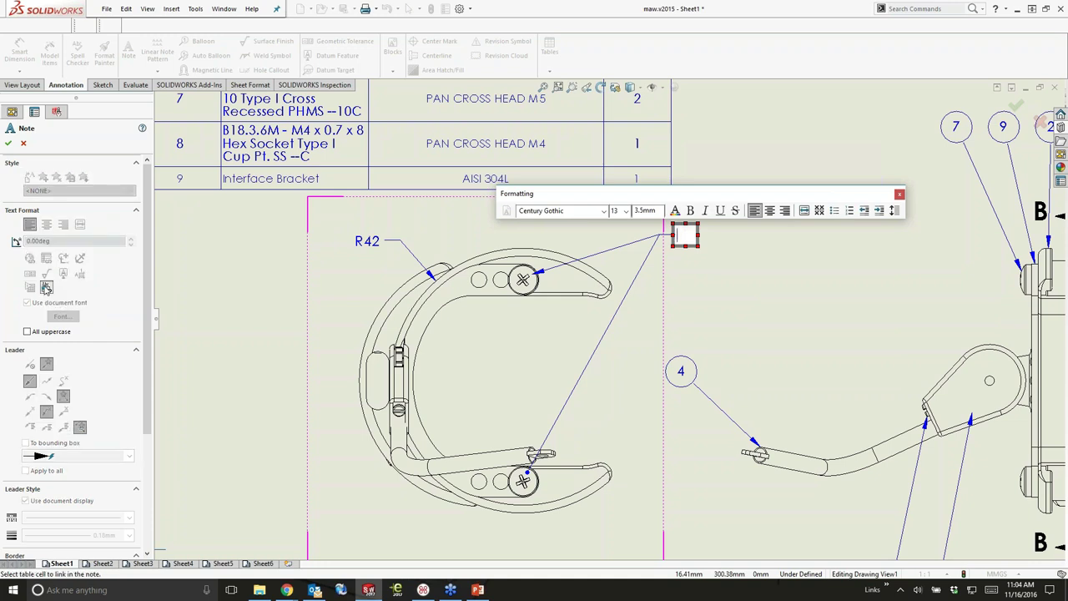
{"action": "left_click", "coordinate": [639, 111]}
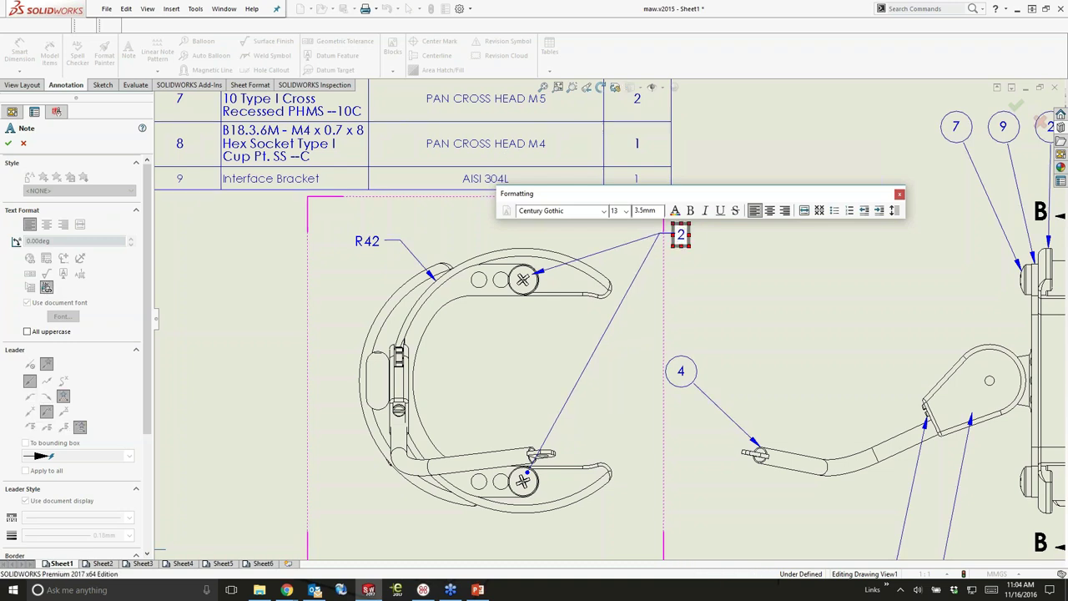
{"action": "type", "text": "X"}
{"action": "left_click", "coordinate": [471, 107]}
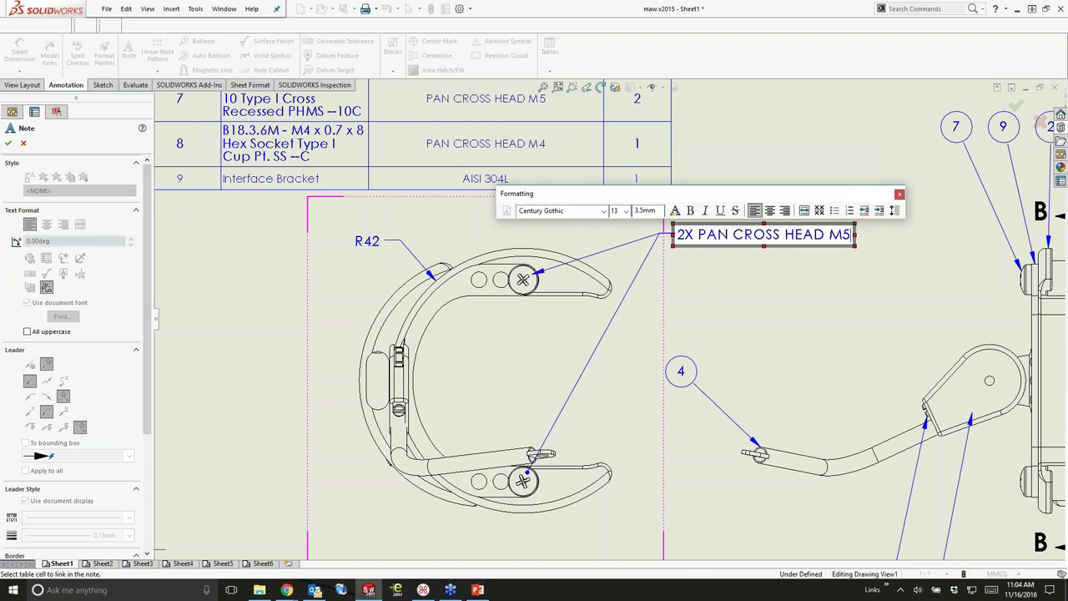
{"action": "left_click", "coordinate": [9, 143]}
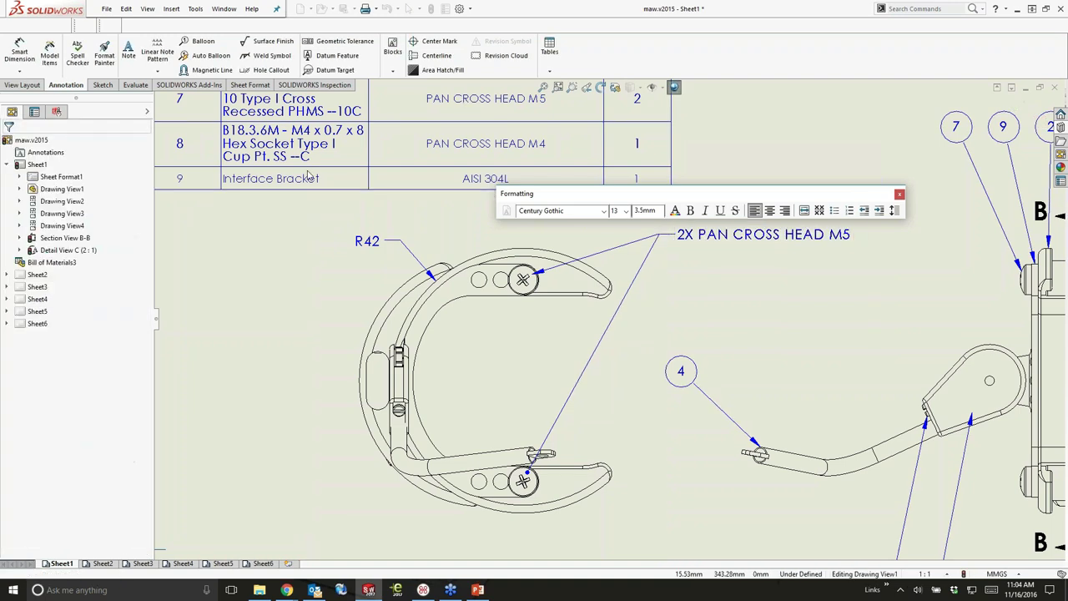
Reposition the screw note slightly closer to the C-shaped view
{"action": "middle_click_drag", "start_coordinate": [704, 242], "coordinate": [668, 261]}
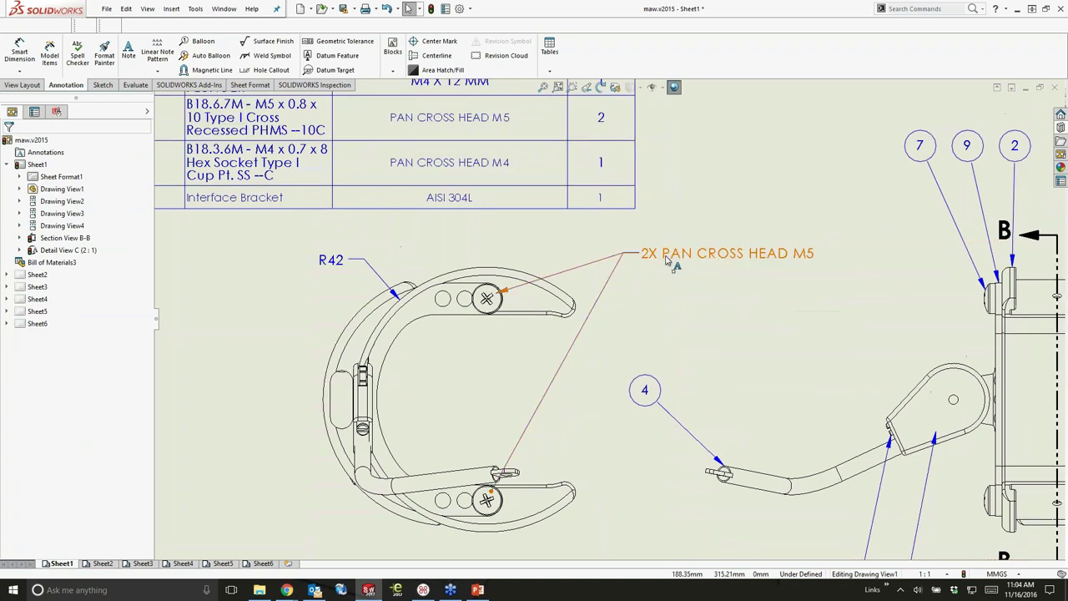
{"action": "left_click_drag", "start_coordinate": [667, 261], "coordinate": [658, 268]}
{"action": "left_click", "coordinate": [674, 187]}
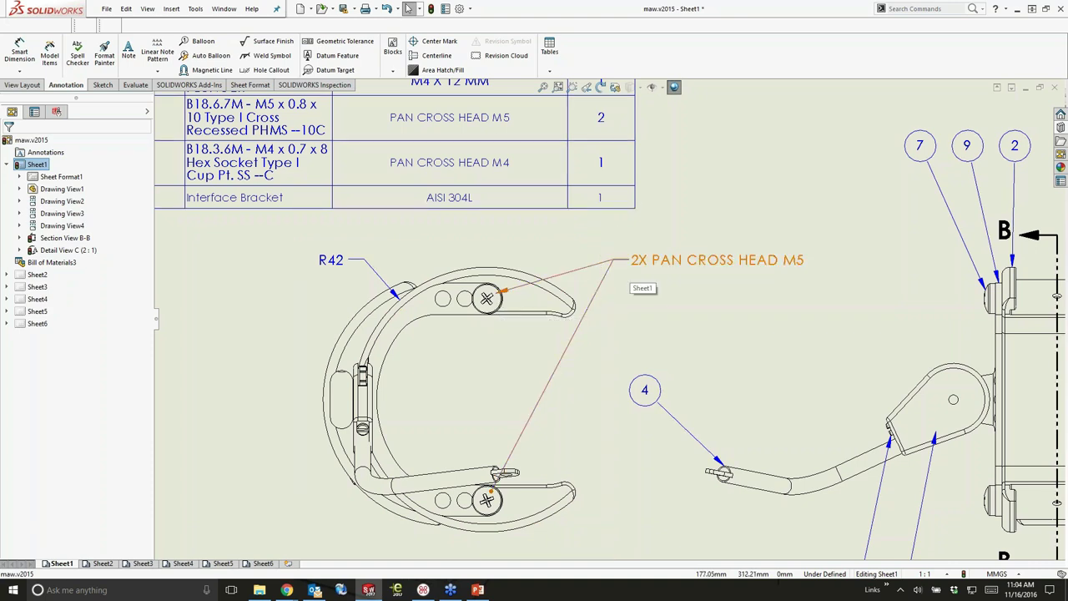
Extend item 7's description in the bill of materials to PAN CROSS HEAD M5 X 20 LONG
{"action": "double_click", "coordinate": [512, 121]}
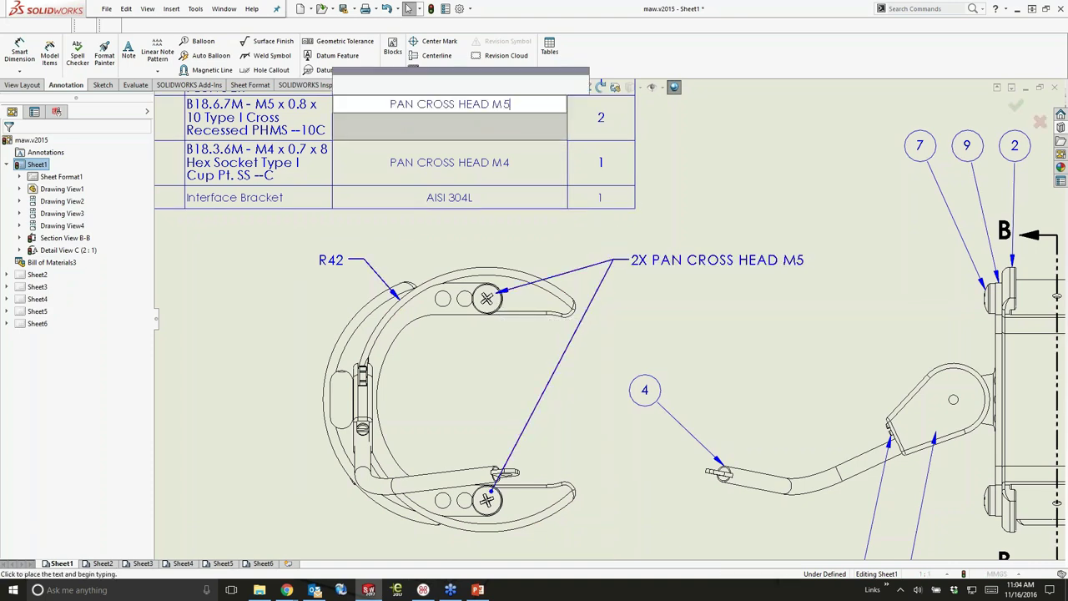
{"action": "type", "text": "X 20 LONG"}
{"action": "left_click", "coordinate": [771, 200]}
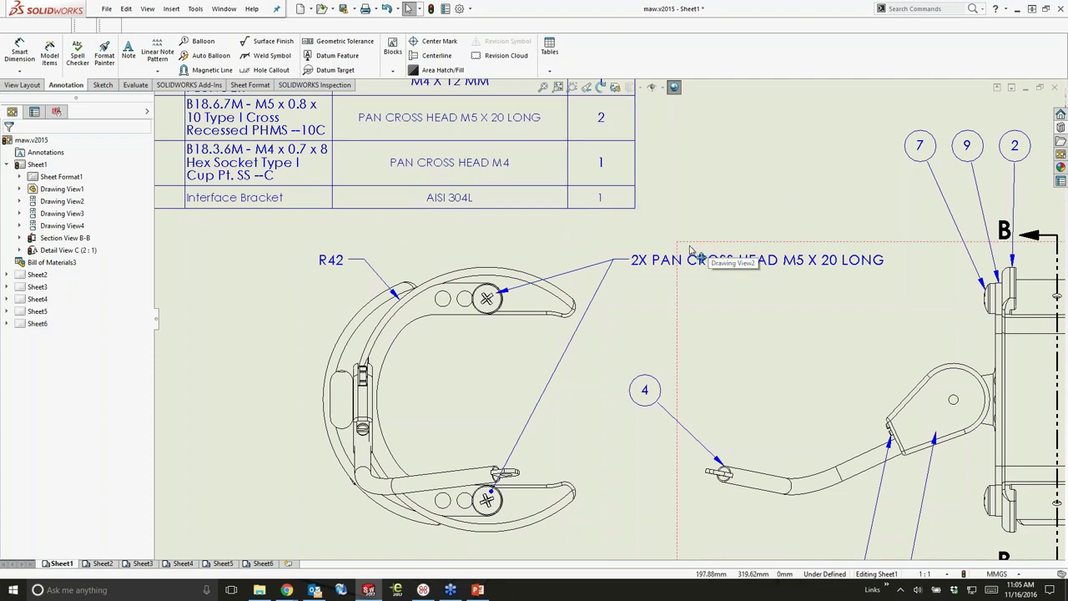
Review the whole of Sheet1 and examine the title blocks on Sheet1 and Sheet2
{"action": "key", "text": "z"}
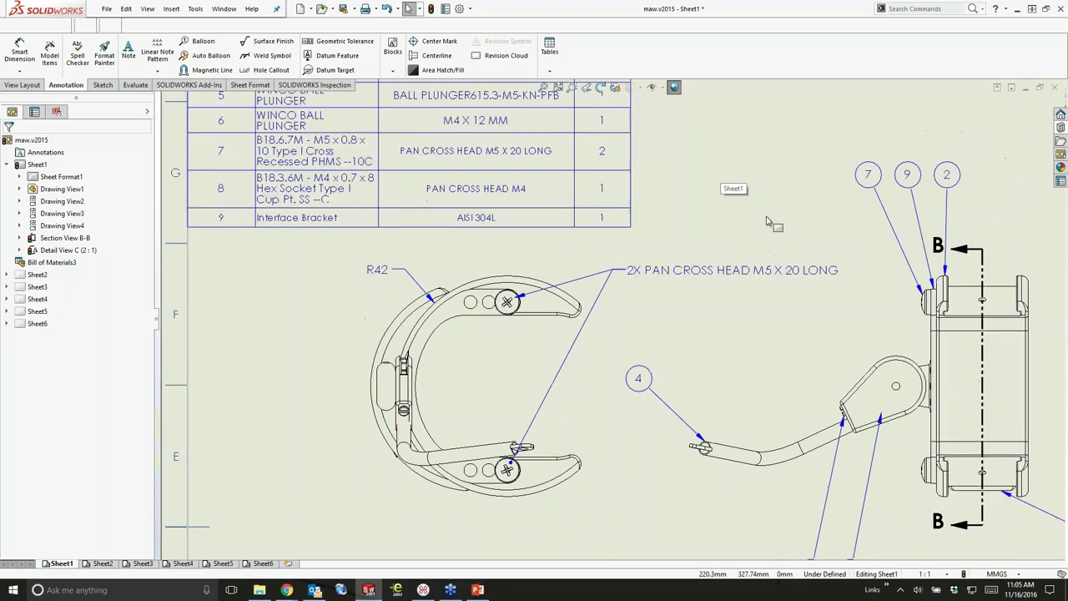
{"action": "middle_click_drag", "start_coordinate": [762, 228], "coordinate": [657, 190]}
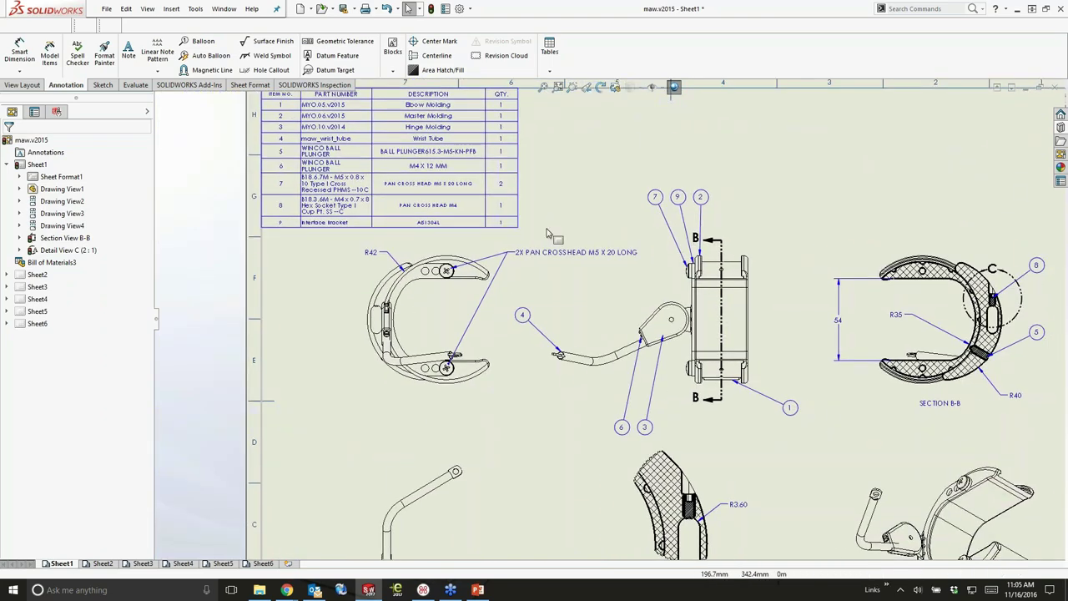
{"action": "key", "text": "f"}
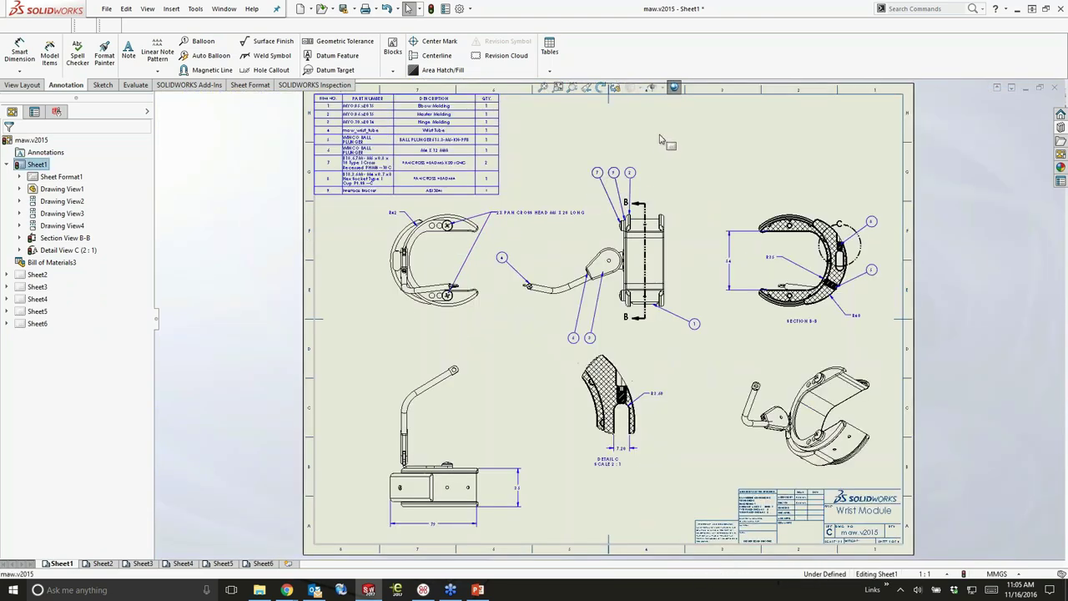
{"action": "scroll", "coordinate": [784, 466], "scroll_direction": "down", "scroll_amount": 5}
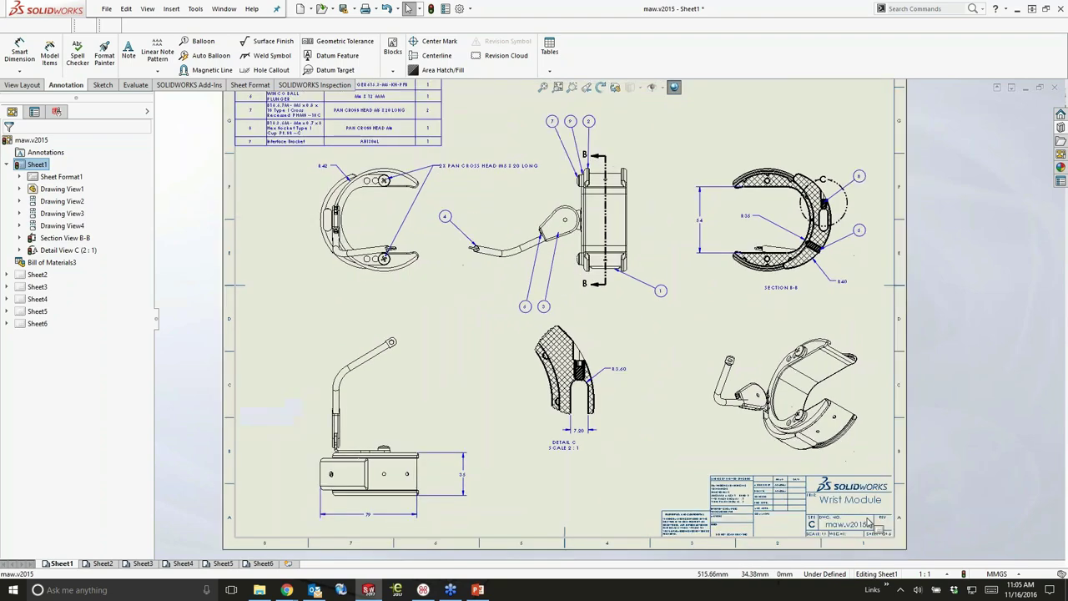
{"action": "scroll", "coordinate": [784, 466], "scroll_direction": "down", "scroll_amount": 1}
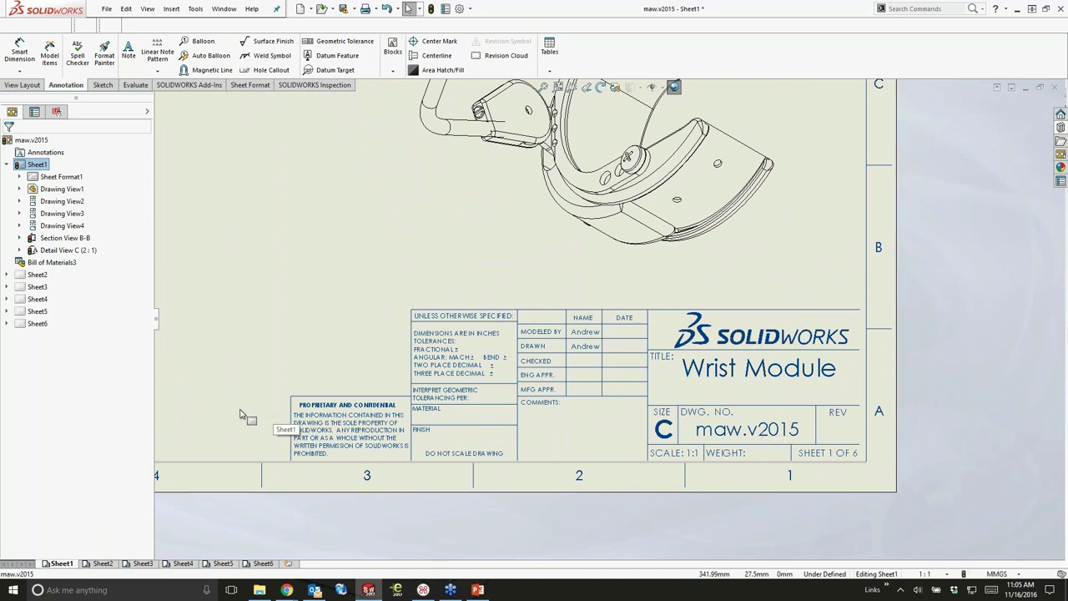
{"action": "left_click", "coordinate": [112, 561]}
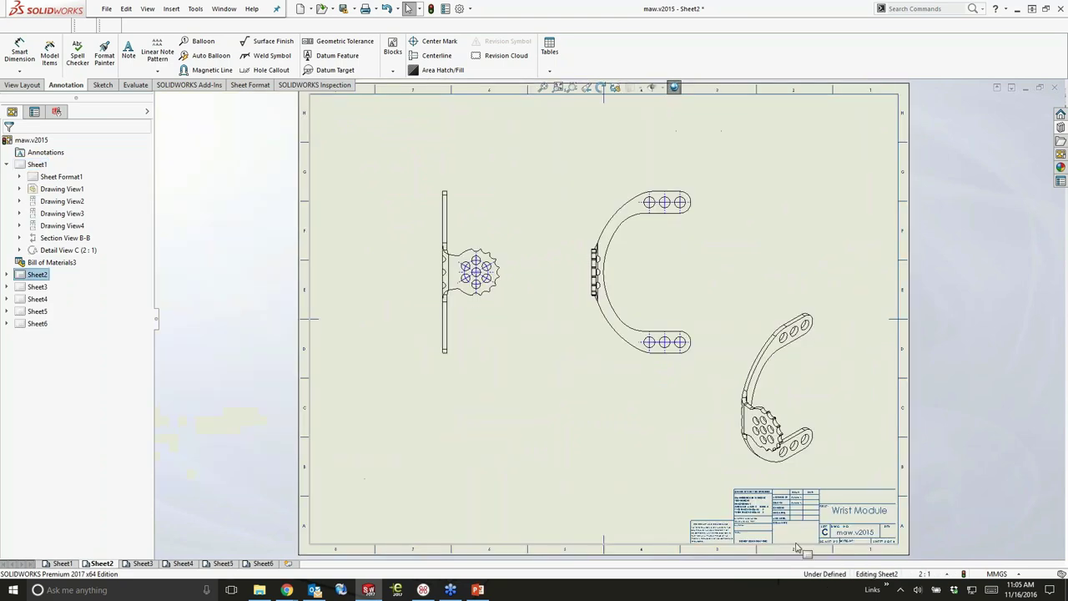
{"action": "scroll", "coordinate": [847, 543], "scroll_direction": "down", "scroll_amount": 4}
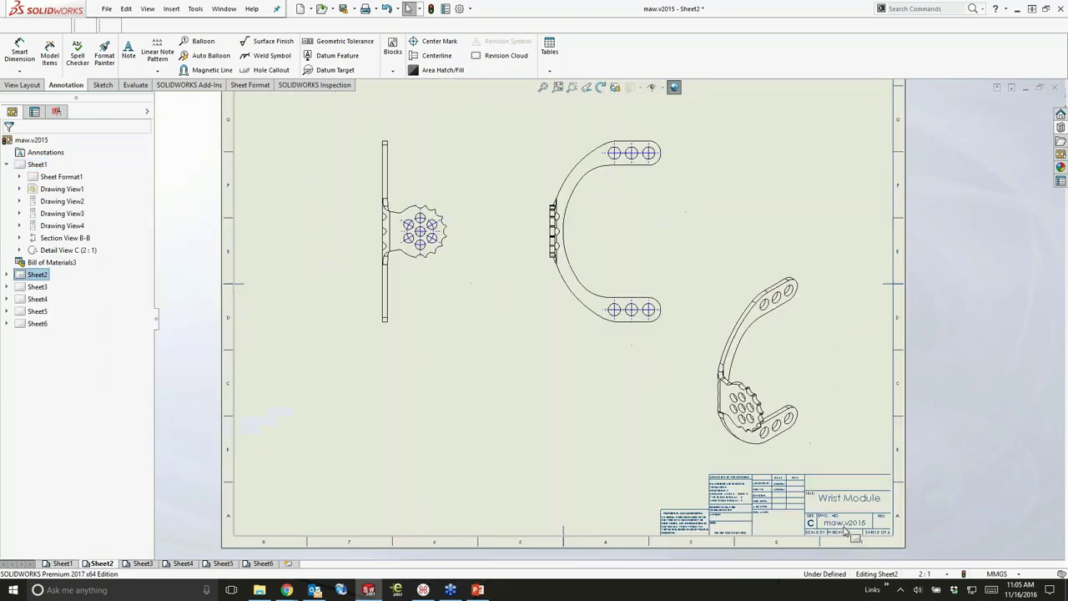
{"action": "scroll", "coordinate": [792, 467], "scroll_direction": "down", "scroll_amount": 2}
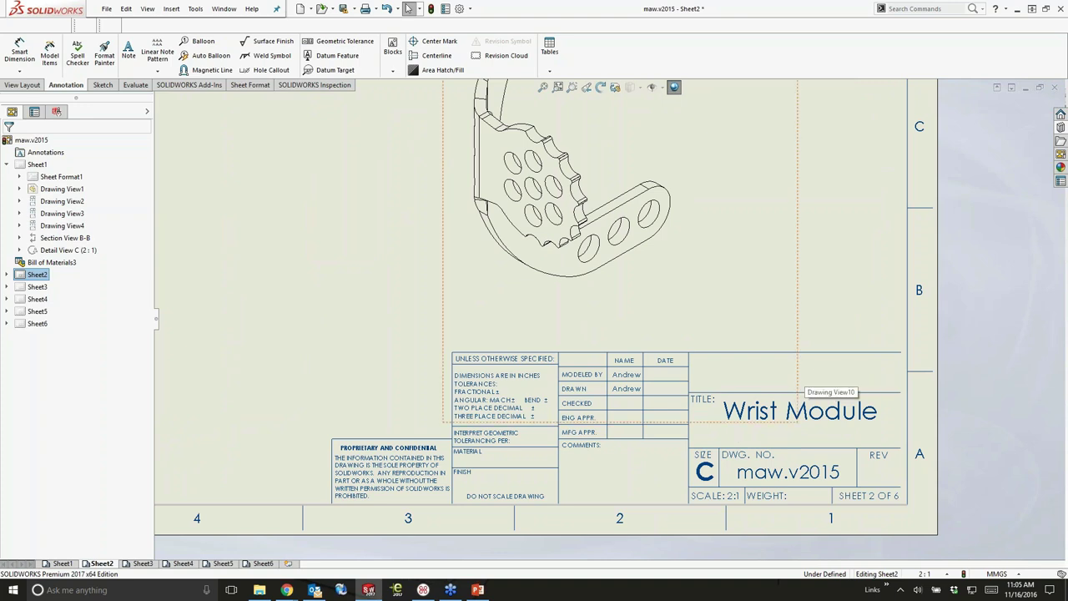
Look through Sheet3, Sheet4, Sheet5 and Sheet6 to compare their sheet formats
{"action": "left_click", "coordinate": [142, 564]}
{"action": "mouse_move", "coordinate": [178, 568]}
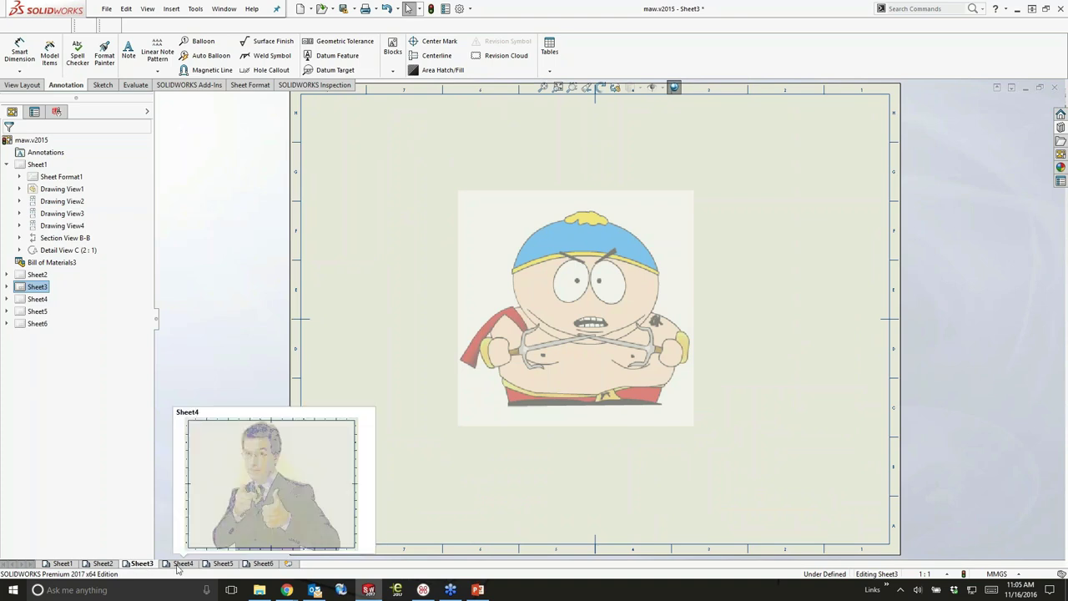
{"action": "left_click", "coordinate": [179, 565]}
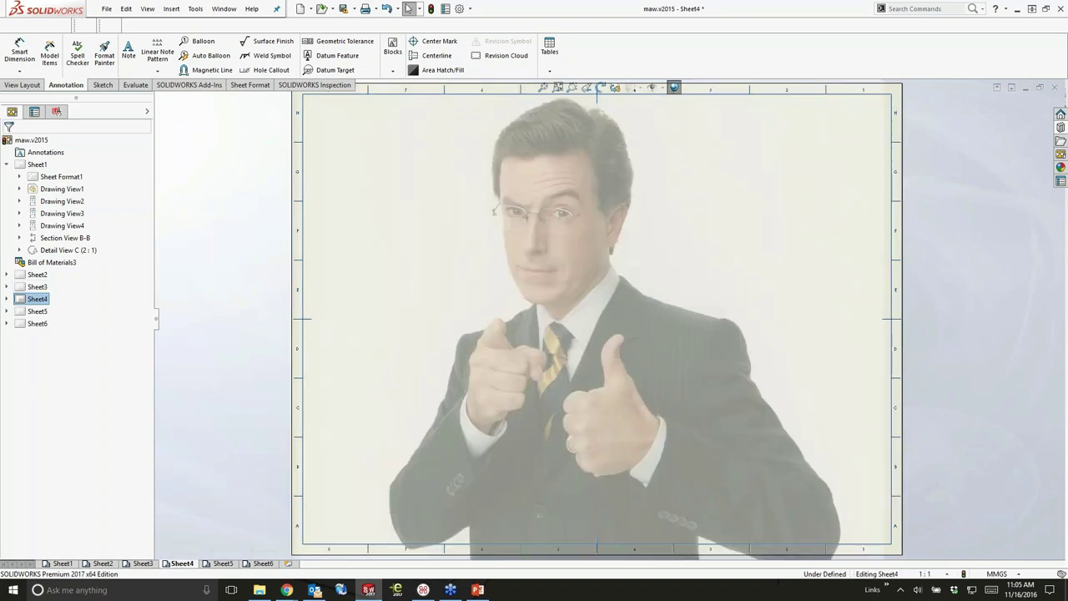
{"action": "left_click", "coordinate": [221, 564]}
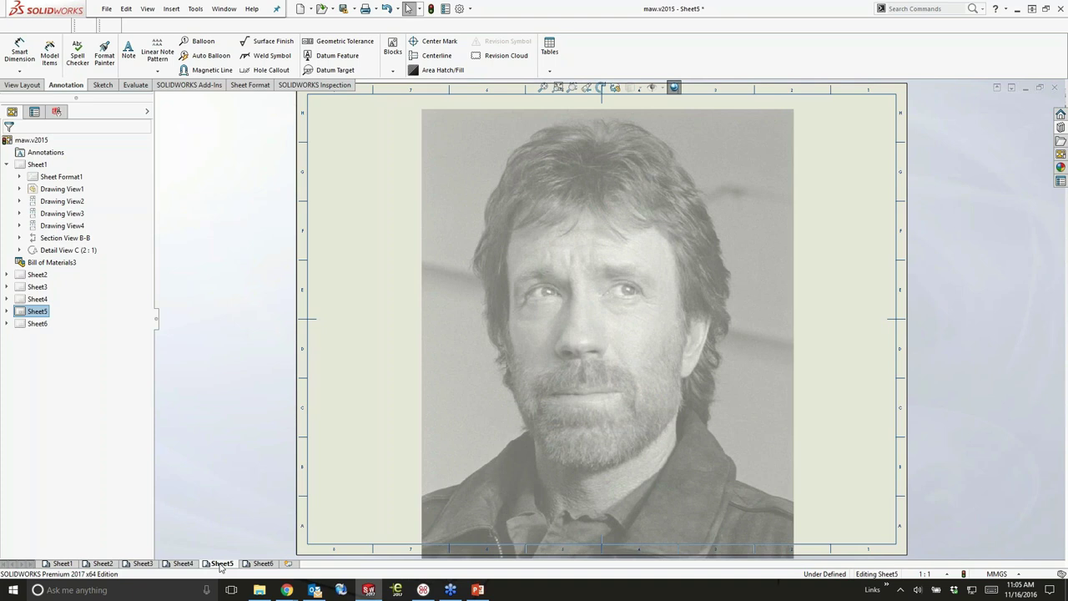
{"action": "mouse_move", "coordinate": [256, 565]}
{"action": "left_click", "coordinate": [257, 564]}
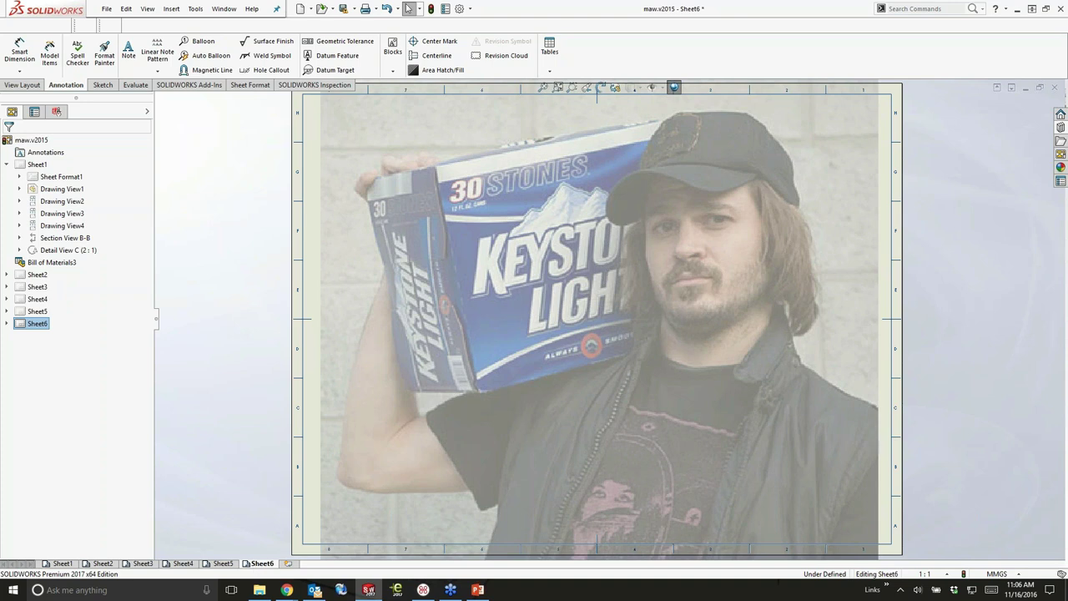
Apply the c - landscape sw2016 sheet format to all sheets, Sheet1 through Sheet6, in the sheet properties
{"action": "right_click", "coordinate": [341, 354]}
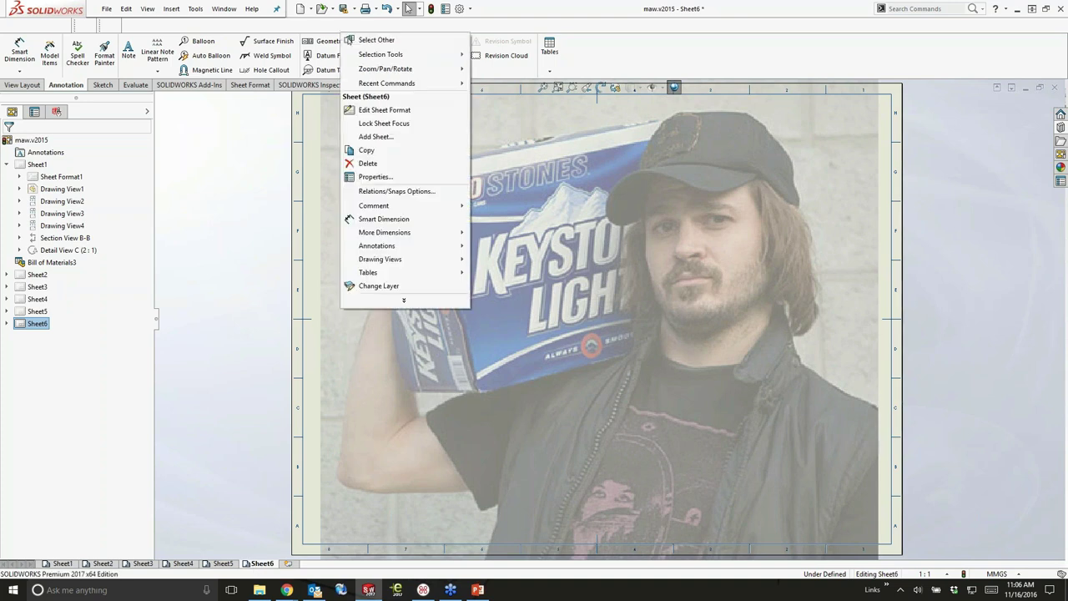
{"action": "left_click", "coordinate": [395, 178]}
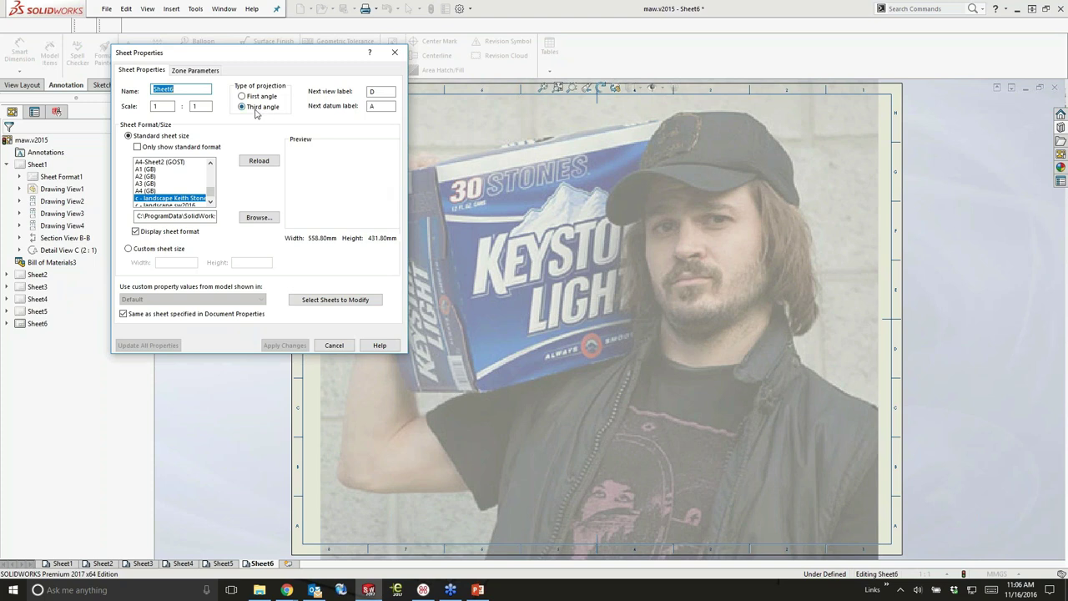
{"action": "scroll", "coordinate": [203, 195], "scroll_direction": "down", "scroll_amount": 1}
{"action": "left_click", "coordinate": [190, 201]}
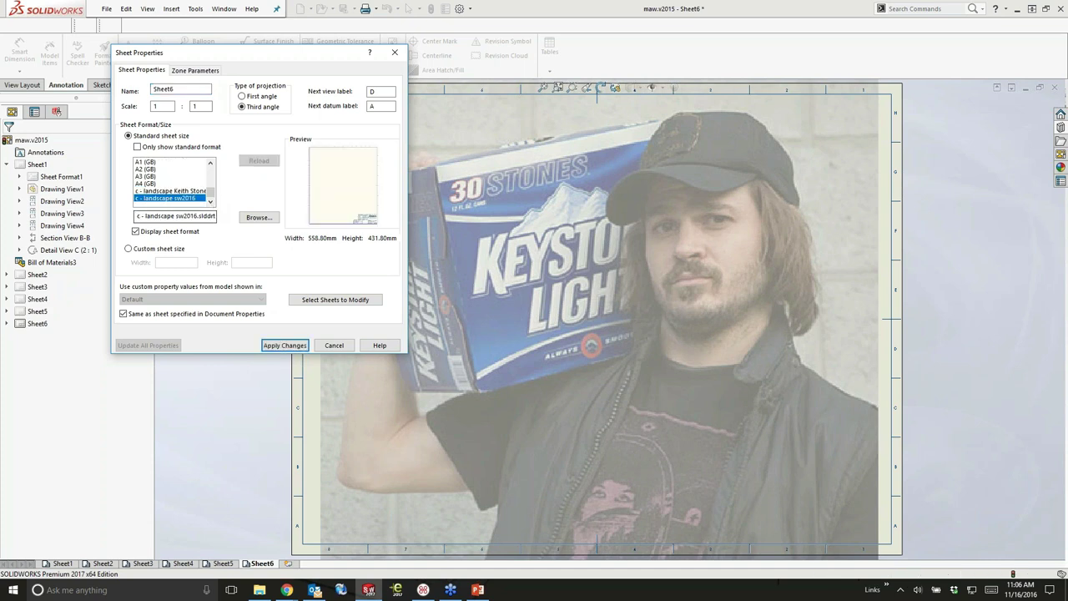
{"action": "left_click", "coordinate": [314, 302]}
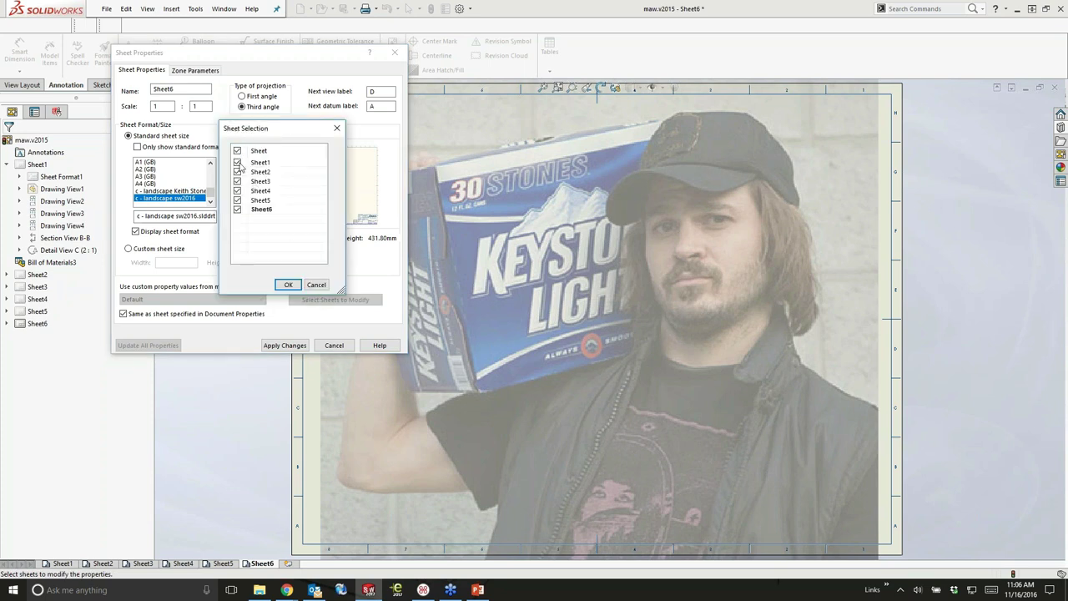
{"action": "left_click", "coordinate": [288, 284]}
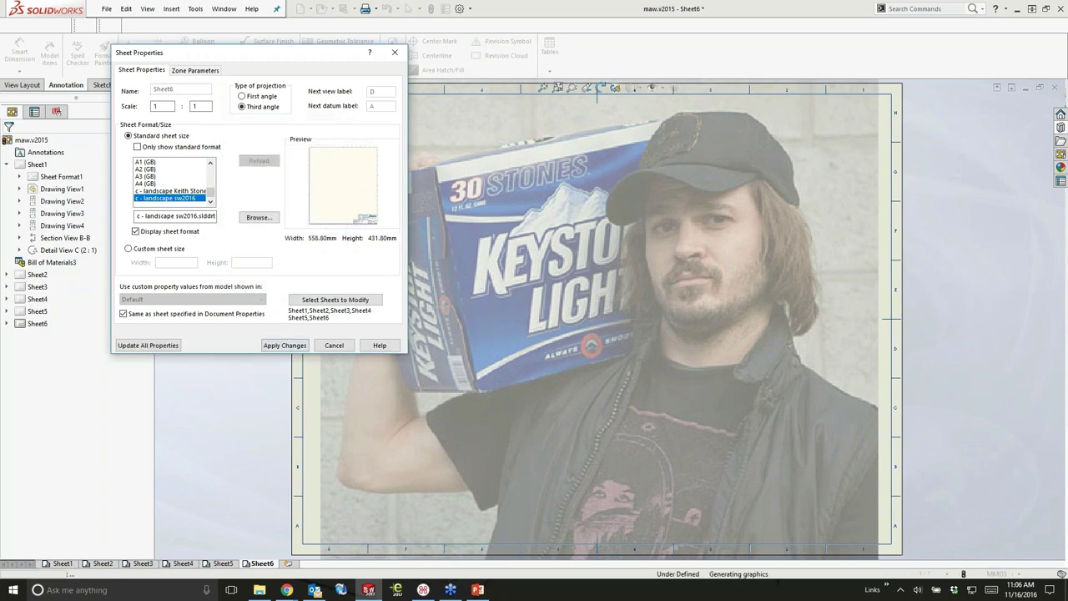
{"action": "key", "text": "Return"}
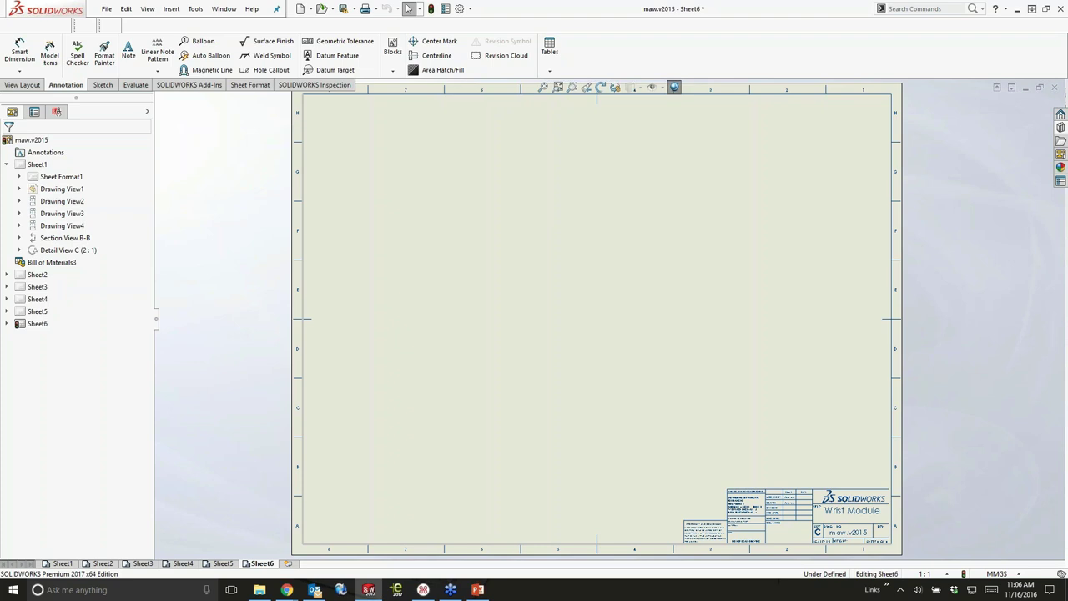
Close the maw.v2015 drawing without saving and open the recent drawing 104696 - A
{"action": "left_click", "coordinate": [353, 327]}
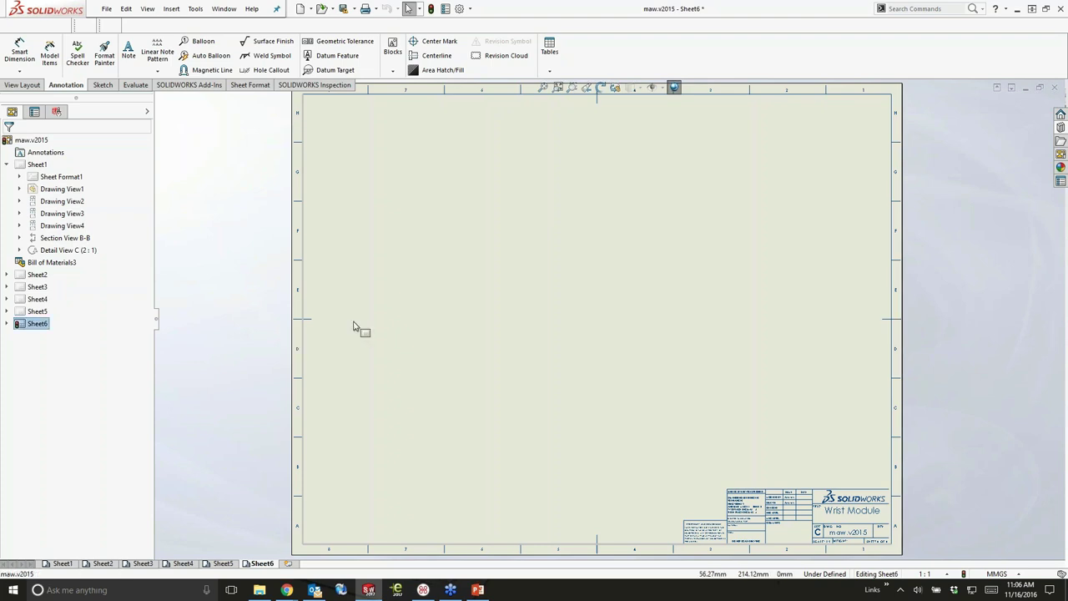
{"action": "left_click", "coordinate": [1058, 93]}
{"action": "left_click", "coordinate": [282, 235]}
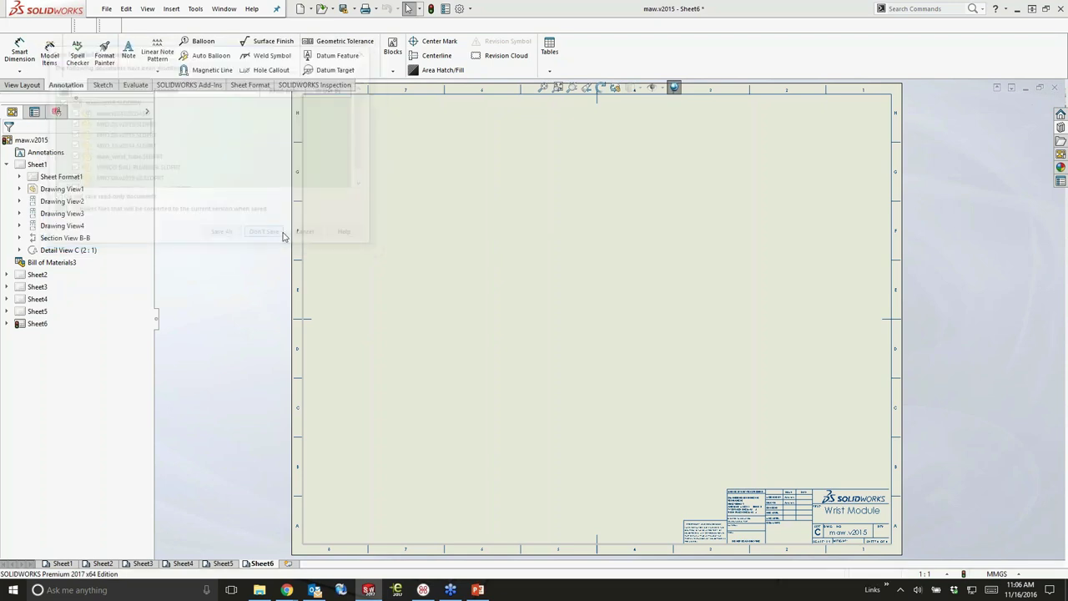
{"action": "key", "text": "r"}
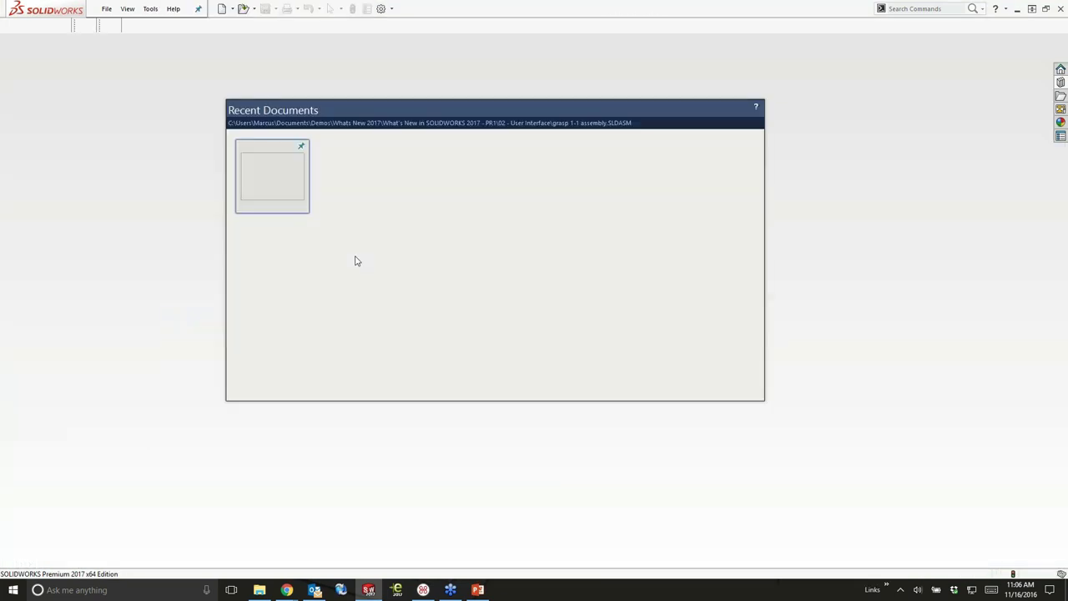
{"action": "left_click", "coordinate": [539, 261]}
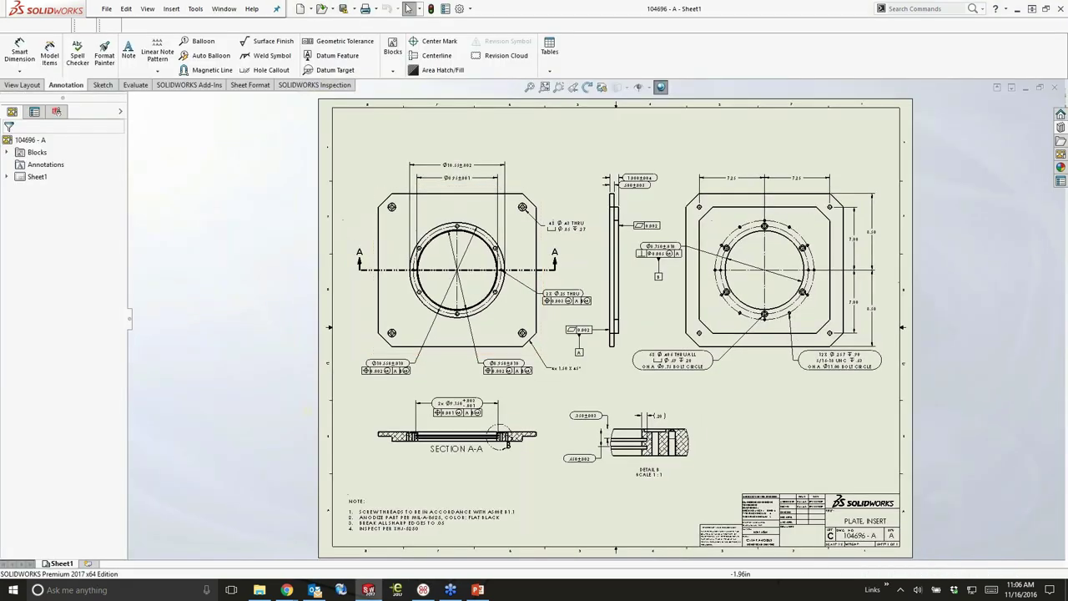
Create a SOLIDWORKS Inspection project from the Default.swidot template with automatic extraction and Lock Balloons enabled
{"action": "left_click", "coordinate": [316, 86]}
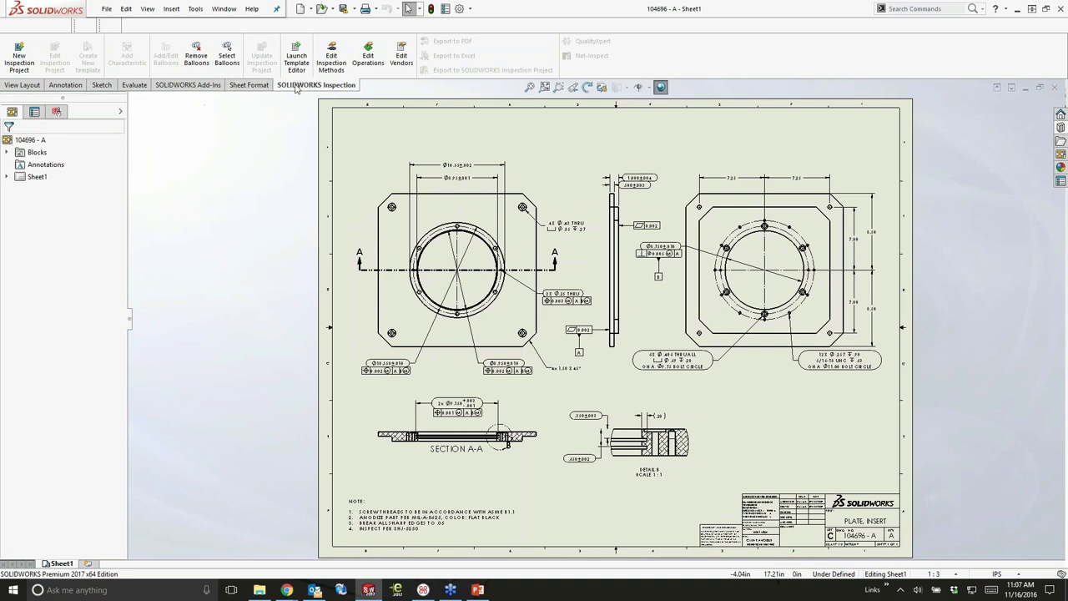
{"action": "left_click", "coordinate": [20, 60]}
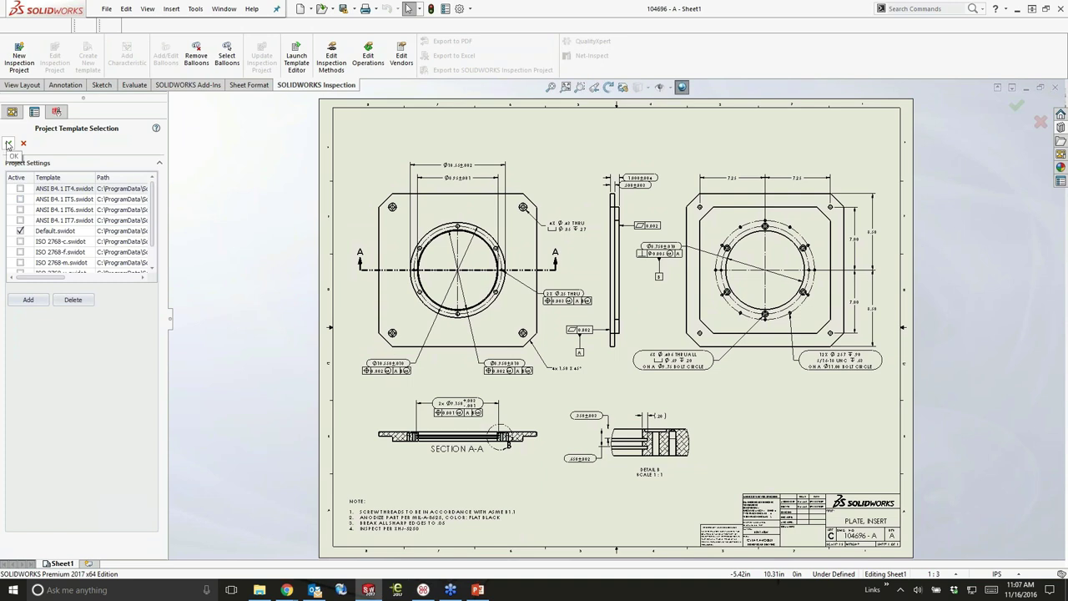
{"action": "left_click", "coordinate": [8, 145]}
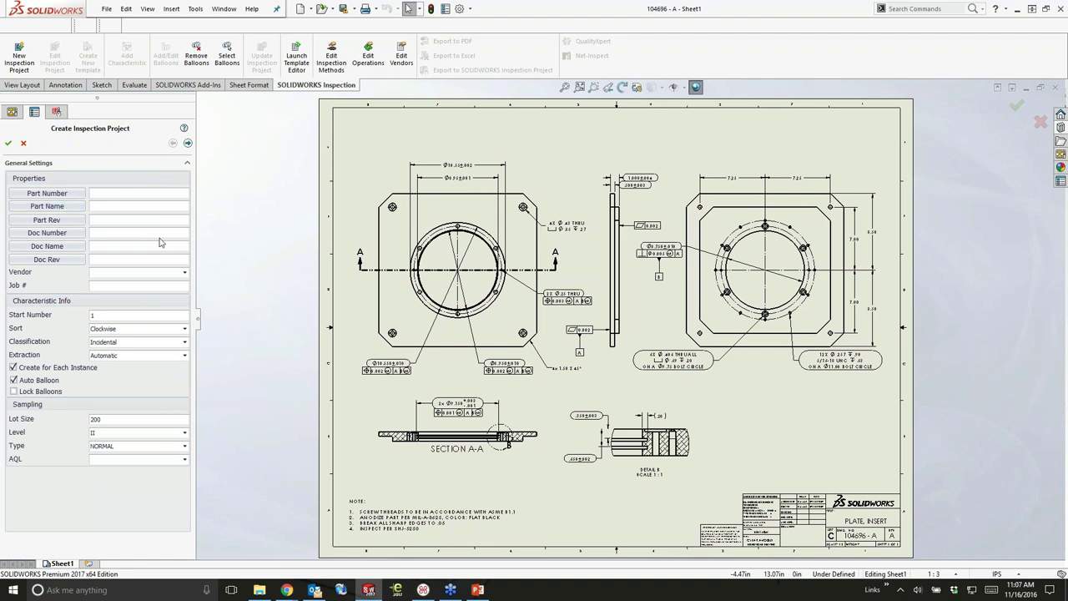
{"action": "left_click", "coordinate": [14, 392]}
{"action": "left_click", "coordinate": [8, 143]}
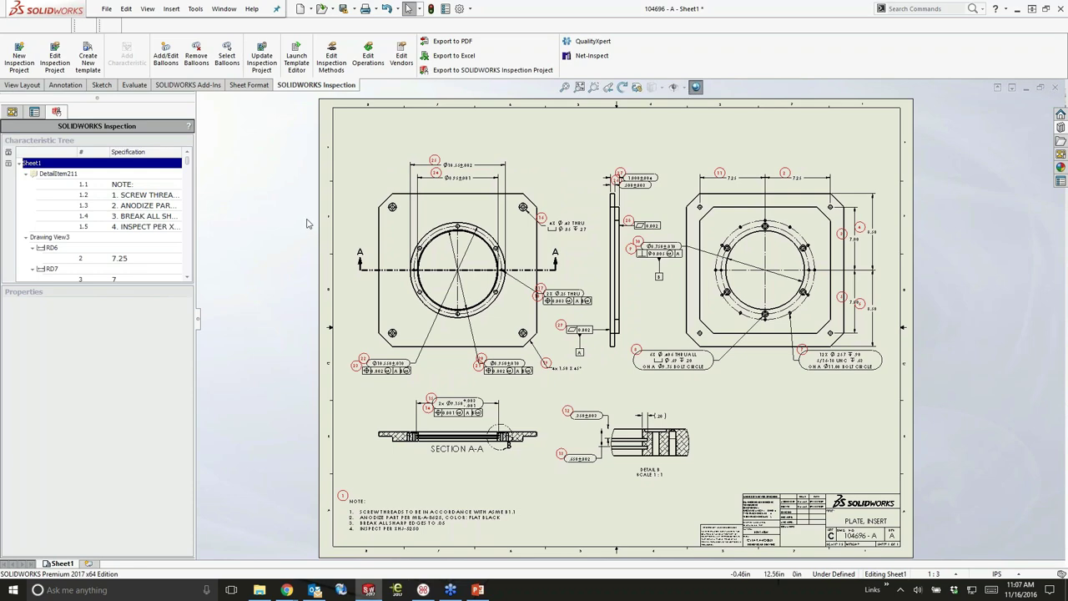
Deselect the Ø8.95±.001 dimension above the plate view from the inspection characteristics to remove its balloon
{"action": "scroll", "coordinate": [457, 180], "scroll_direction": "down", "scroll_amount": 4}
{"action": "scroll", "coordinate": [534, 244], "scroll_direction": "down", "scroll_amount": 4}
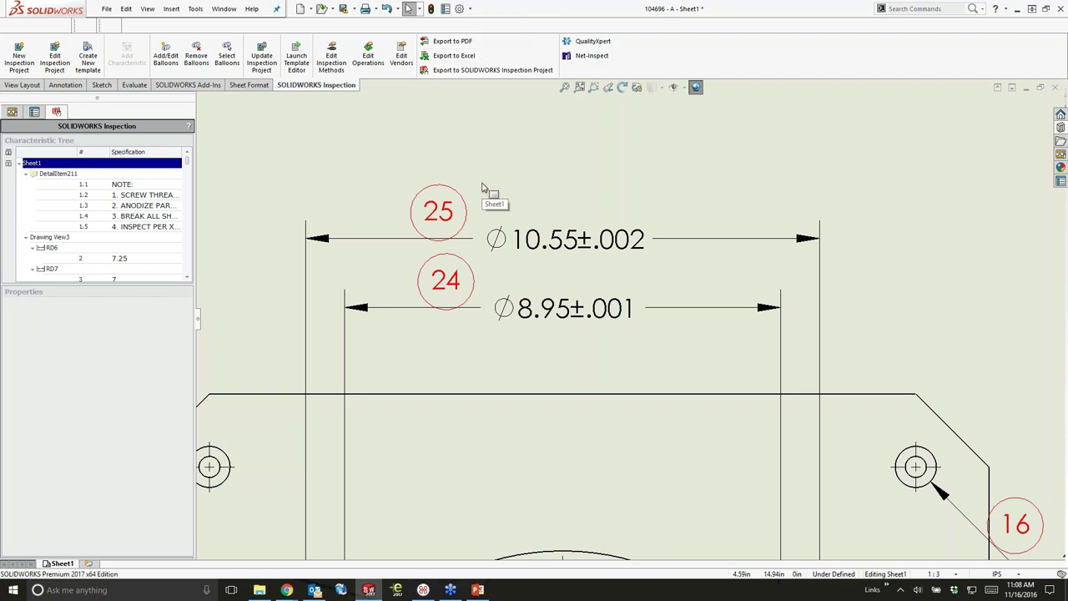
{"action": "left_click", "coordinate": [558, 310]}
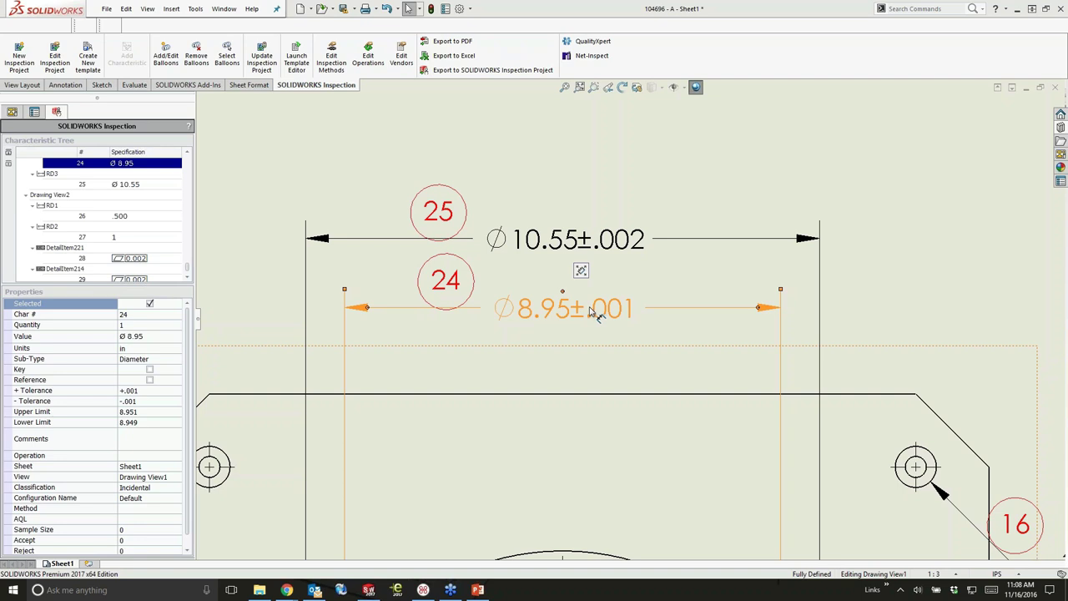
{"action": "left_click", "coordinate": [149, 303]}
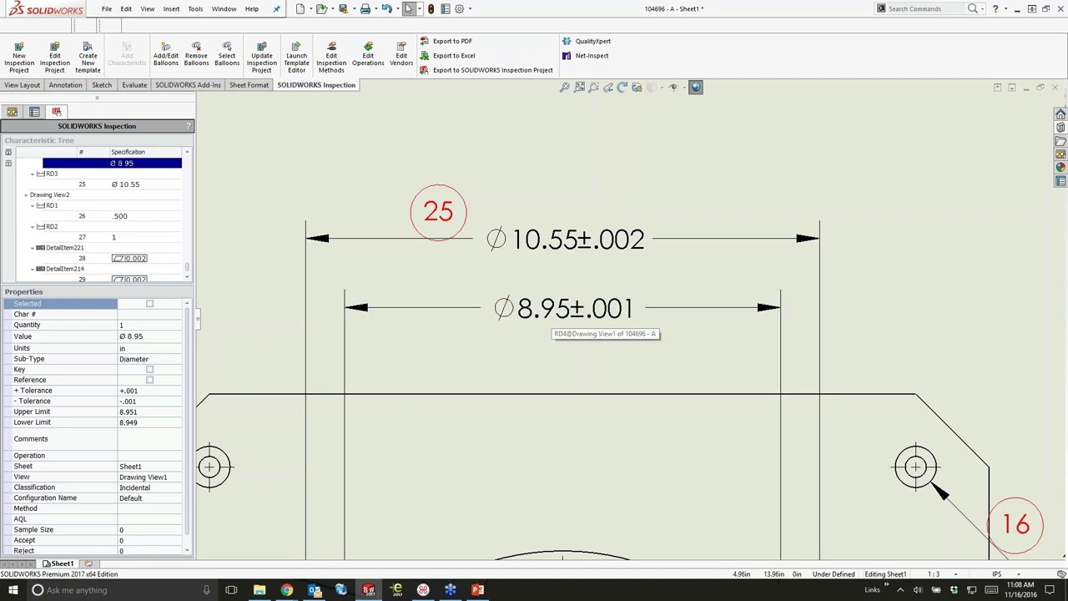
Delete the Ø10.55±.002 dimension above the plate view and check its entry in the inspection characteristic tree
{"action": "scroll", "coordinate": [538, 328], "scroll_direction": "up", "scroll_amount": 3}
{"action": "left_click", "coordinate": [583, 261]}
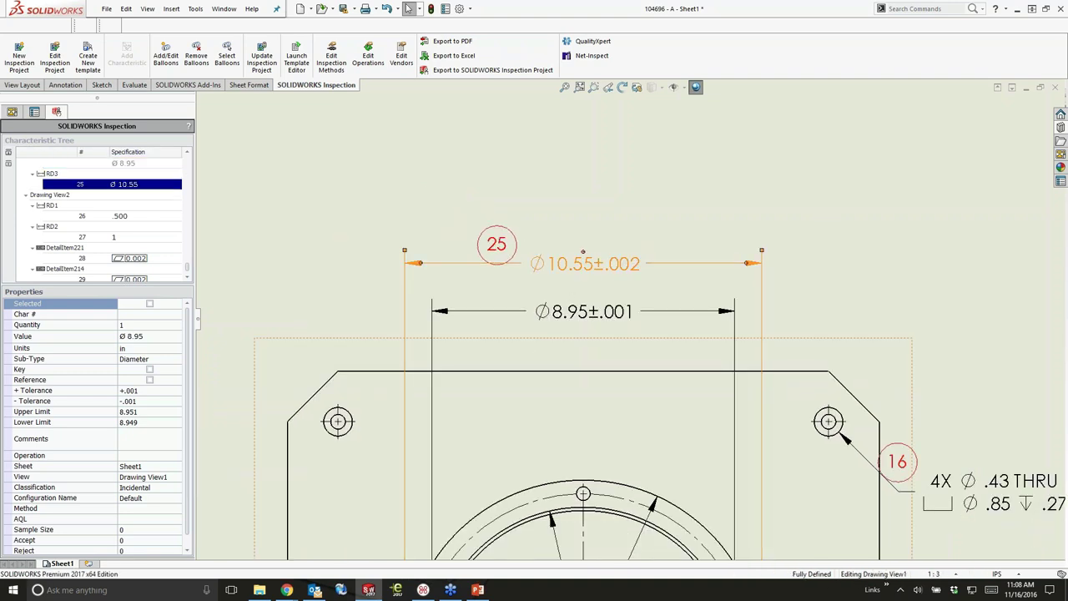
{"action": "key", "text": "Delete"}
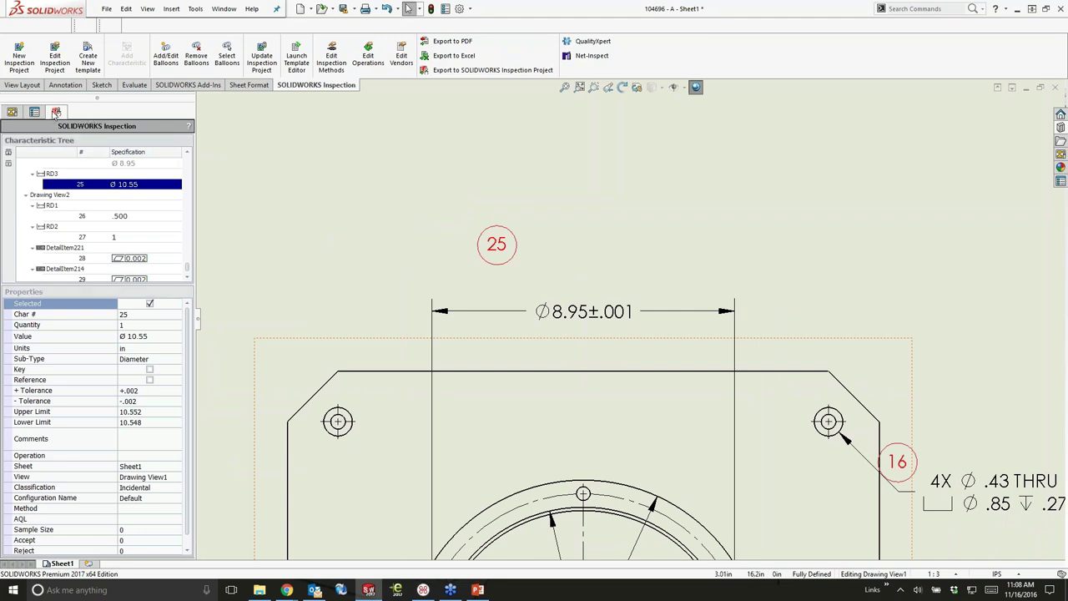
{"action": "left_click", "coordinate": [13, 113]}
{"action": "left_click", "coordinate": [56, 111]}
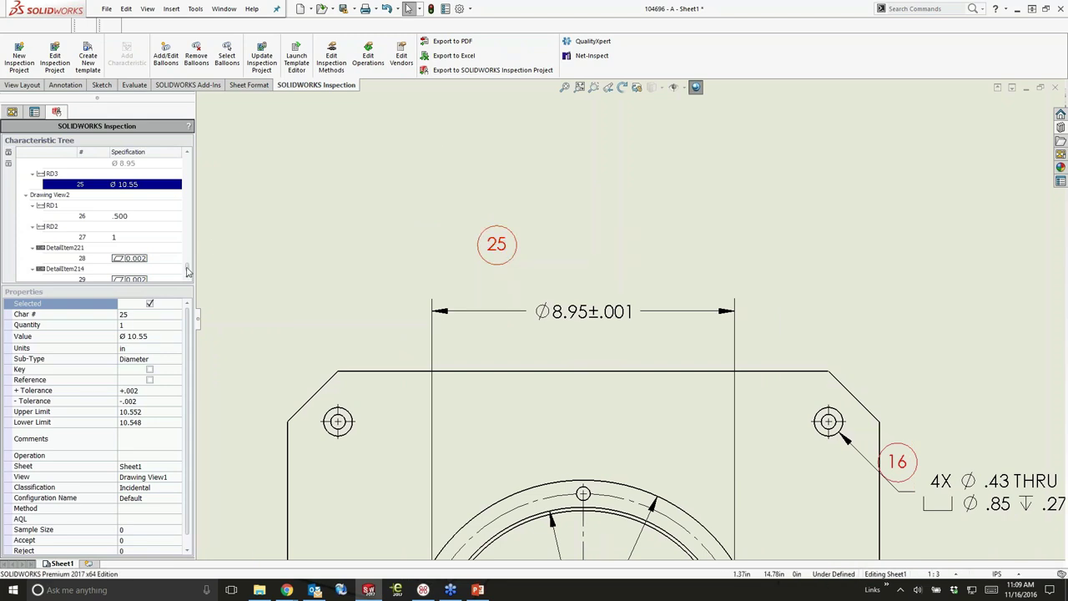
{"action": "left_click_drag", "start_coordinate": [188, 272], "coordinate": [187, 155]}
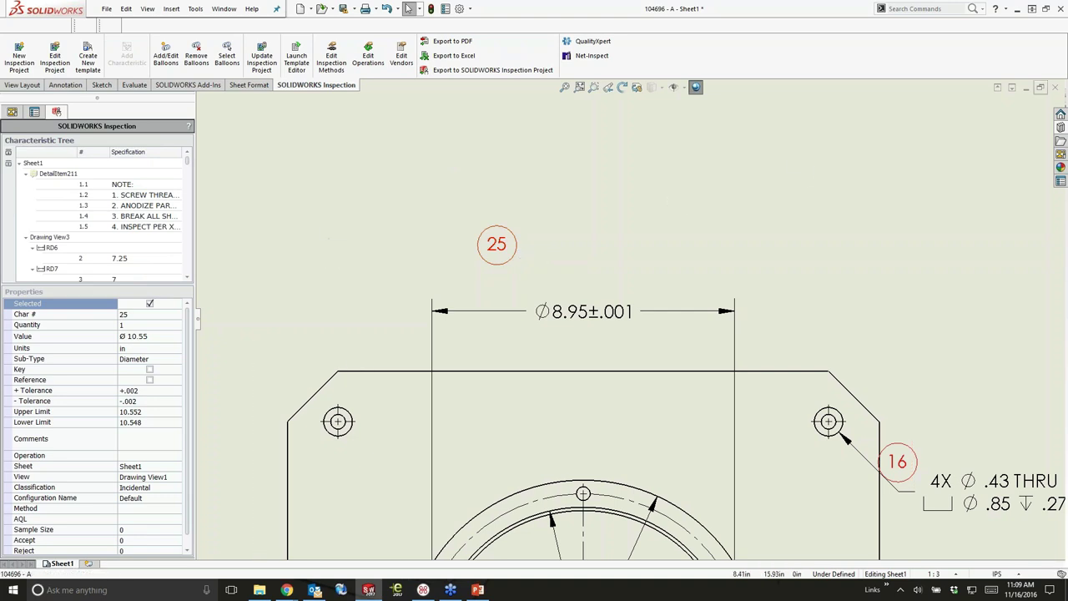
Close the 104696 - A drawing without saving and open the recent Shaft drawing
{"action": "left_click", "coordinate": [1054, 87]}
{"action": "left_click", "coordinate": [265, 221]}
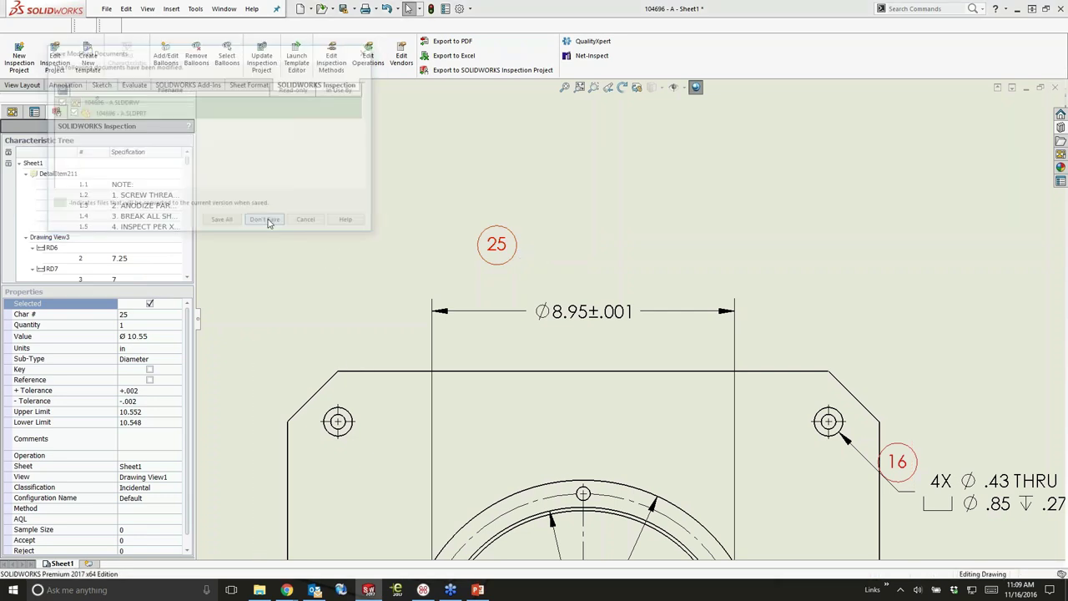
{"action": "key", "text": "r"}
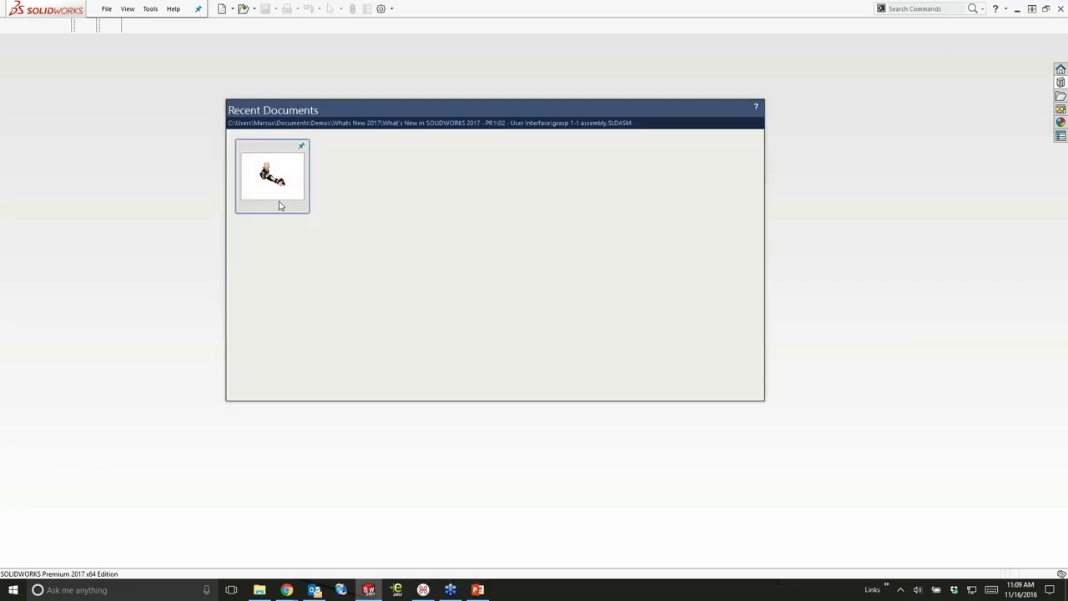
{"action": "left_click", "coordinate": [539, 267]}
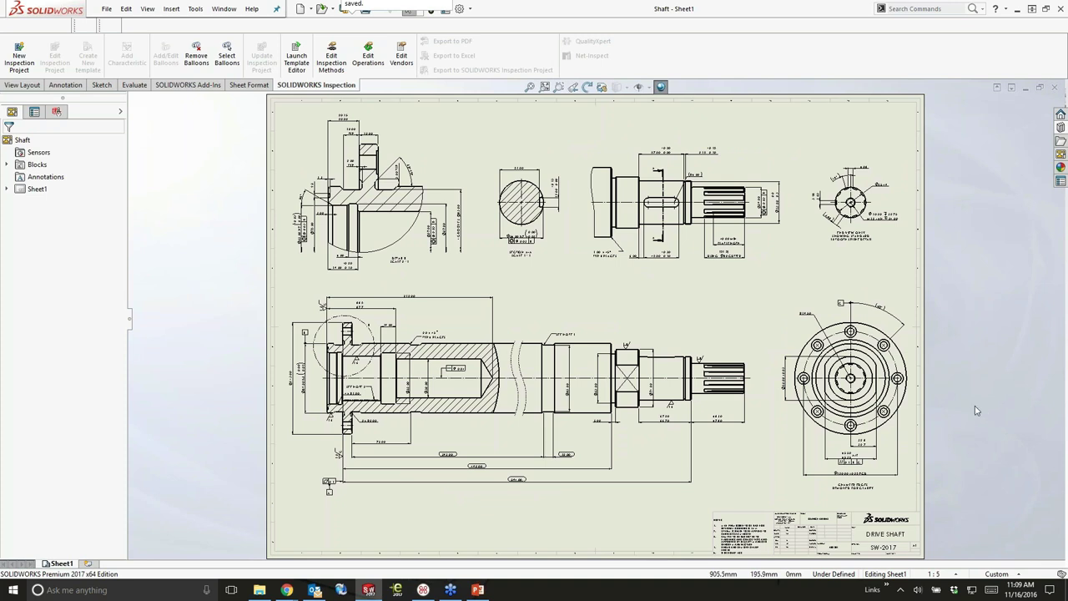
Create an inspection project for the drive shaft from the Default.swidot template with Extraction set to Manual
{"action": "left_click", "coordinate": [19, 56]}
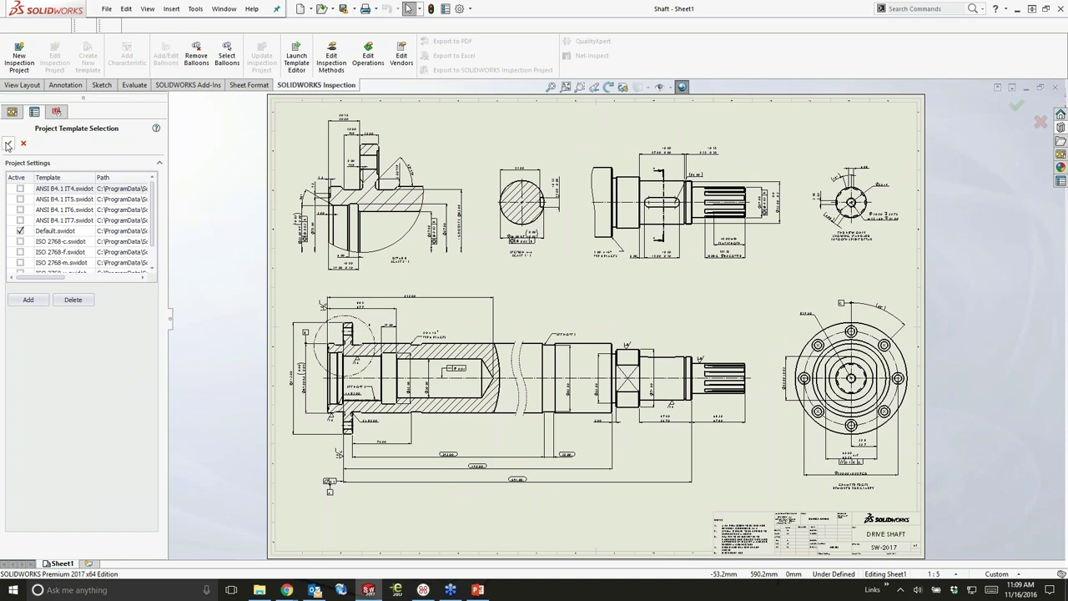
{"action": "left_click", "coordinate": [8, 142]}
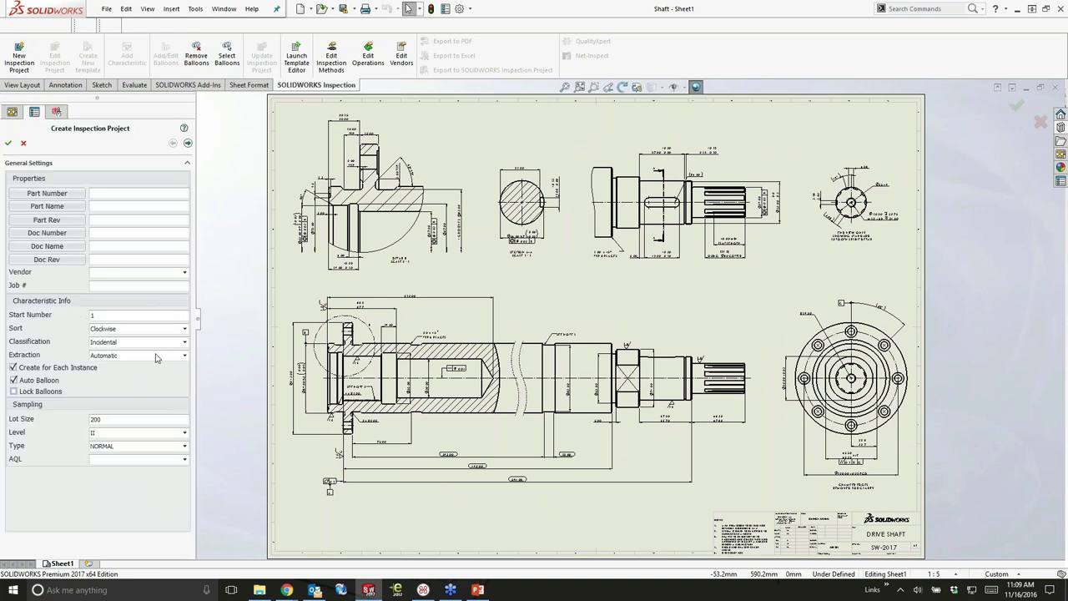
{"action": "left_click", "coordinate": [183, 356]}
{"action": "left_click", "coordinate": [167, 374]}
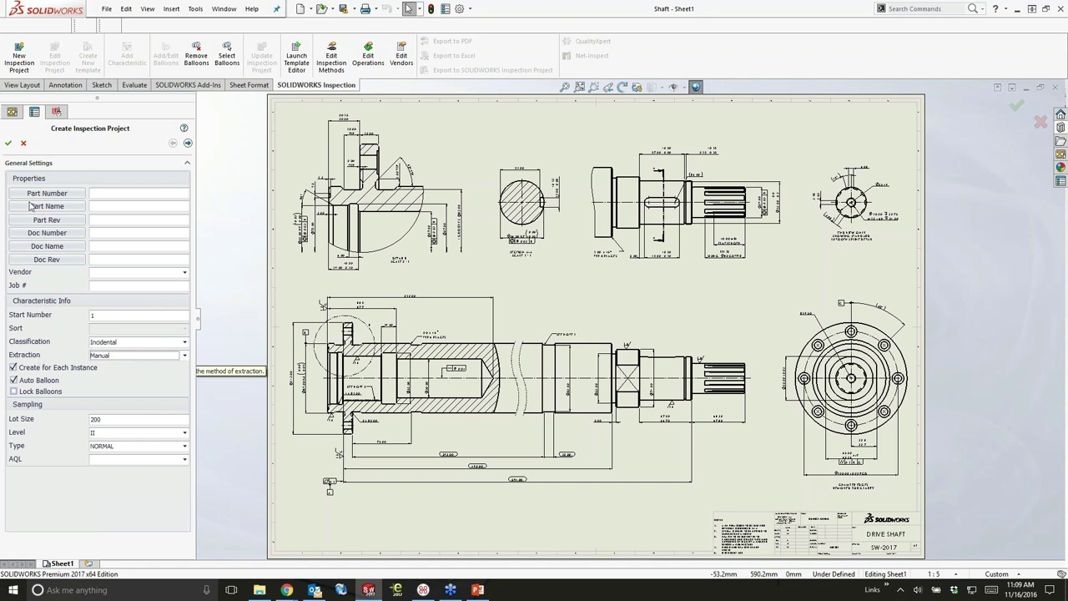
{"action": "left_click", "coordinate": [8, 144]}
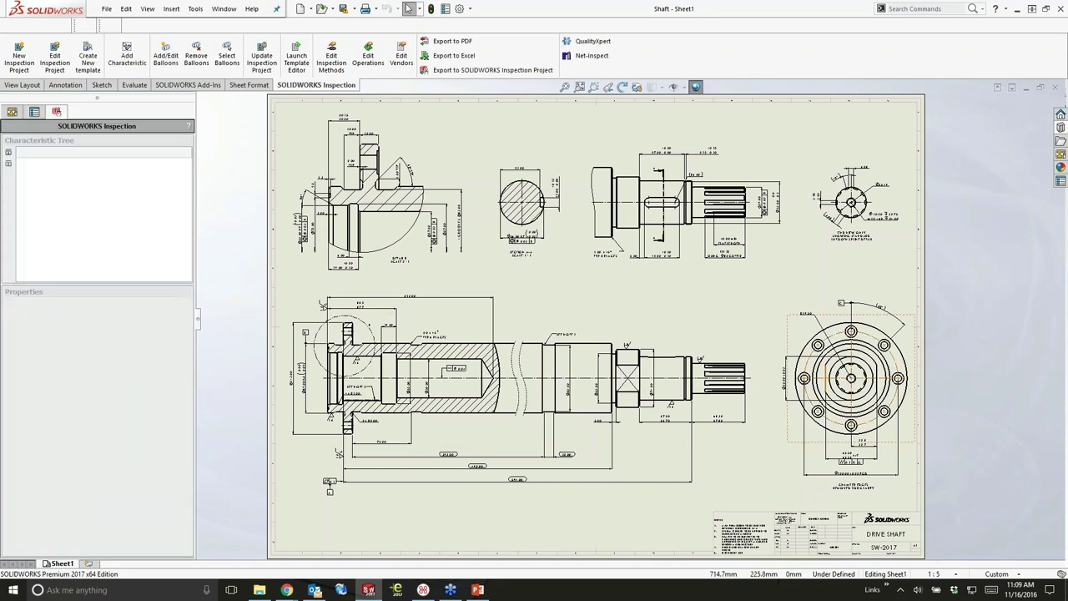
Add the dimensions below the shaft's splined end and the flange view as inspection characteristics with a box selection
{"action": "scroll", "coordinate": [890, 439], "scroll_direction": "down", "scroll_amount": 5}
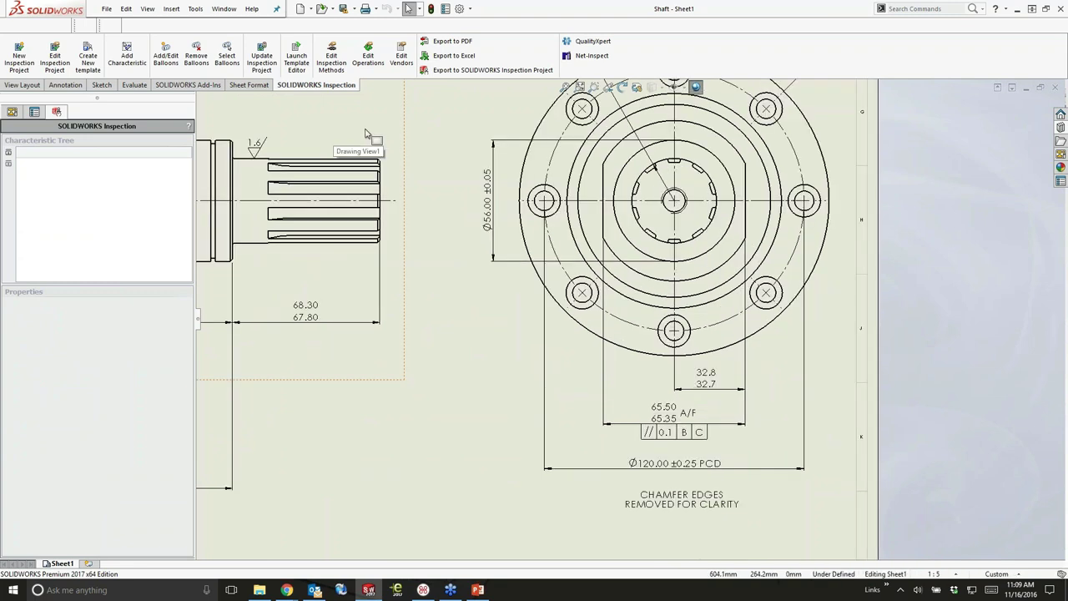
{"action": "left_click", "coordinate": [127, 55]}
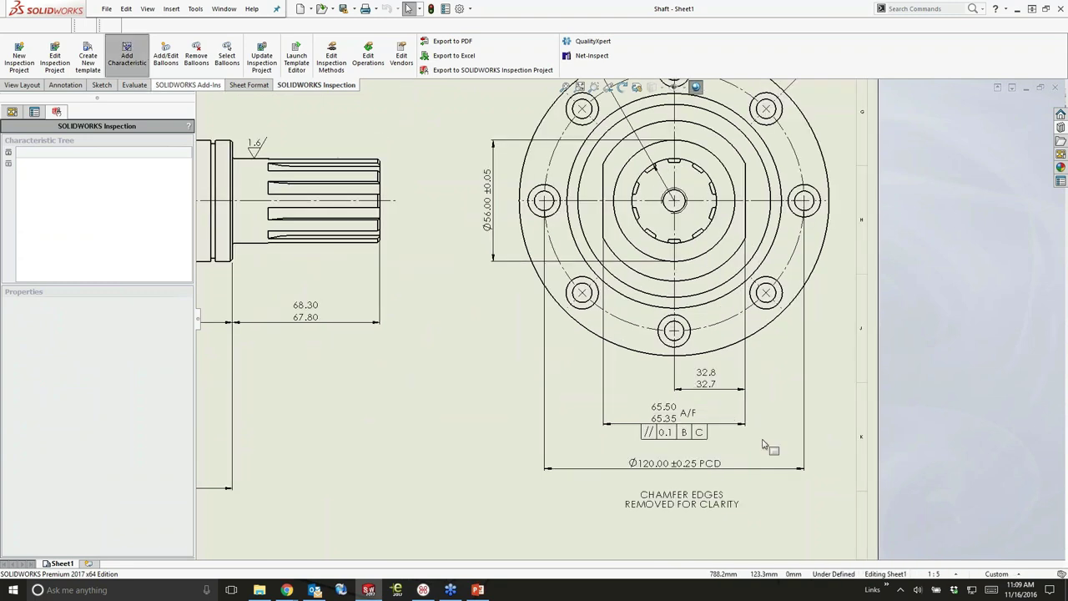
{"action": "left_click", "coordinate": [696, 463]}
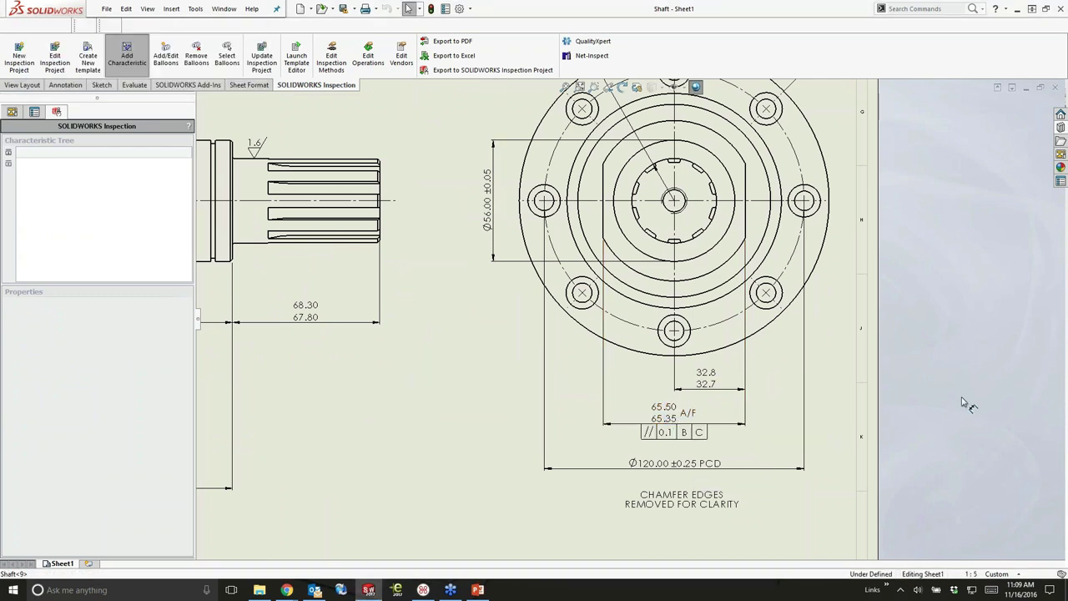
{"action": "middle_click_drag", "start_coordinate": [421, 359], "coordinate": [688, 359]}
{"action": "left_click_drag", "start_coordinate": [718, 293], "coordinate": [321, 446]}
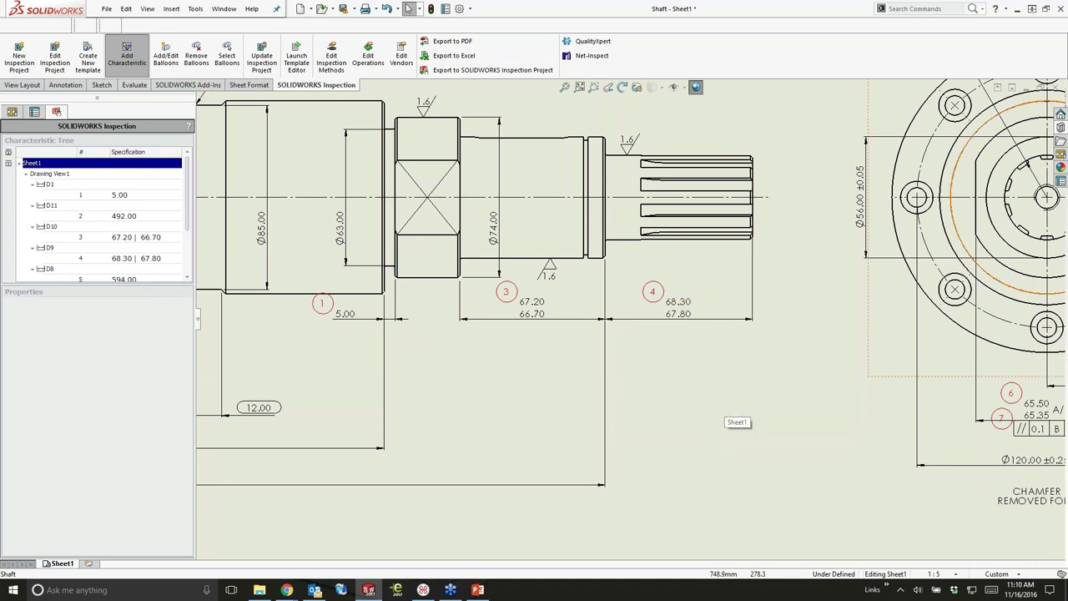
Close the Shaft drawing without saving and reopen the recent drawing maw.v2015
{"action": "key", "text": "ctrl+w"}
{"action": "left_click", "coordinate": [269, 223]}
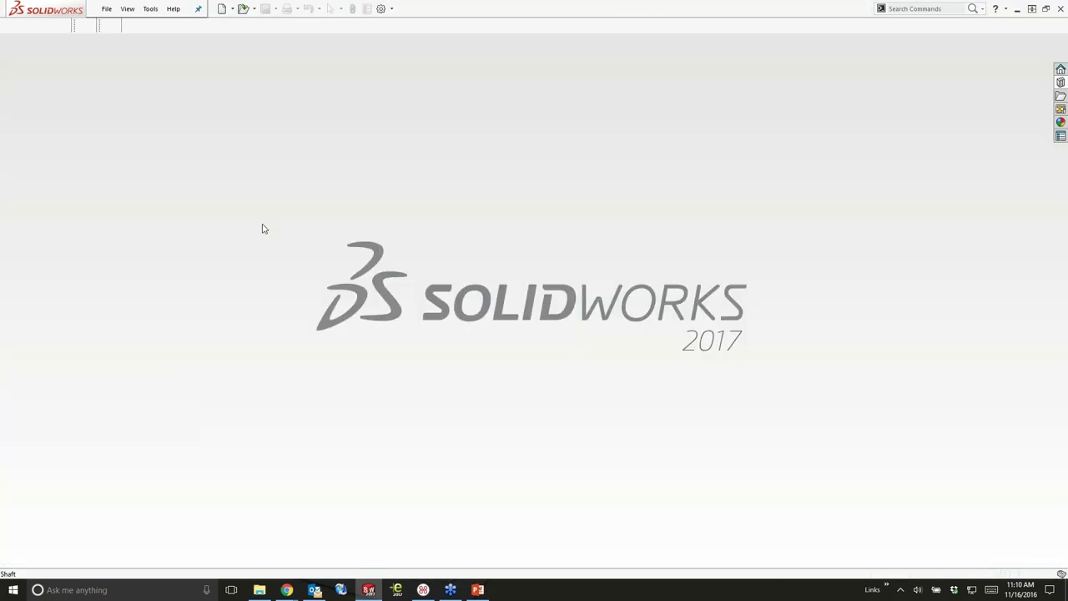
{"action": "key", "text": "r"}
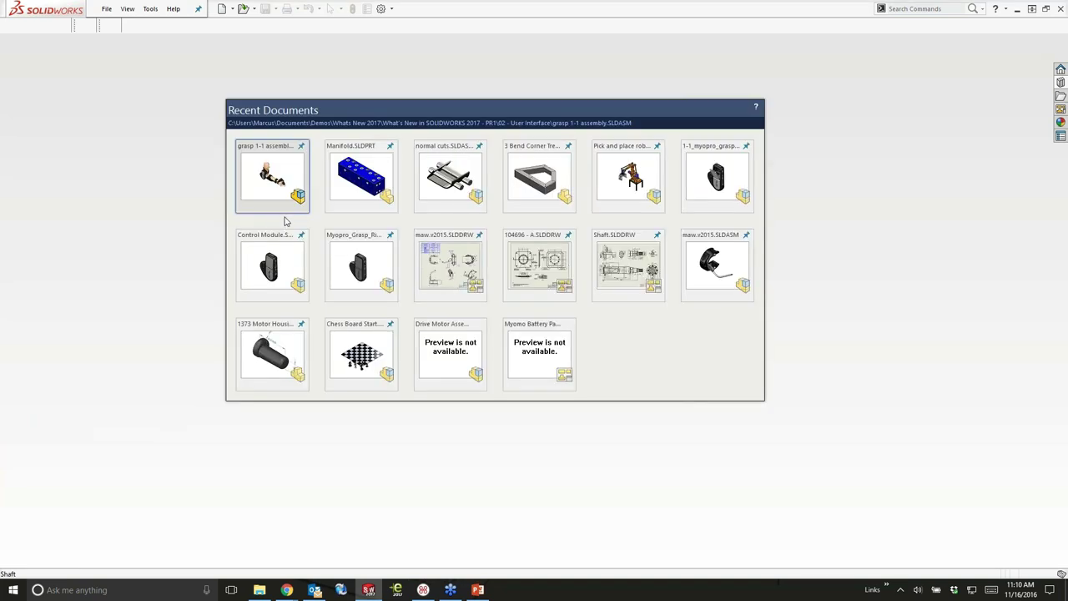
{"action": "mouse_move", "coordinate": [415, 245]}
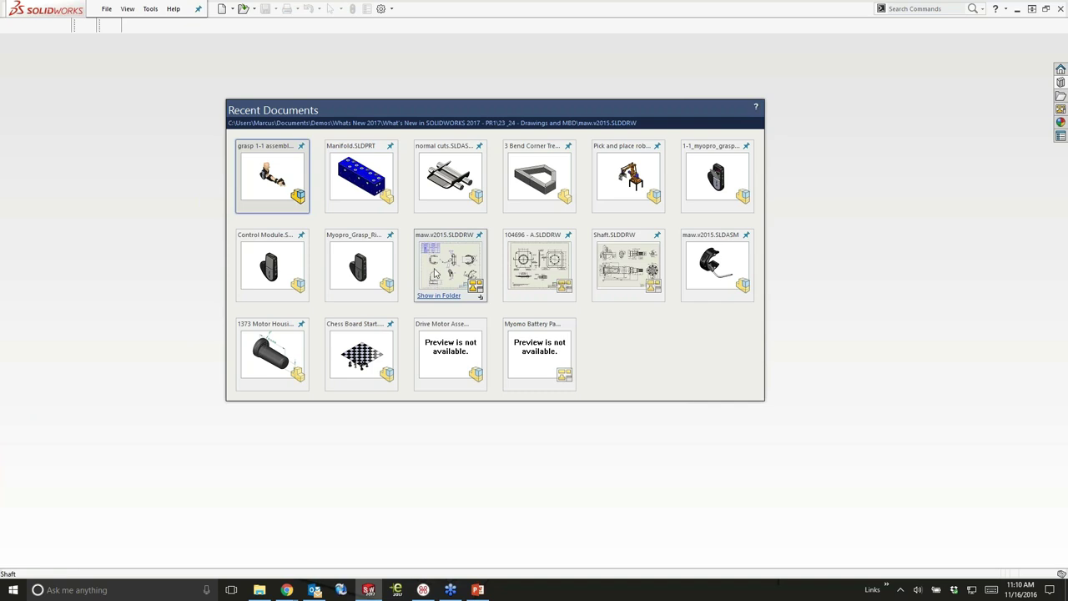
{"action": "left_click", "coordinate": [434, 273]}
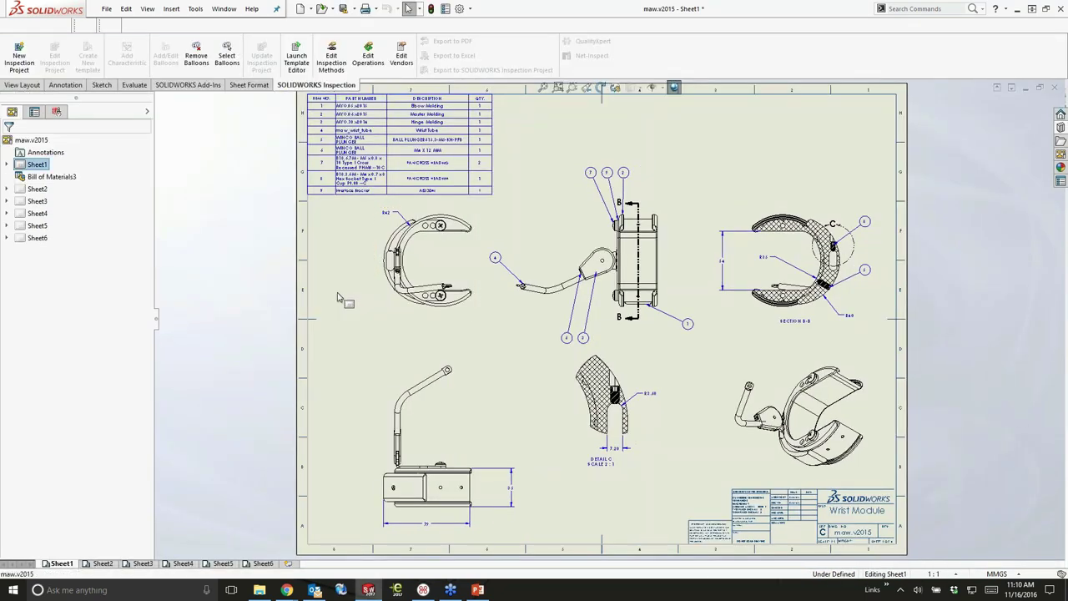
Mirror Drawing View1 horizontally and check the related views across the whole of Sheet1
{"action": "left_click", "coordinate": [380, 315]}
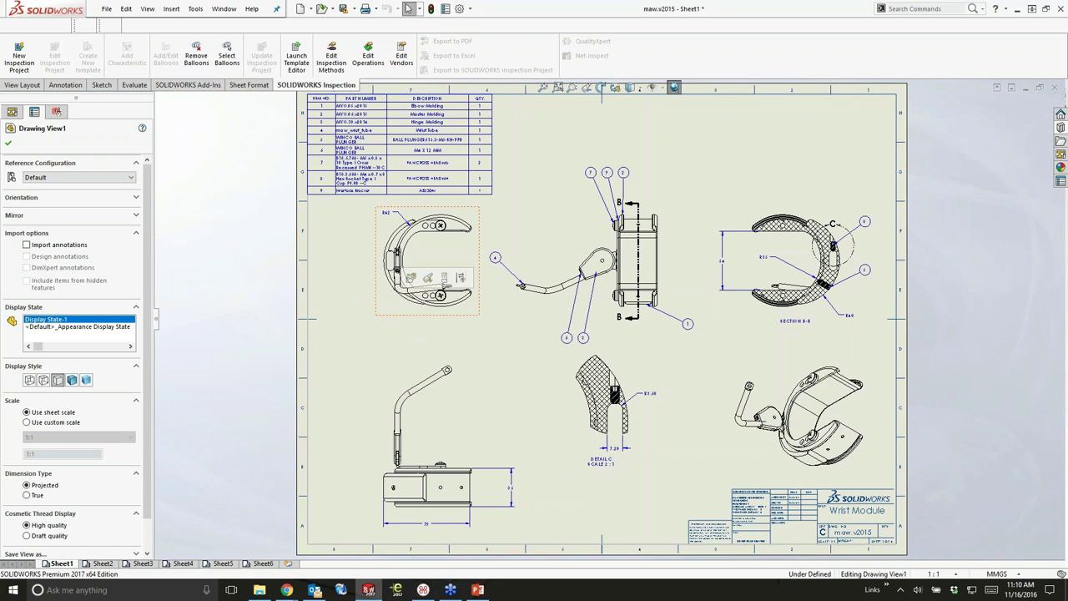
{"action": "left_click", "coordinate": [16, 216]}
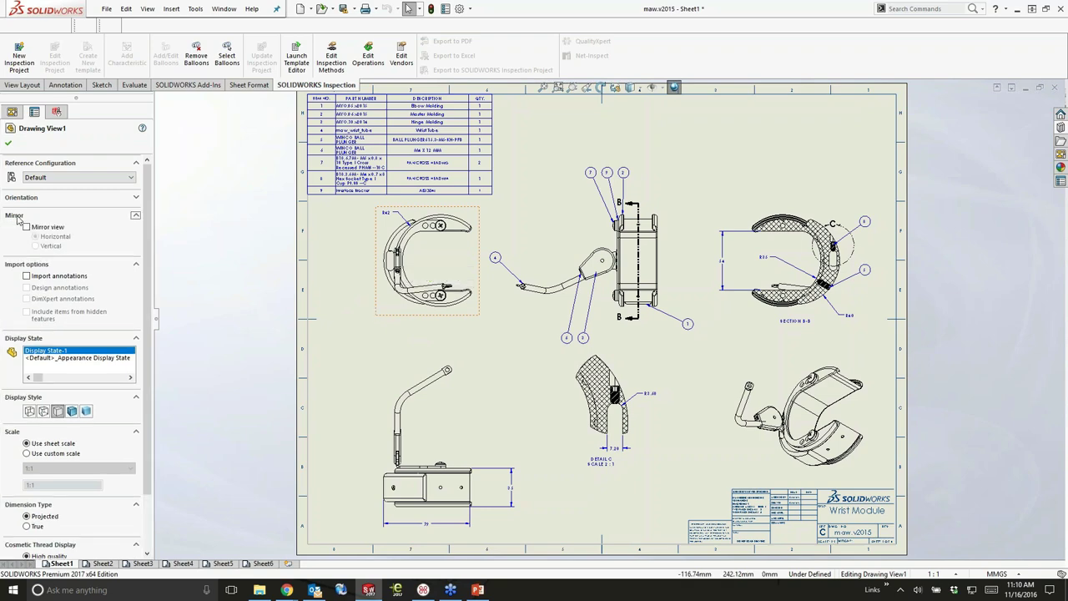
{"action": "scroll", "coordinate": [391, 227], "scroll_direction": "down", "scroll_amount": 4}
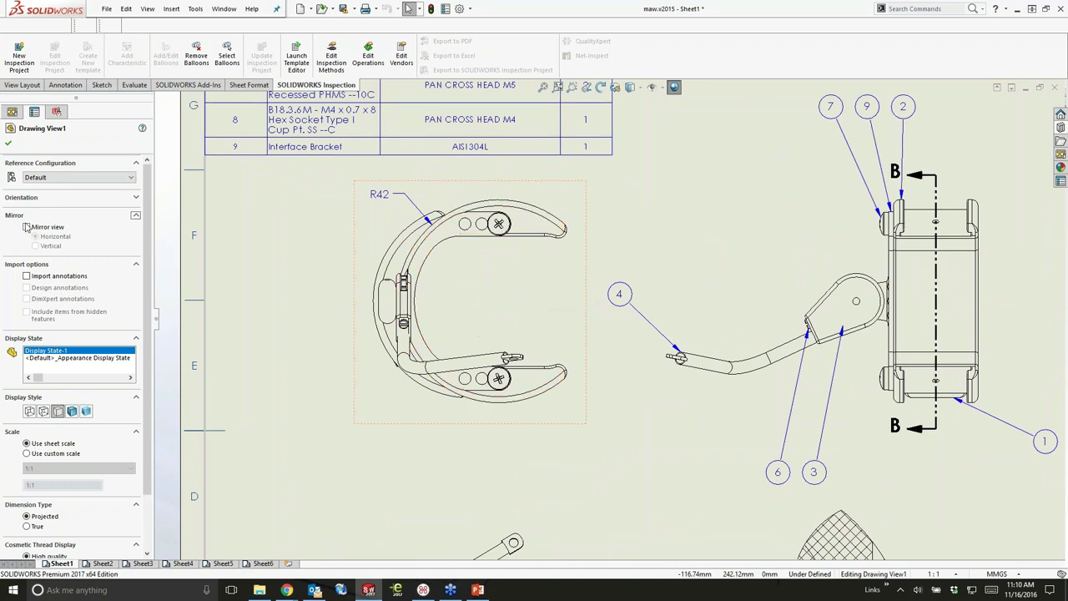
{"action": "left_click", "coordinate": [27, 227]}
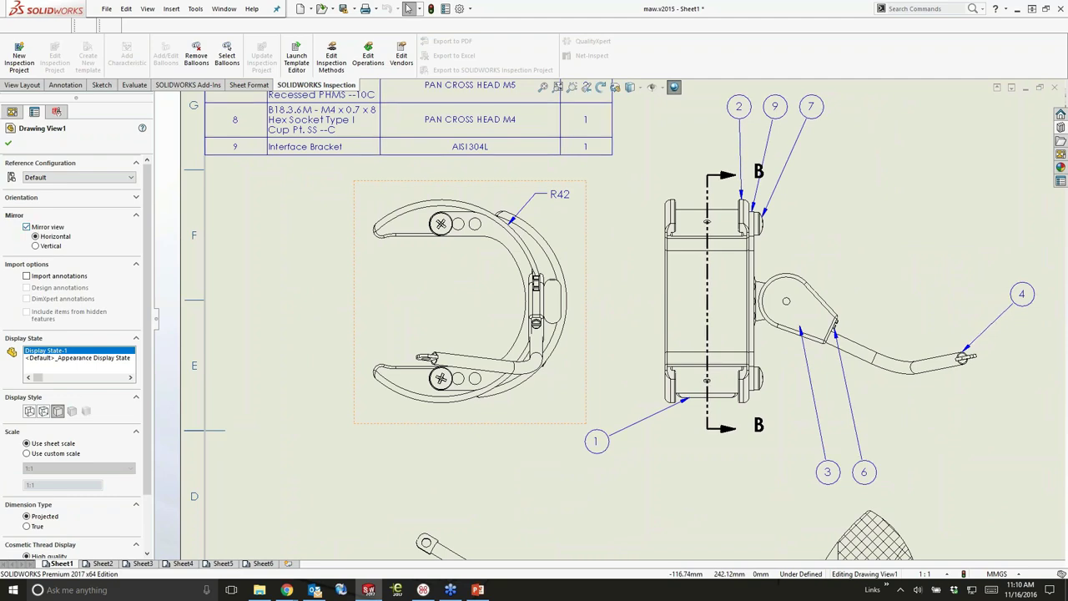
{"action": "key", "text": "f"}
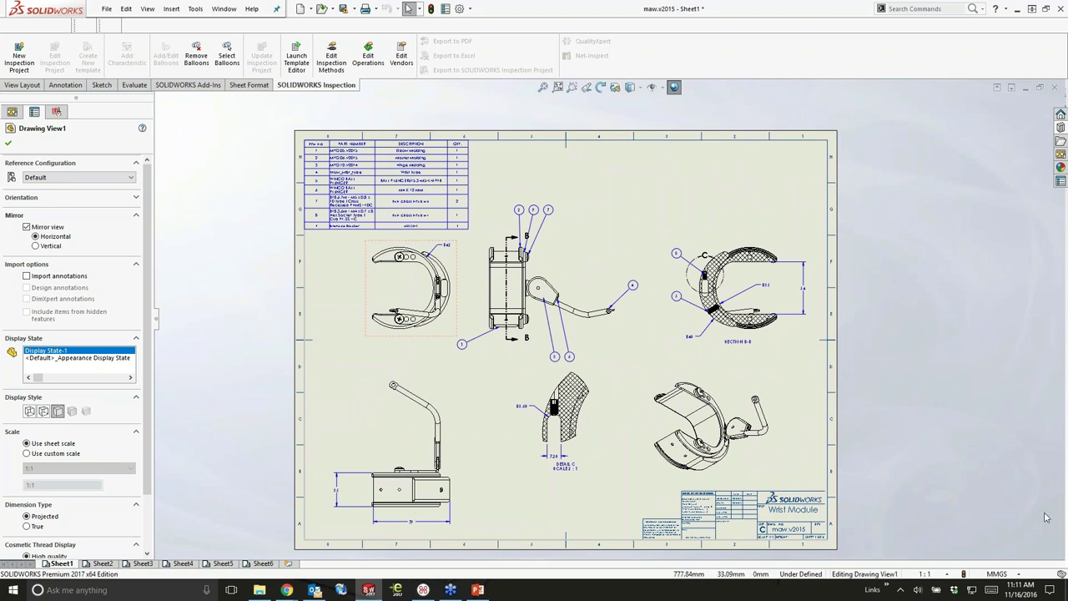
Switch the mirroring of Drawing View1 to vertical and close the maw.v2015 drawing without saving
{"action": "left_click", "coordinate": [35, 246]}
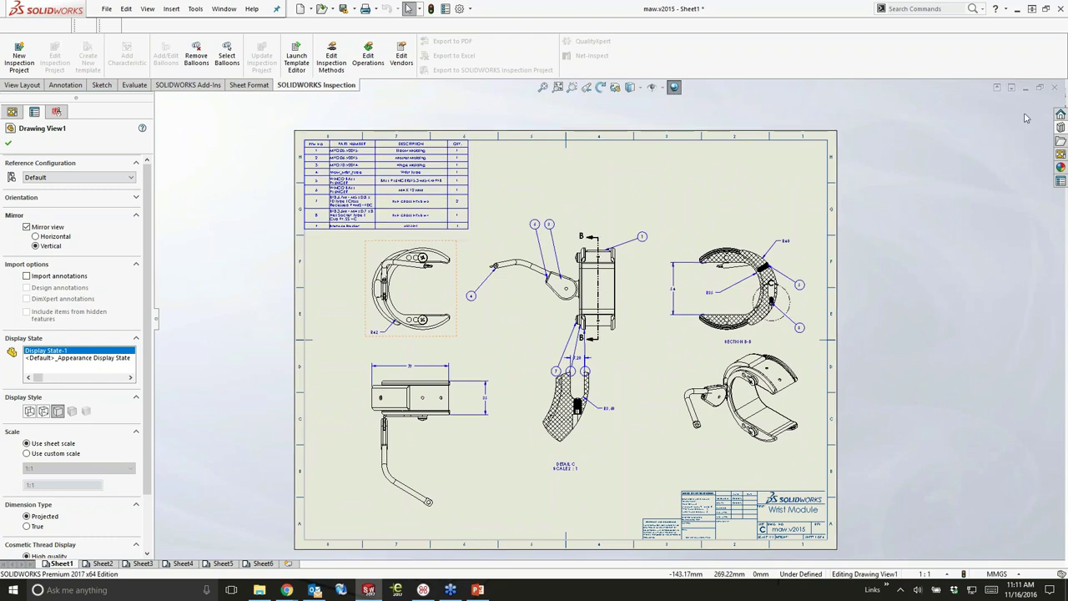
{"action": "left_click", "coordinate": [1054, 87]}
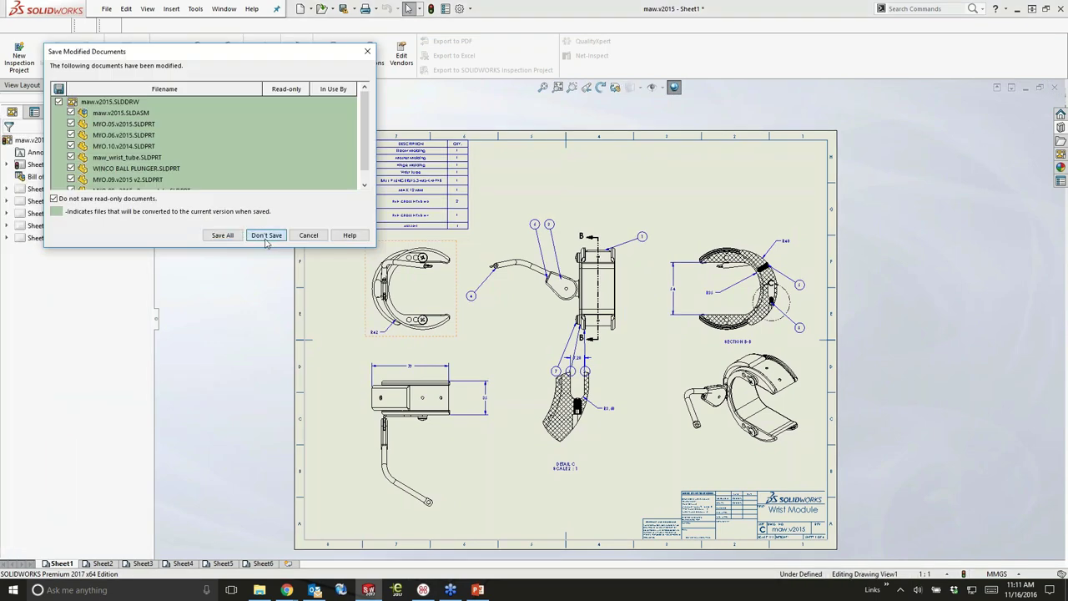
{"action": "left_click", "coordinate": [266, 235]}
Open the recent part 1373 Motor Housing r4, followed by MYO.09.v2015 v2.SLDPRT from the 23 & 24 - Drawings and MBD folder
{"action": "key", "text": "r"}
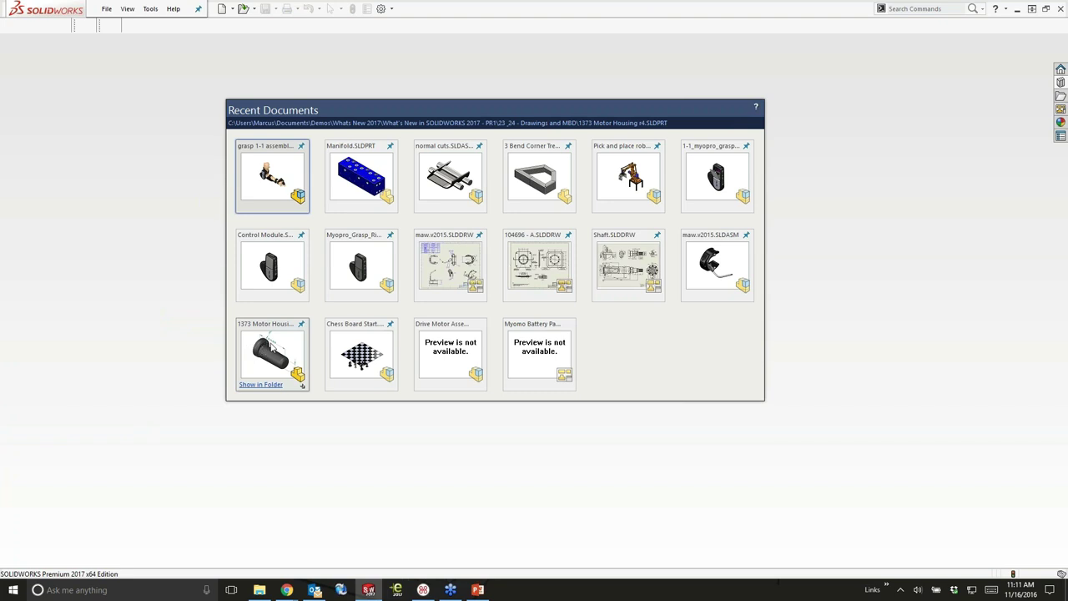
{"action": "left_click", "coordinate": [270, 349]}
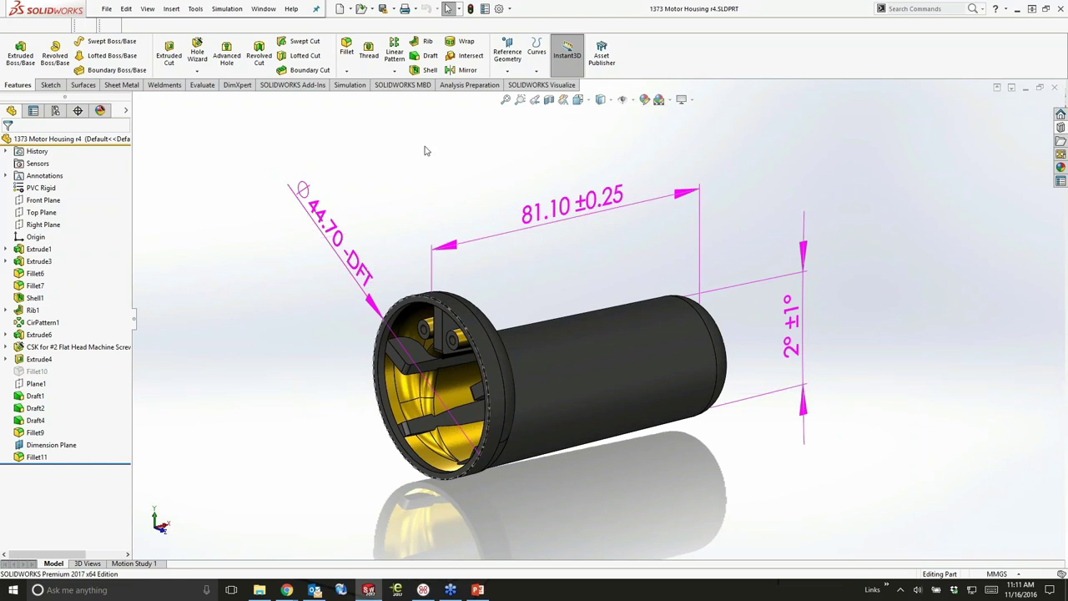
{"action": "left_click", "coordinate": [361, 8]}
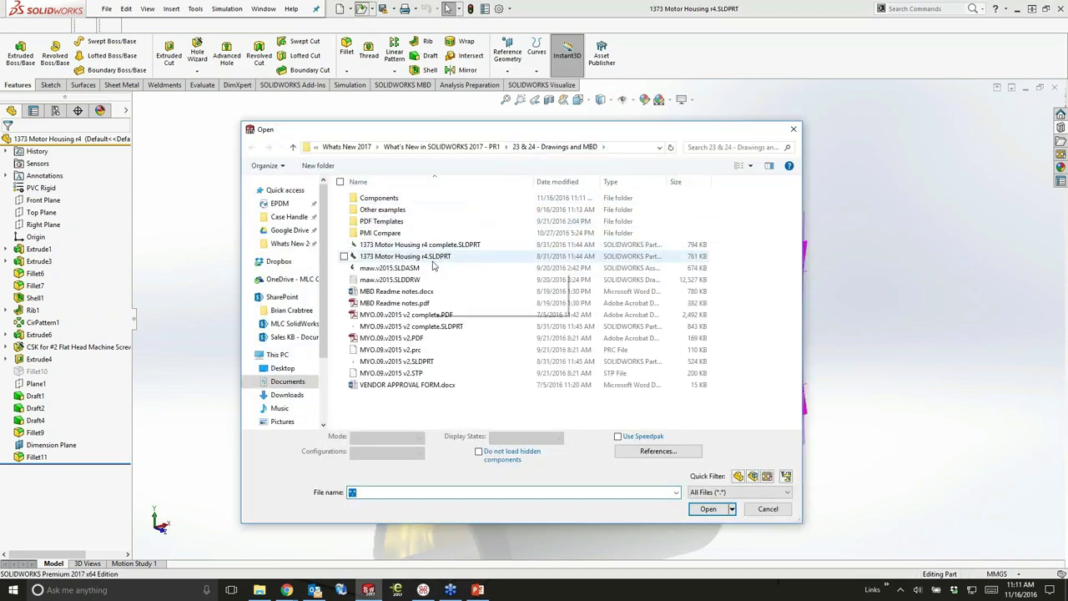
{"action": "mouse_move", "coordinate": [430, 274]}
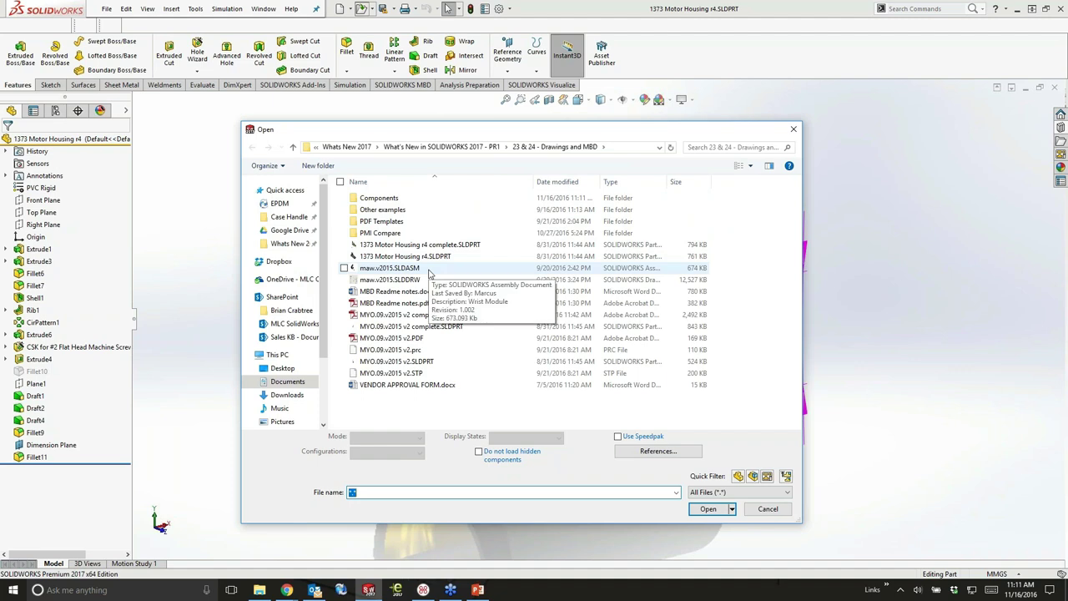
{"action": "left_click", "coordinate": [398, 361]}
{"action": "left_click", "coordinate": [708, 504]}
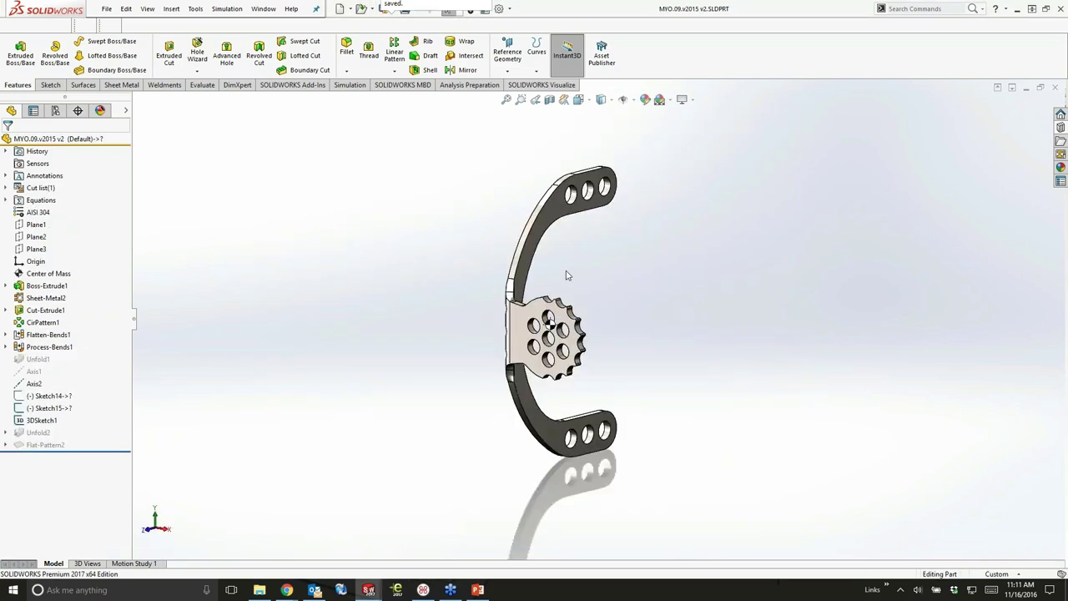
Show the bracket's saved 3D views and review Front with Notes, Right with Notes and Front Detail
{"action": "mouse_move", "coordinate": [667, 296]}
{"action": "middle_mouse_down"}
{"action": "mouse_move", "coordinate": [577, 267]}
{"action": "mouse_move", "coordinate": [562, 299]}
{"action": "mouse_move", "coordinate": [664, 307]}
{"action": "mouse_move", "coordinate": [575, 289]}
{"action": "middle_mouse_up"}
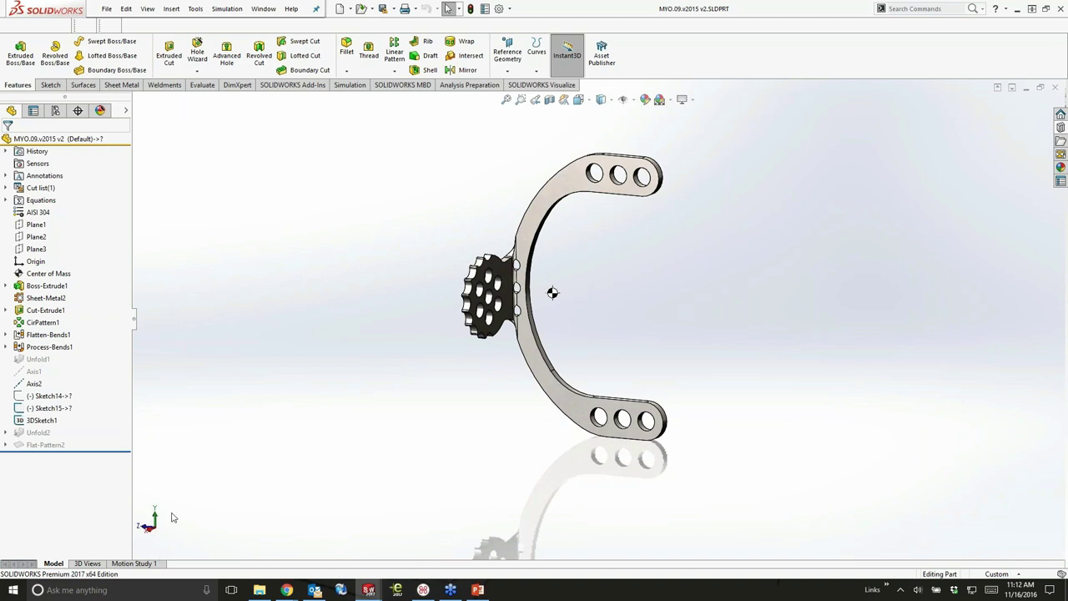
{"action": "left_click", "coordinate": [90, 564]}
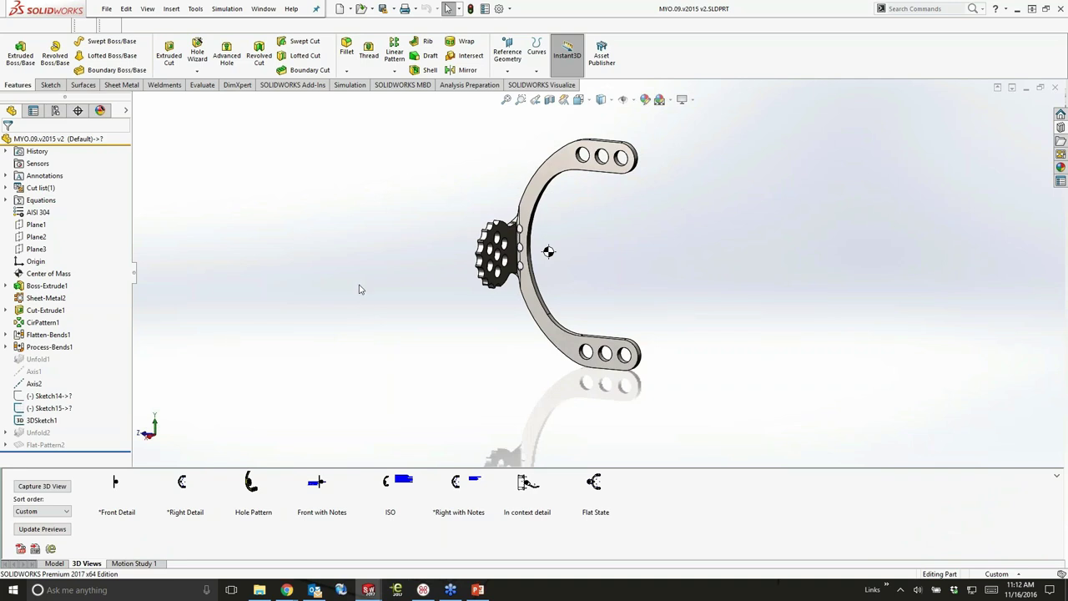
{"action": "middle_click_drag", "start_coordinate": [620, 252], "coordinate": [665, 298]}
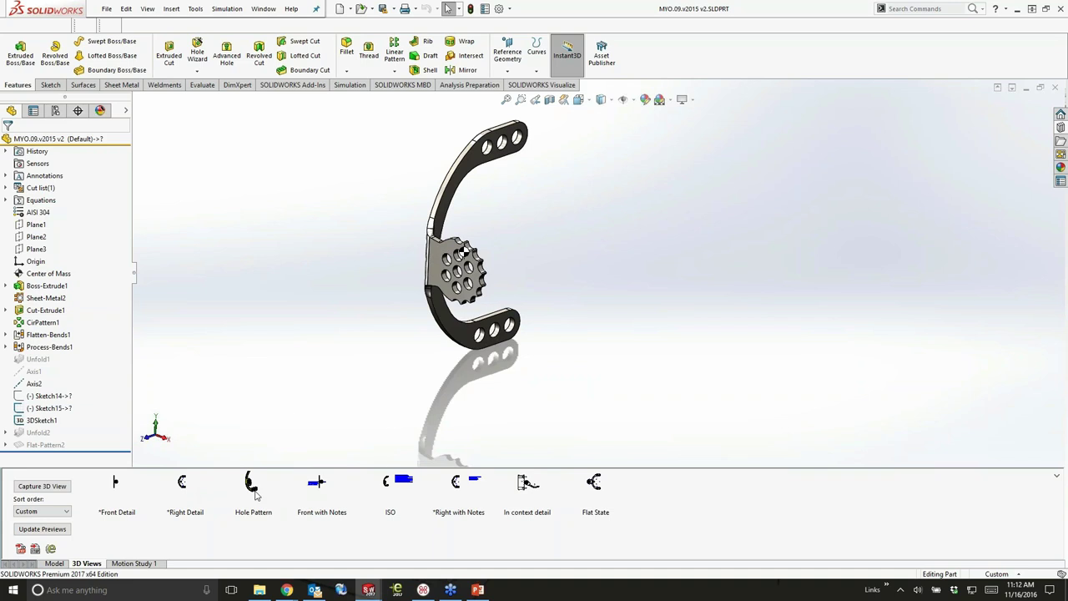
{"action": "left_click", "coordinate": [321, 488]}
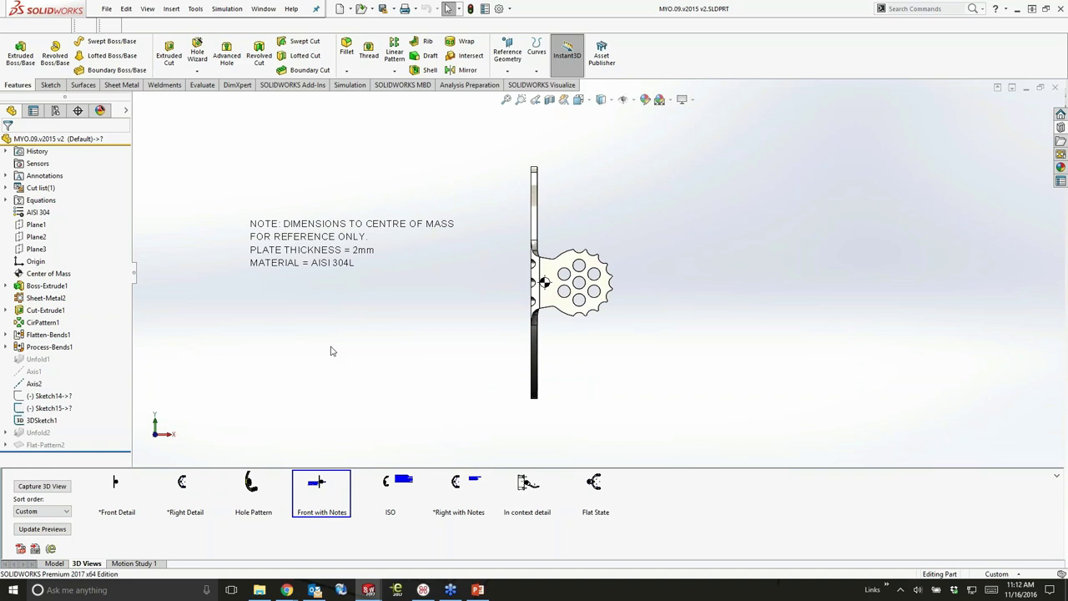
{"action": "left_click", "coordinate": [461, 488]}
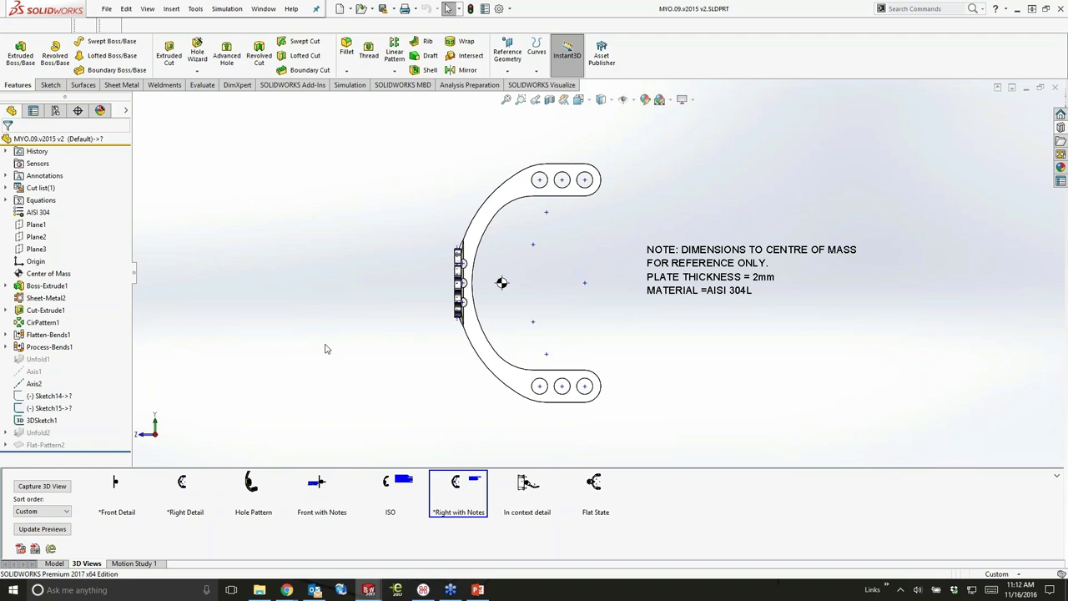
{"action": "left_click", "coordinate": [321, 488]}
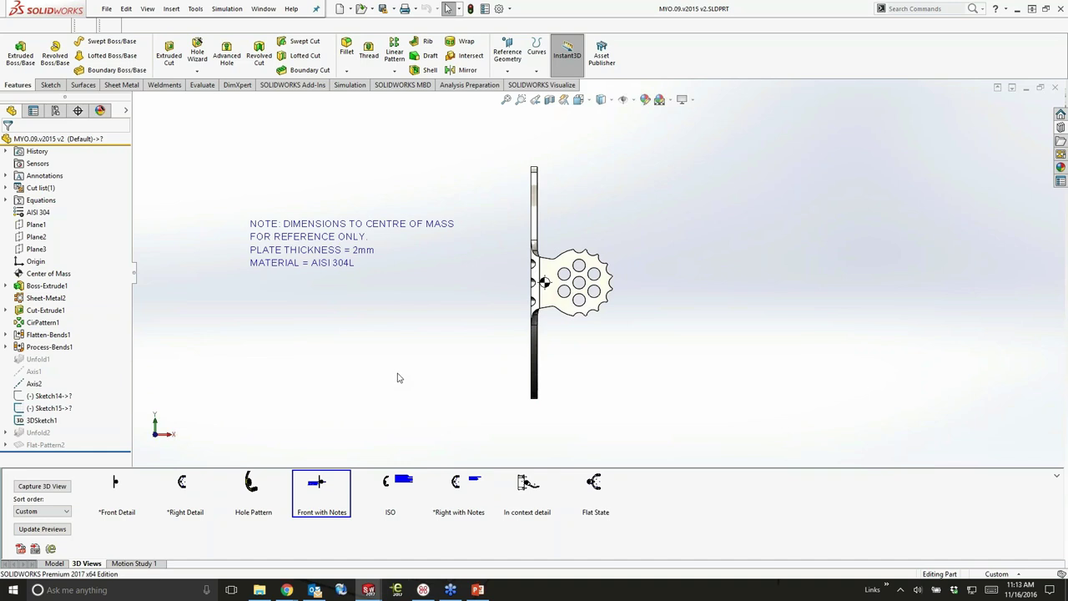
{"action": "left_click", "coordinate": [116, 487]}
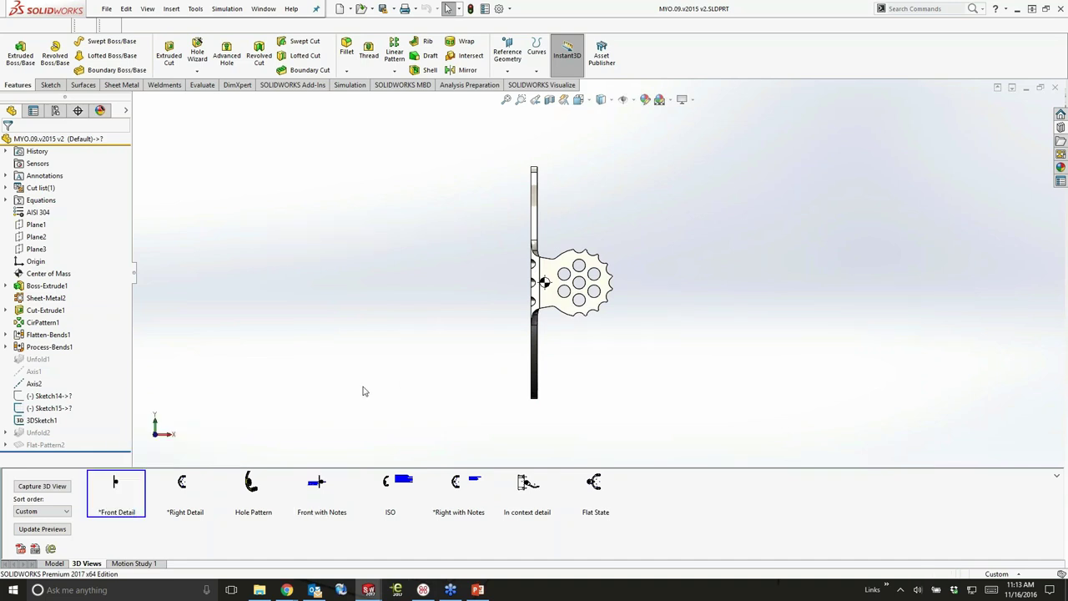
Auto-dimension the toothed plate's six-hole circle with polar pattern dimensioning, using the plate face as primary and the centre hole as secondary datum
{"action": "middle_click_drag", "start_coordinate": [696, 353], "coordinate": [659, 384]}
{"action": "scroll", "coordinate": [576, 288], "scroll_direction": "down", "scroll_amount": 6}
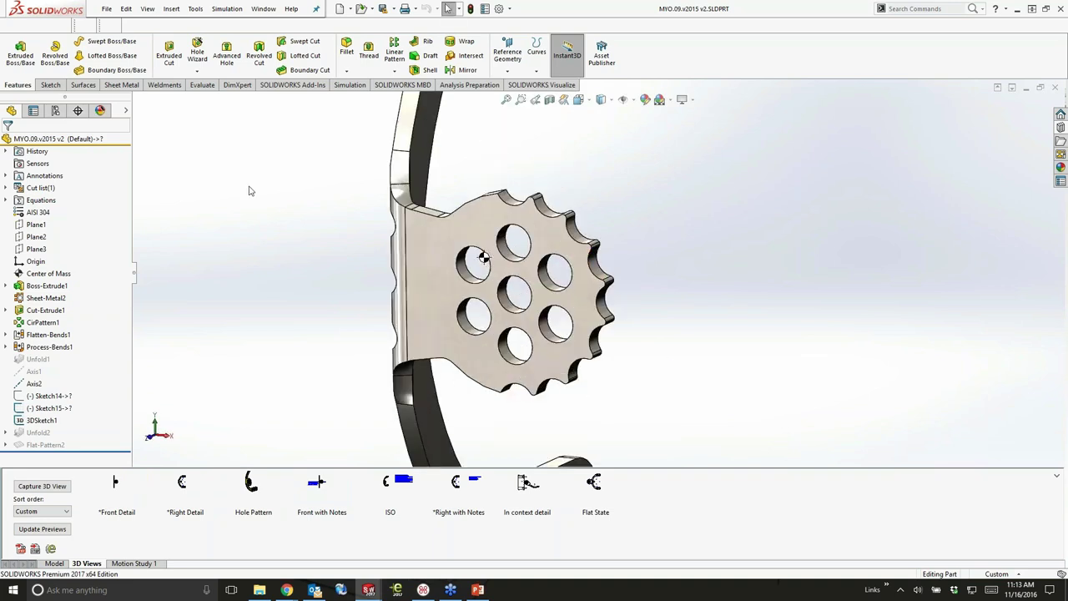
{"action": "left_click", "coordinate": [402, 84]}
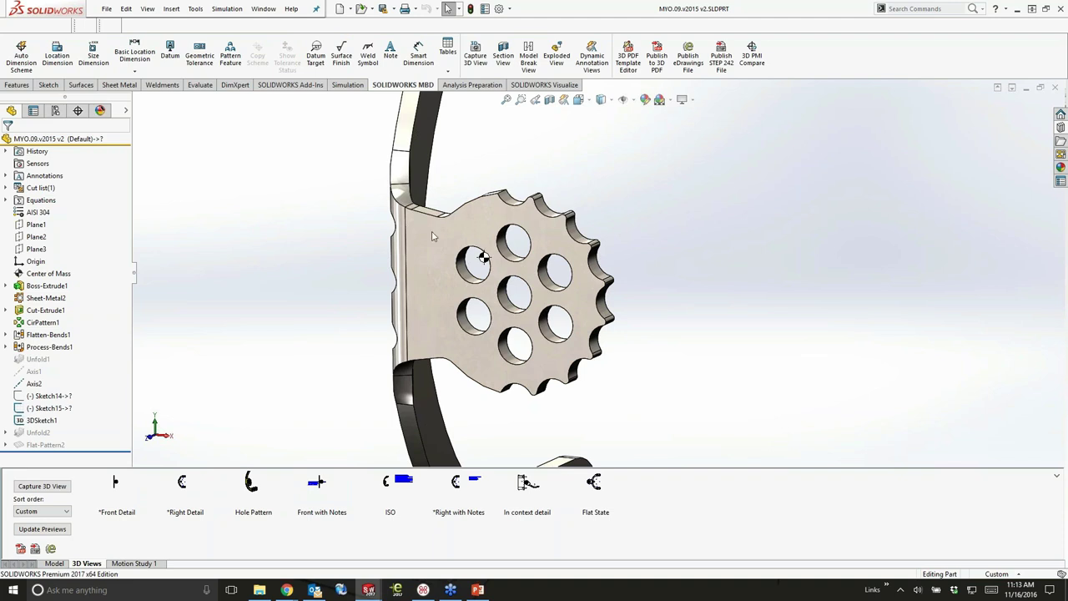
{"action": "left_click", "coordinate": [21, 55]}
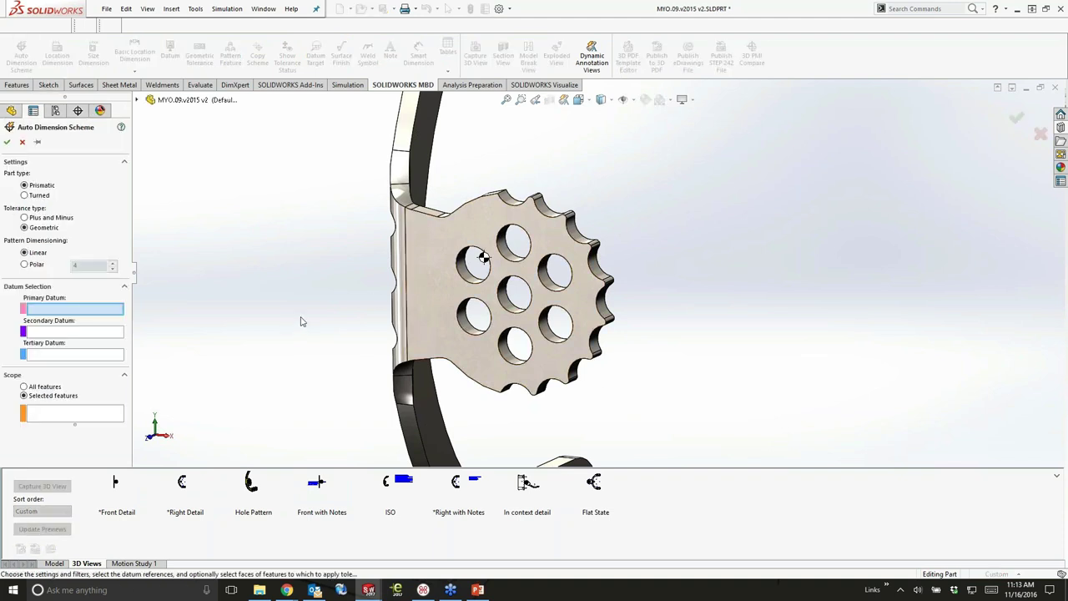
{"action": "left_click", "coordinate": [24, 264]}
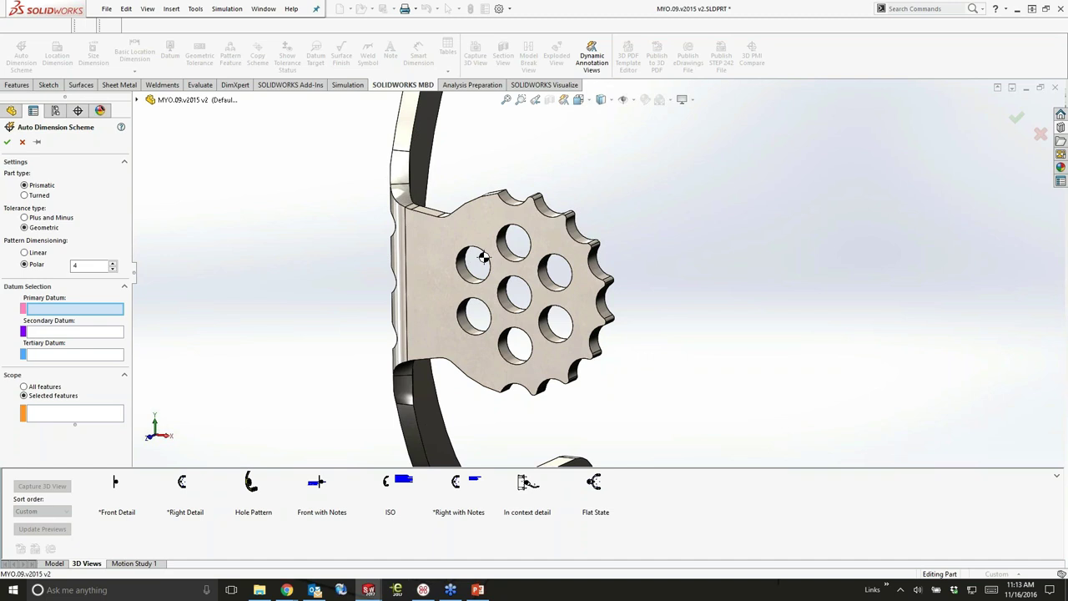
{"action": "left_click", "coordinate": [483, 258]}
{"action": "left_click", "coordinate": [510, 300]}
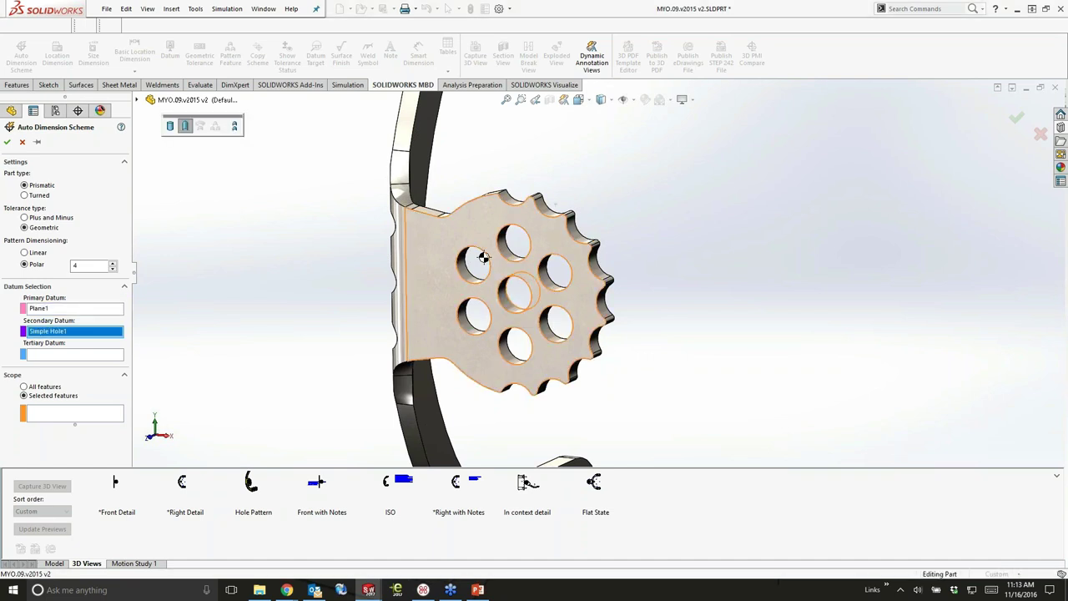
{"action": "left_click", "coordinate": [463, 324]}
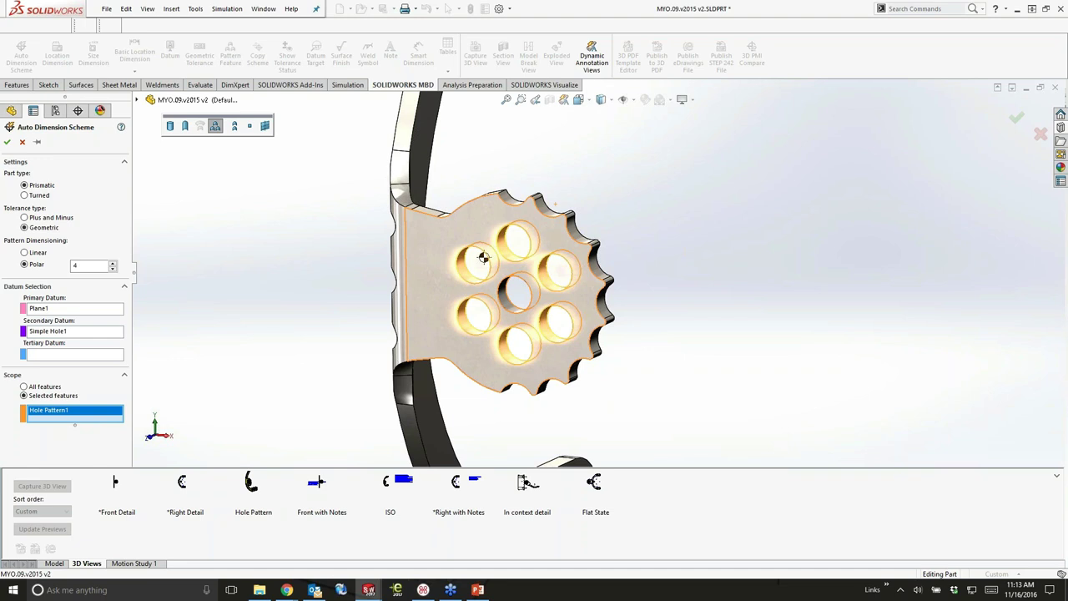
{"action": "left_click", "coordinate": [8, 142]}
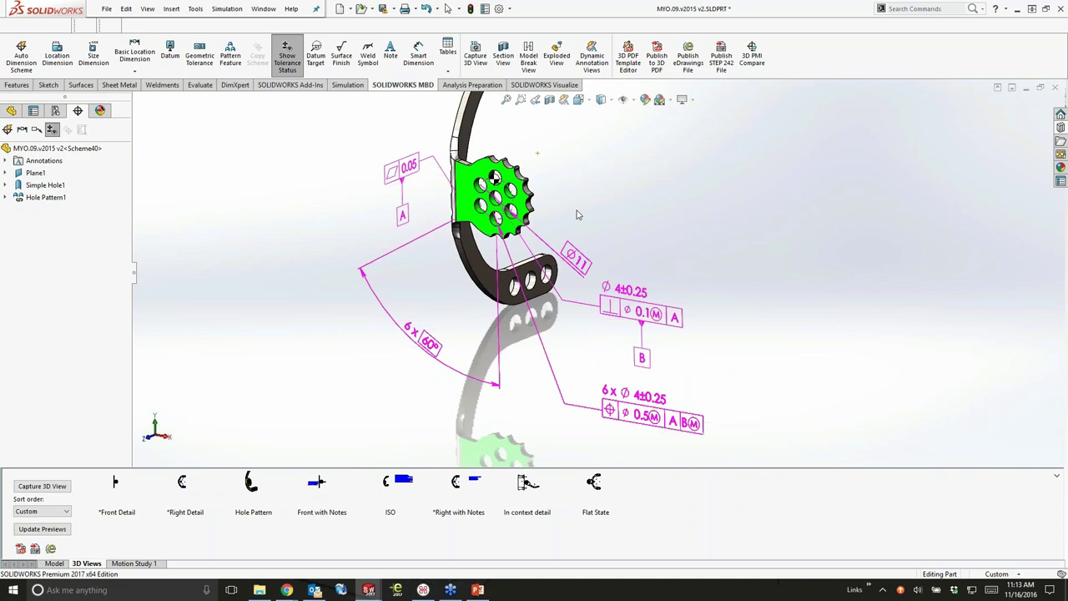
Activate the Right Detail view and auto-dimension the six arm holes with linear pattern dimensioning, using A as primary and B as secondary datum
{"action": "middle_click_drag", "start_coordinate": [643, 233], "coordinate": [643, 200]}
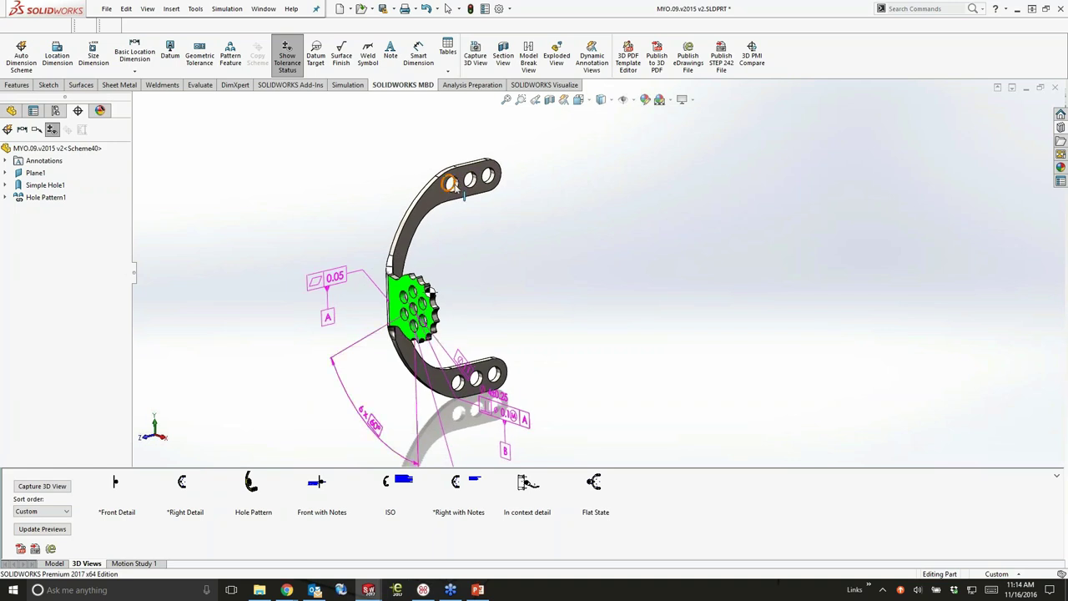
{"action": "double_click", "coordinate": [184, 484]}
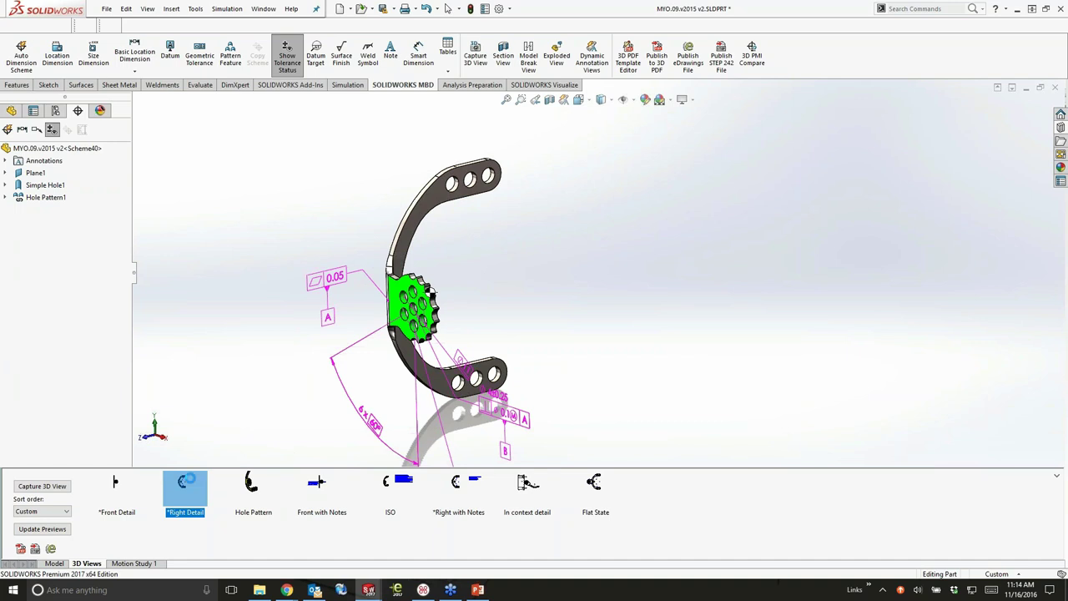
{"action": "left_click", "coordinate": [22, 53]}
{"action": "left_click", "coordinate": [26, 253]}
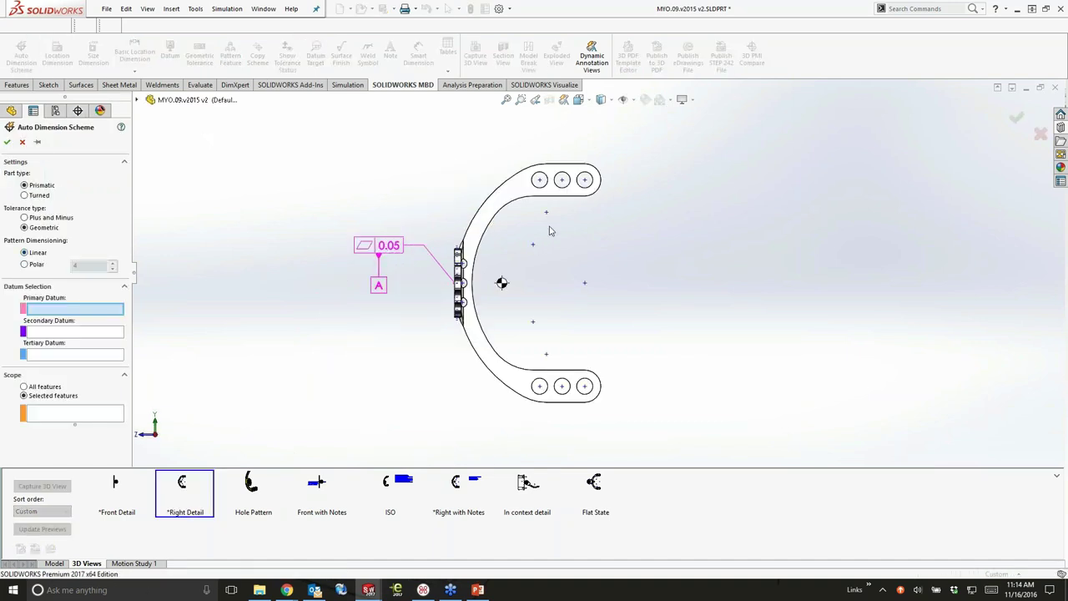
{"action": "key", "text": "Left"}
{"action": "key", "text": "Left"}
{"action": "key", "text": "Left"}
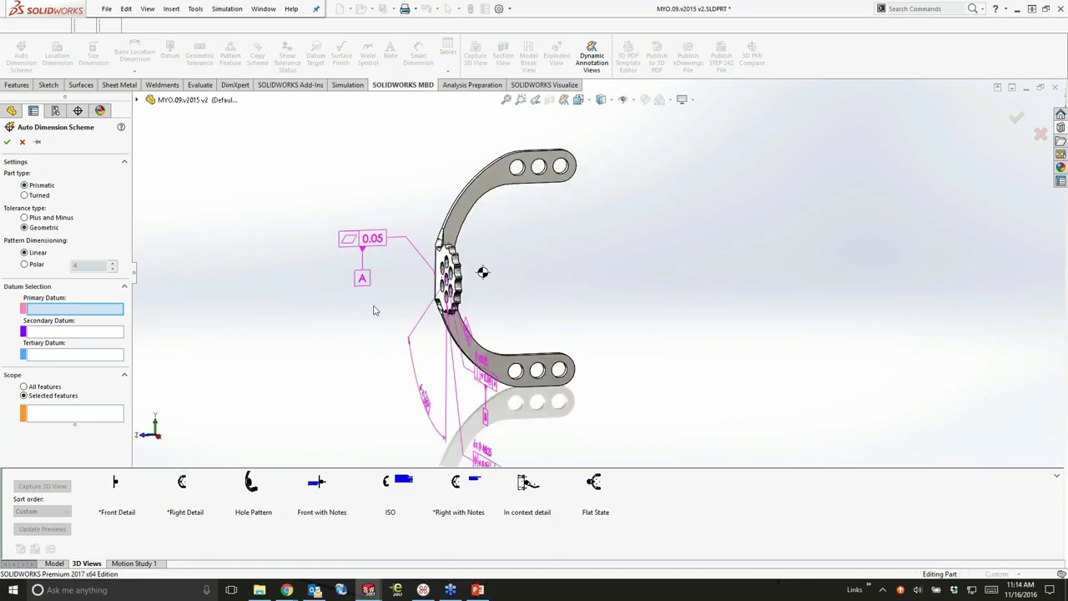
{"action": "left_click", "coordinate": [449, 275]}
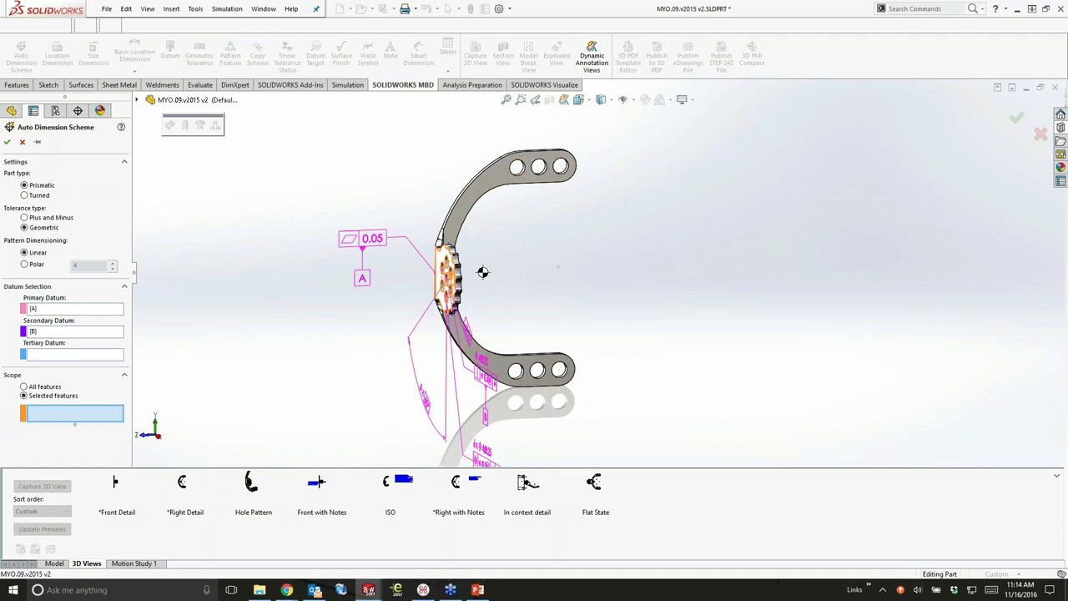
{"action": "left_click", "coordinate": [537, 369]}
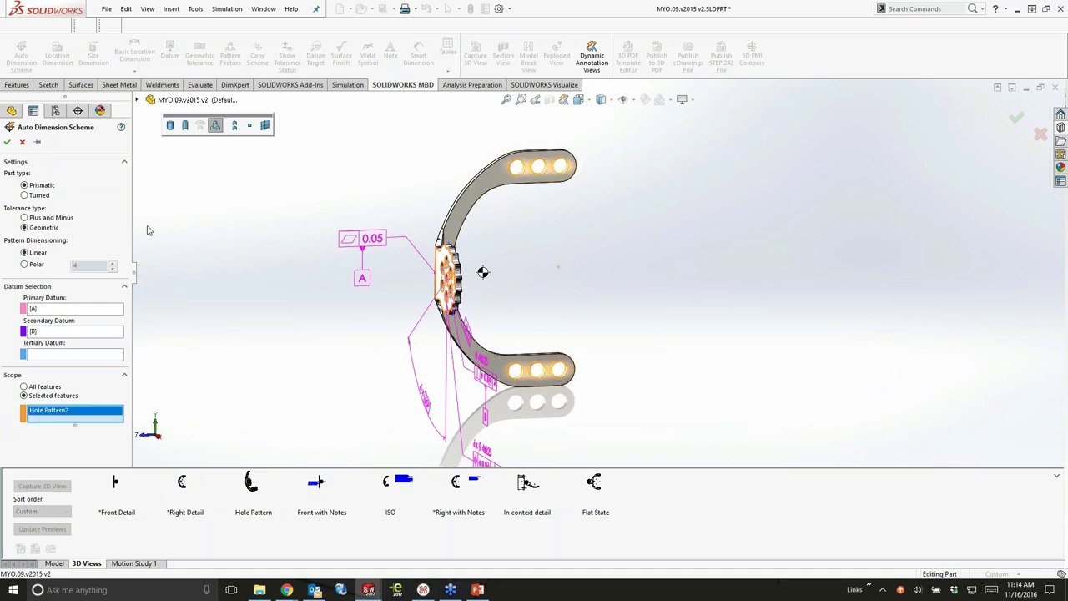
{"action": "left_click", "coordinate": [8, 142]}
Inspect the resulting tolerance annotations in 3D and in the Front Detail and Right Detail views
{"action": "mouse_move", "coordinate": [669, 270]}
{"action": "middle_mouse_down"}
{"action": "mouse_move", "coordinate": [588, 174]}
{"action": "mouse_move", "coordinate": [632, 205]}
{"action": "middle_mouse_up"}
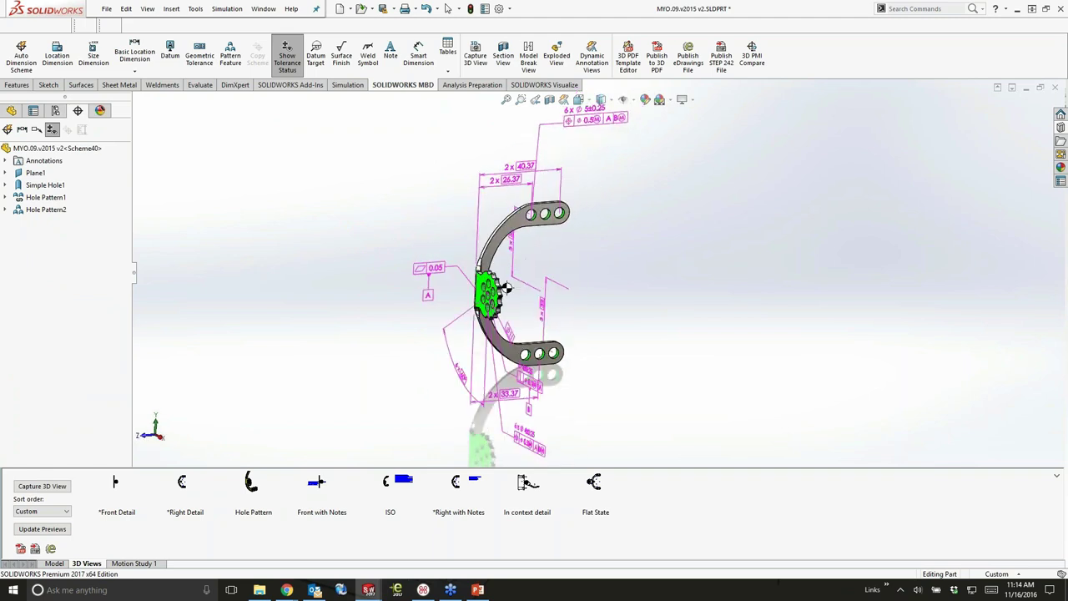
{"action": "left_click", "coordinate": [124, 486]}
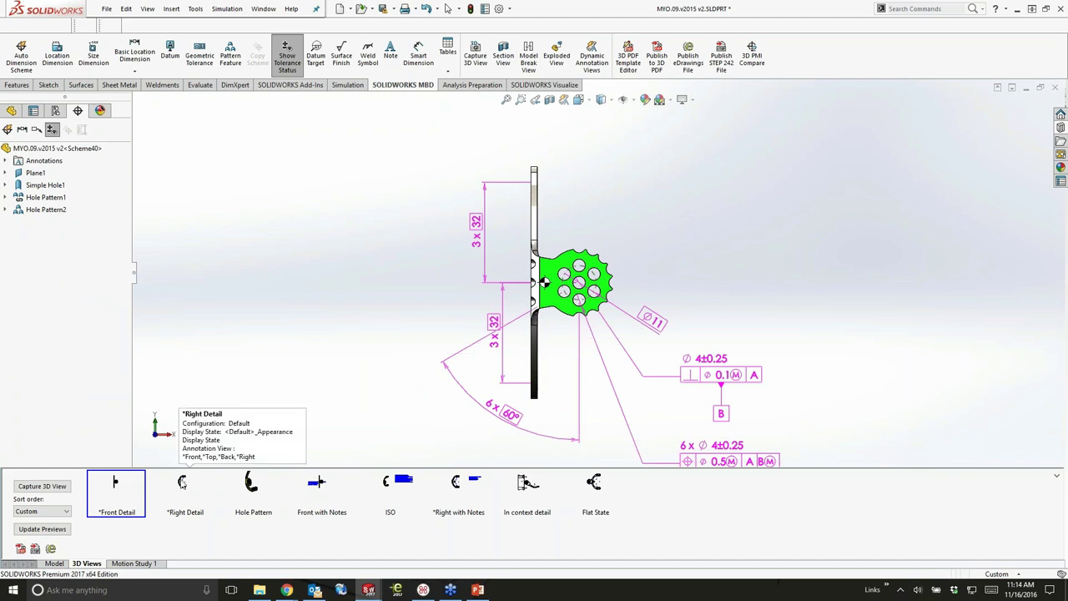
{"action": "left_click", "coordinate": [182, 482]}
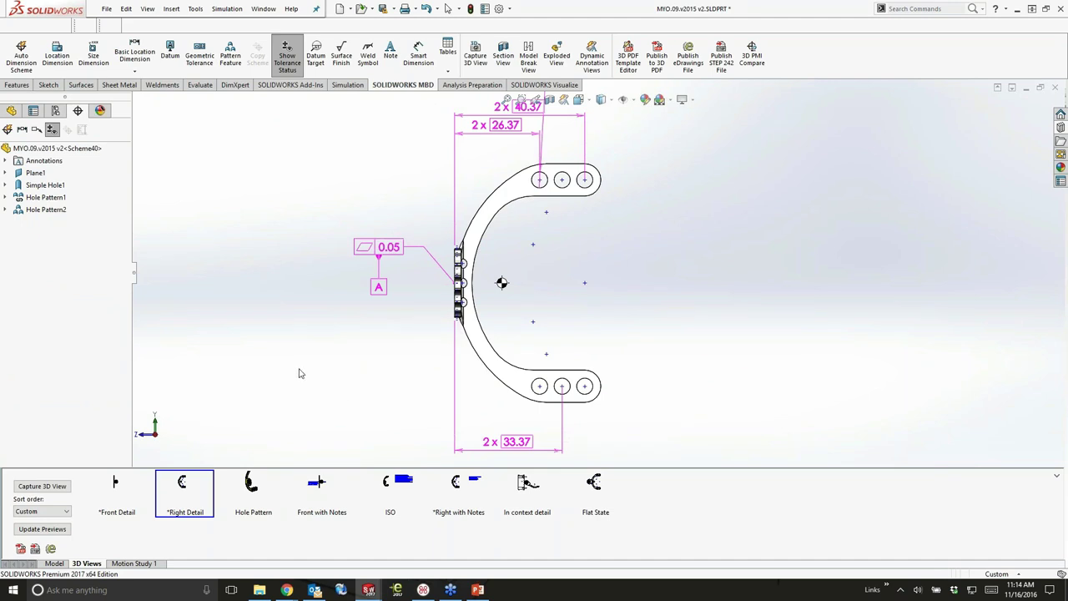
Add basic location dimensions for the radii of the bracket's inner arc and upper outer arc in the Right Detail view
{"action": "left_click", "coordinate": [134, 54]}
{"action": "left_click", "coordinate": [480, 215]}
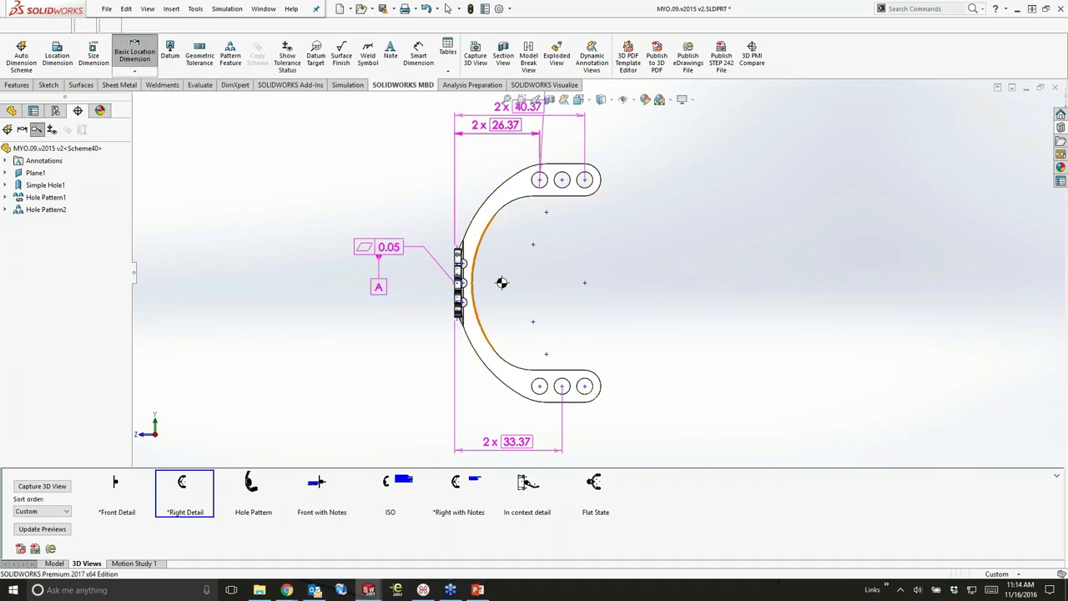
{"action": "left_click", "coordinate": [519, 244]}
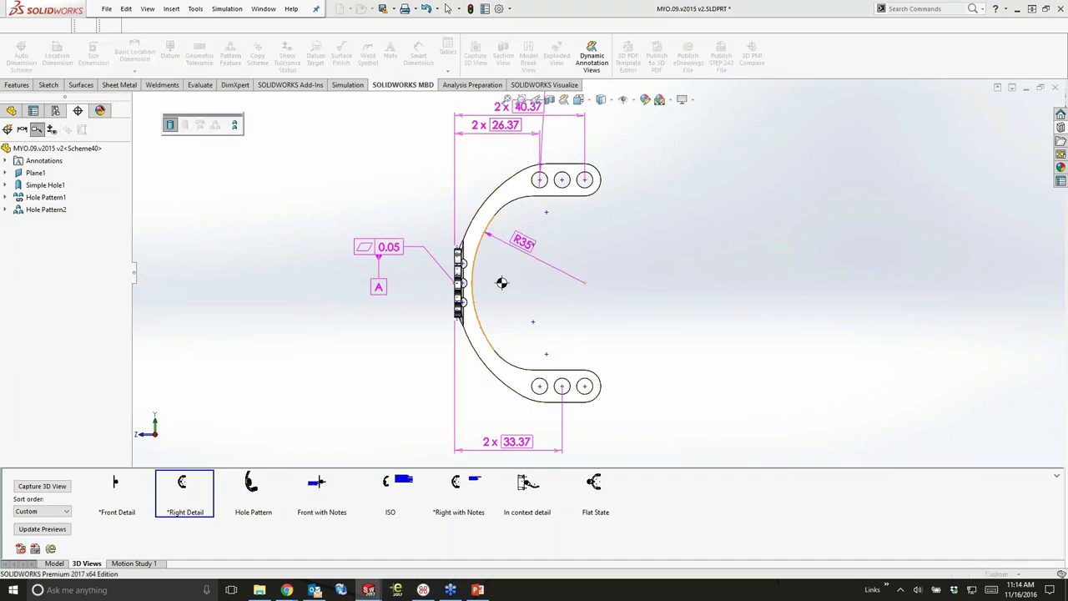
{"action": "left_click", "coordinate": [519, 245]}
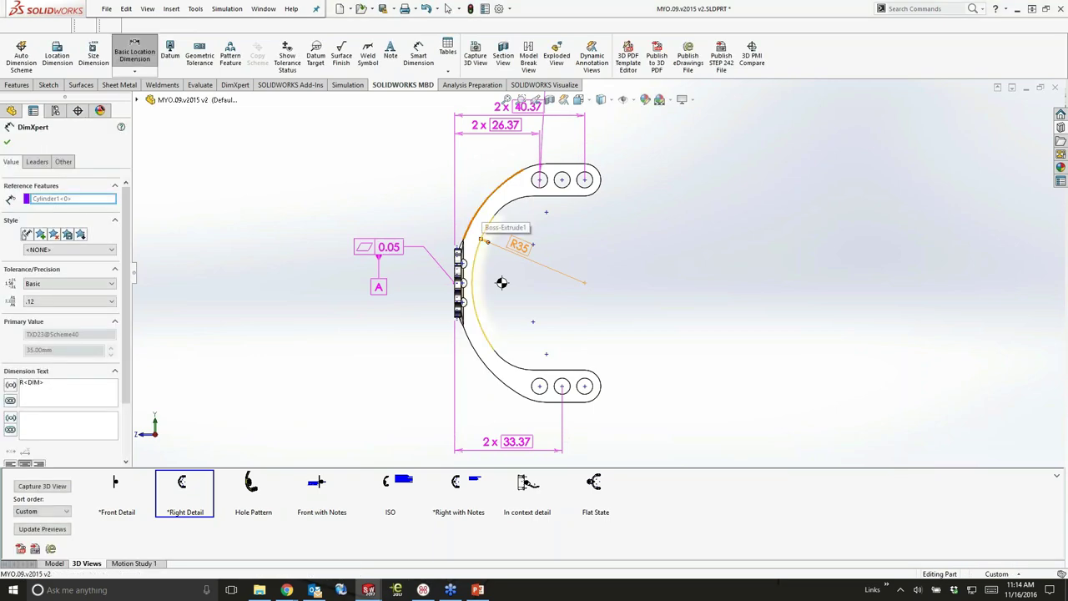
{"action": "left_click", "coordinate": [474, 214]}
{"action": "left_click", "coordinate": [420, 172]}
{"action": "key", "text": "Escape"}
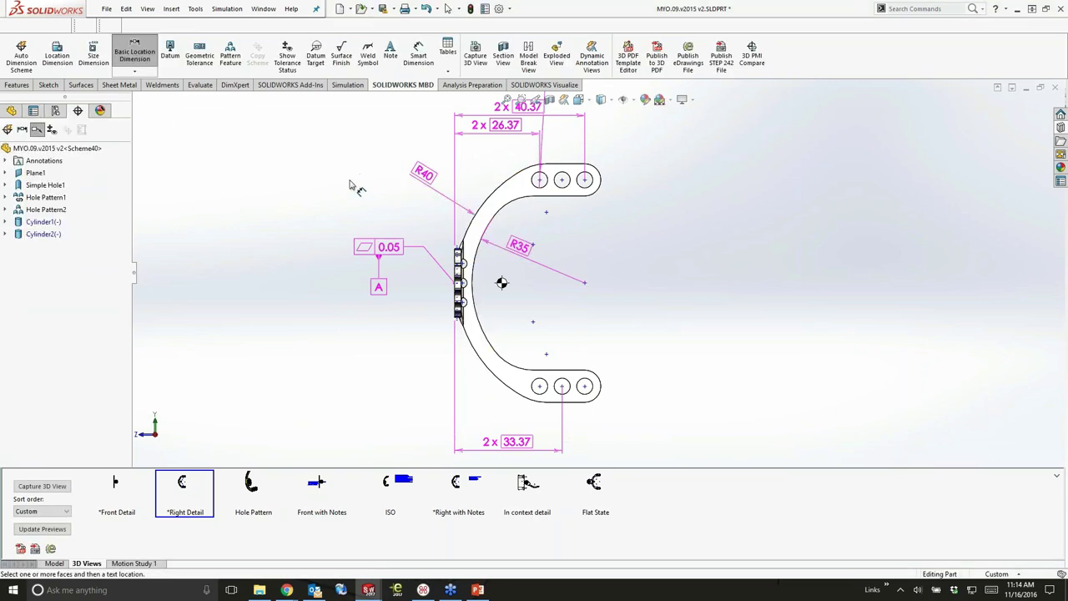
Add location dimensions for the upper arm's width and the overall height across both arms in the Right Detail view
{"action": "left_click", "coordinate": [66, 60]}
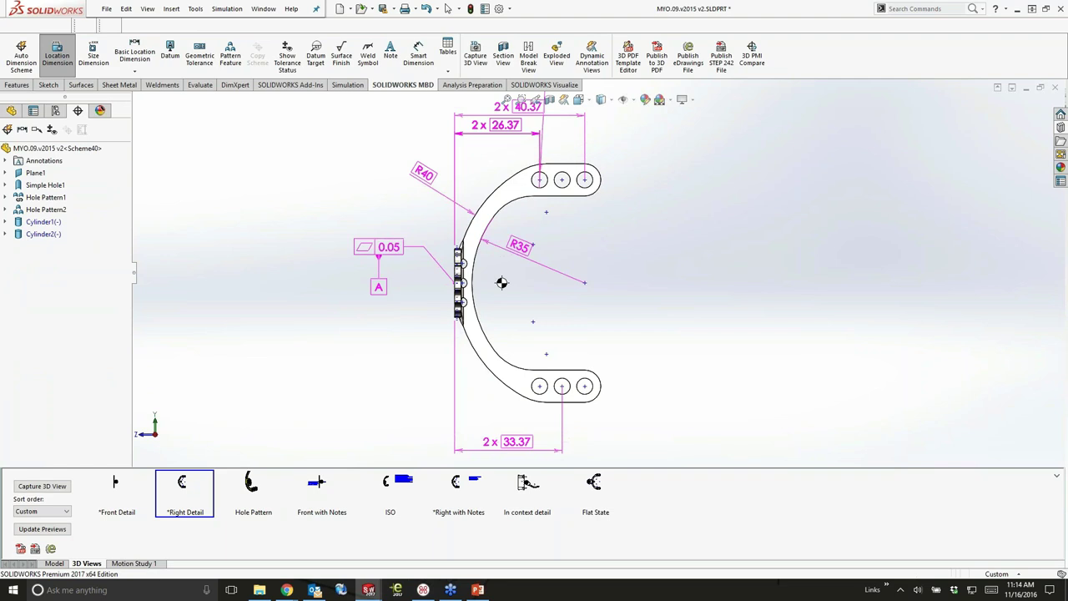
{"action": "left_click", "coordinate": [561, 165]}
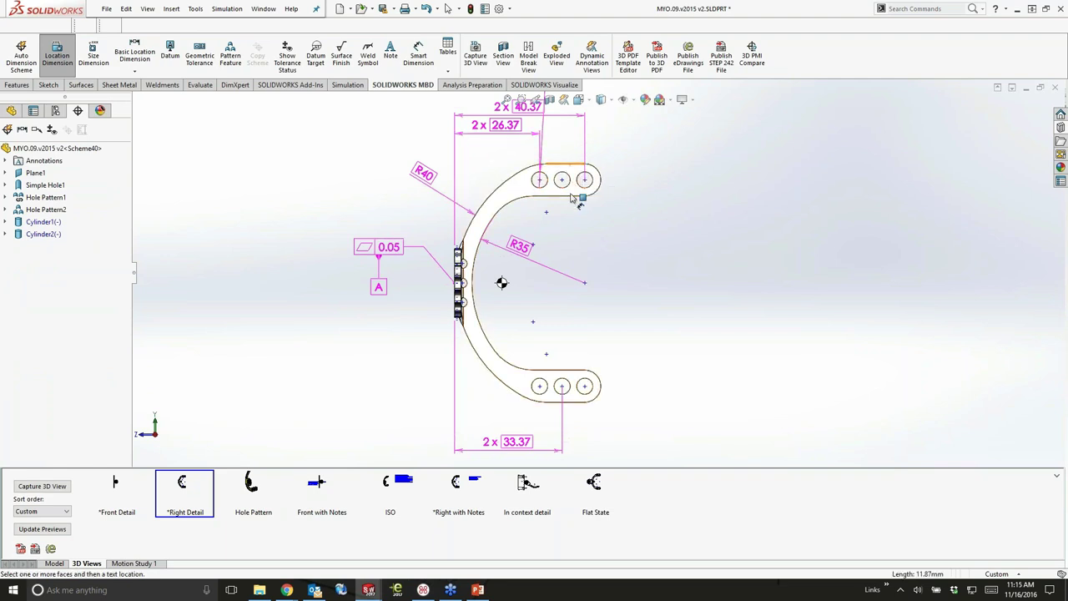
{"action": "left_click", "coordinate": [567, 197]}
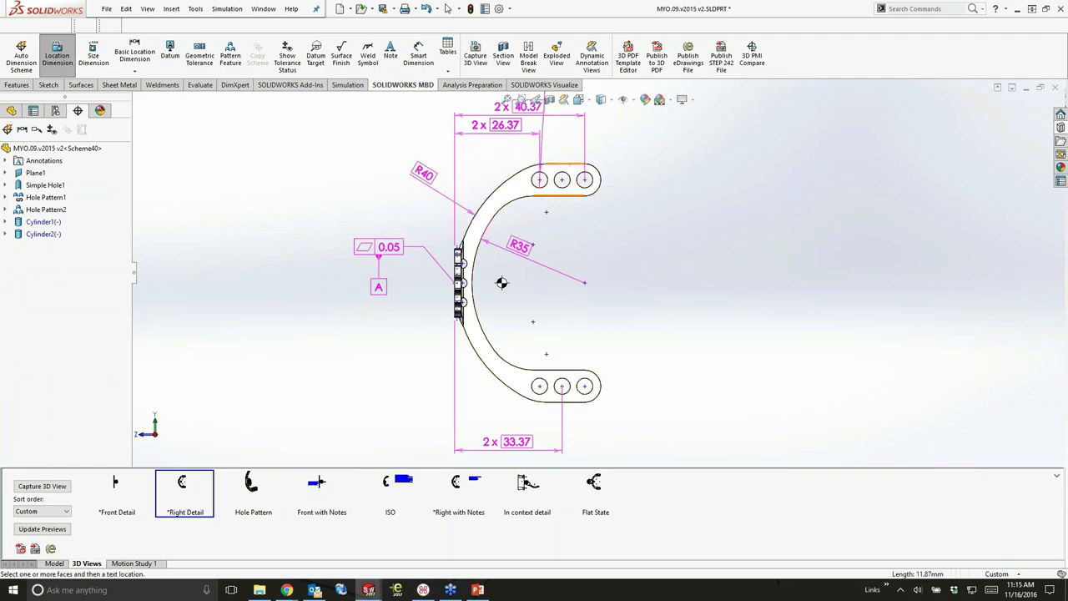
{"action": "left_click", "coordinate": [607, 242]}
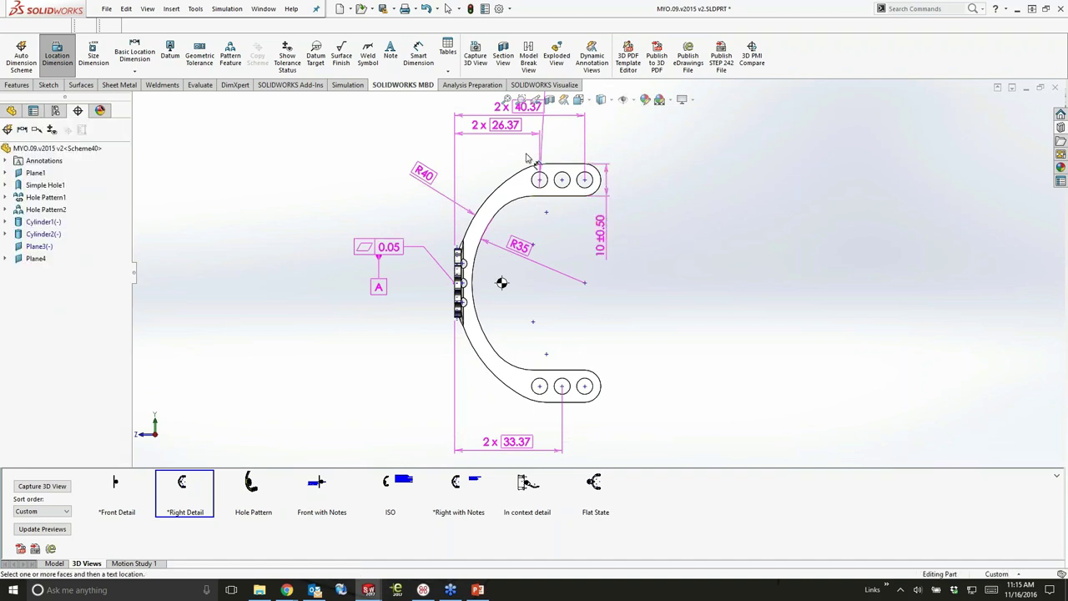
{"action": "left_click", "coordinate": [574, 401]}
{"action": "left_click", "coordinate": [620, 289]}
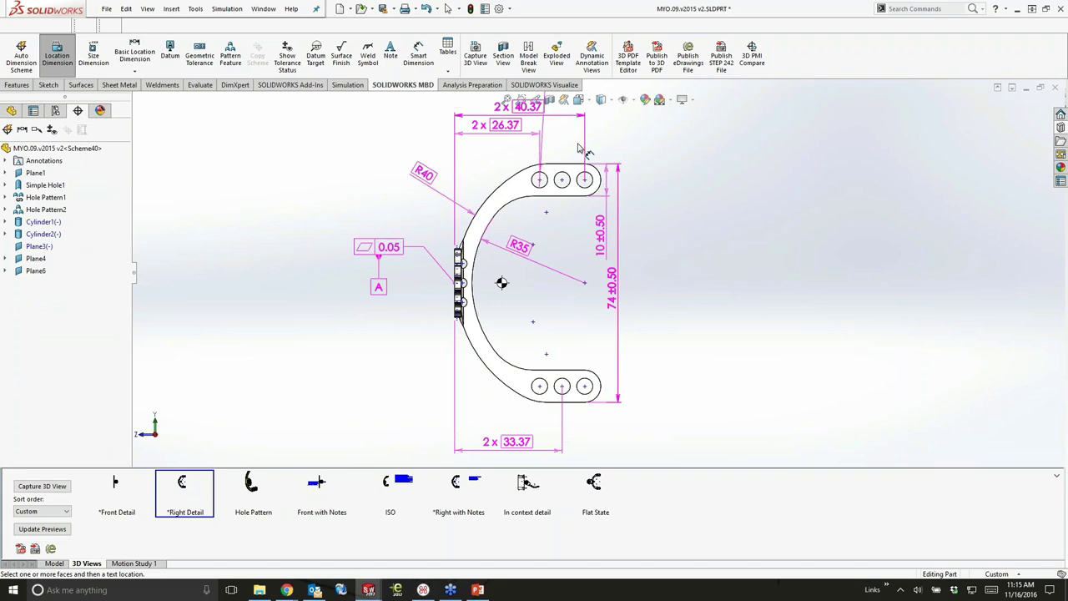
Inspect the upper arm's width dimension and its reference faces in 3D, and activate the Front Detail view
{"action": "middle_click_drag", "start_coordinate": [674, 158], "coordinate": [654, 173]}
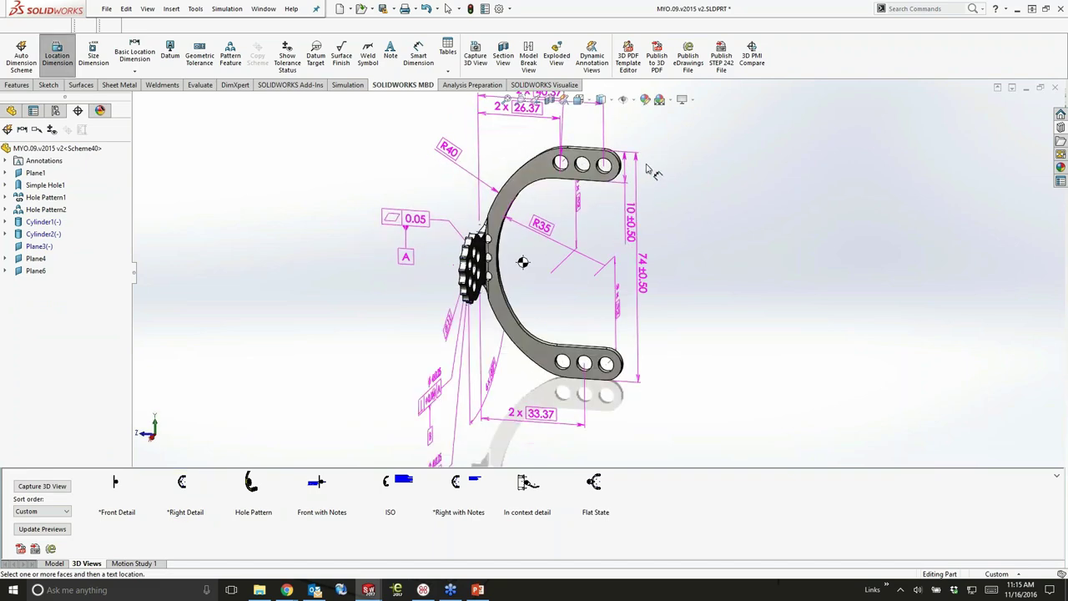
{"action": "scroll", "coordinate": [649, 142], "scroll_direction": "up", "scroll_amount": 3}
{"action": "left_click", "coordinate": [448, 8]}
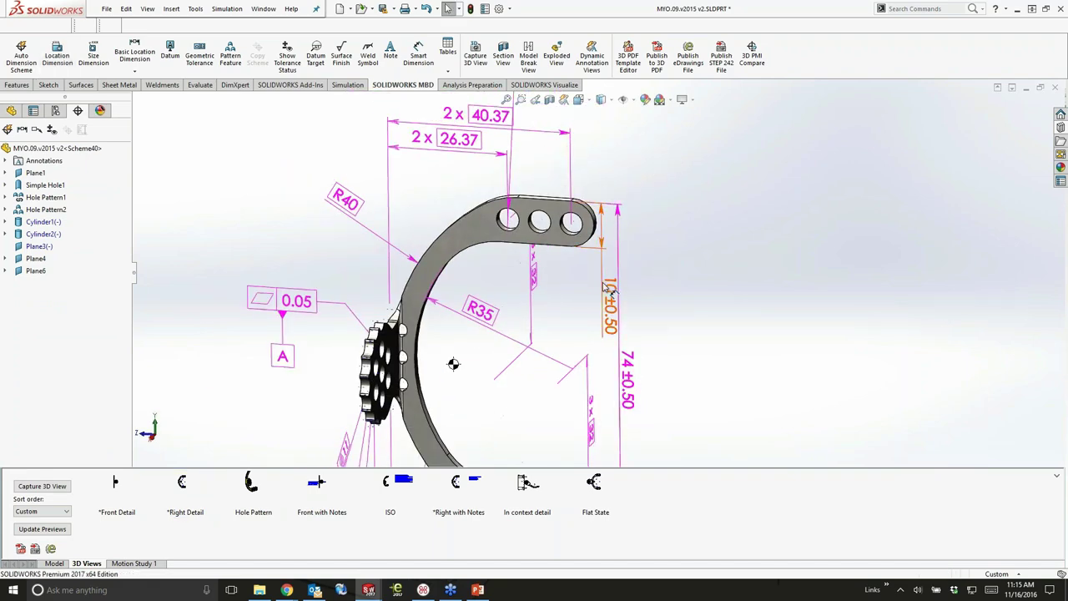
{"action": "scroll", "coordinate": [604, 236], "scroll_direction": "up", "scroll_amount": 4}
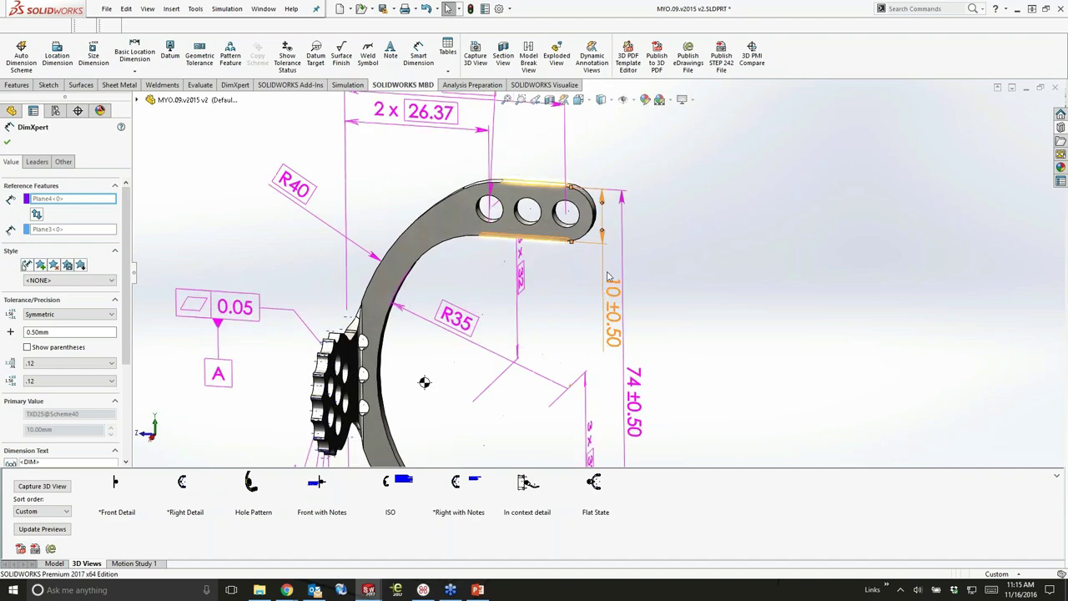
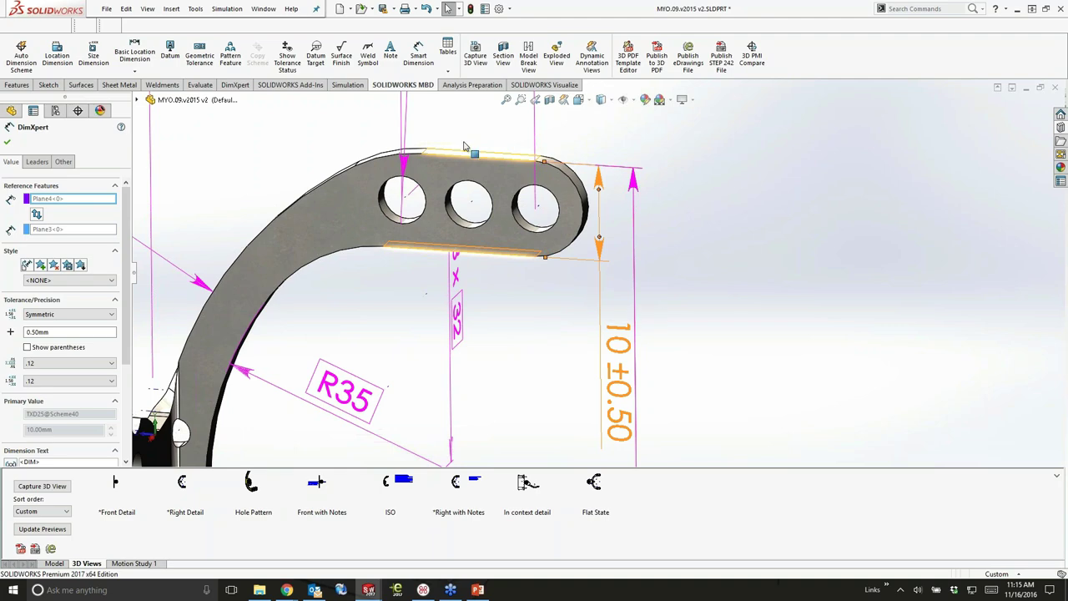
{"action": "scroll", "coordinate": [552, 351], "scroll_direction": "up", "scroll_amount": 3}
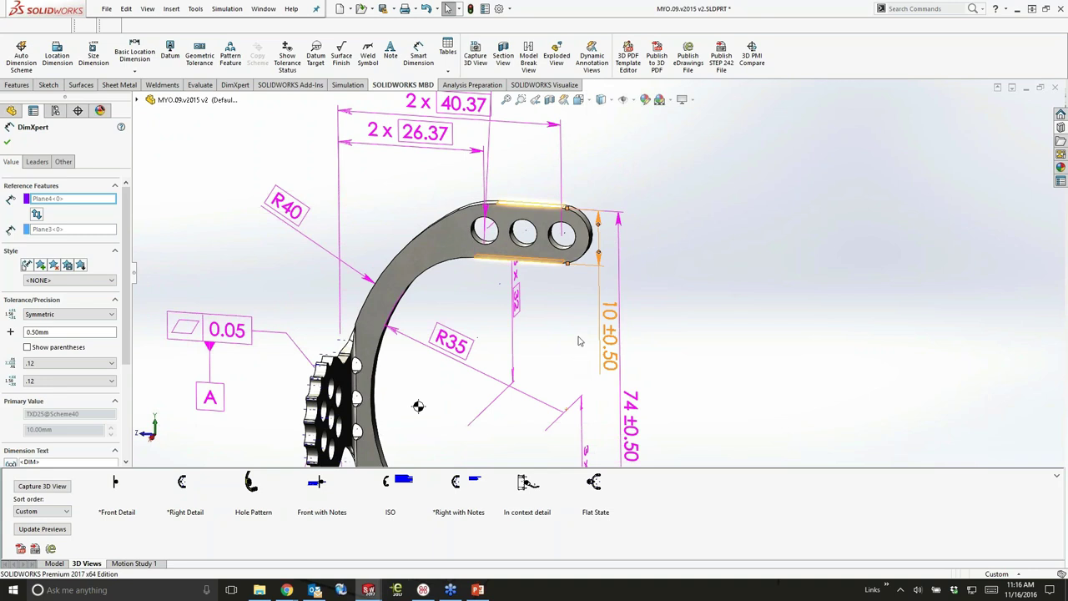
{"action": "key", "text": "Escape"}
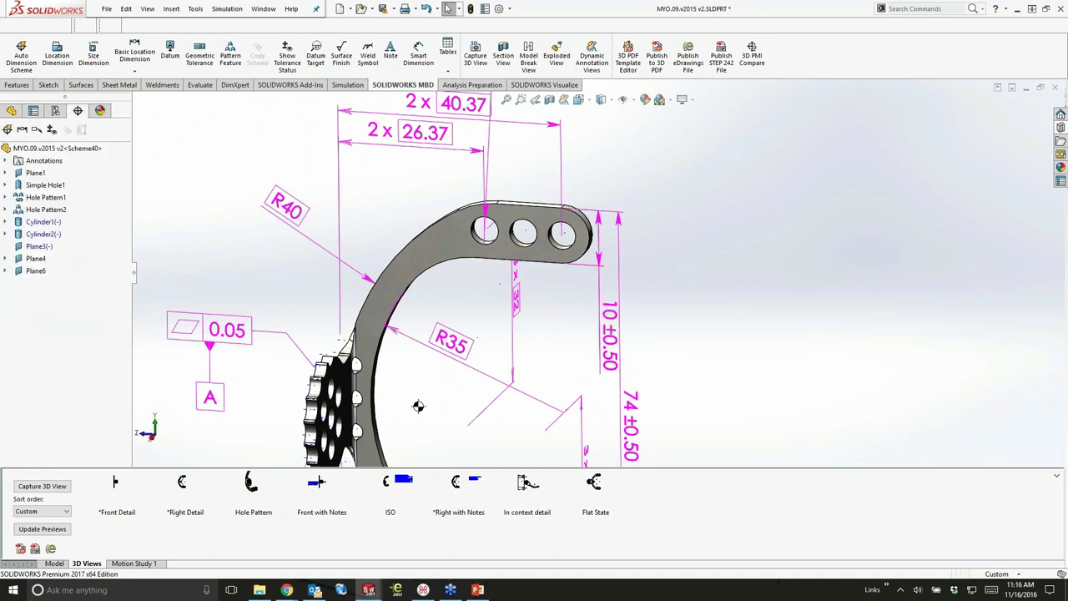
{"action": "scroll", "coordinate": [659, 346], "scroll_direction": "up", "scroll_amount": 2}
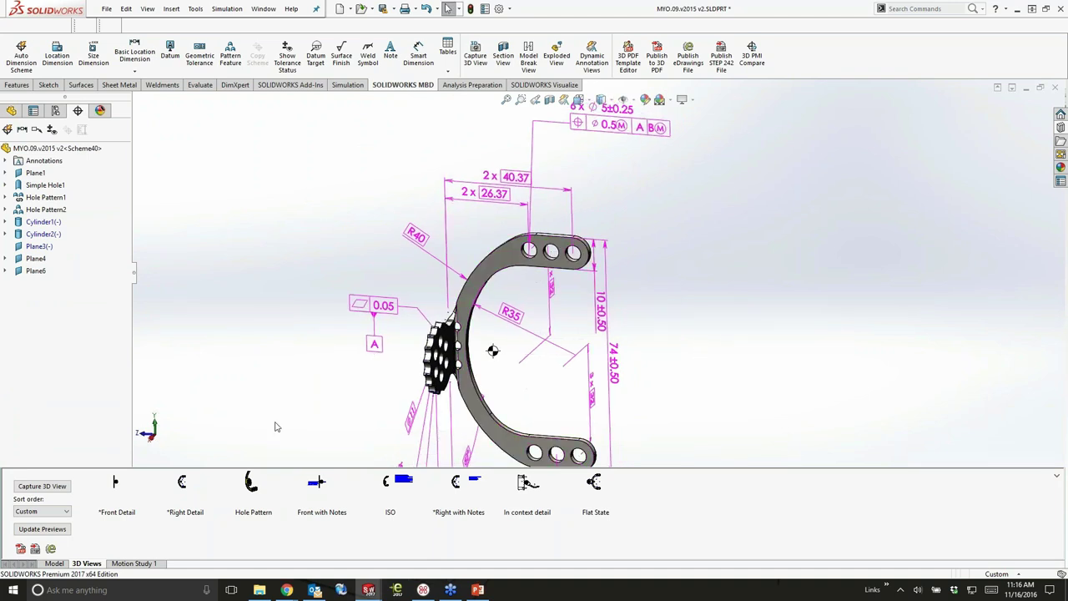
{"action": "left_click", "coordinate": [115, 486]}
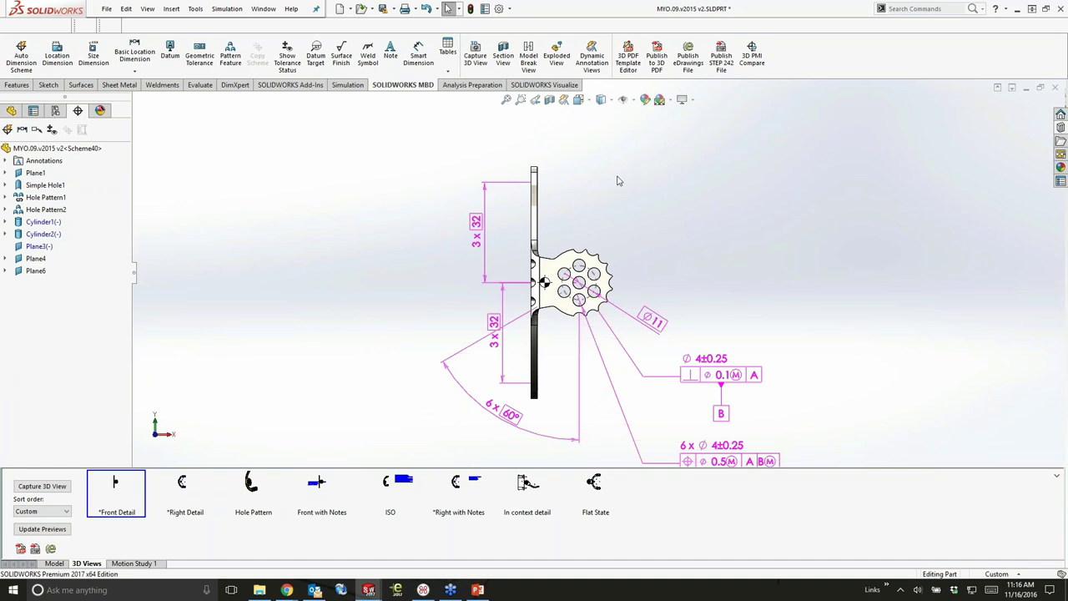
Set up a 3D PDF publication that also includes the Flat State view and uses the SW2017 2 page template theme
{"action": "left_click", "coordinate": [660, 72]}
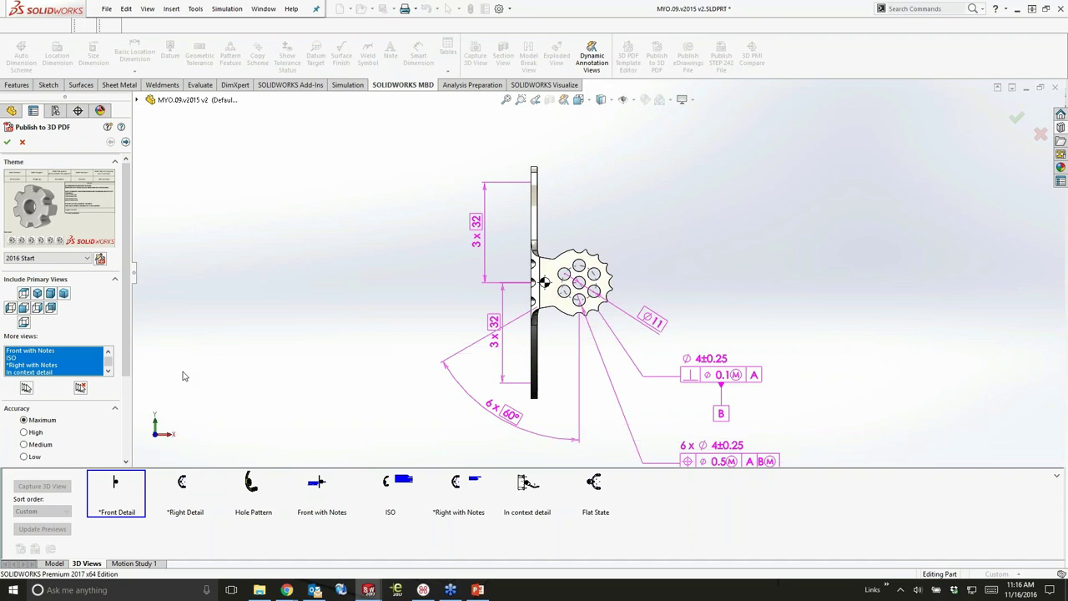
{"action": "scroll", "coordinate": [88, 373], "scroll_direction": "down", "scroll_amount": 1}
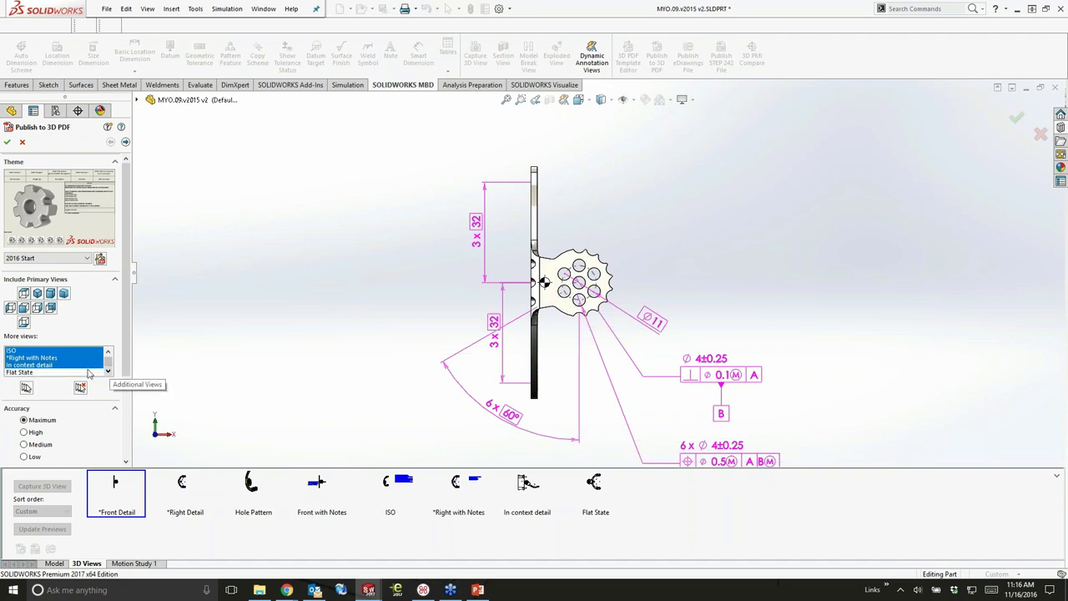
{"action": "left_click", "coordinate": [29, 373], "text": "ctrl"}
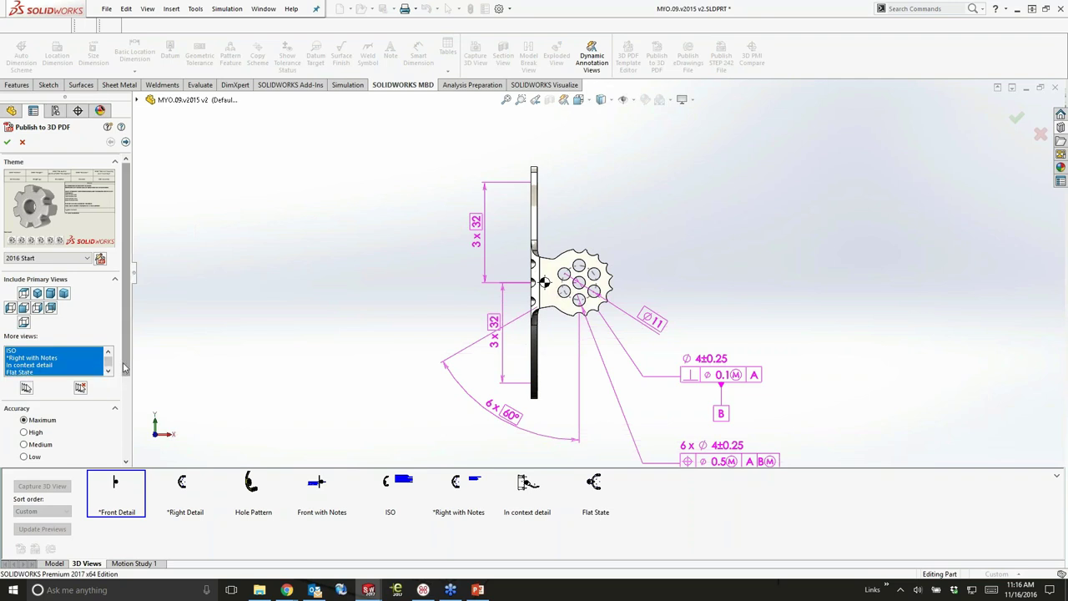
{"action": "left_click", "coordinate": [83, 258]}
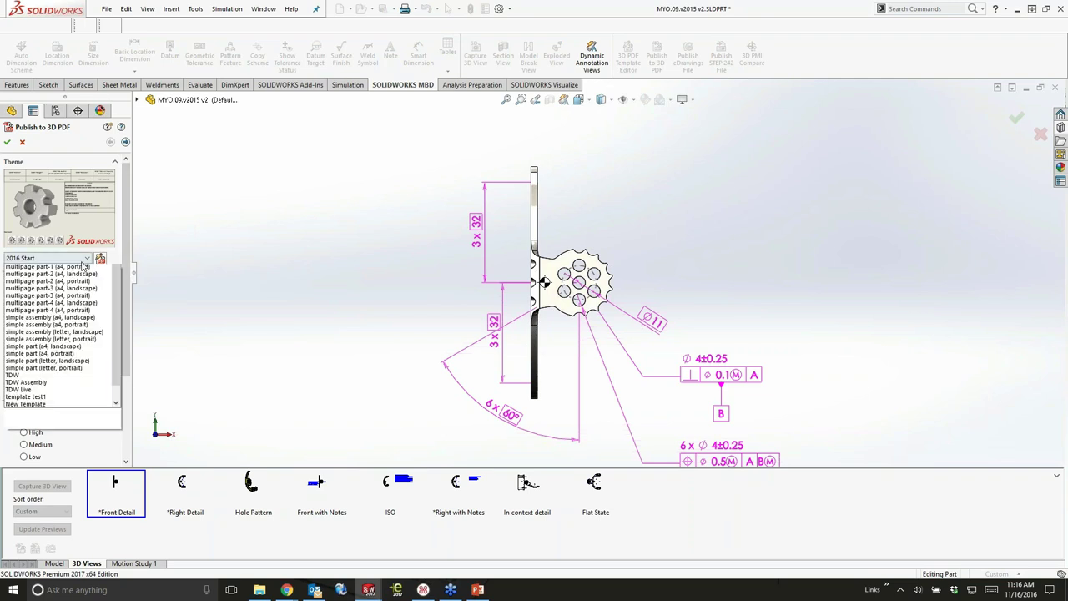
{"action": "scroll", "coordinate": [52, 450], "scroll_direction": "down", "scroll_amount": 1}
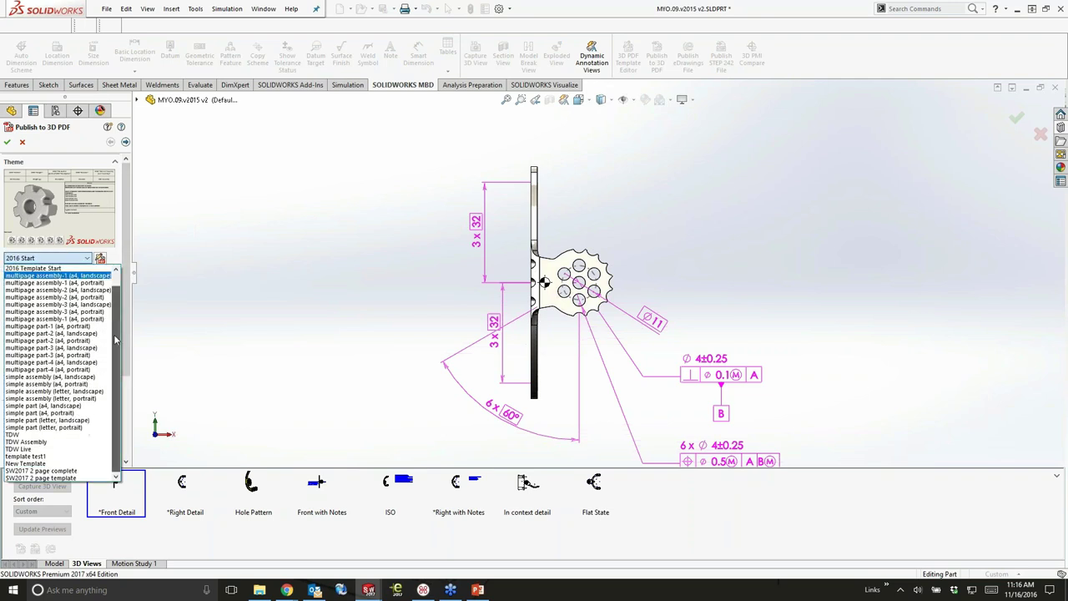
{"action": "left_click", "coordinate": [60, 478]}
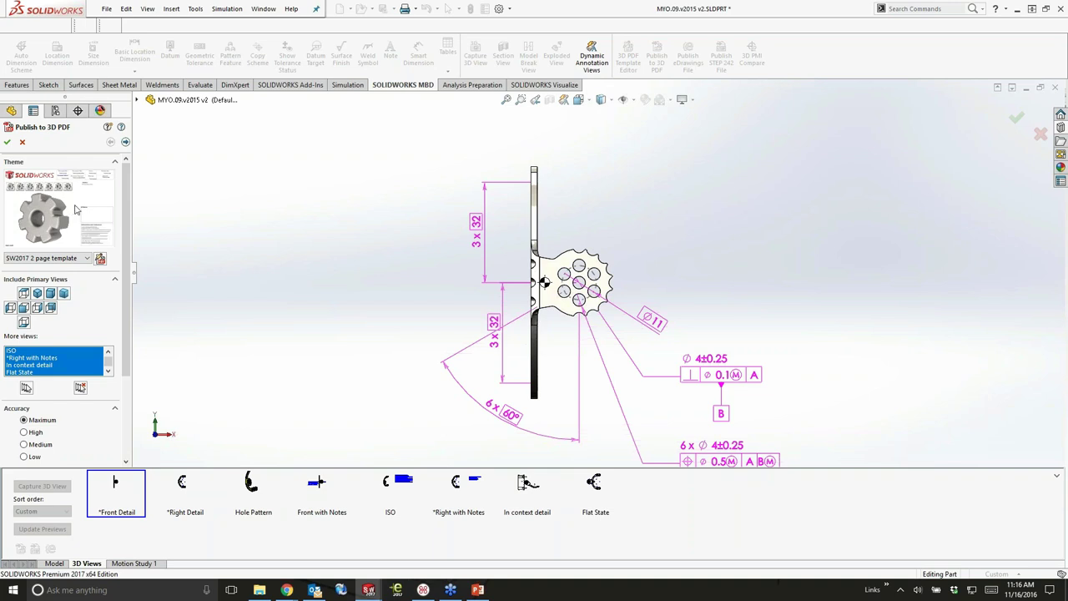
Attach VENDOR APPROVAL FORM.docx to the 3D PDF setup and cancel publishing
{"action": "left_click_drag", "start_coordinate": [125, 265], "coordinate": [153, 349]}
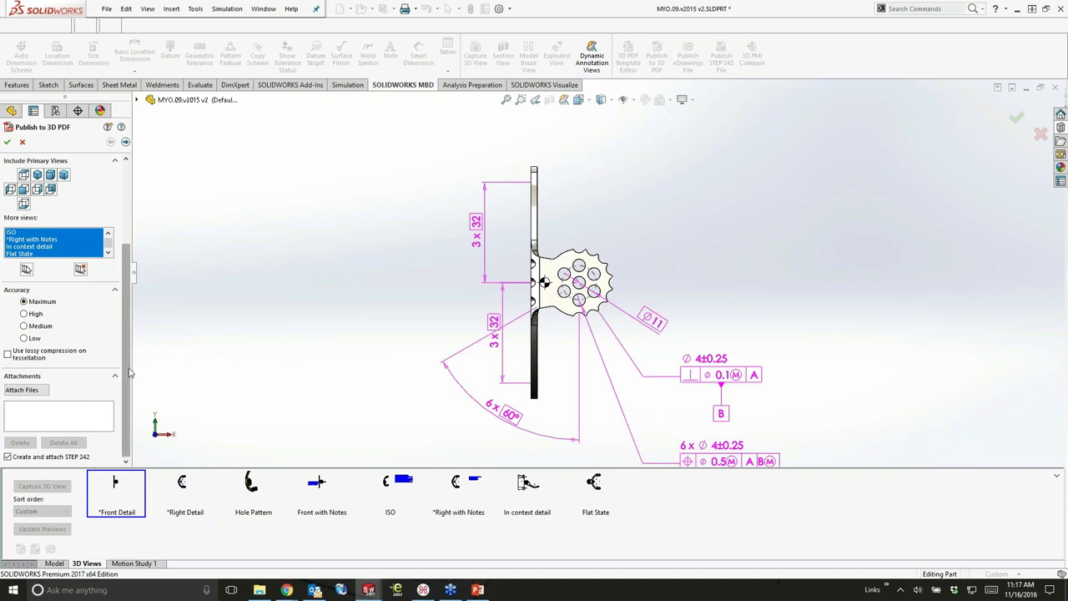
{"action": "left_click", "coordinate": [33, 391]}
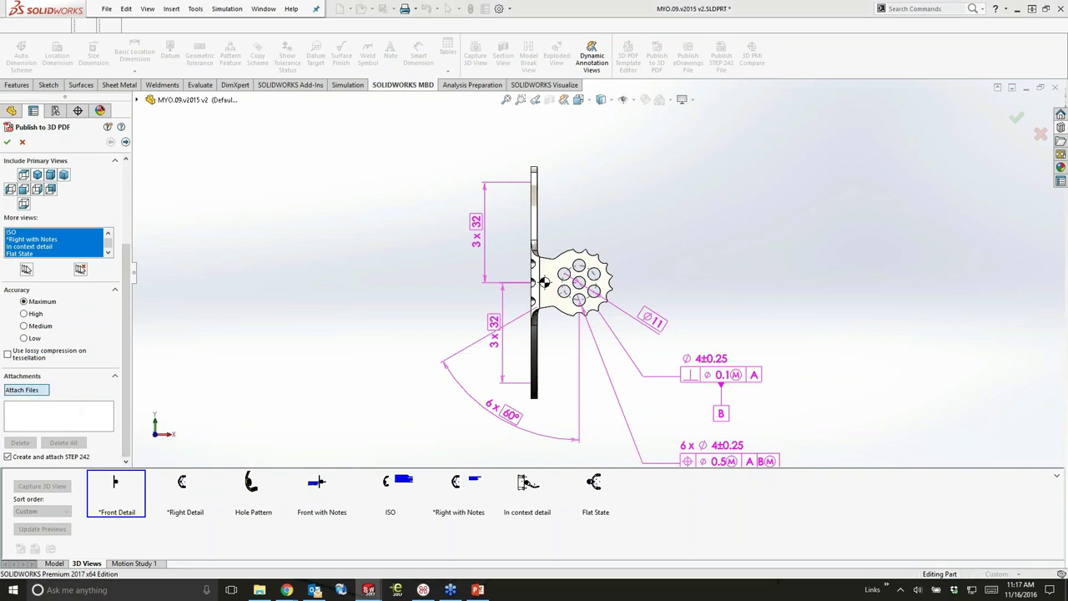
{"action": "left_click", "coordinate": [173, 171]}
{"action": "scroll", "coordinate": [173, 172], "scroll_direction": "down", "scroll_amount": 2}
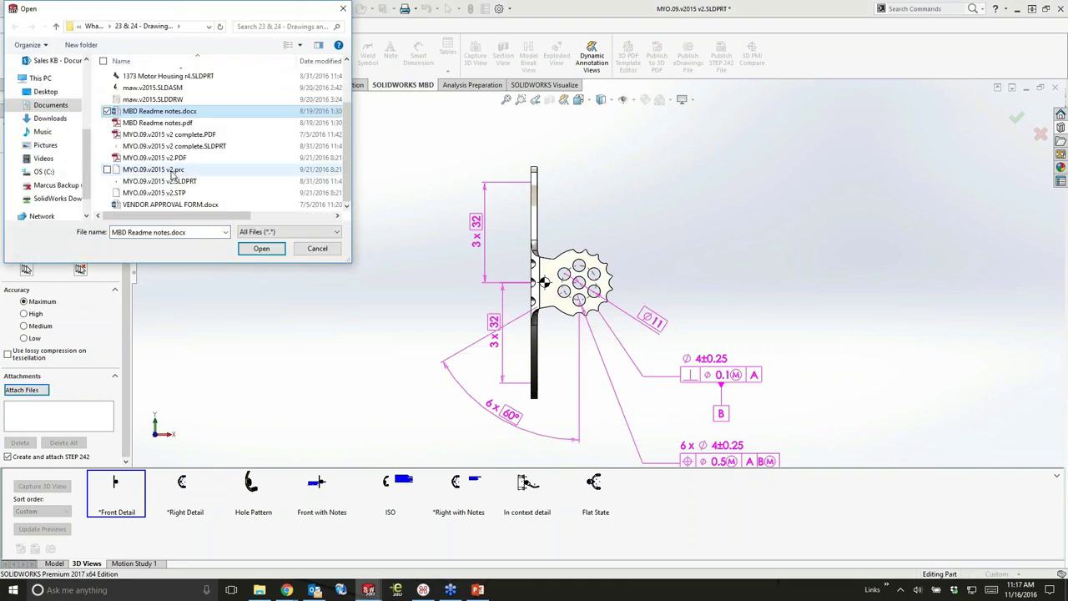
{"action": "left_click", "coordinate": [170, 205]}
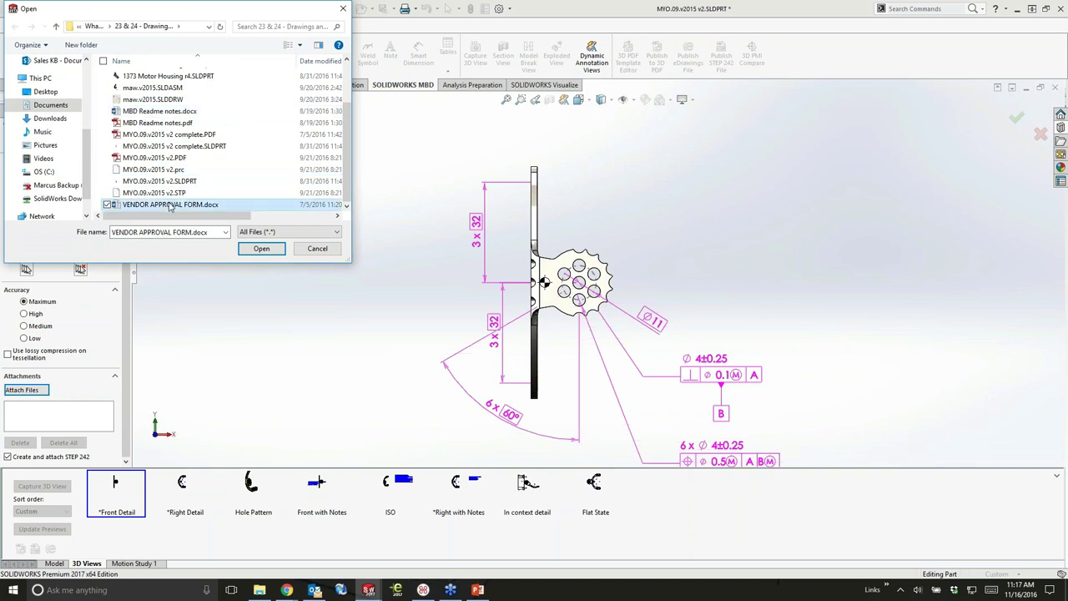
{"action": "left_click", "coordinate": [261, 248]}
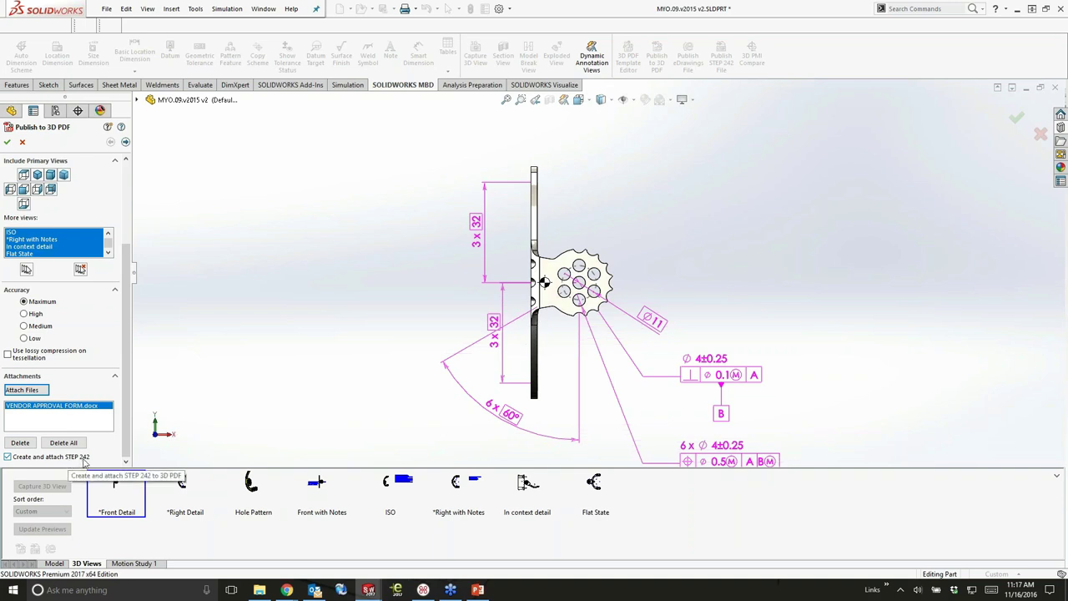
{"action": "left_click", "coordinate": [23, 142]}
Switch to File Explorer and open the 23 & 24 - Drawings and MBD folder
{"action": "left_click", "coordinate": [272, 591]}
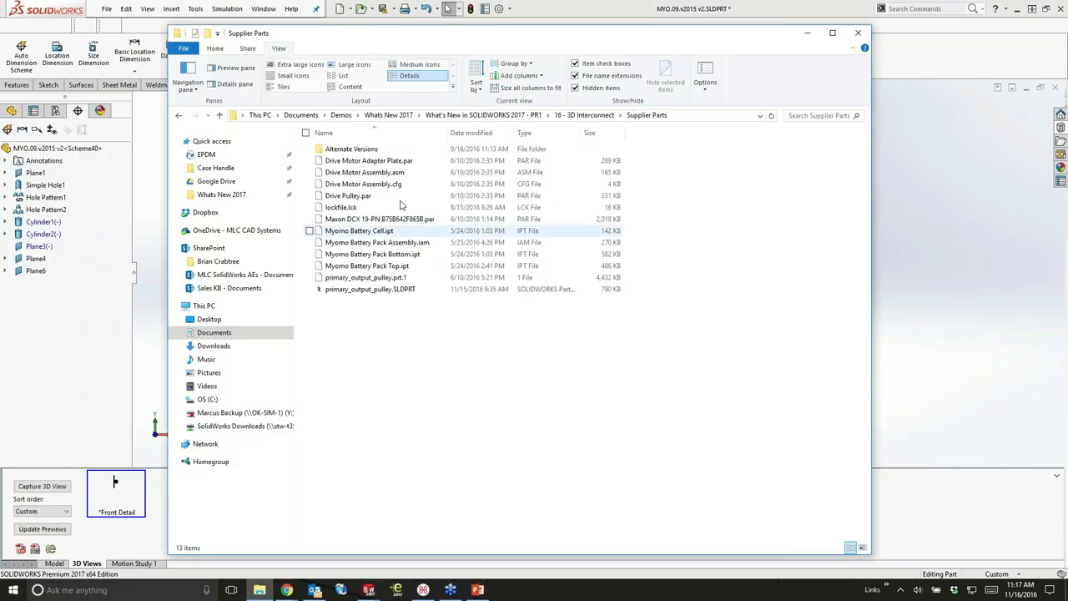
{"action": "left_click", "coordinate": [493, 116]}
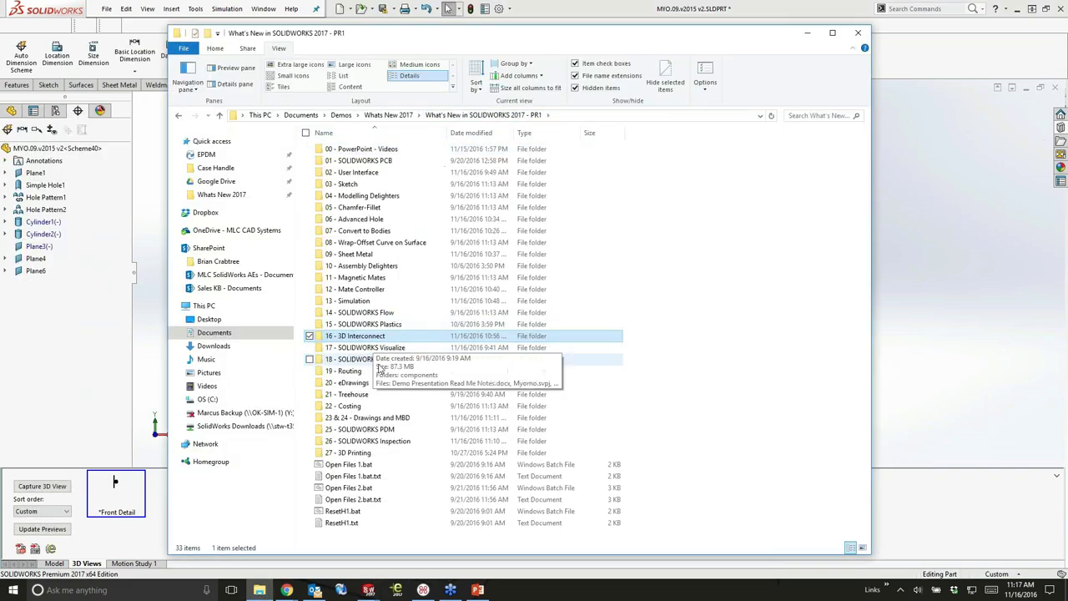
{"action": "double_click", "coordinate": [354, 419]}
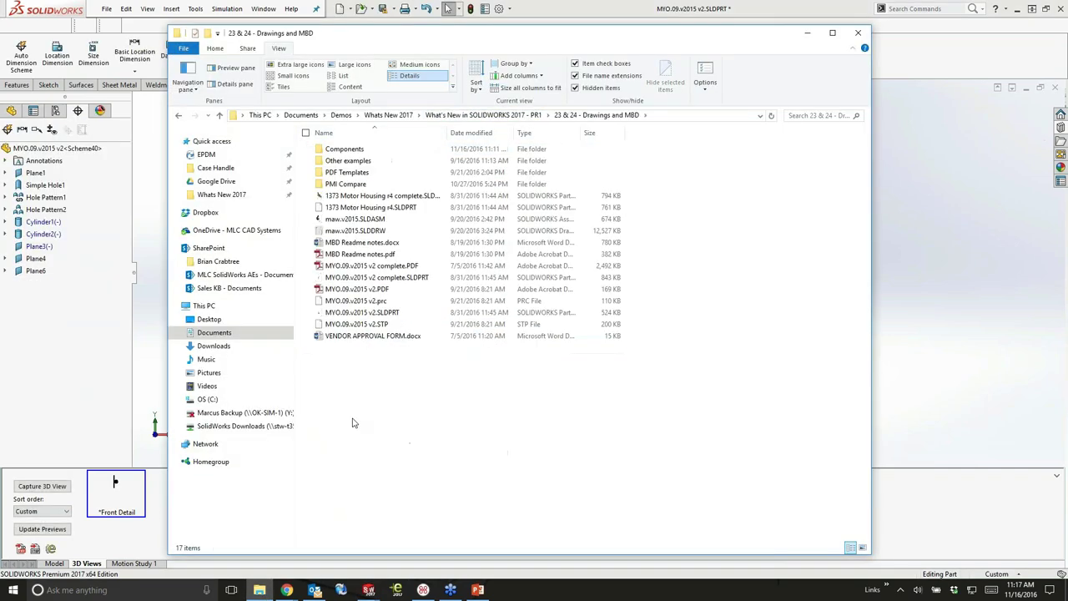
View the 3D model in MYO.09.v2015 v2.PDF in Adobe Reader and close the document
{"action": "double_click", "coordinate": [359, 289]}
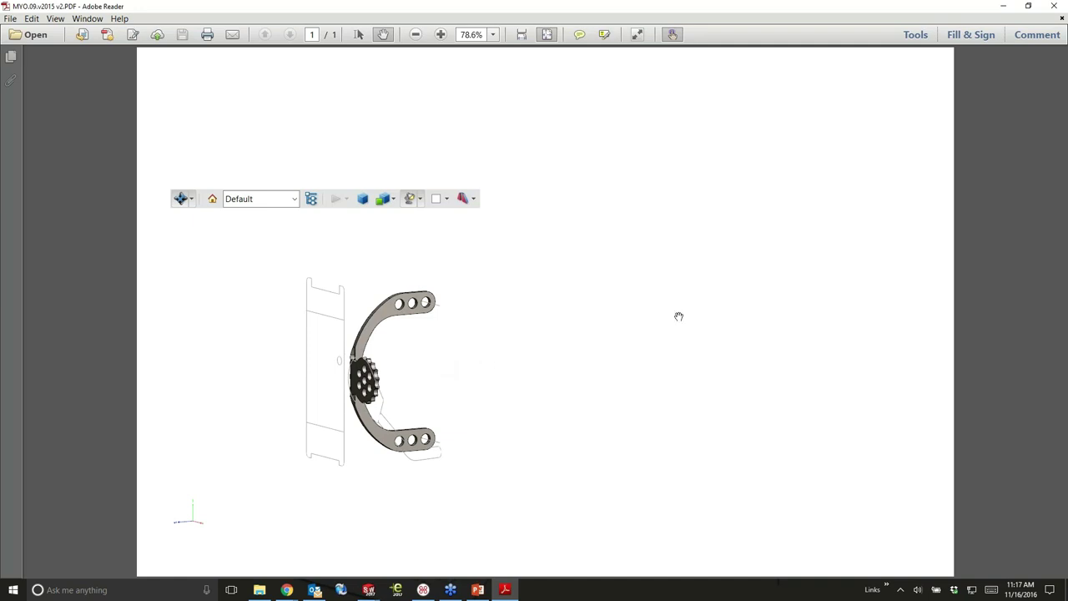
{"action": "left_click_drag", "start_coordinate": [393, 336], "coordinate": [372, 354]}
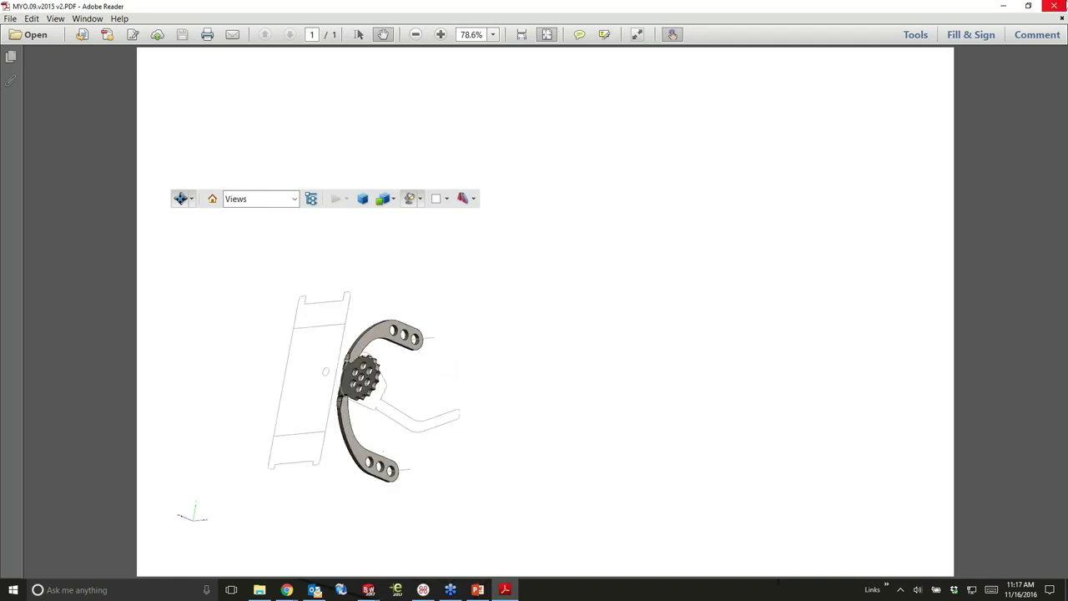
{"action": "left_click", "coordinate": [1054, 5]}
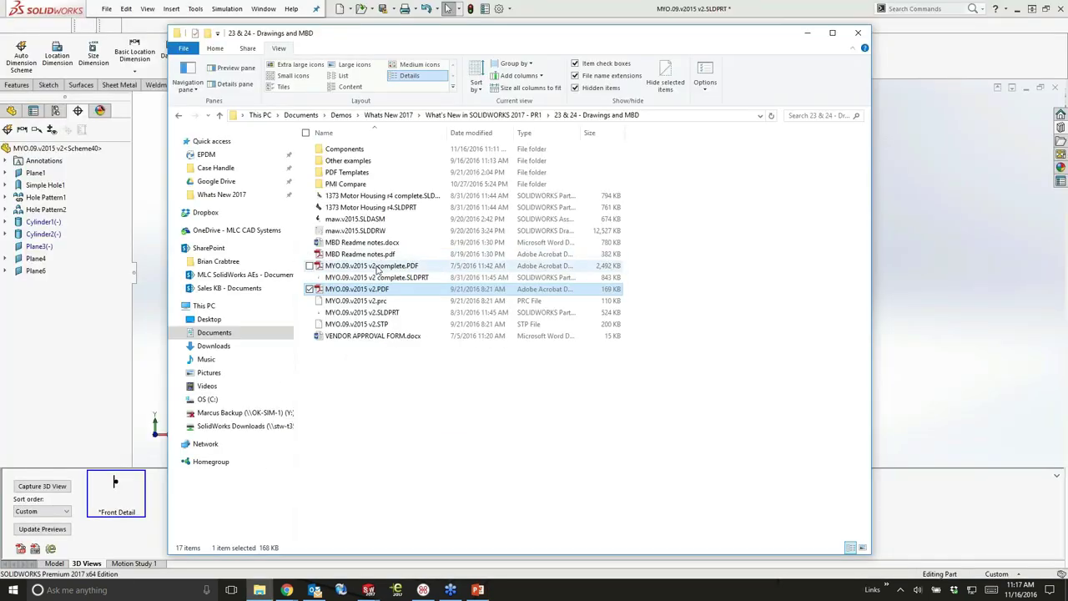
Open MYO.09.v2015 v2 complete.PDF in Adobe Reader and examine the dimensioned 3D bracket on page 2
{"action": "double_click", "coordinate": [377, 265]}
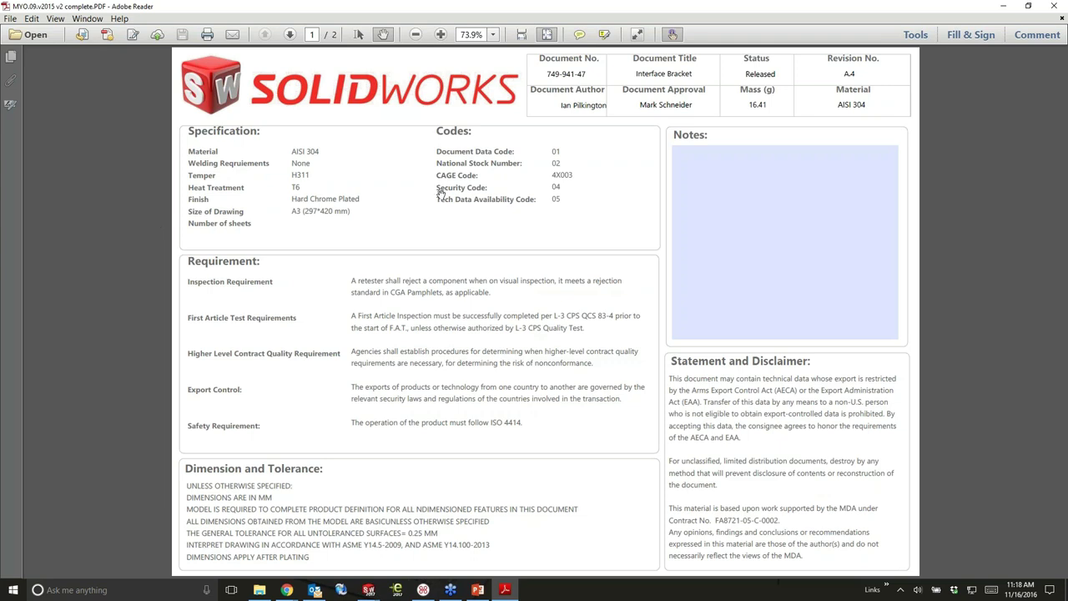
{"action": "left_click", "coordinate": [11, 56]}
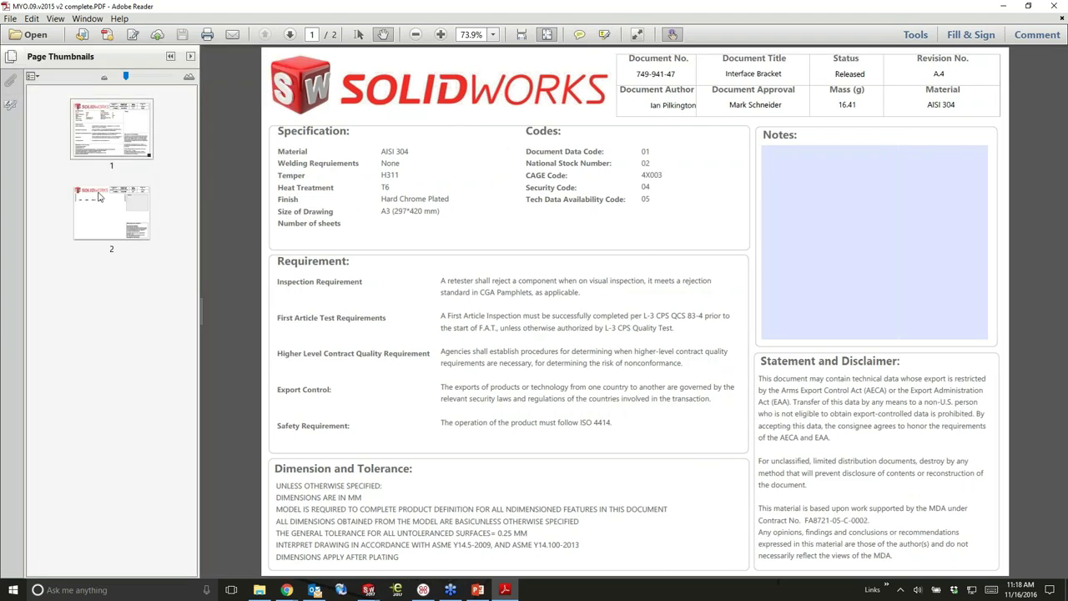
{"action": "left_click", "coordinate": [98, 195]}
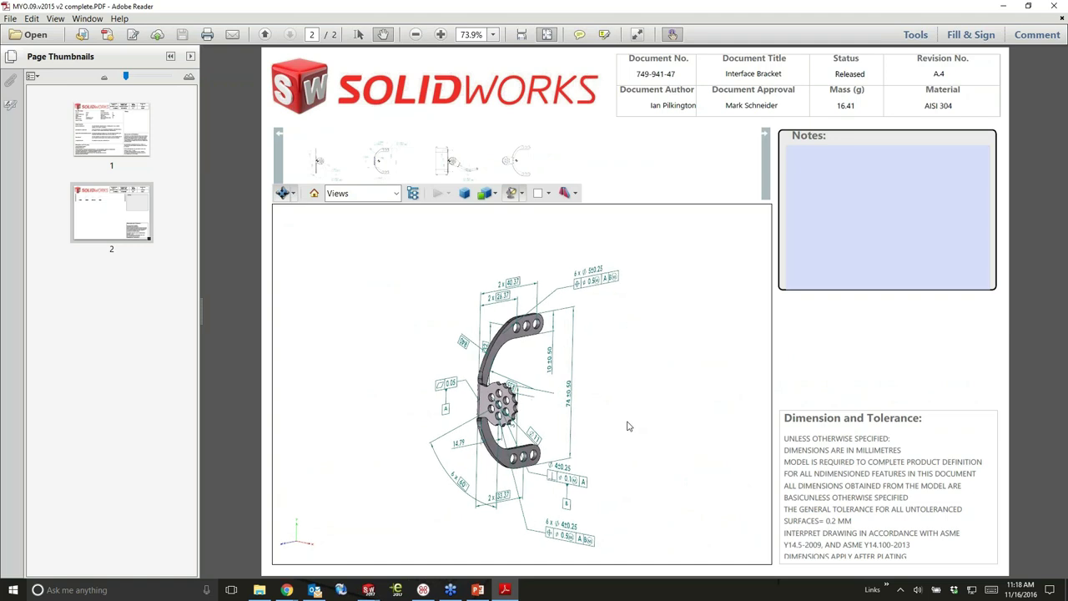
{"action": "left_click_drag", "start_coordinate": [627, 426], "coordinate": [663, 437]}
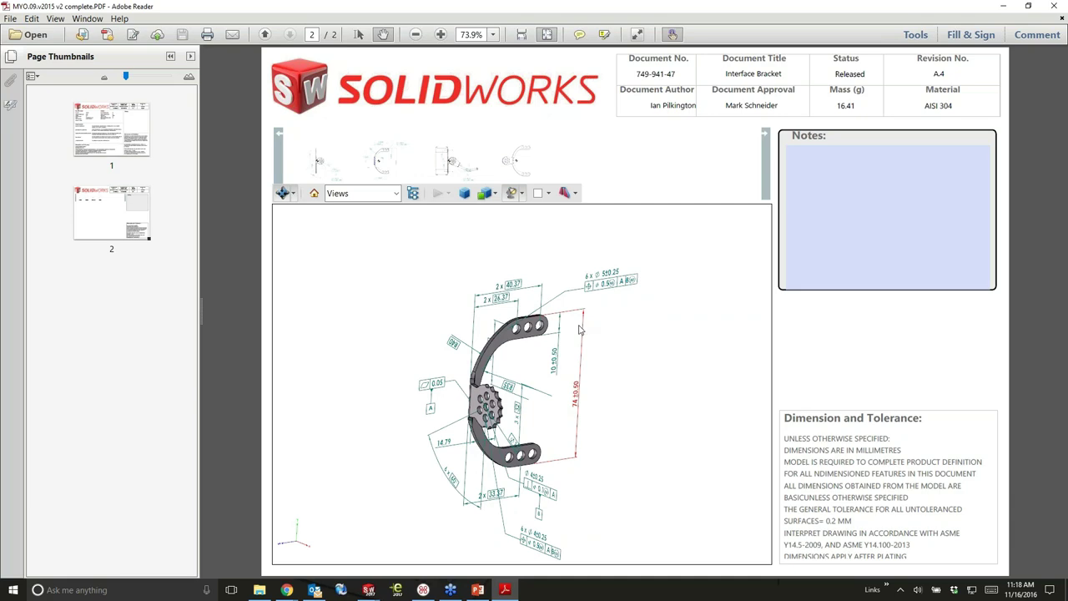
{"action": "scroll", "coordinate": [567, 357], "scroll_direction": "up", "scroll_amount": 6}
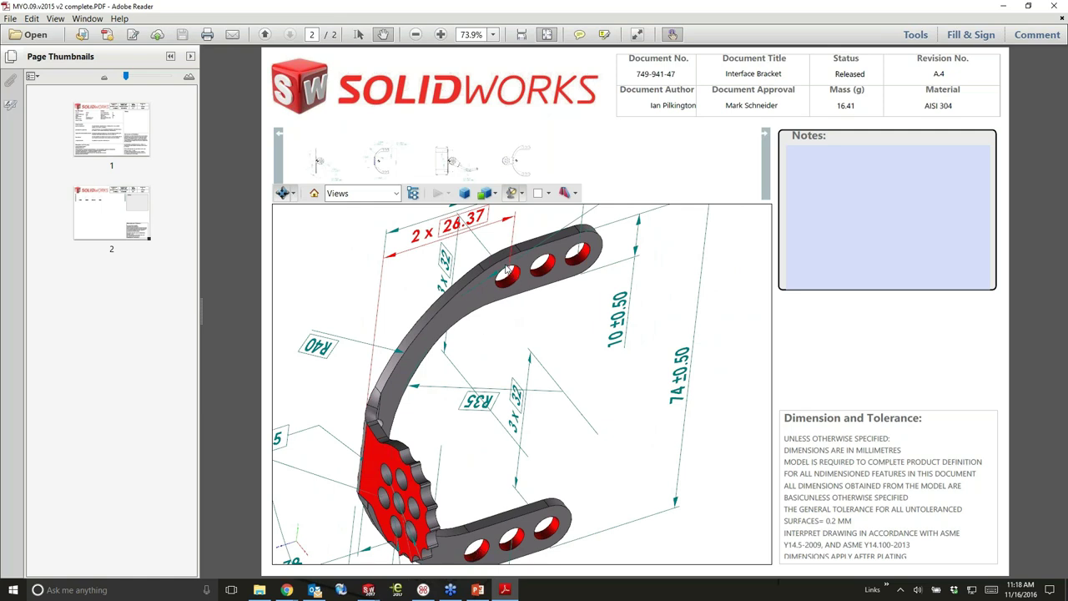
Display the In context detail and Flat State views of the bracket and return to page 1 of the PDF
{"action": "left_click", "coordinate": [438, 164]}
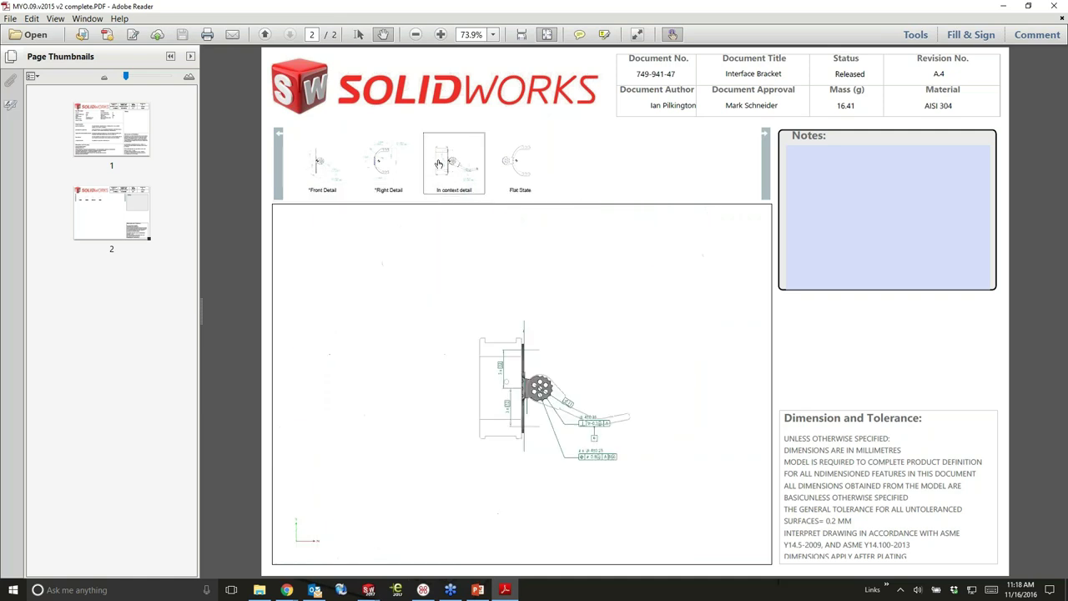
{"action": "left_click", "coordinate": [528, 163]}
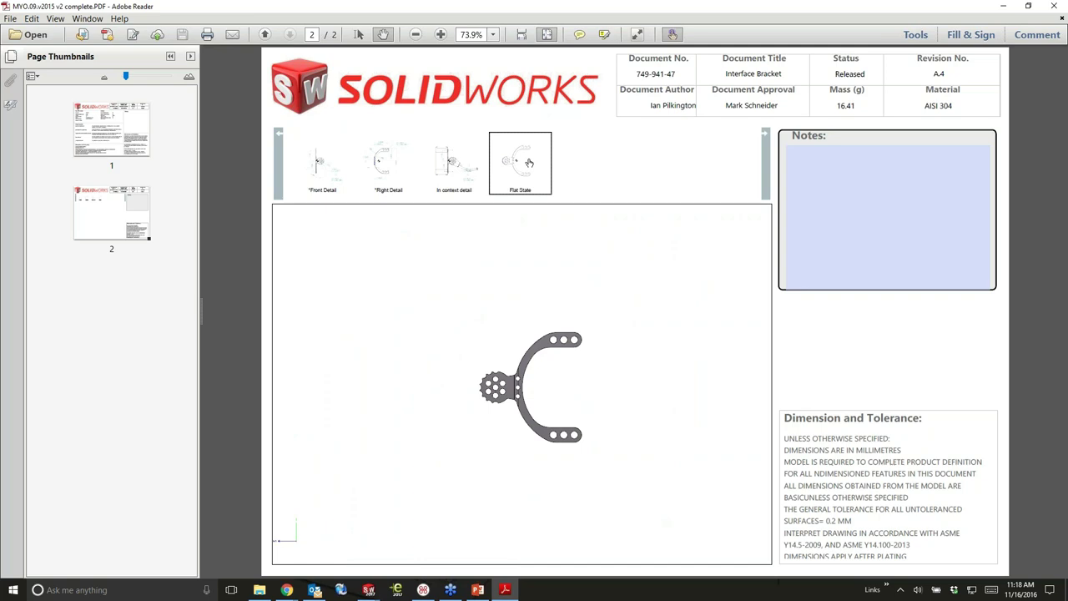
{"action": "left_click", "coordinate": [92, 143]}
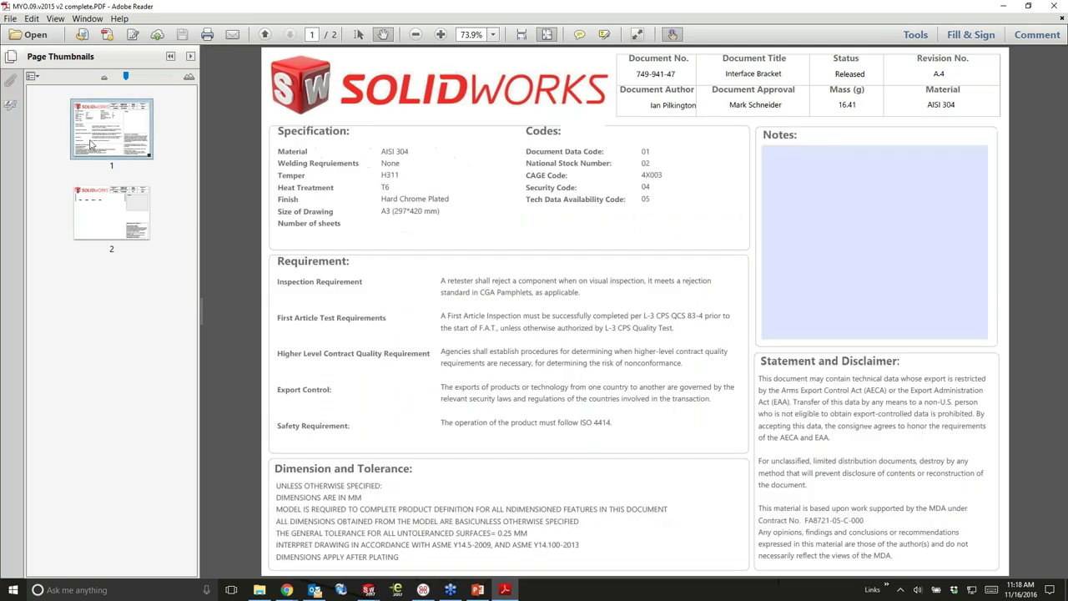
Enter "This looks good but we need talk about surface finish." in the page 1 Notes field and list the PDF's attachments
{"action": "left_click", "coordinate": [849, 334]}
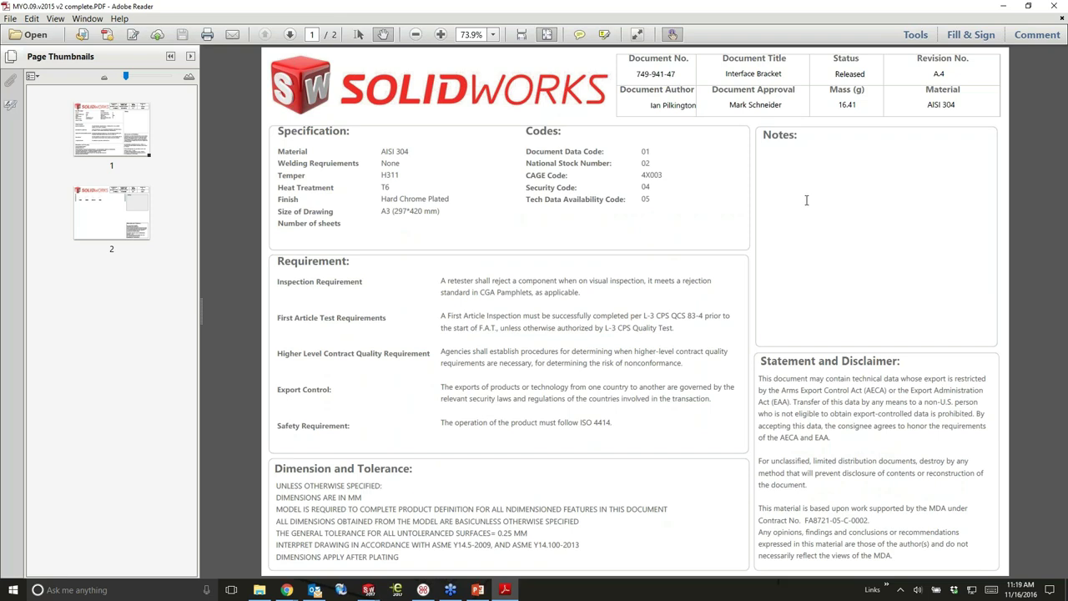
{"action": "type", "text": "This looks good but we need talk about surface"}
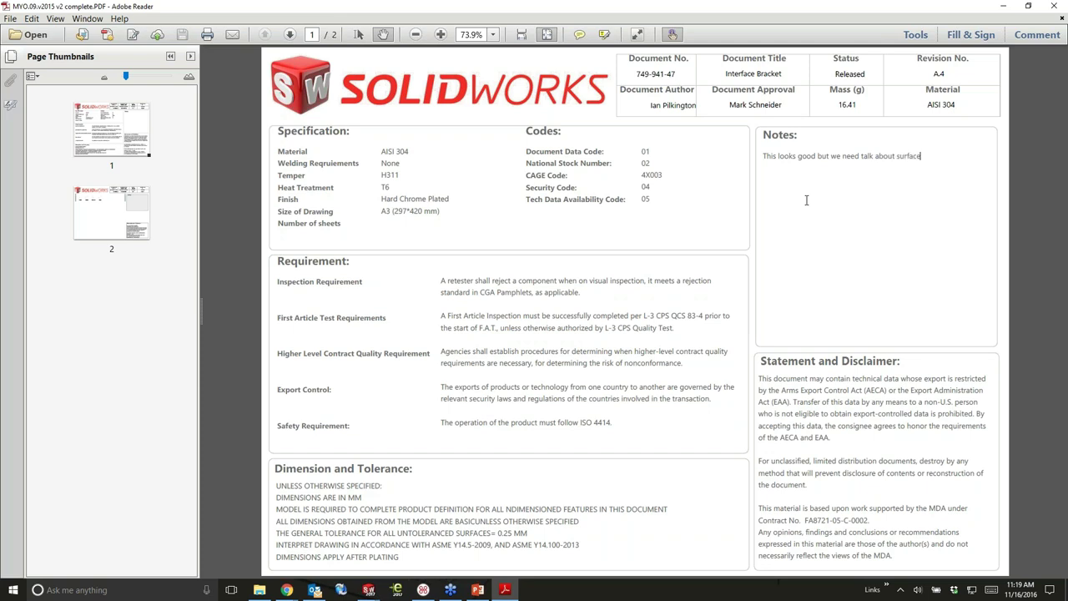
{"action": "type", "text": " finsih"}
{"action": "key", "text": "BackSpace"}
{"action": "key", "text": "BackSpace"}
{"action": "key", "text": "BackSpace"}
{"action": "type", "text": "ish"}
{"action": "left_click", "coordinate": [10, 83]}
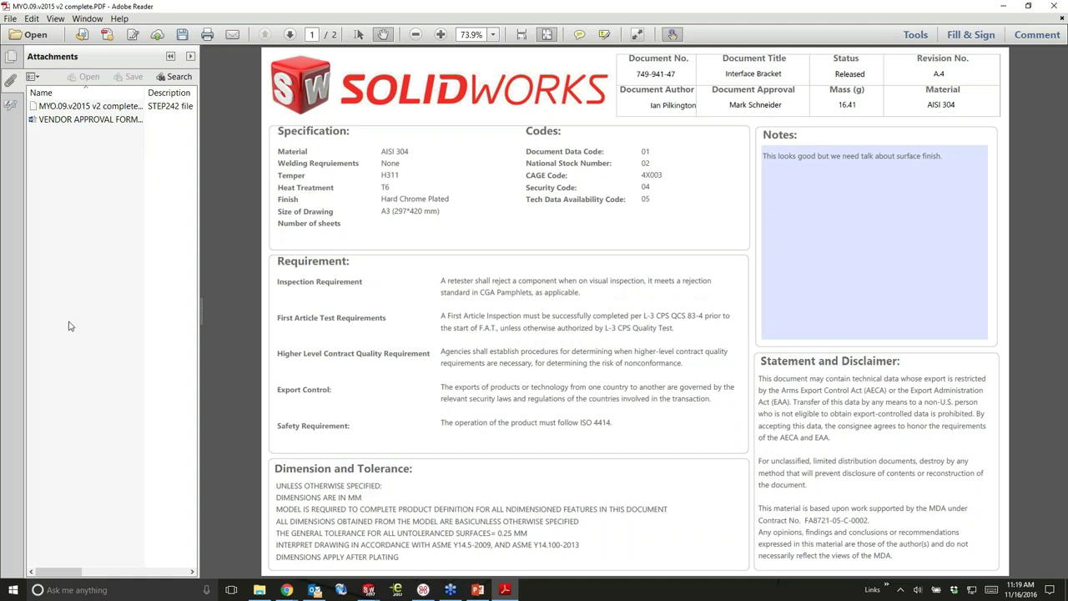
Switch to eDrawings and open the recent document MYO.09.V2015 V2.STP to examine its 3D dimensions from several angles
{"action": "left_click", "coordinate": [1004, 10]}
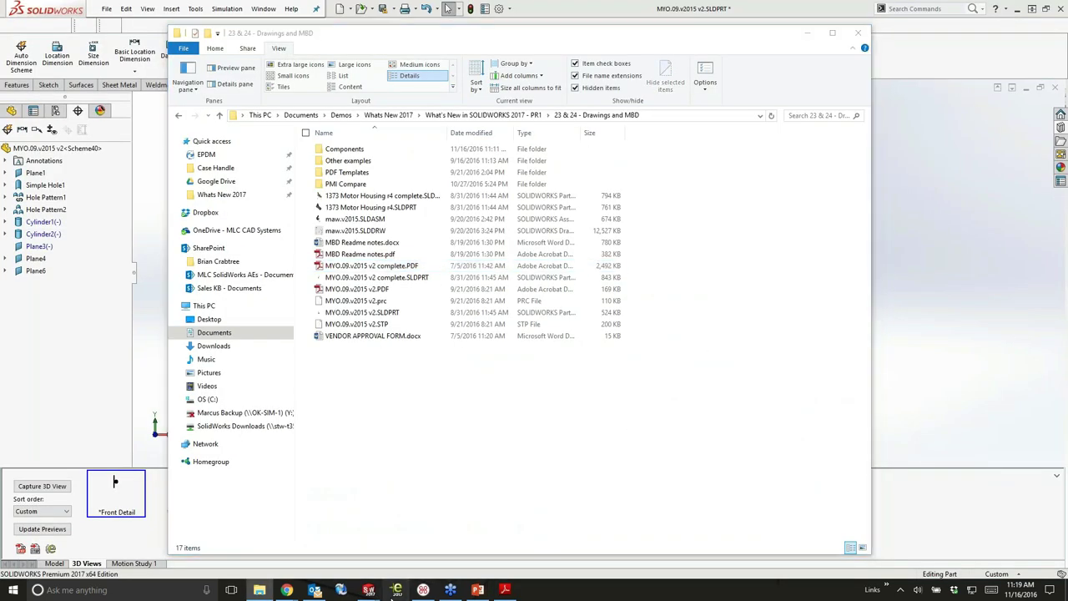
{"action": "left_click", "coordinate": [629, 337]}
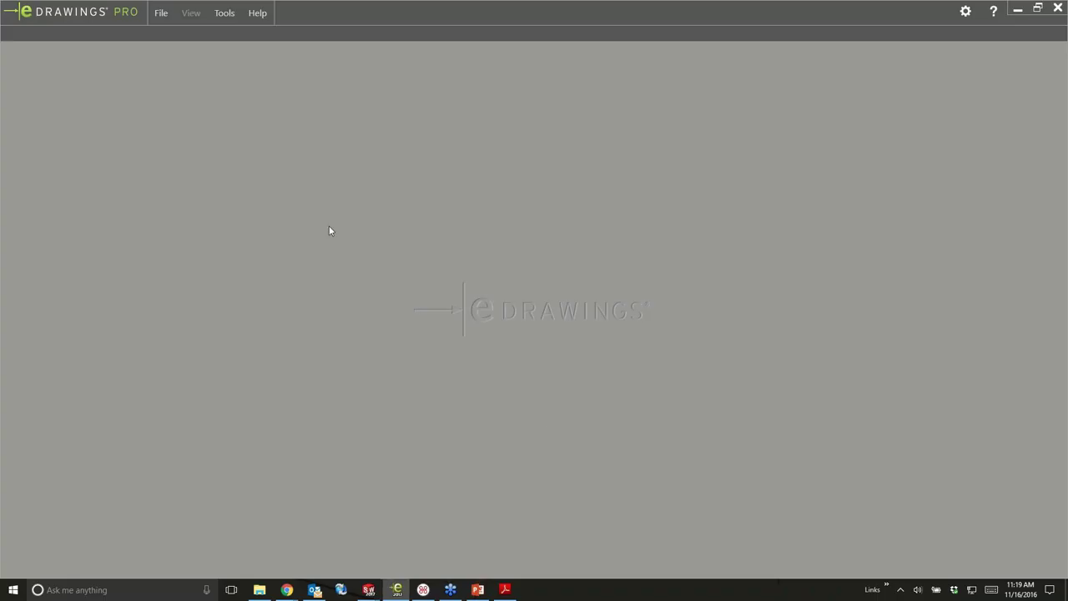
{"action": "left_click", "coordinate": [161, 12]}
{"action": "mouse_move", "coordinate": [136, 76]}
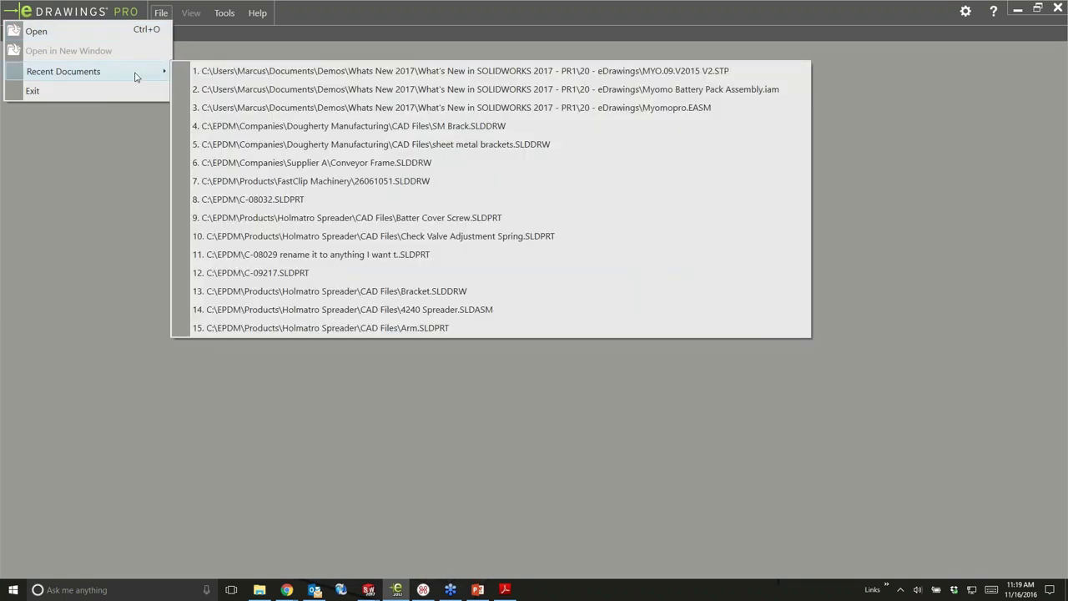
{"action": "left_click", "coordinate": [574, 72]}
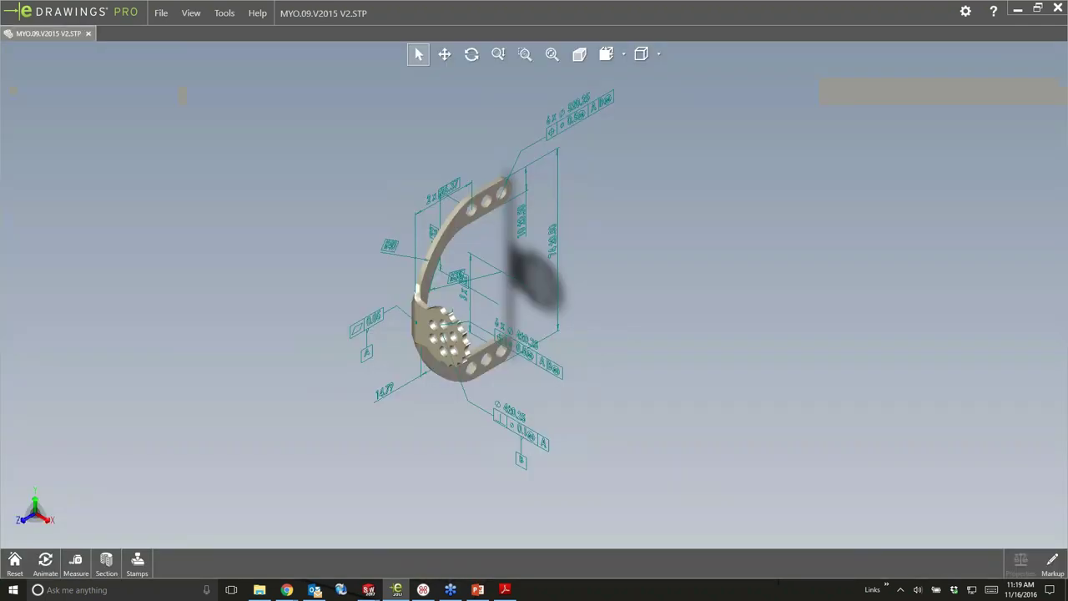
{"action": "left_click_drag", "start_coordinate": [543, 303], "coordinate": [433, 256]}
{"action": "mouse_move", "coordinate": [431, 288]}
{"action": "left_mouse_down"}
{"action": "mouse_move", "coordinate": [527, 311]}
{"action": "mouse_move", "coordinate": [517, 288]}
{"action": "mouse_move", "coordinate": [538, 274]}
{"action": "left_mouse_up"}
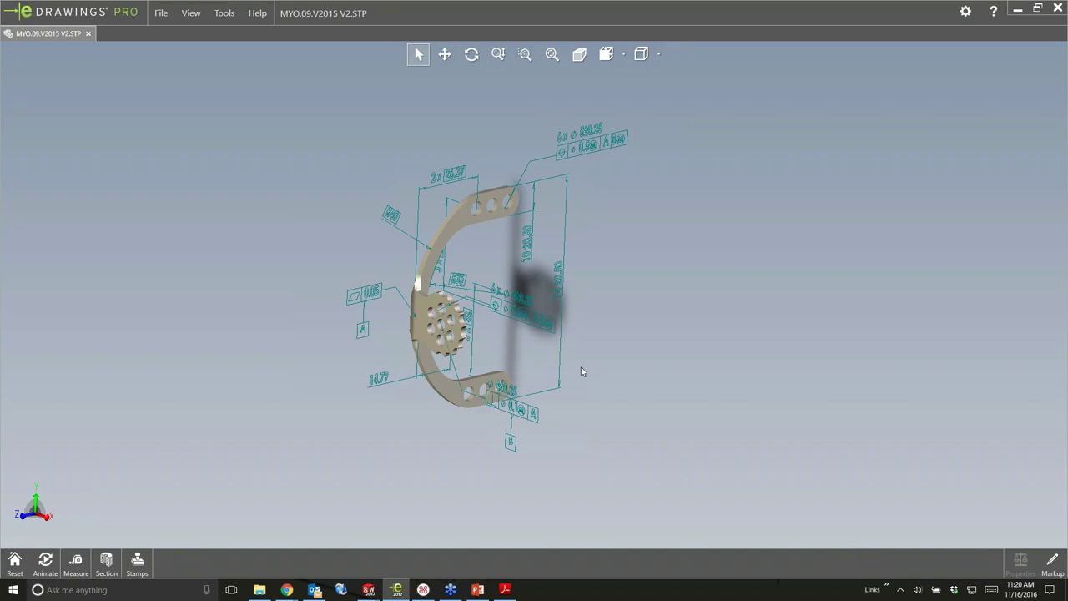
{"action": "mouse_move", "coordinate": [592, 379]}
{"action": "left_mouse_down"}
{"action": "mouse_move", "coordinate": [565, 362]}
{"action": "mouse_move", "coordinate": [547, 365]}
{"action": "left_mouse_up"}
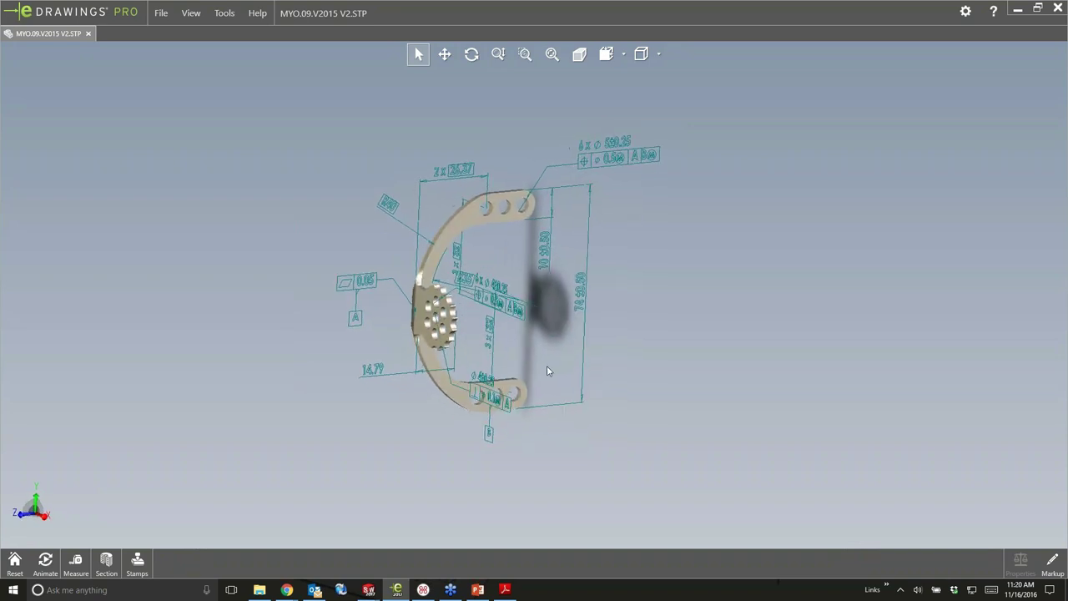
{"action": "left_click_drag", "start_coordinate": [473, 379], "coordinate": [472, 397]}
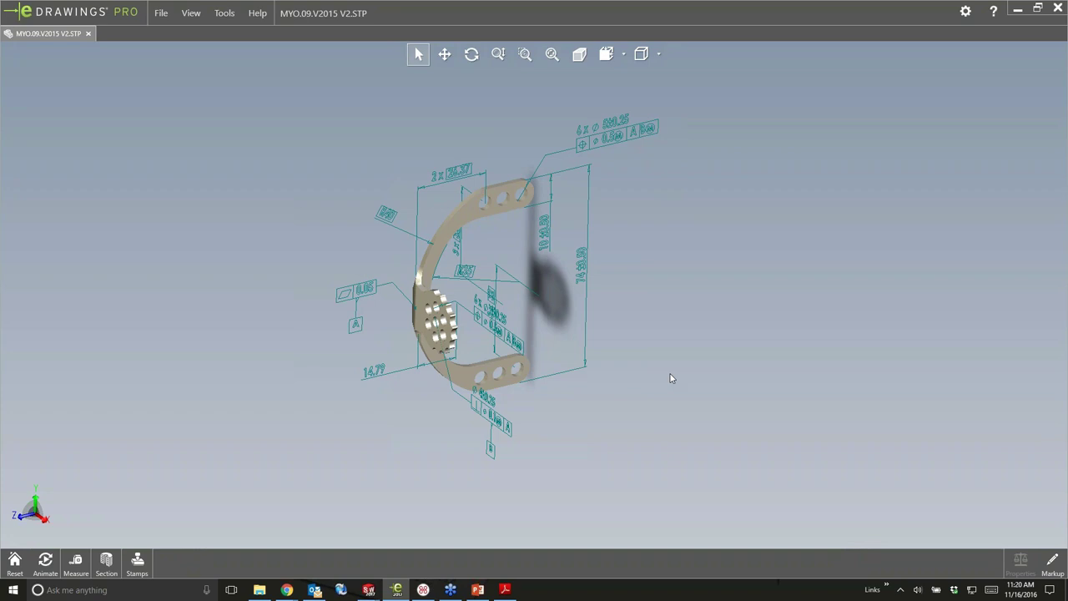
{"action": "mouse_move", "coordinate": [619, 339]}
{"action": "left_mouse_down"}
{"action": "mouse_move", "coordinate": [588, 317]}
{"action": "mouse_move", "coordinate": [516, 315]}
{"action": "mouse_move", "coordinate": [563, 385]}
{"action": "mouse_move", "coordinate": [589, 372]}
{"action": "mouse_move", "coordinate": [501, 315]}
{"action": "mouse_move", "coordinate": [528, 308]}
{"action": "left_mouse_up"}
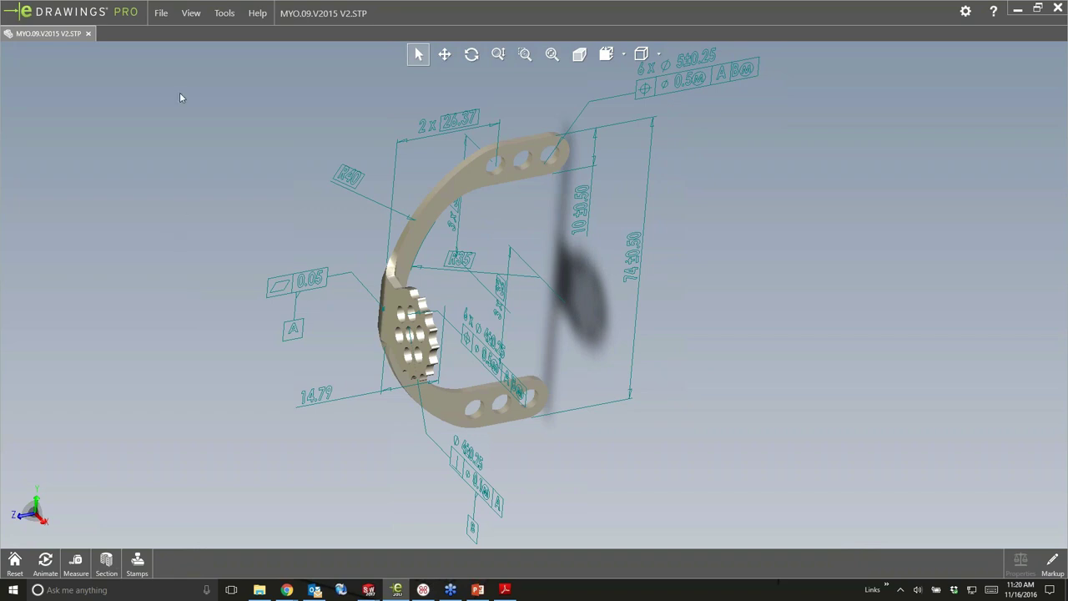
Open the recent document Myomo Battery Pack Assembly.iam
{"action": "left_click", "coordinate": [162, 13]}
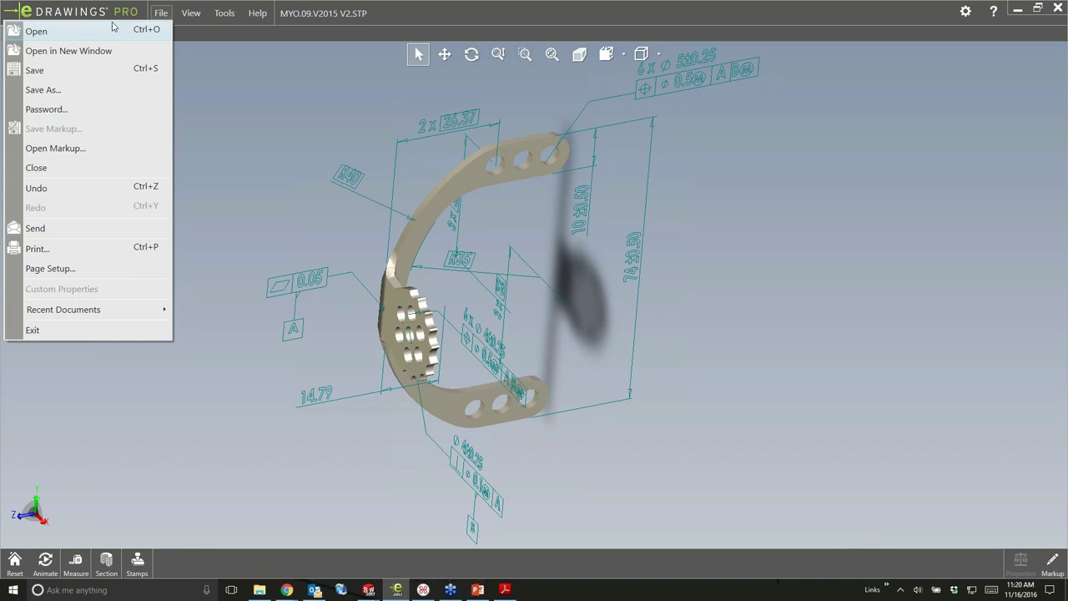
{"action": "mouse_move", "coordinate": [113, 309]}
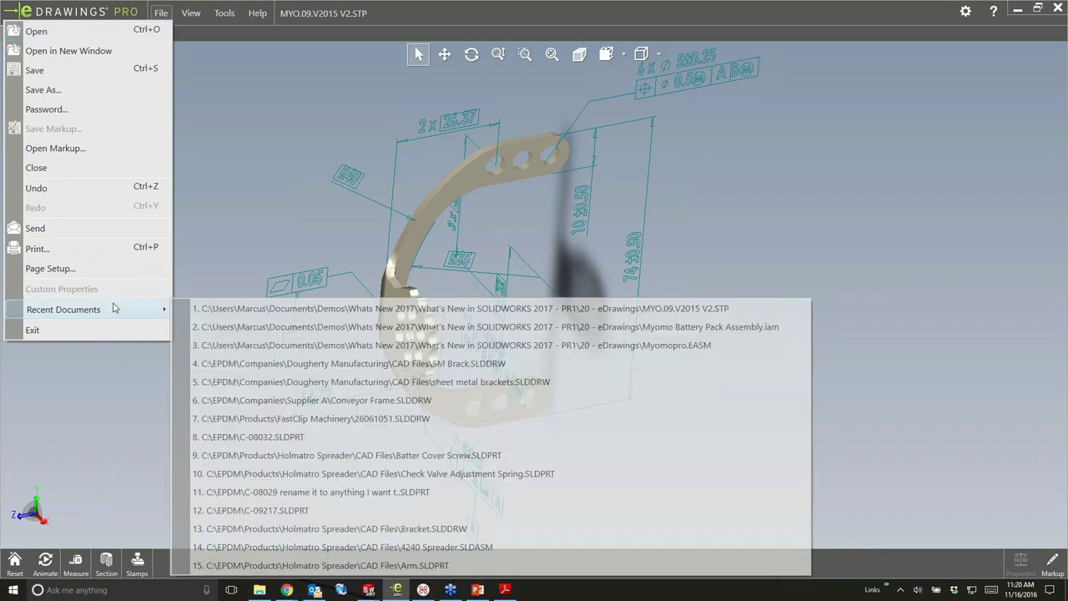
{"action": "left_click", "coordinate": [747, 327]}
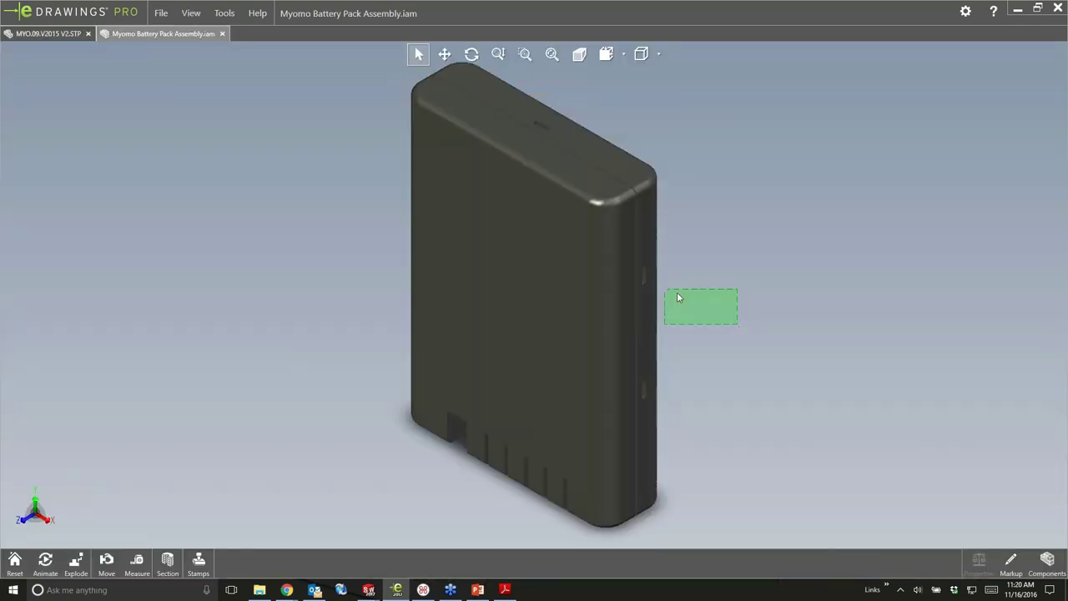
Rotate the battery pack's top cover about its long side edge until it lies open beside the batteries
{"action": "middle_click_drag", "start_coordinate": [677, 298], "coordinate": [353, 443]}
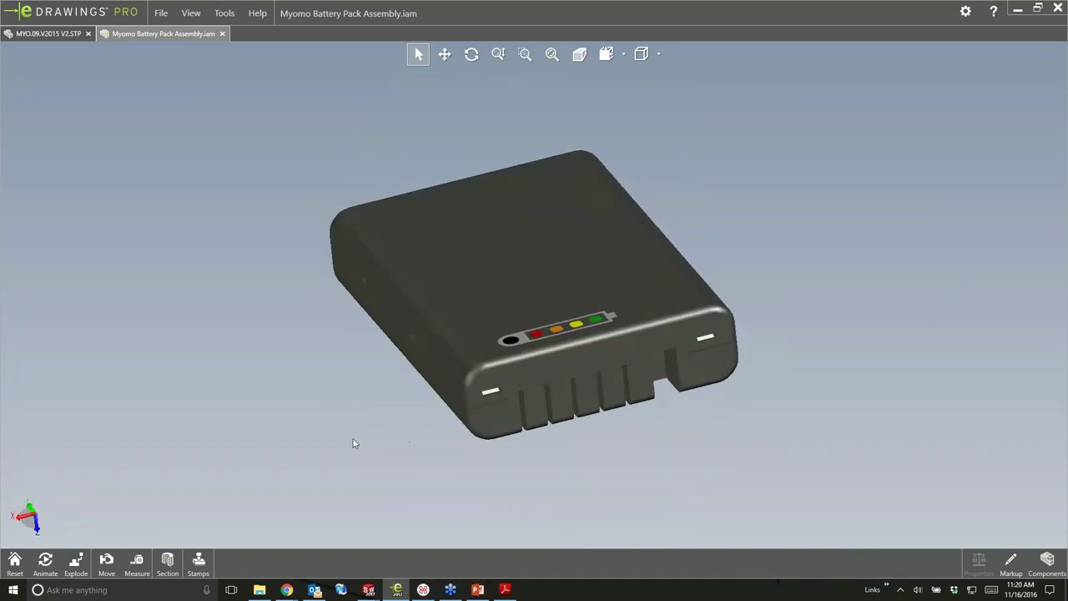
{"action": "left_click", "coordinate": [106, 564]}
{"action": "left_click", "coordinate": [106, 533]}
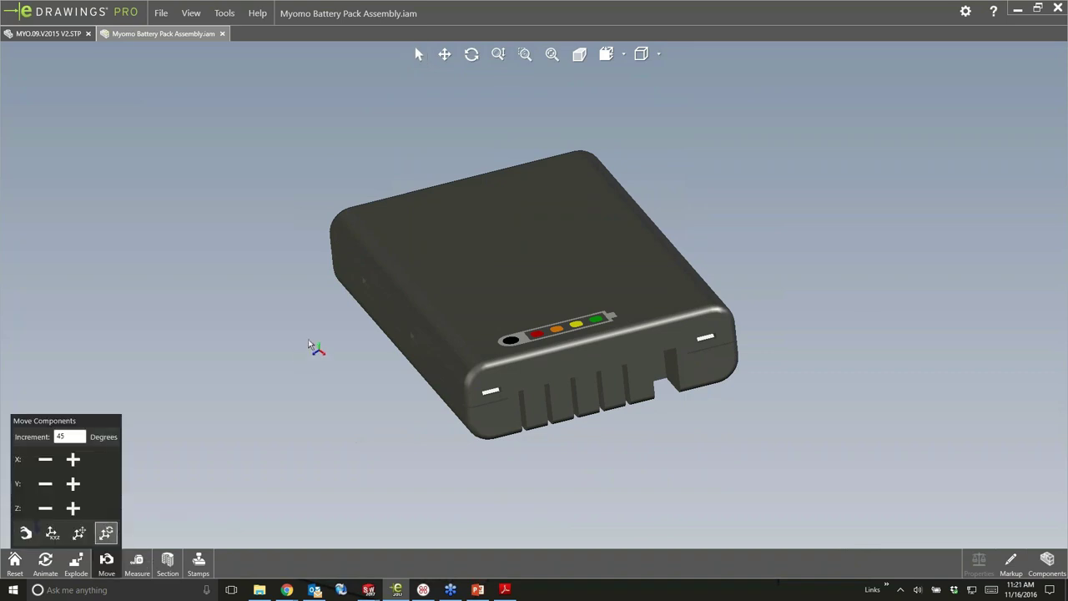
{"action": "left_click", "coordinate": [386, 303]}
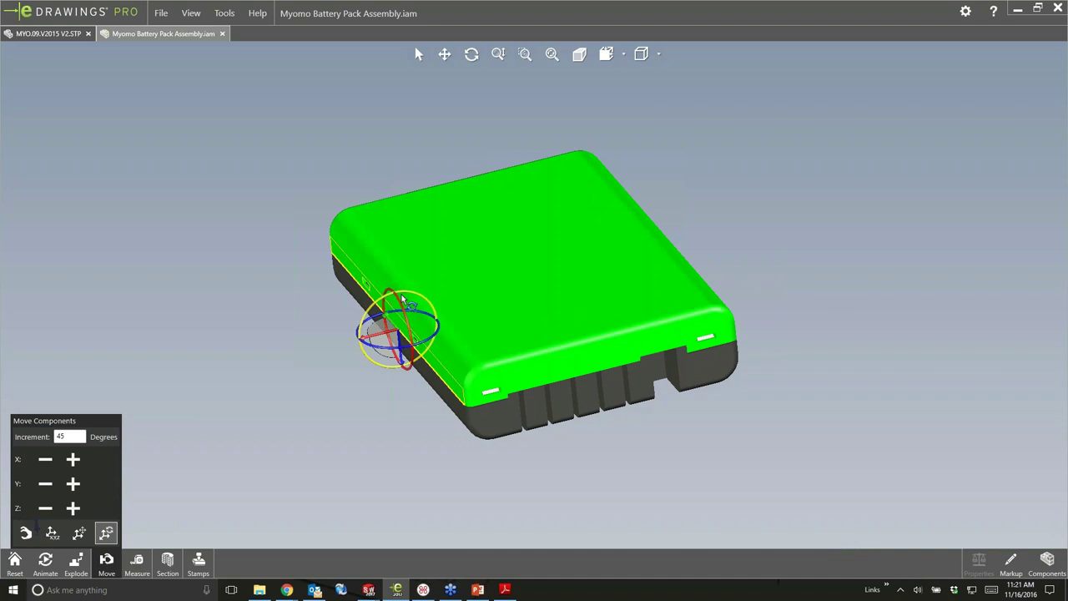
{"action": "left_click_drag", "start_coordinate": [402, 299], "coordinate": [396, 453]}
{"action": "left_click", "coordinate": [429, 440]}
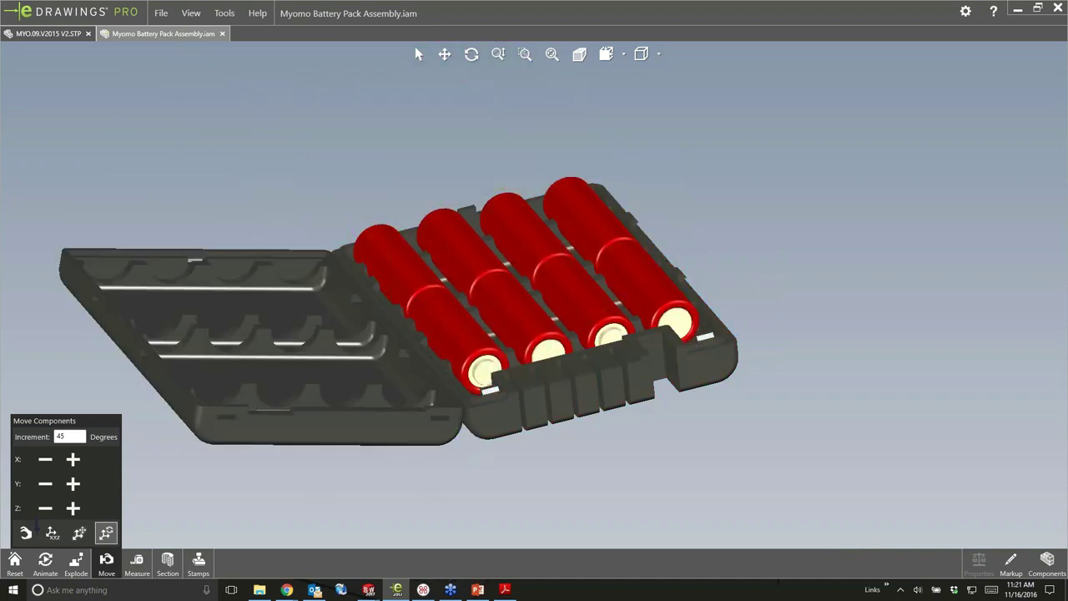
Measure the cylindrical face of the front battery next to the opened cover, clear the selection and view the batteries from above
{"action": "left_click", "coordinate": [137, 560]}
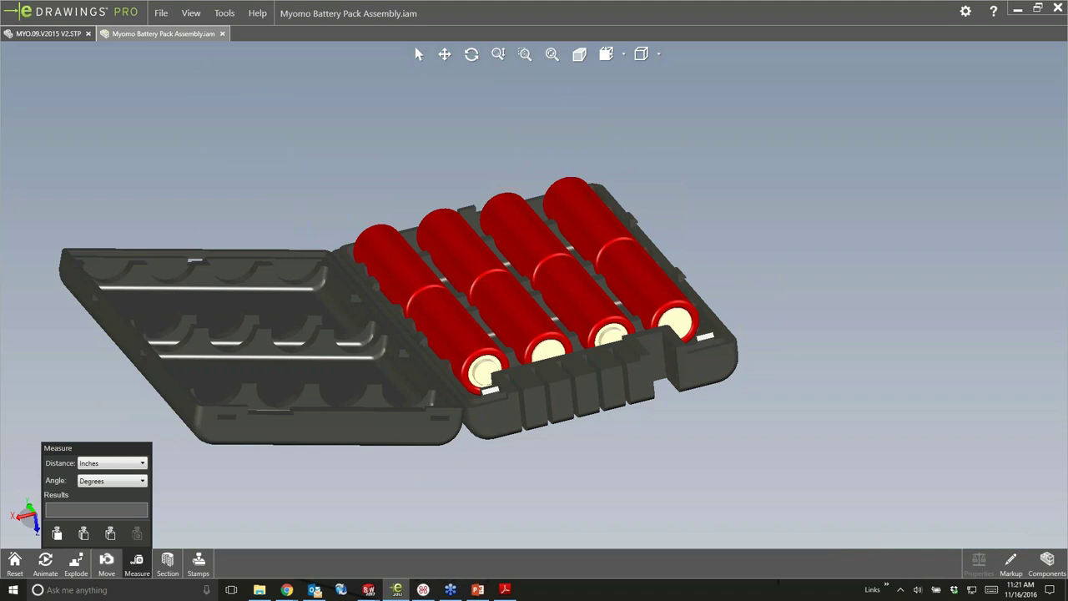
{"action": "left_click", "coordinate": [437, 323]}
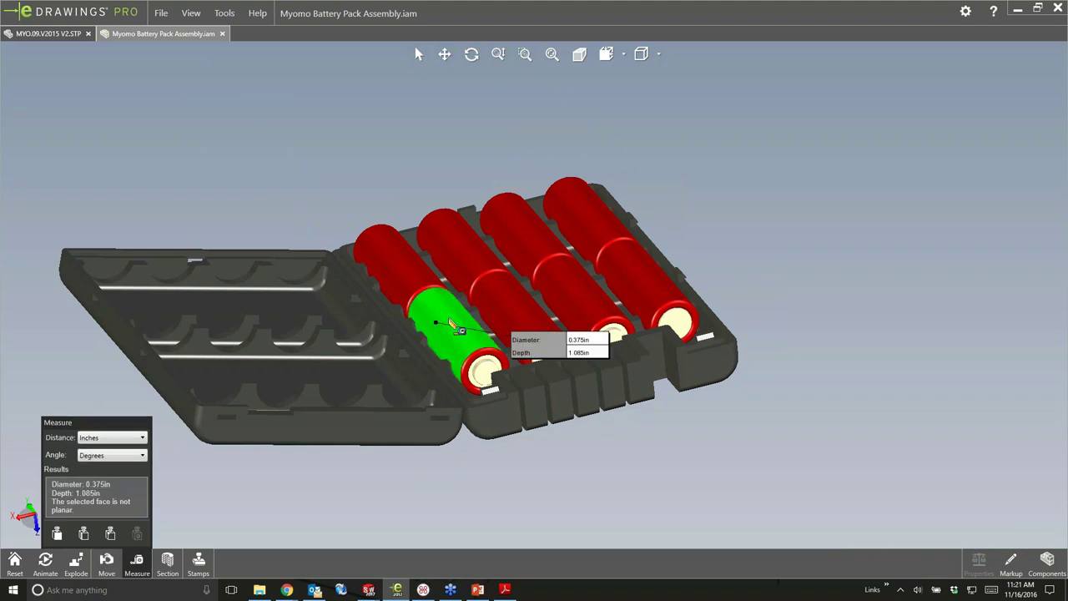
{"action": "left_click", "coordinate": [728, 204]}
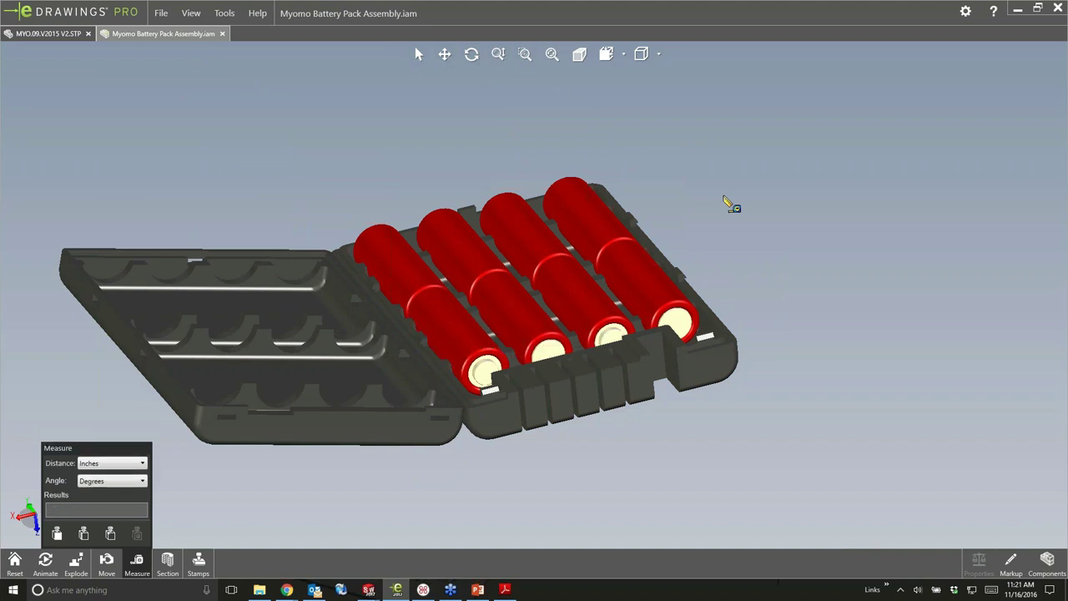
{"action": "middle_click_drag", "start_coordinate": [763, 246], "coordinate": [758, 267]}
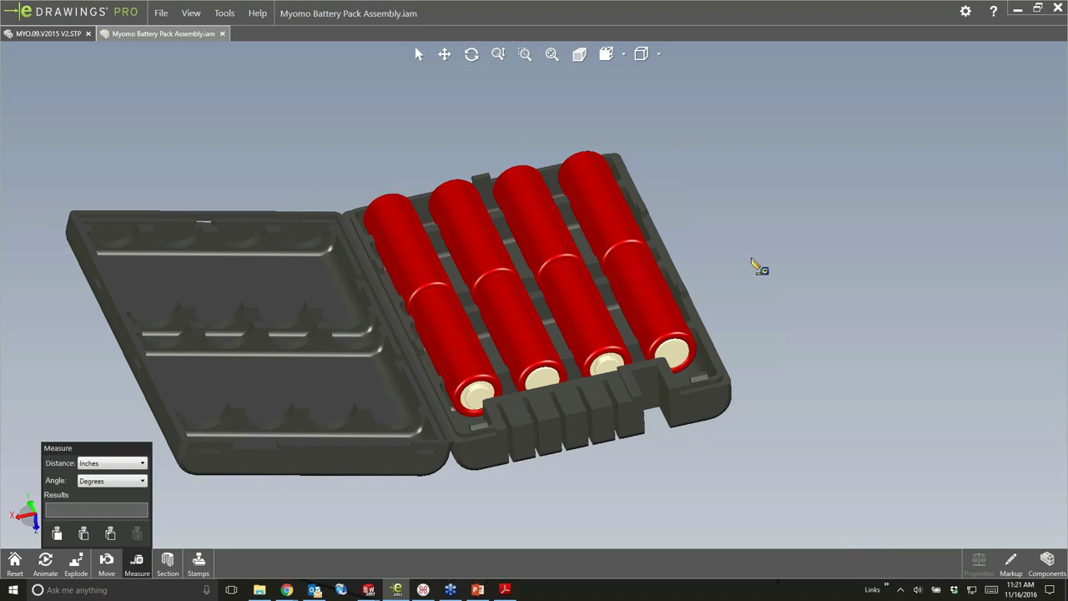
{"action": "middle_click_drag", "start_coordinate": [759, 281], "coordinate": [780, 298]}
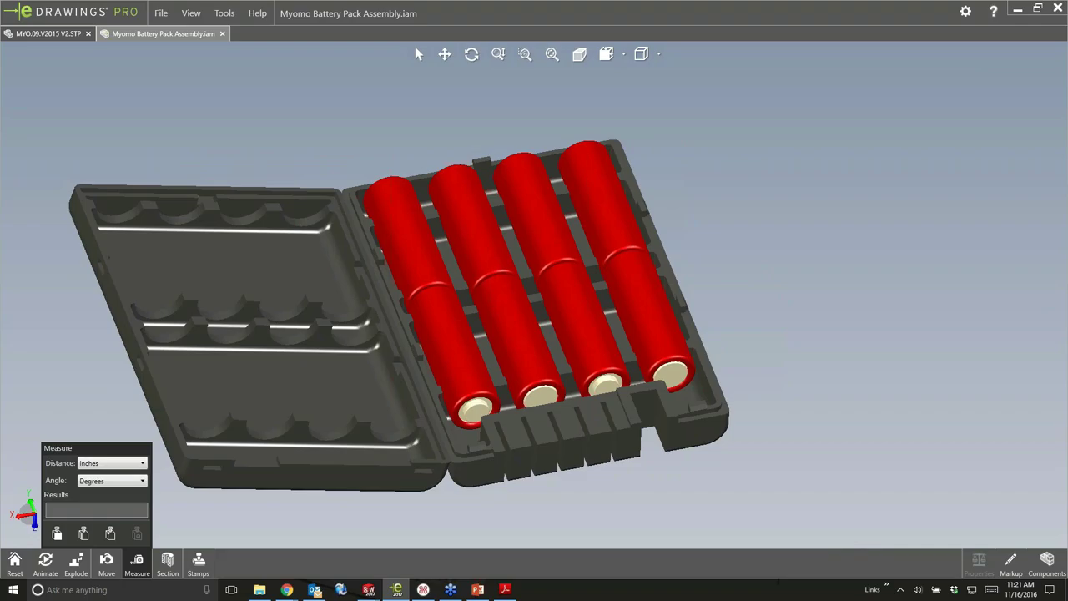
Switch to SOLIDWORKS PDM Web2 in Chrome, log in with the saved credentials and load the interactive 3D preview of GEARBOX.SLDASM
{"action": "left_click", "coordinate": [1017, 9]}
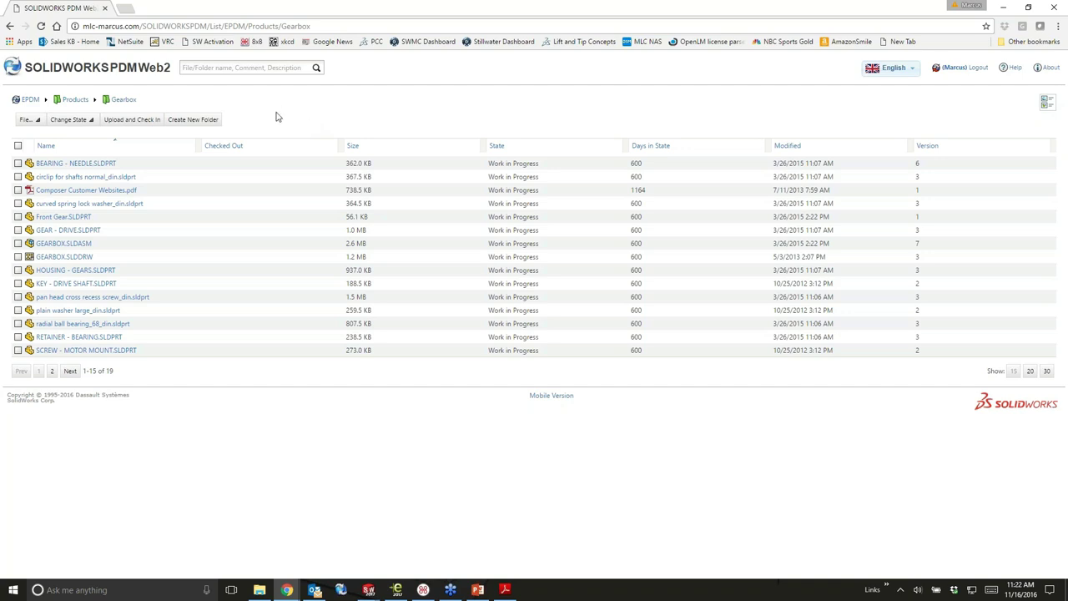
{"action": "left_click", "coordinate": [71, 244]}
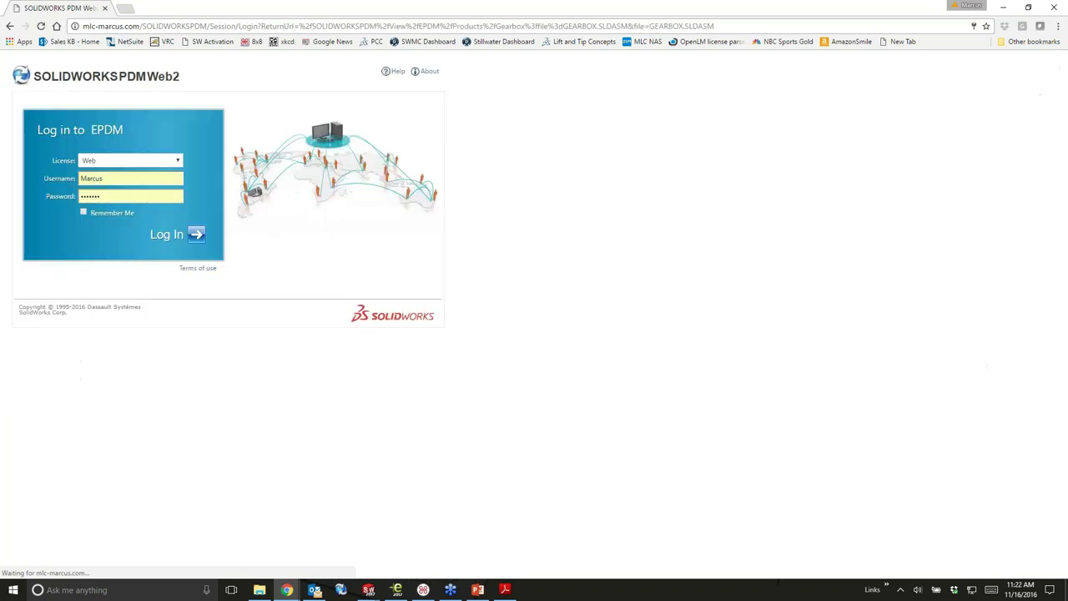
{"action": "key", "text": "Return"}
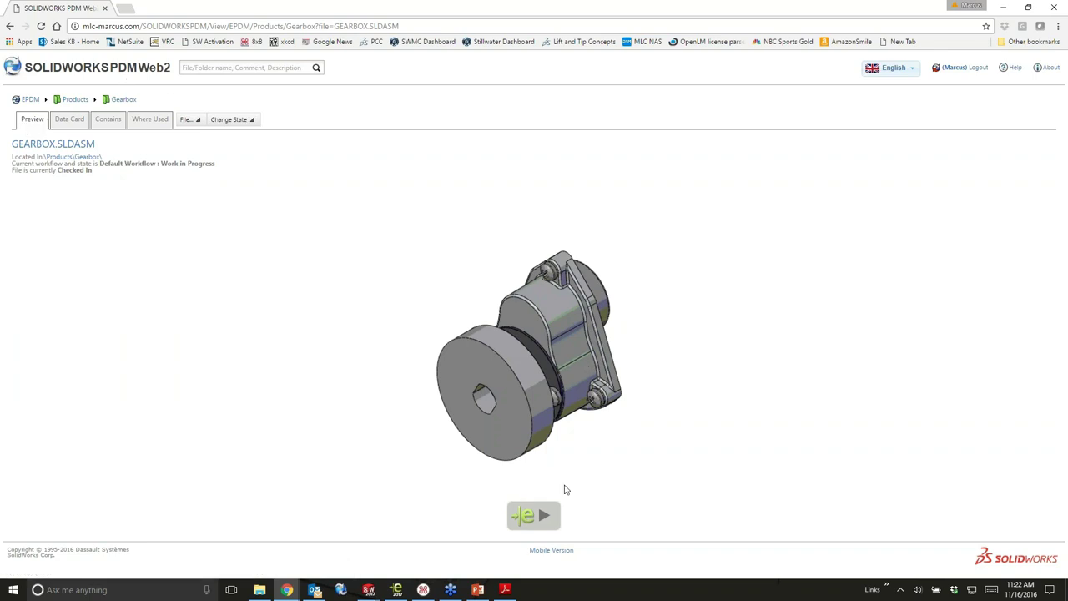
{"action": "left_click", "coordinate": [534, 515]}
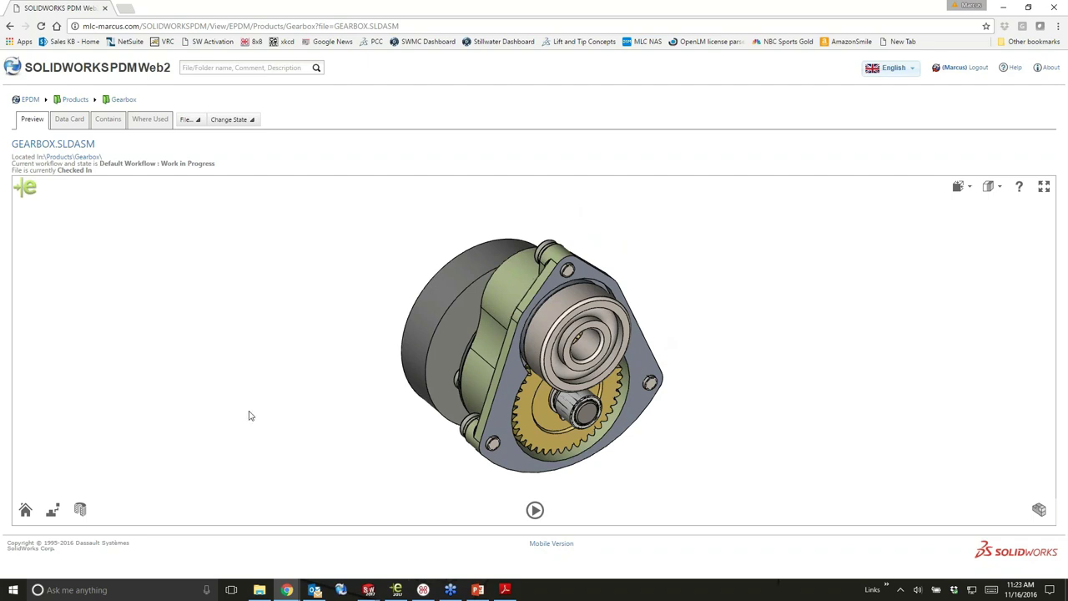
Inspect the inside of the gearbox with a section view and turn the section off
{"action": "left_click", "coordinate": [81, 510]}
{"action": "left_click_drag", "start_coordinate": [453, 409], "coordinate": [447, 318]}
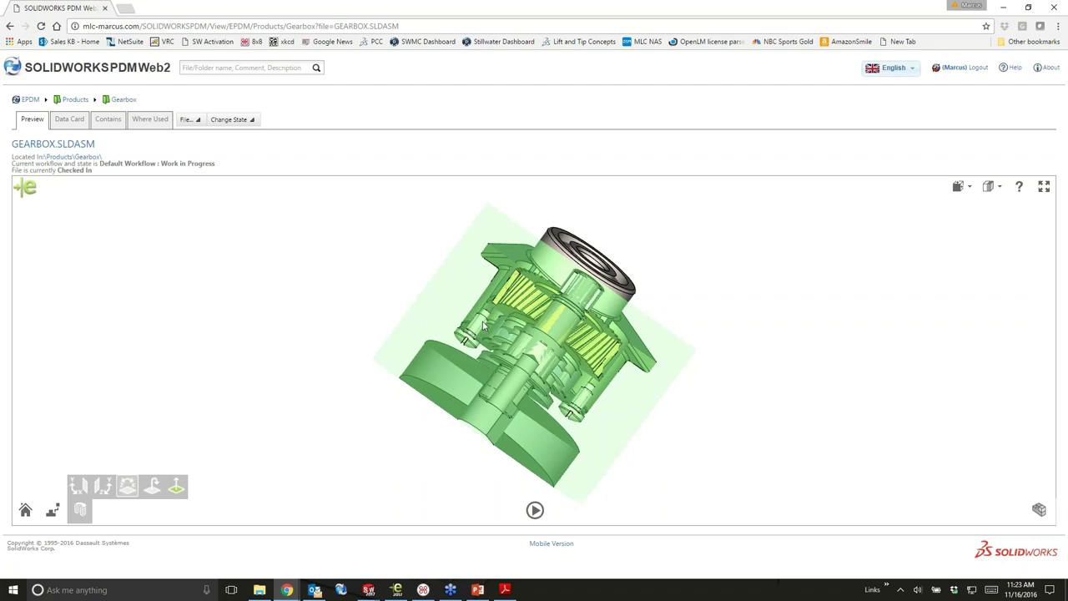
{"action": "left_click", "coordinate": [79, 513]}
Explode the gearbox assembly in the preview until its gears, bearings and screws are separated from the housing
{"action": "left_click", "coordinate": [51, 510]}
{"action": "left_click_drag", "start_coordinate": [51, 501], "coordinate": [50, 490]}
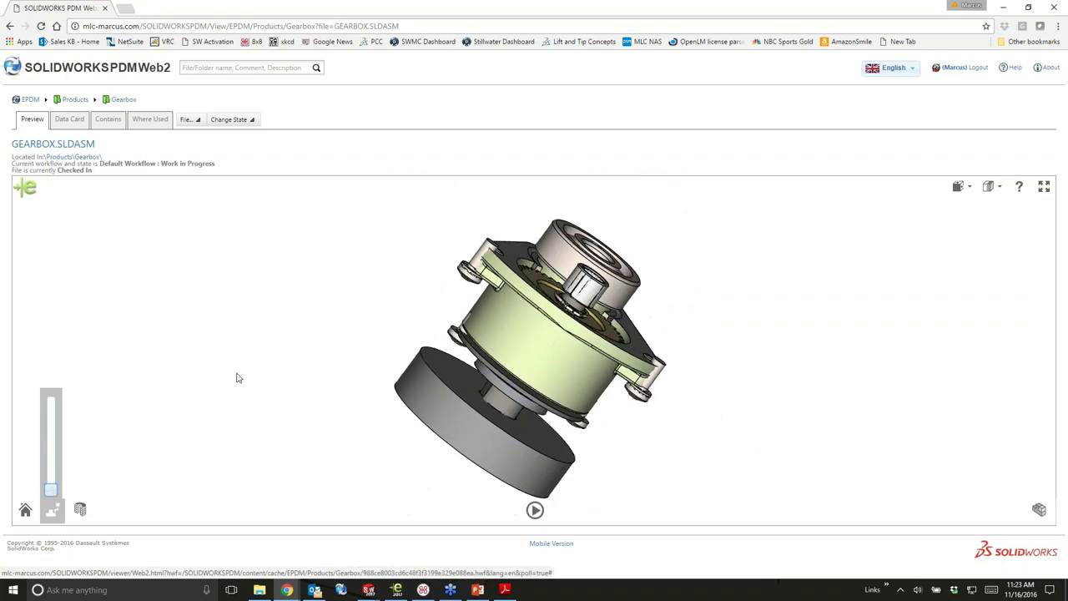
{"action": "left_click_drag", "start_coordinate": [56, 494], "coordinate": [55, 484]}
{"action": "mouse_move", "coordinate": [55, 481]}
{"action": "left_mouse_down"}
{"action": "mouse_move", "coordinate": [55, 454]}
{"action": "mouse_move", "coordinate": [65, 465]}
{"action": "left_mouse_up"}
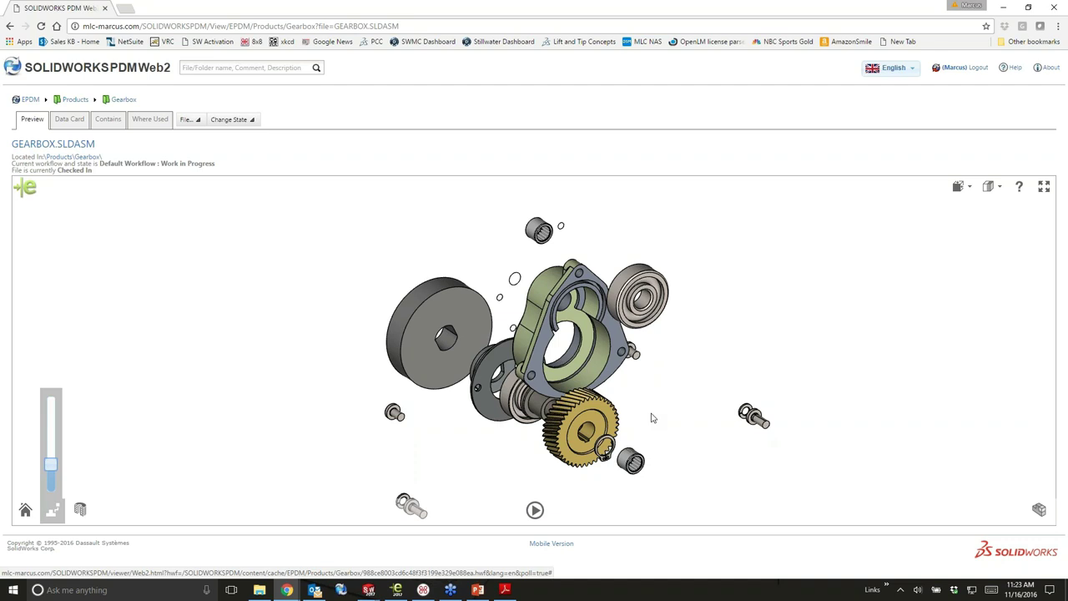
View the data card of GEARBOX.SLDASM and minimize the browser
{"action": "left_click", "coordinate": [71, 119]}
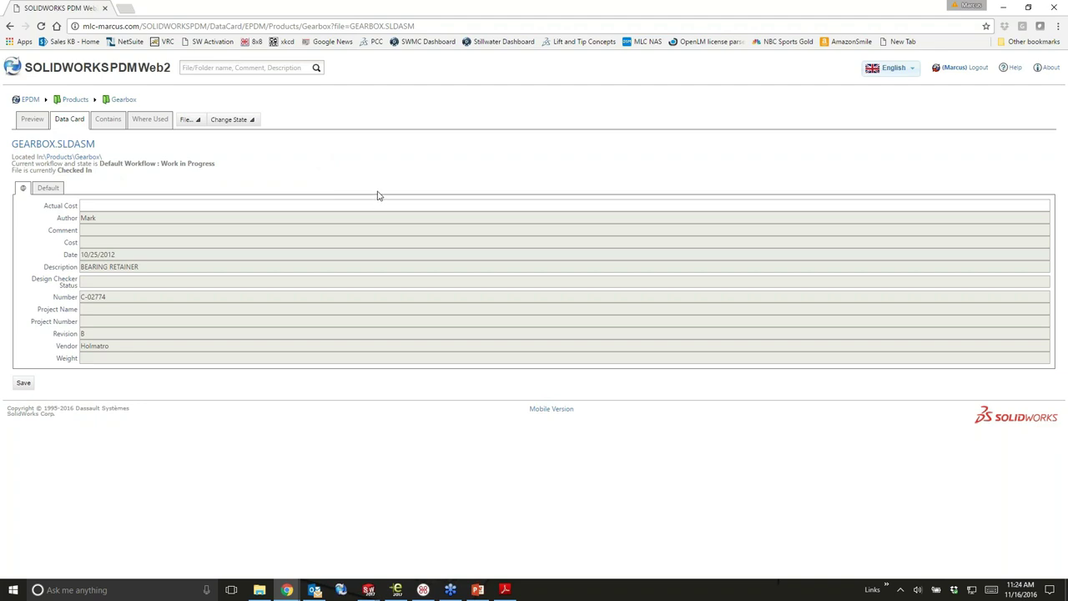
{"action": "left_click", "coordinate": [1003, 8]}
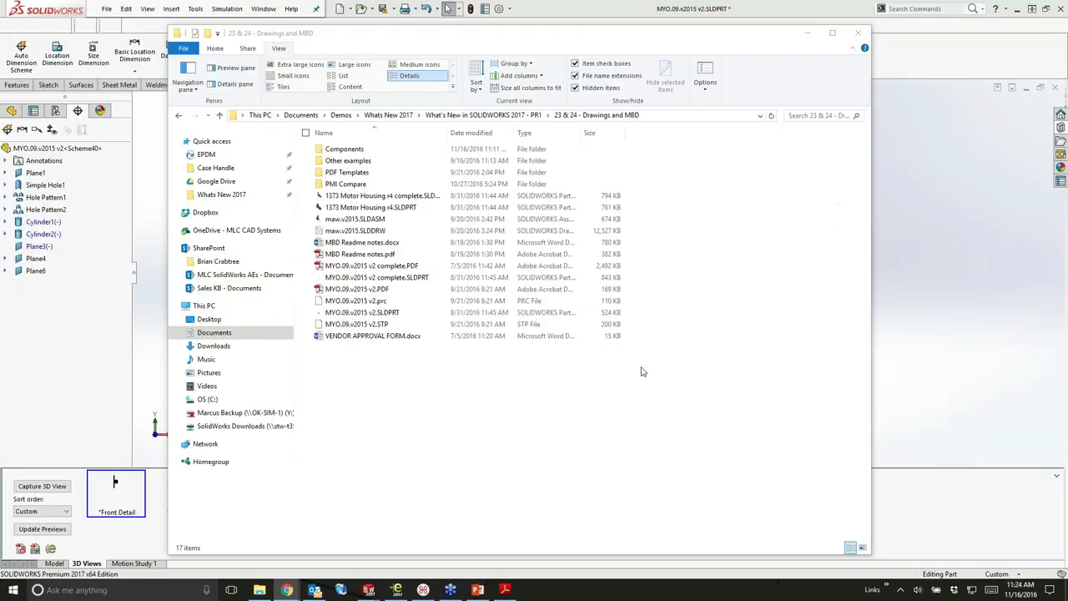
In SOLIDWORKS, close the MYO.09.v2015 v2 and 1373 Motor Housing r4 parts and open the recent assembly Myopro_Grasp_Right_Shell.SLDASM
{"action": "left_click", "coordinate": [1055, 86]}
{"action": "left_click", "coordinate": [530, 305]}
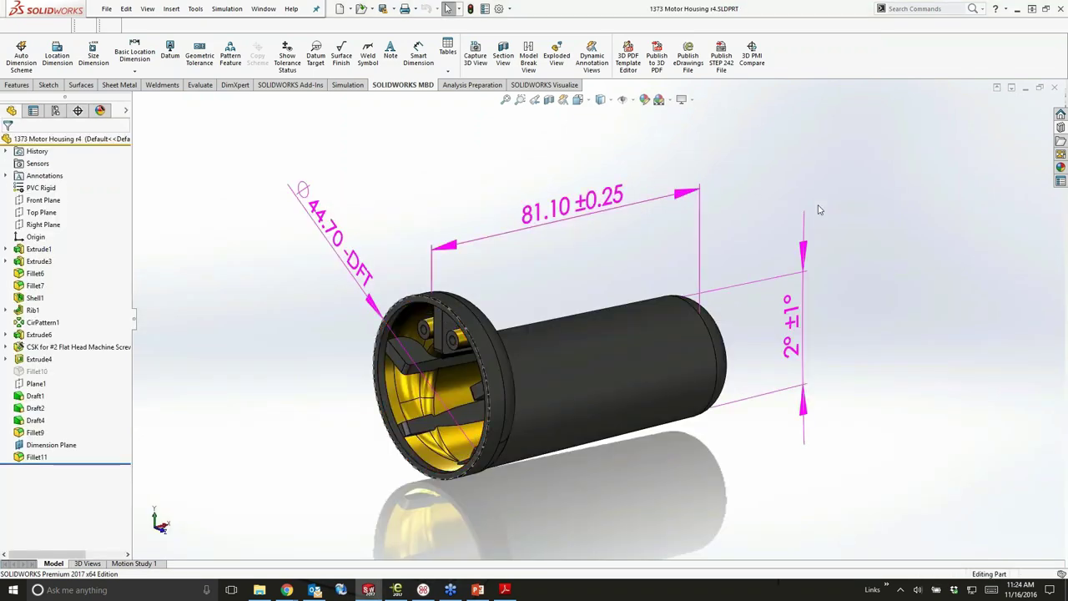
{"action": "left_click", "coordinate": [1053, 87]}
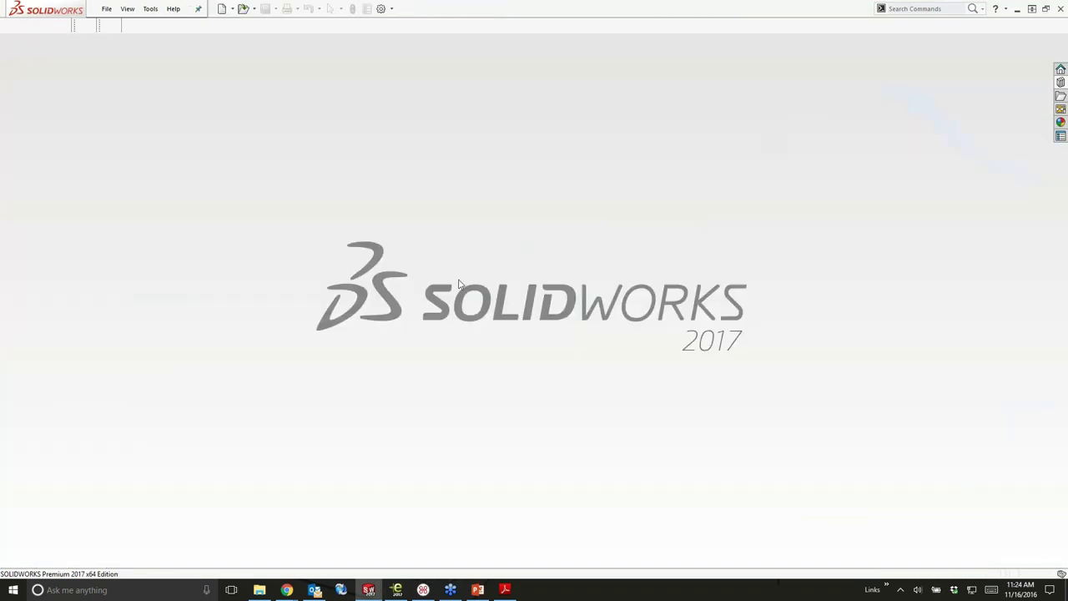
{"action": "key", "text": "r"}
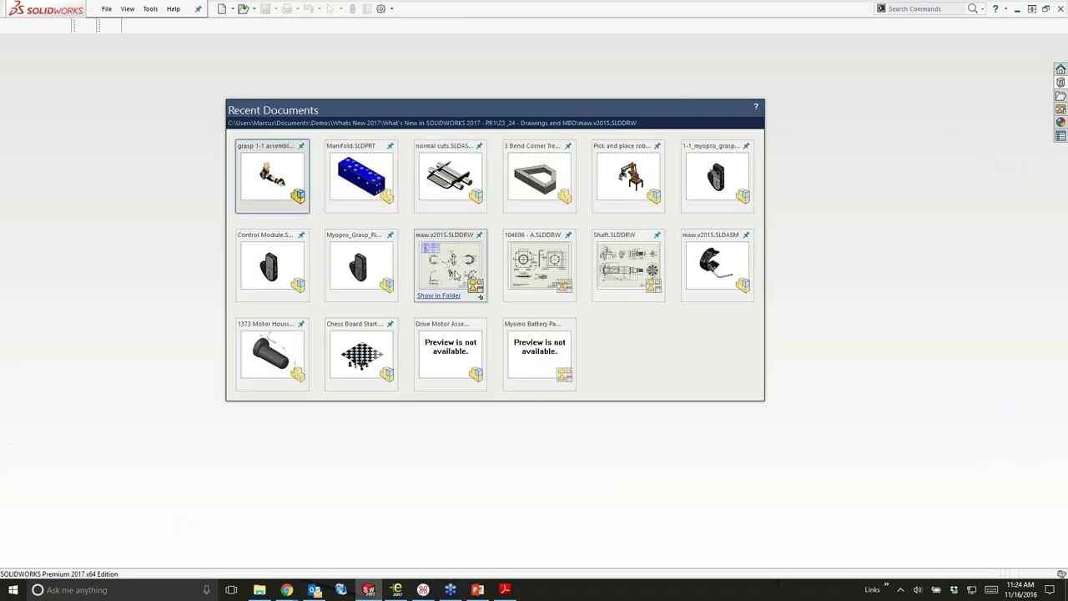
{"action": "left_click", "coordinate": [368, 266]}
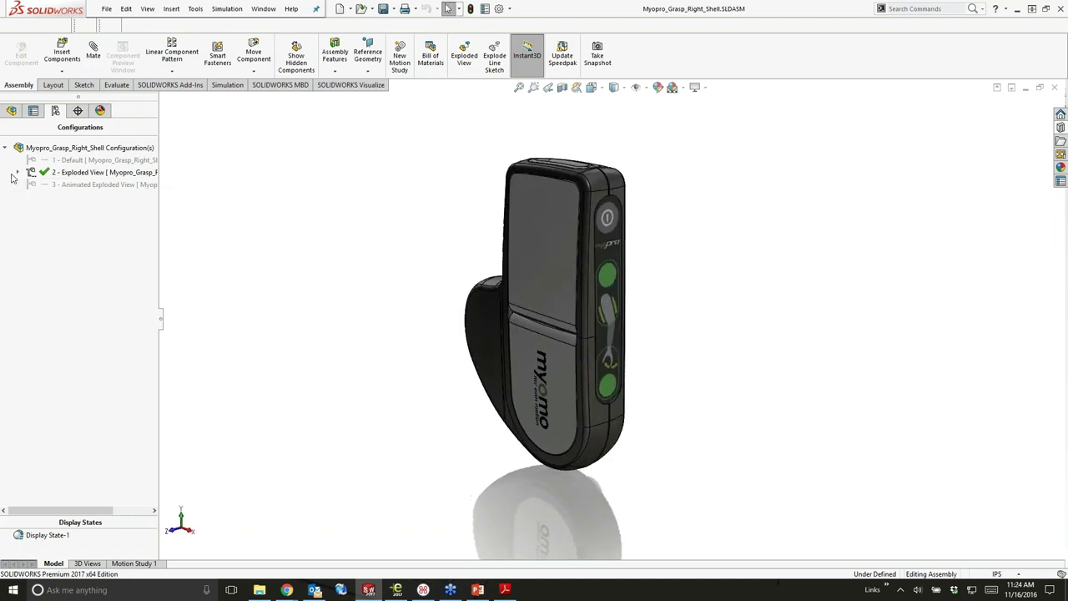
Export the Myopro_Grasp_Right_Shell assembly to SOLIDWORKS Visualize with the Export Simple option
{"action": "left_click", "coordinate": [351, 84]}
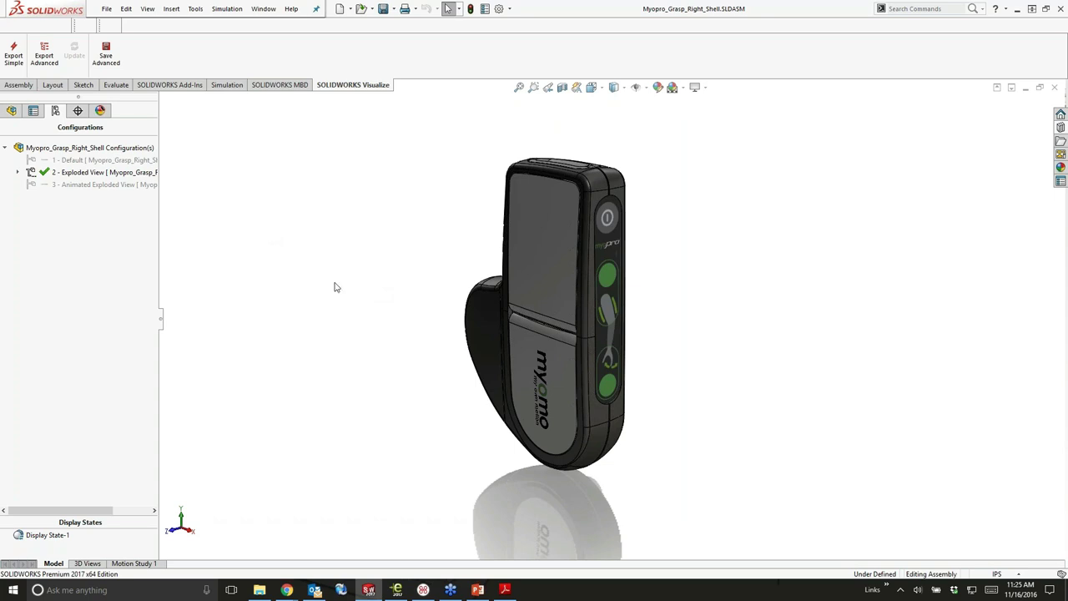
{"action": "mouse_move", "coordinate": [352, 279]}
{"action": "middle_mouse_down"}
{"action": "mouse_move", "coordinate": [359, 293]}
{"action": "mouse_move", "coordinate": [348, 299]}
{"action": "middle_mouse_up"}
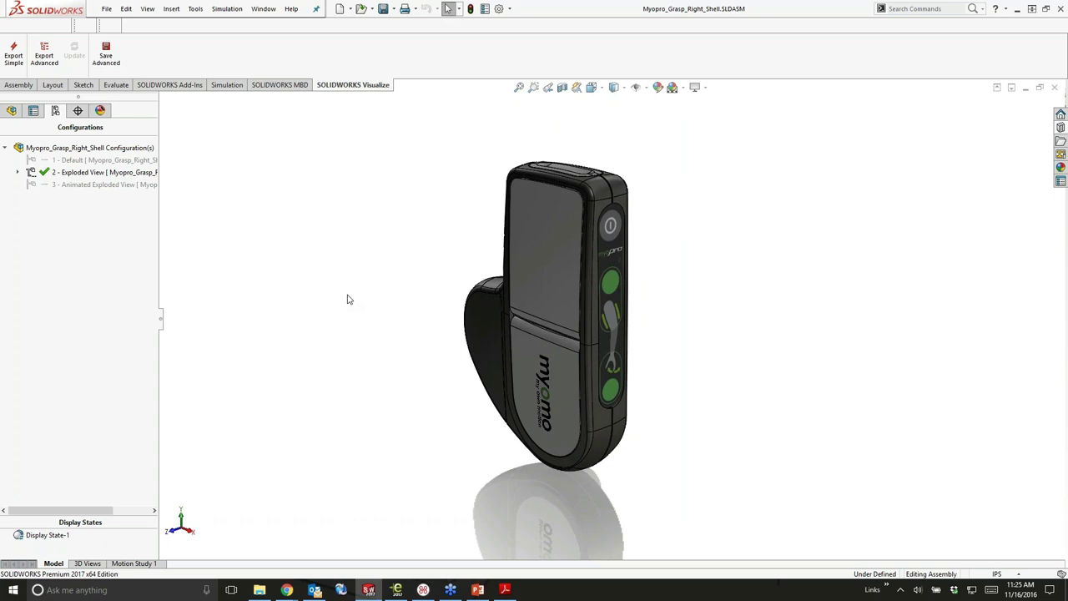
{"action": "left_click", "coordinate": [13, 52]}
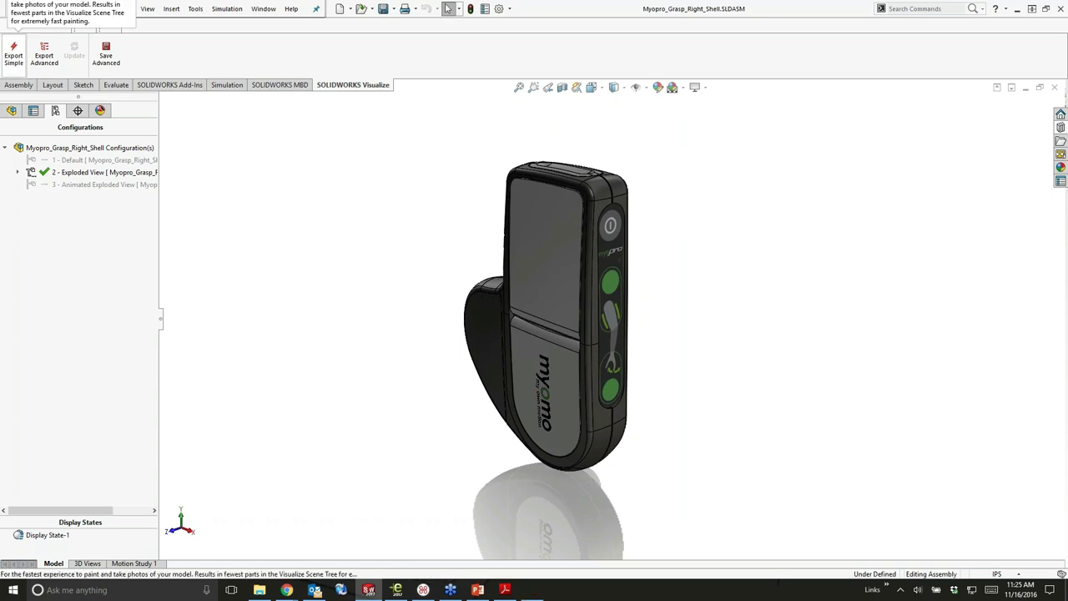